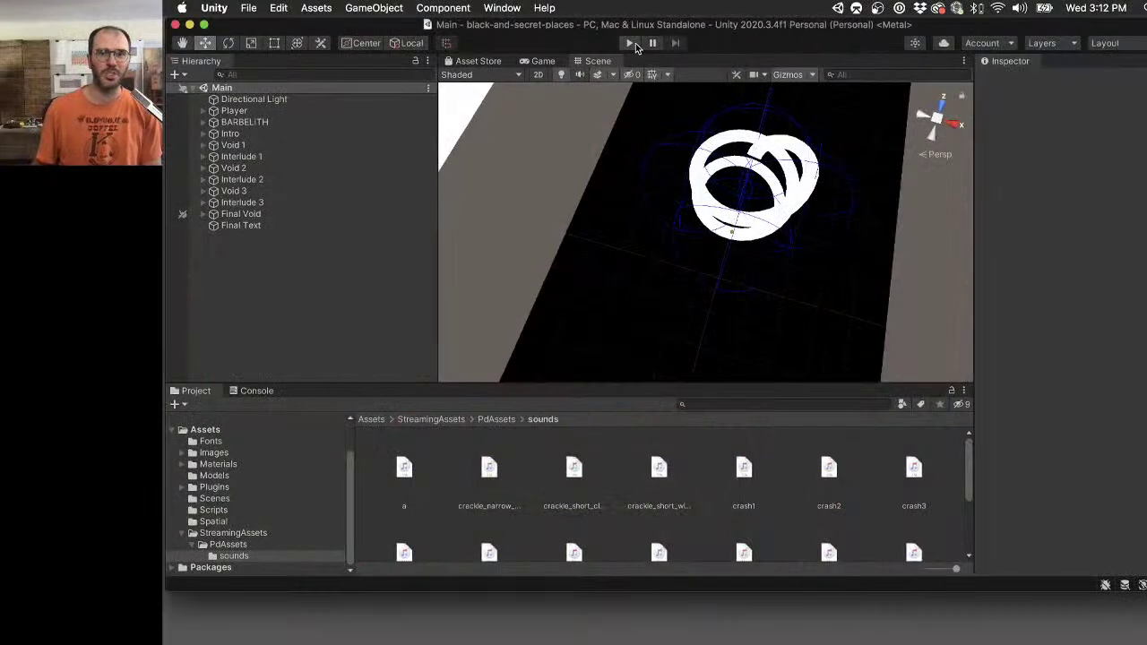
# Examine the spiral structure in the scene up close and the full chain of level areas from afar.
pyautogui.moveTo(681, 233); pyautogui.dragTo(807, 179, button='right')
pyautogui.moveTo(605, 87); pyautogui.dragTo(785, 263, button='right')
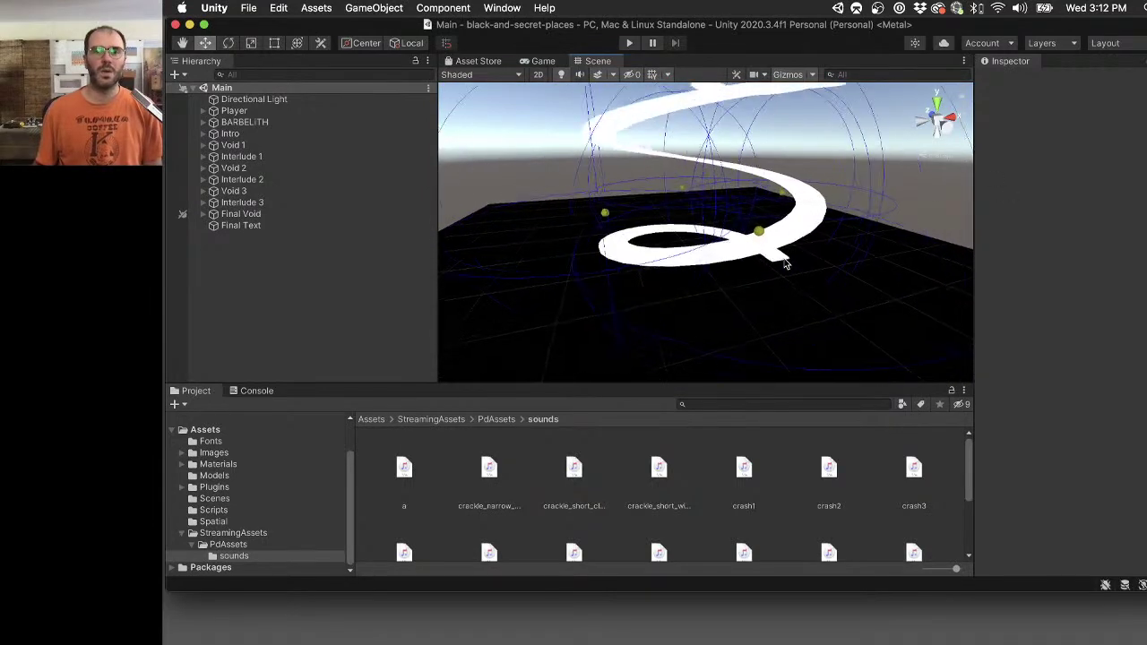
pyautogui.moveTo(786, 261); pyautogui.dragTo(751, 328, button='right')
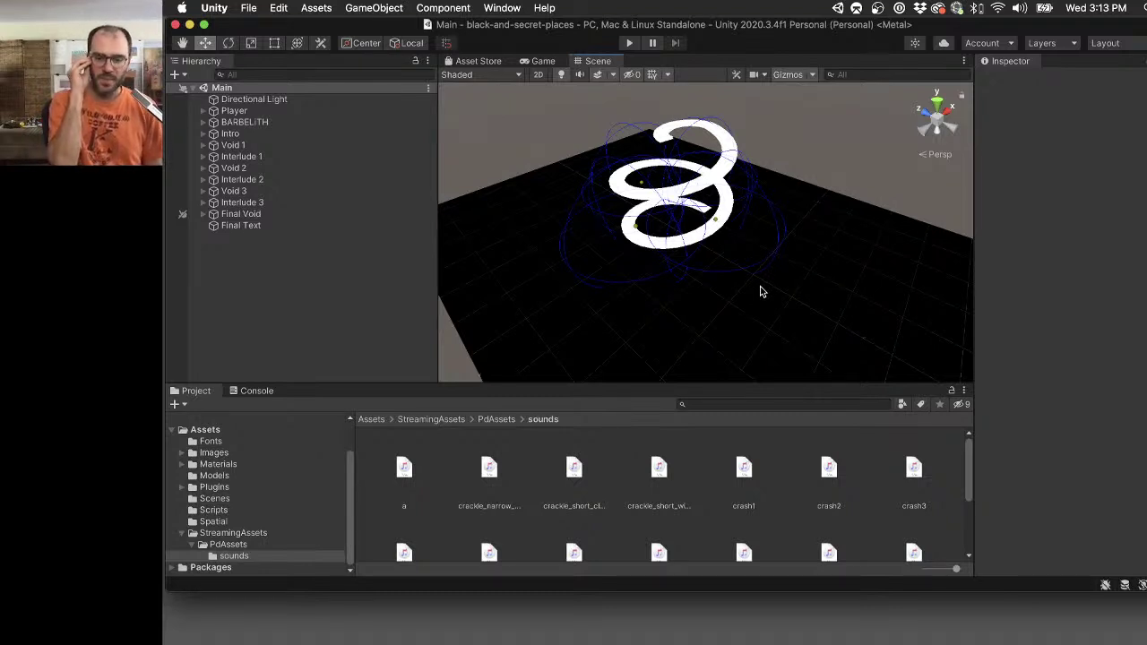
pyautogui.scroll(-15, 760, 286)
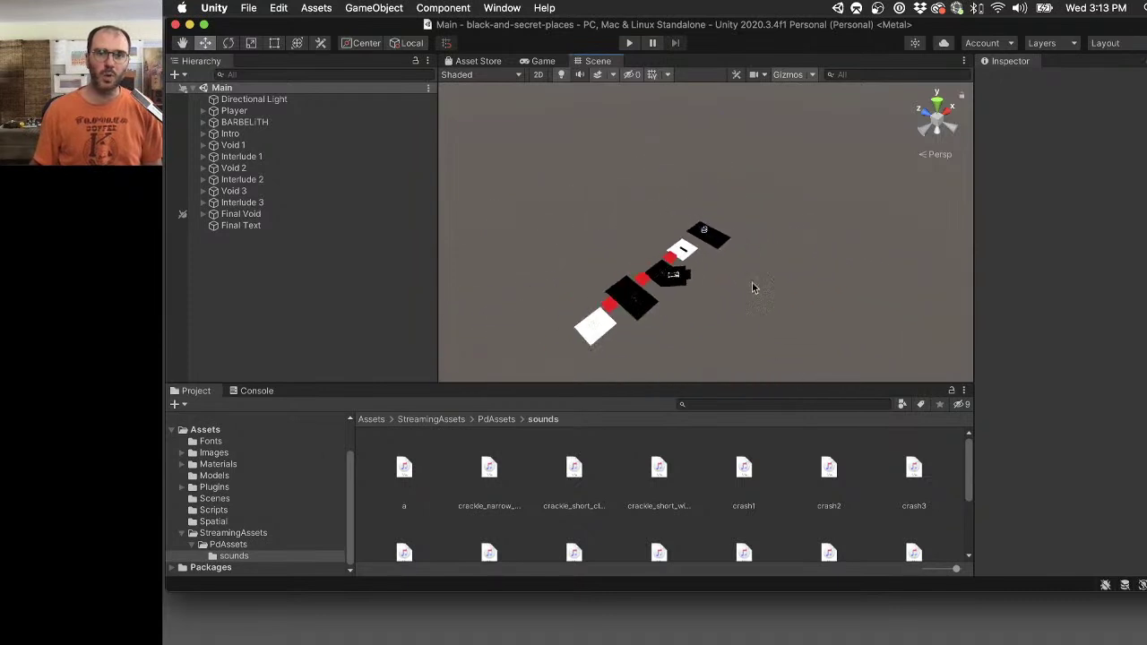
pyautogui.scroll(10, 696, 284)
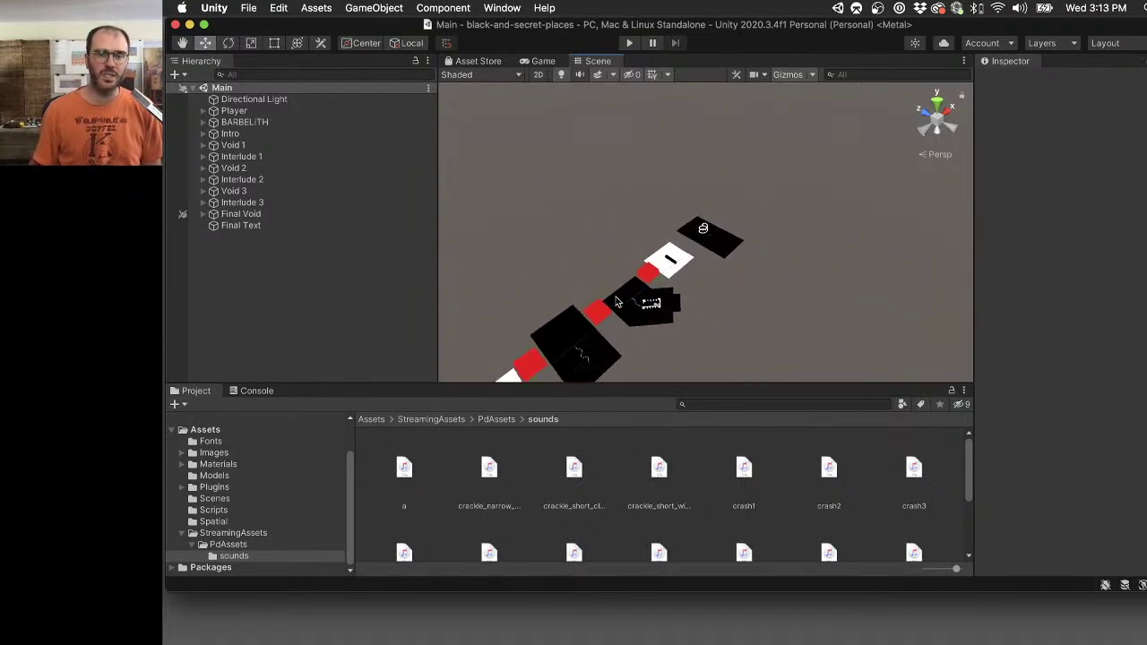
pyautogui.scroll(10, 682, 279)
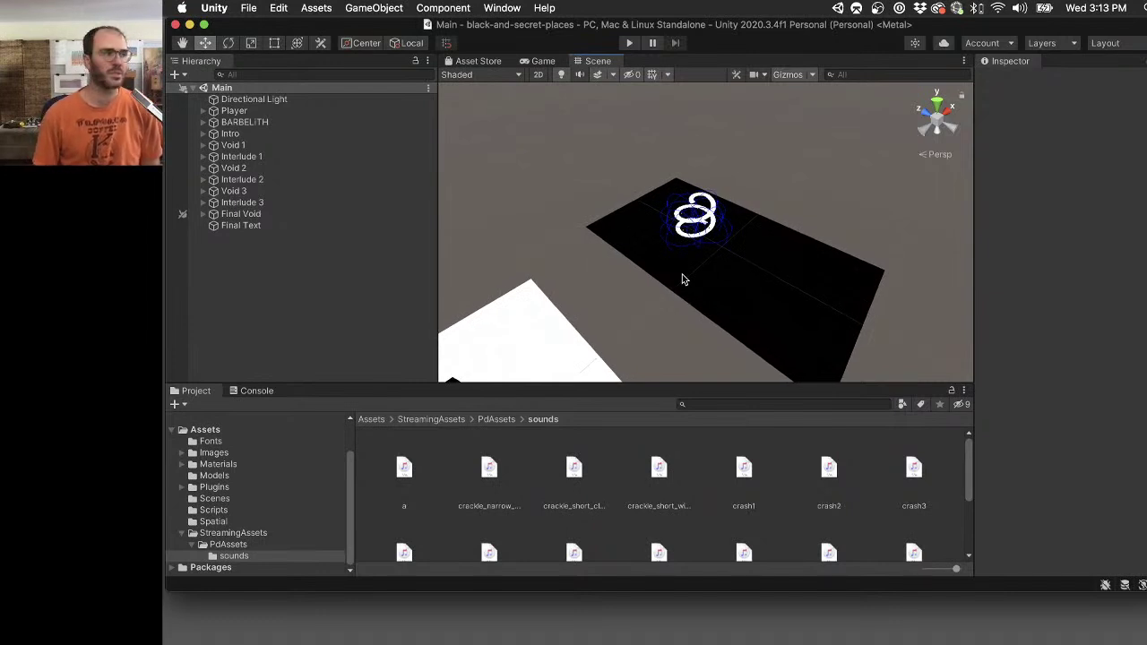
# Run the scene in play mode and walk forward through the door labelled "A Normal Human-Sized Door".
pyautogui.press('super+p')
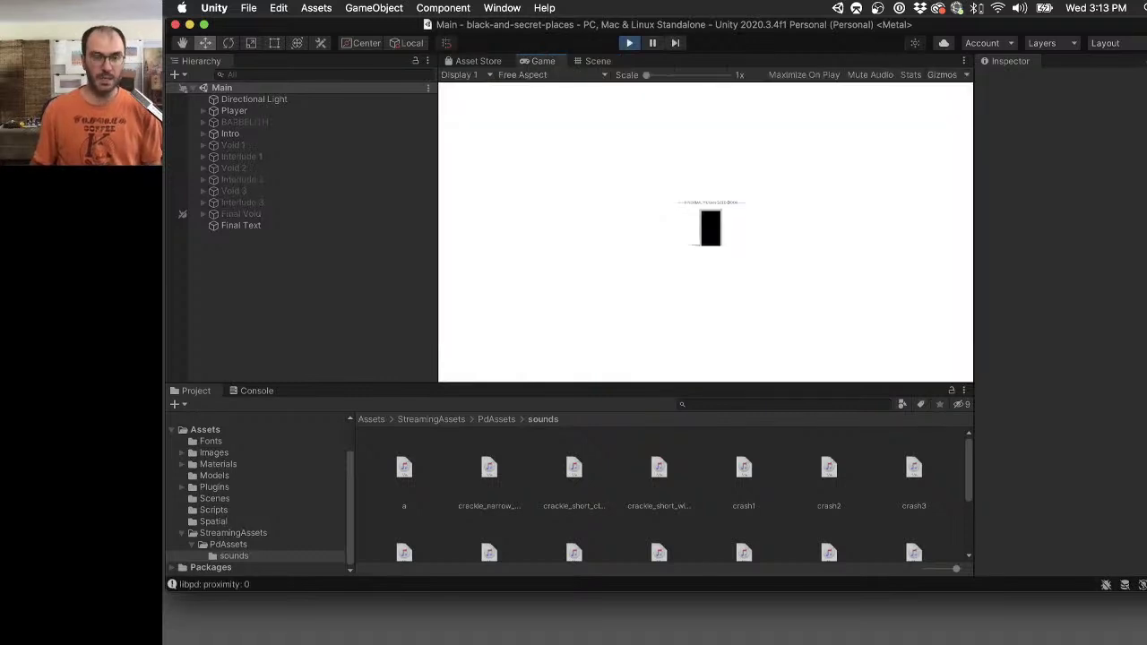
pyautogui.press('w')
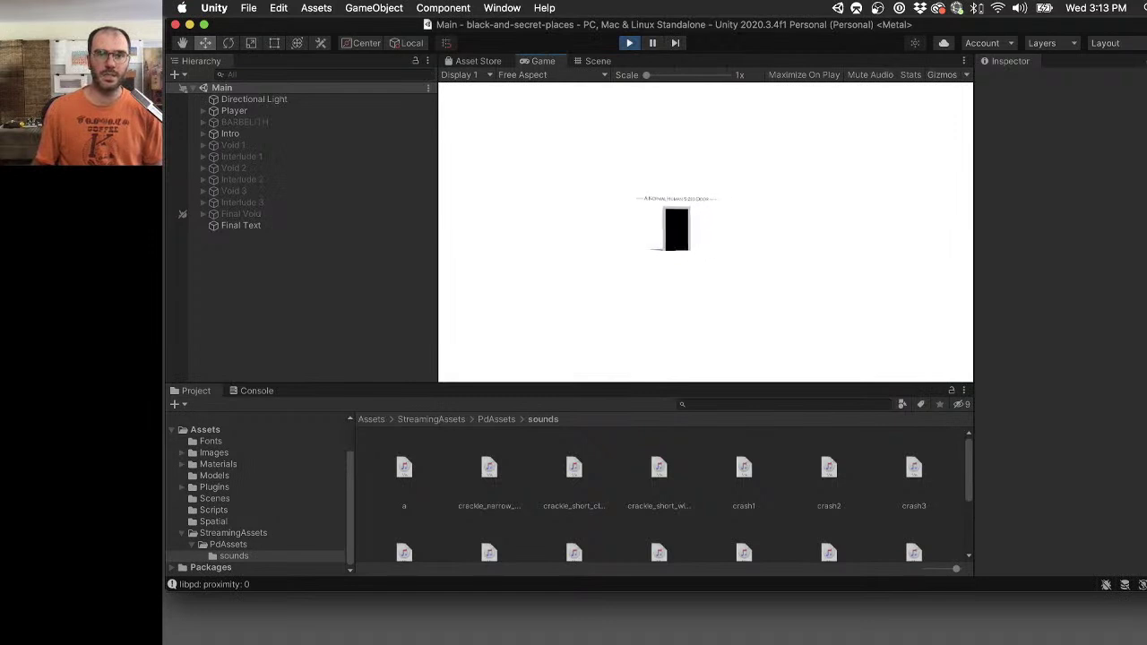
pyautogui.press('w')
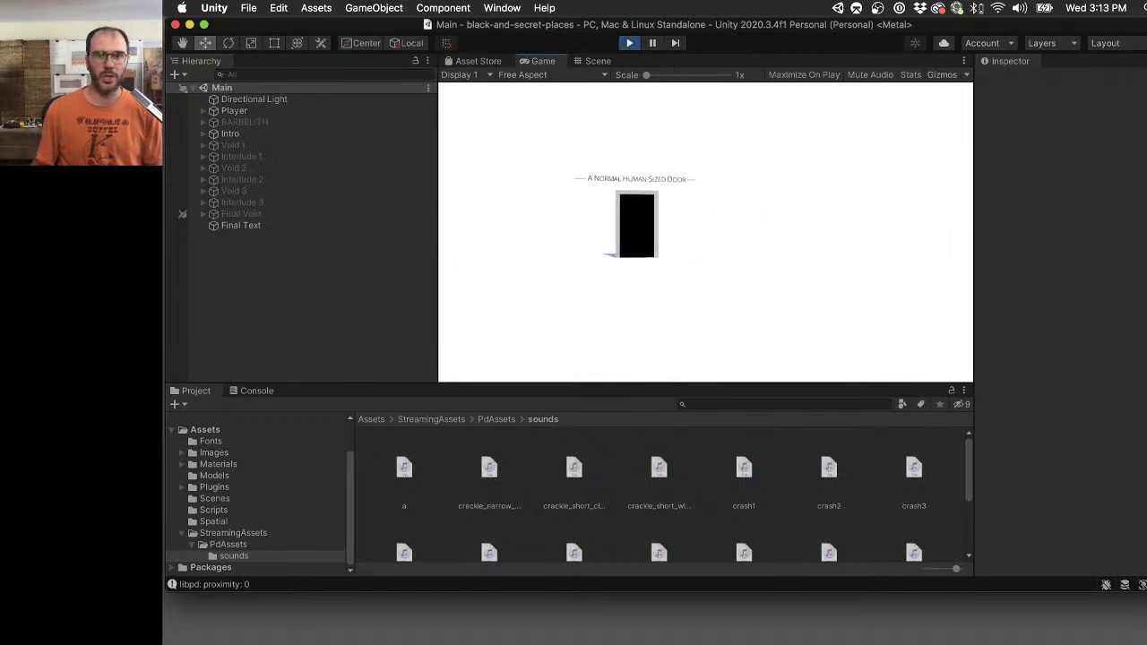
pyautogui.press('w')
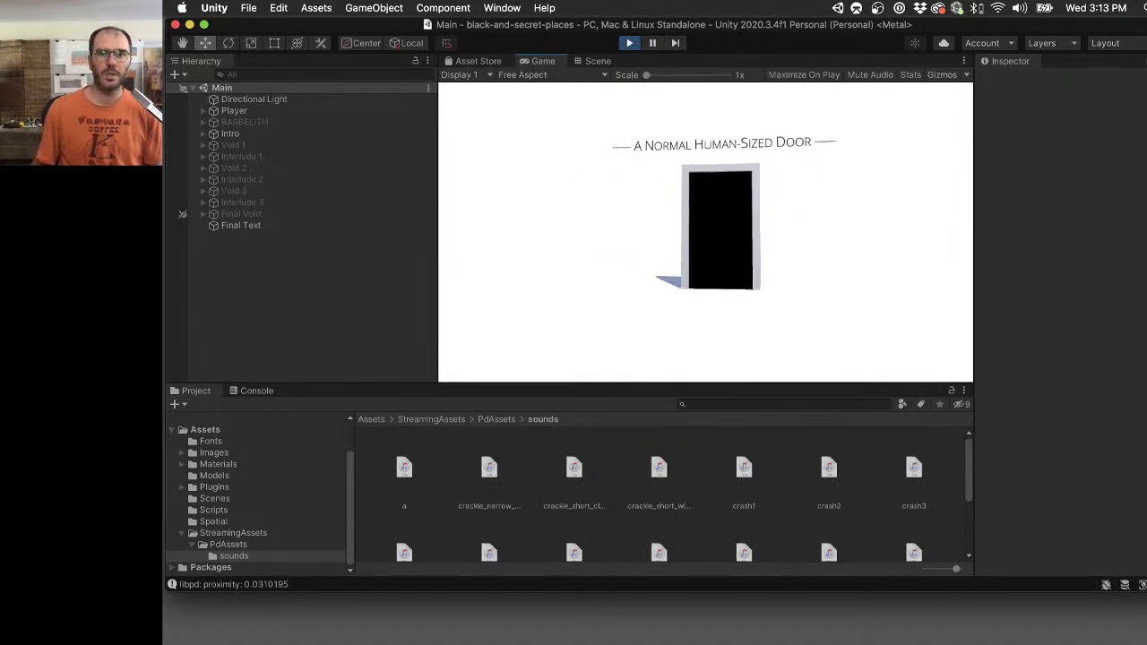
pyautogui.press('w')
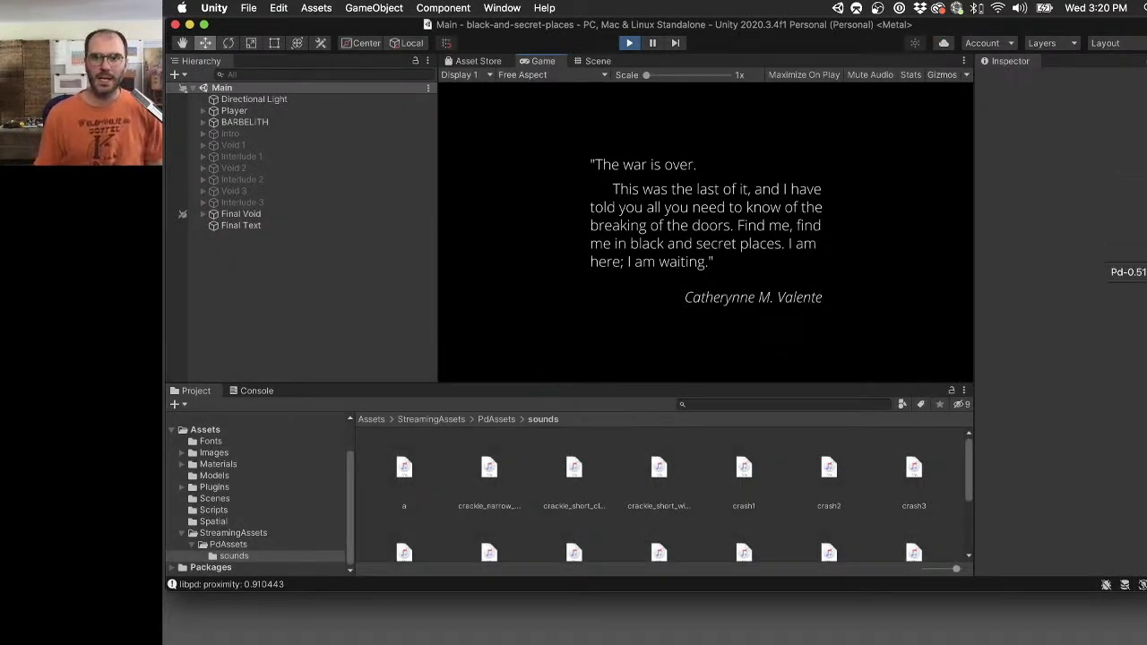
# Switch to Pd and open the recently used patch particles.pd.
pyautogui.click(1146, 271)
pyautogui.click(235, 8)
pyautogui.moveTo(271, 56)
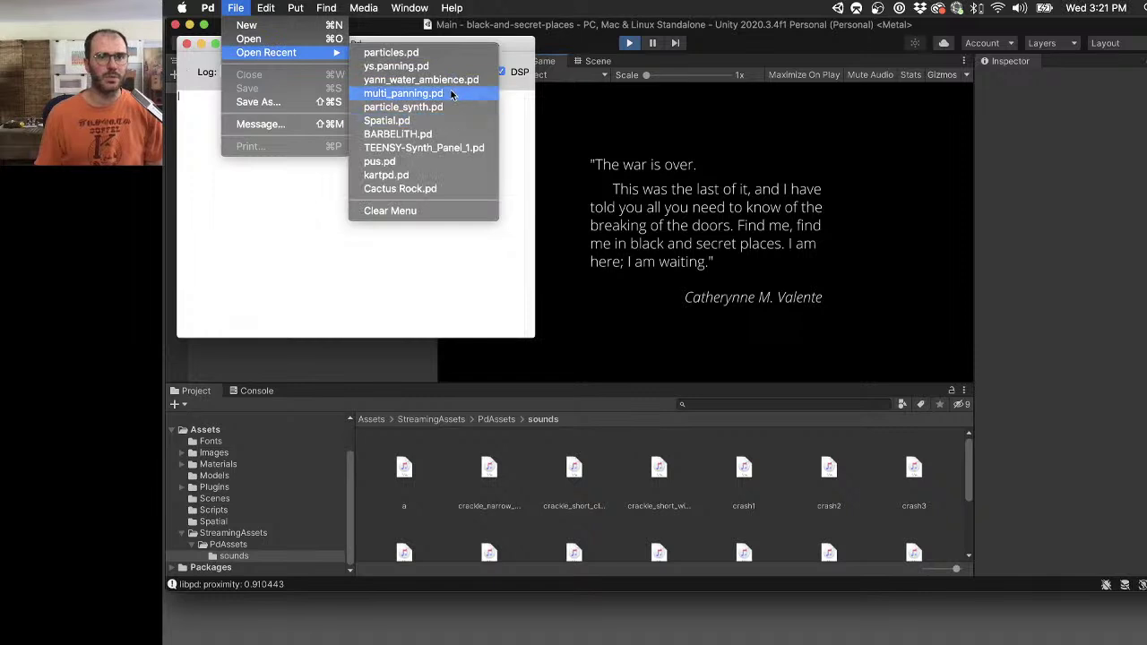
pyautogui.click(434, 57)
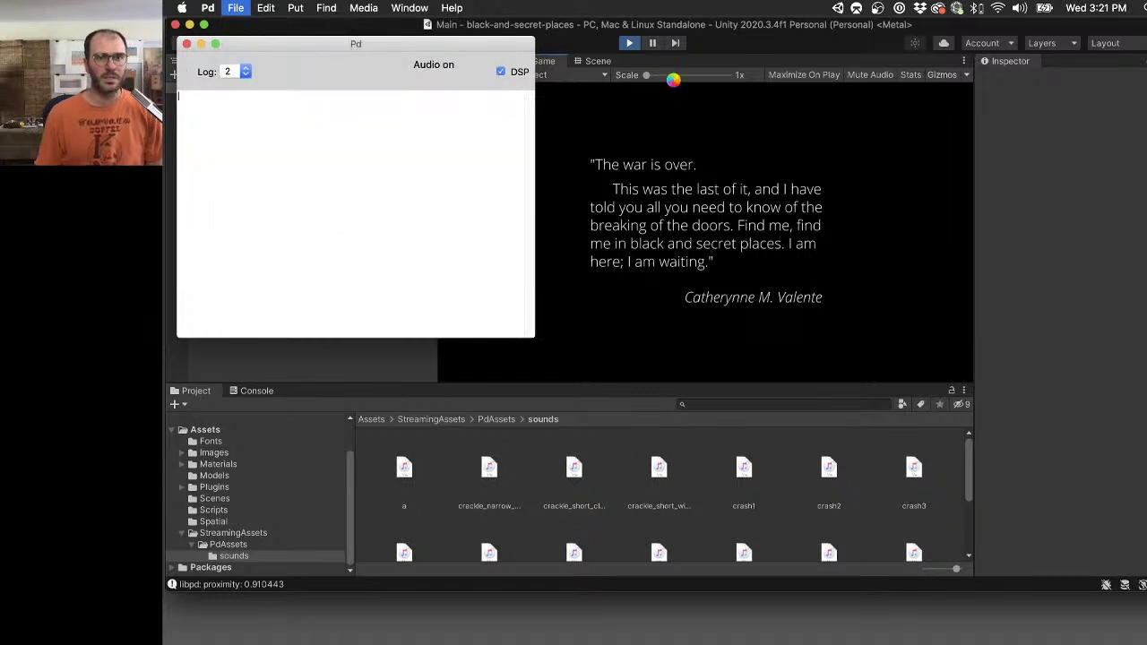
# Force quit the unresponsive Unity editor and close the list of running applications.
pyautogui.press('super+alt+Escape')
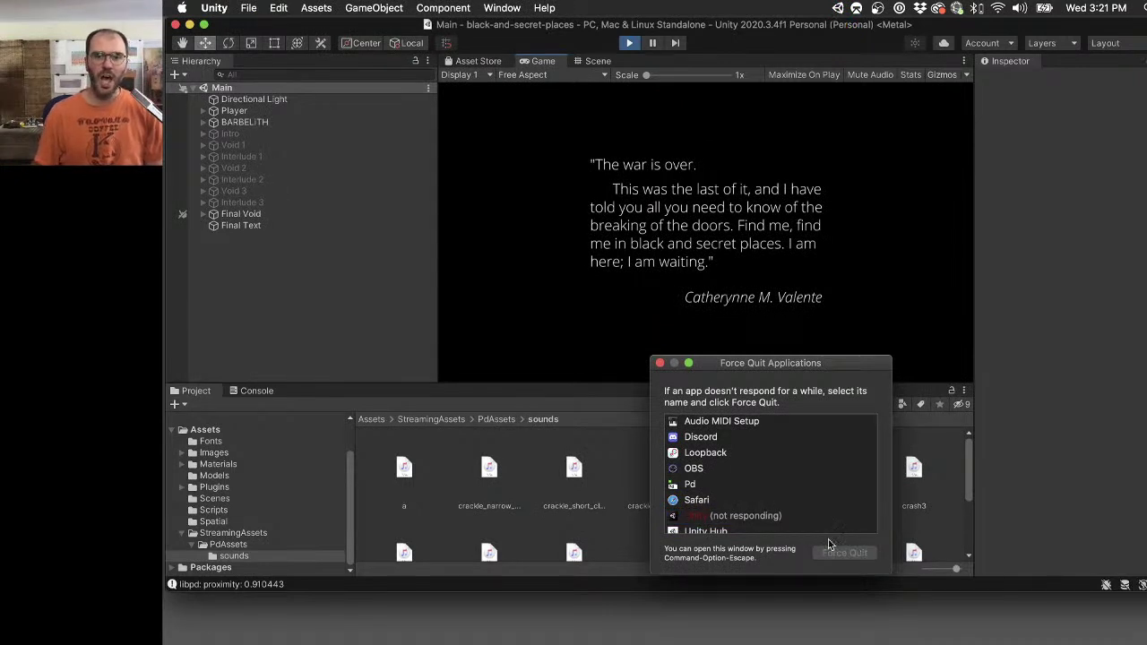
pyautogui.click(778, 516)
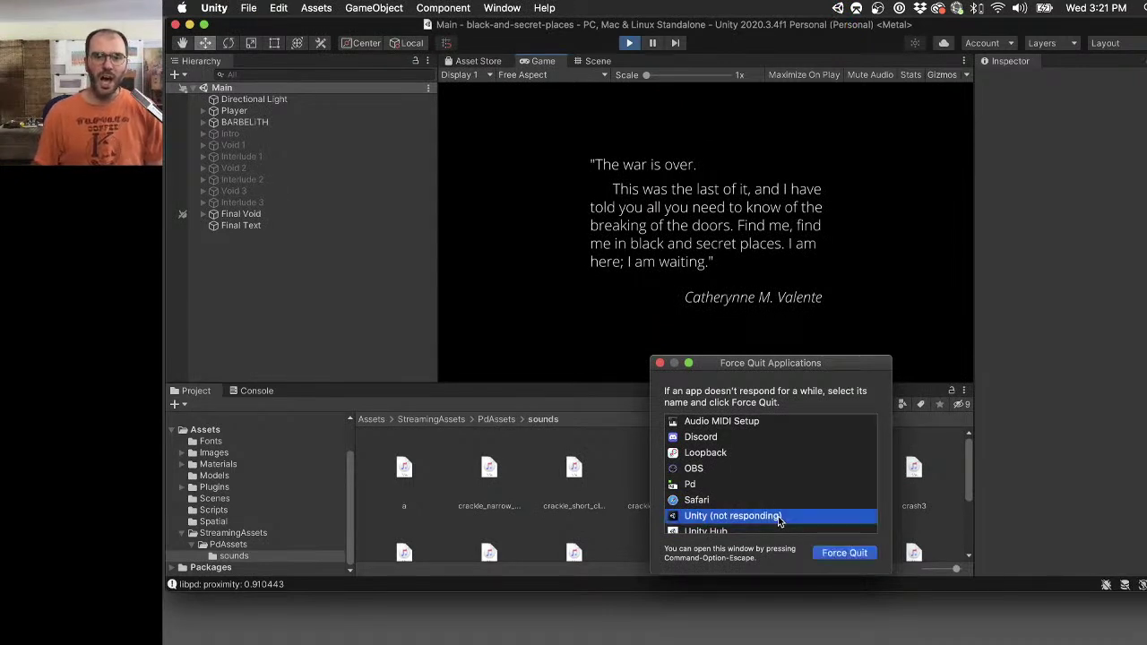
pyautogui.click(845, 553)
pyautogui.click(865, 435)
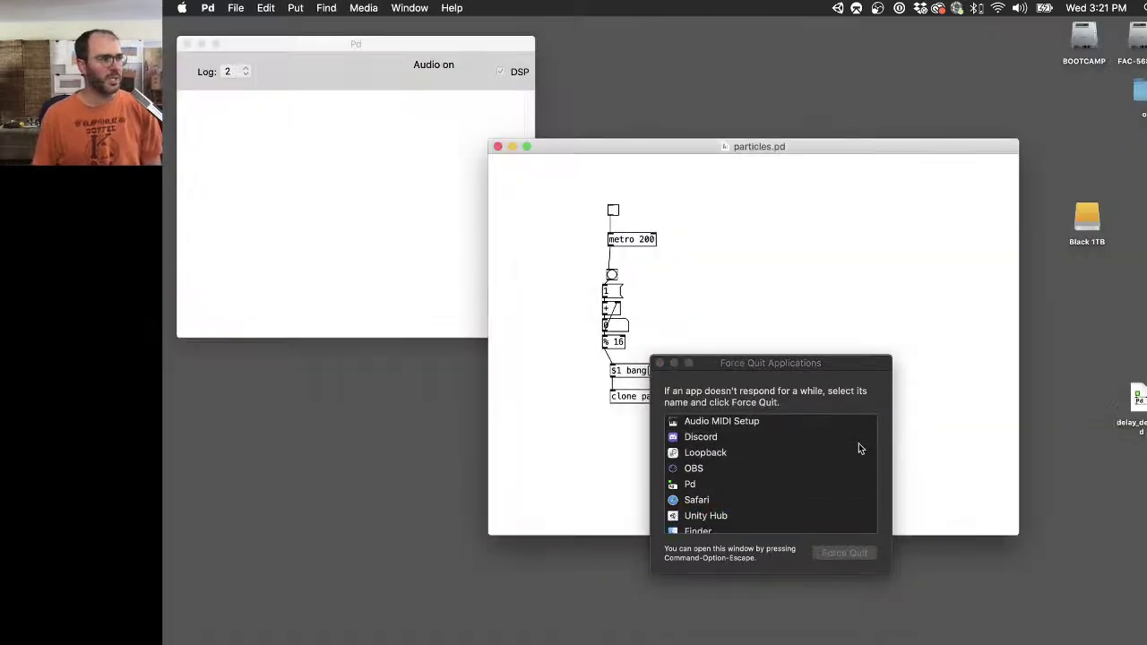
pyautogui.click(661, 363)
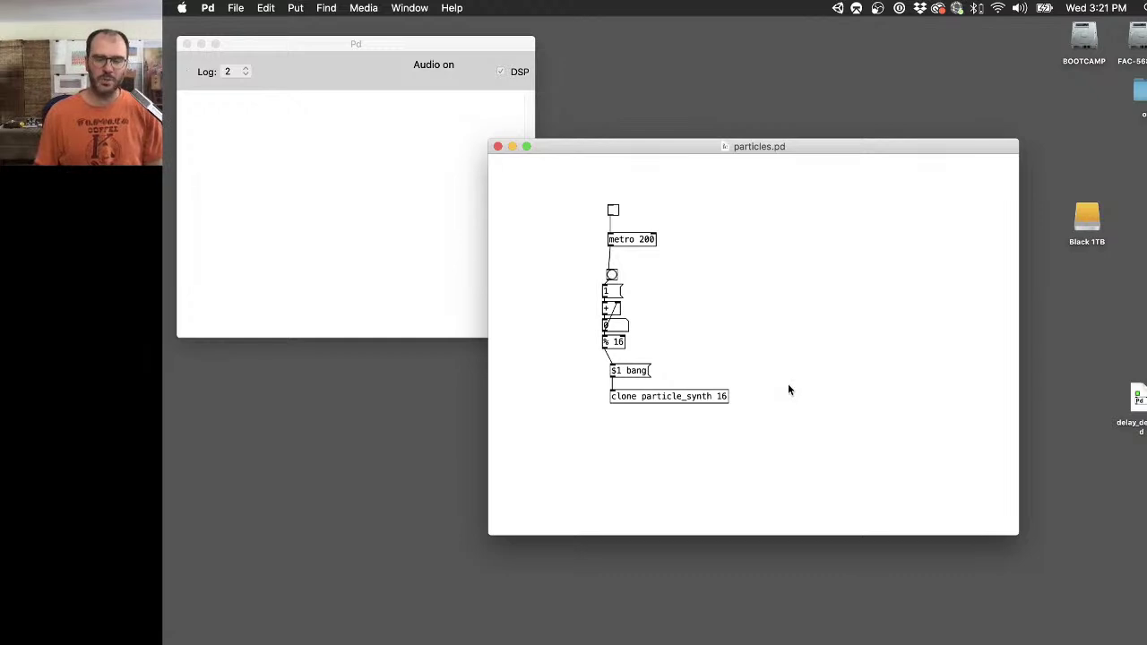
# Reopen the black-and-secret-places project from Unity Hub and move the particles.pd window slightly higher.
pyautogui.click(1144, 442)
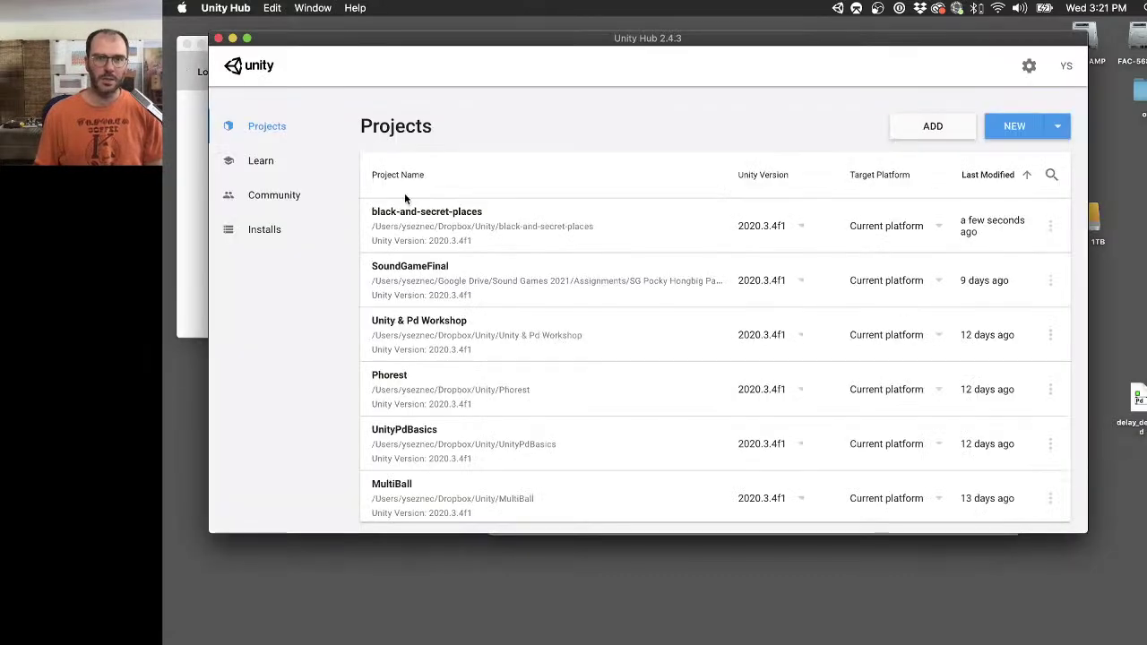
pyautogui.click(428, 216)
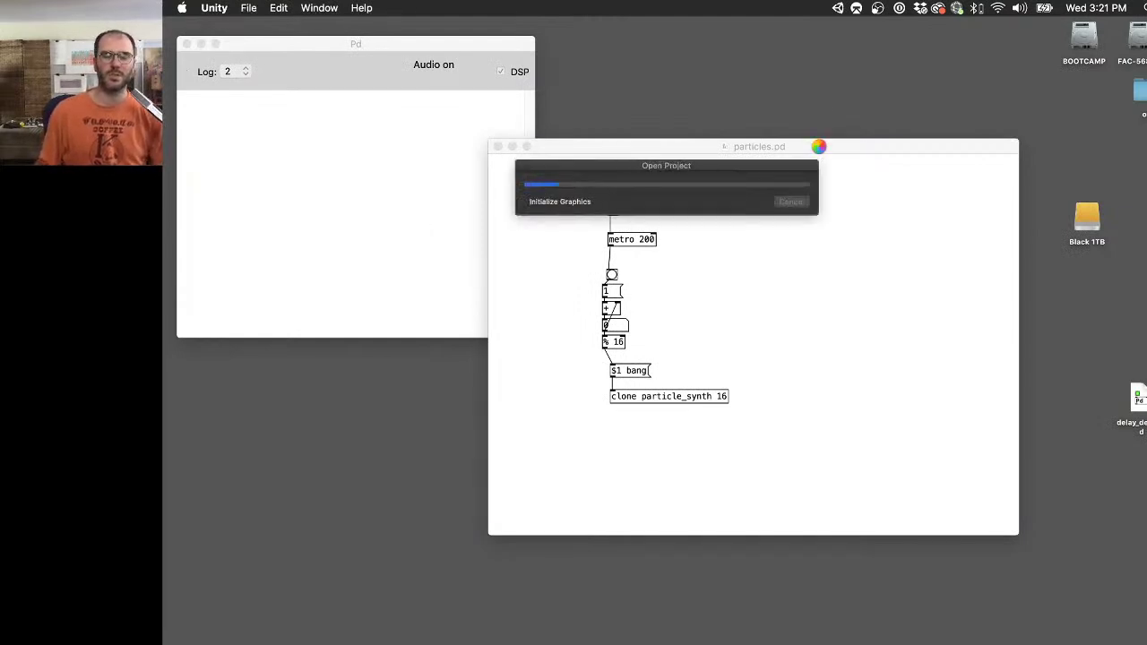
pyautogui.moveTo(819, 151); pyautogui.dragTo(812, 110)
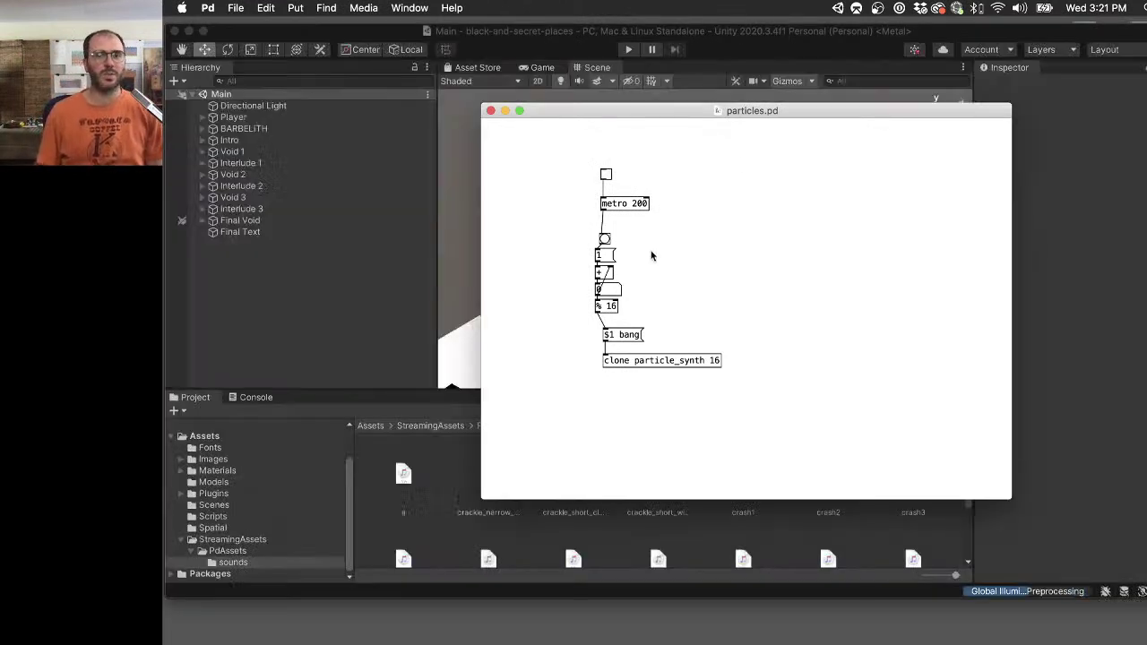
# Check Pd's audio settings without changing them and start the metro 200 metronome in particles.pd.
pyautogui.press('super+comma')
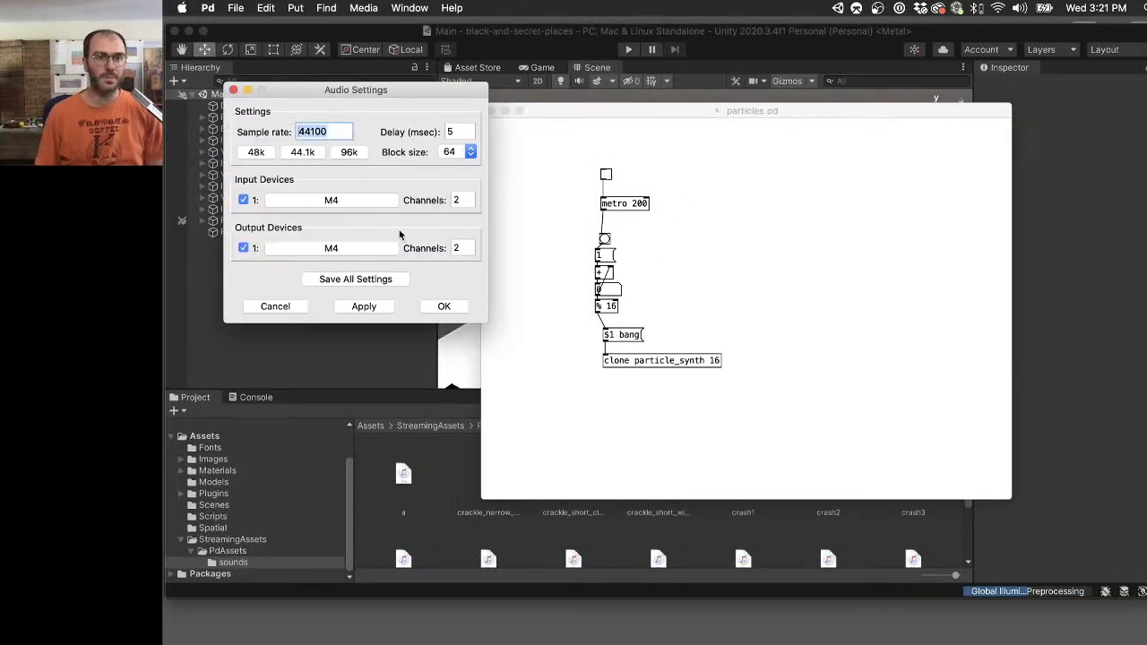
pyautogui.press('Escape')
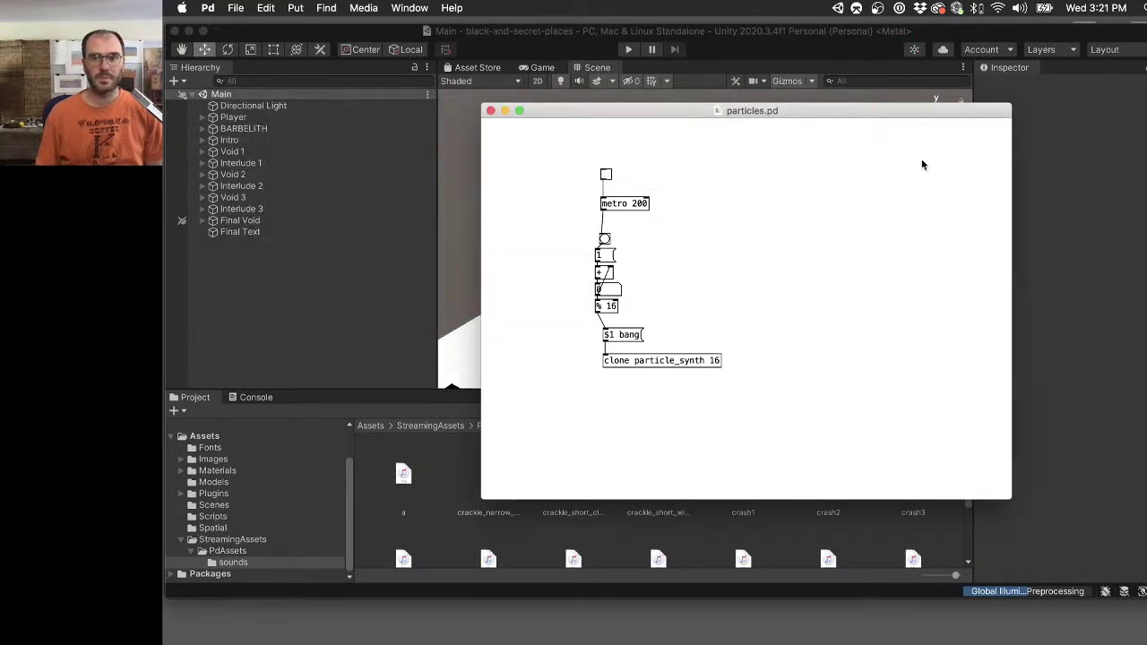
pyautogui.click(606, 174)
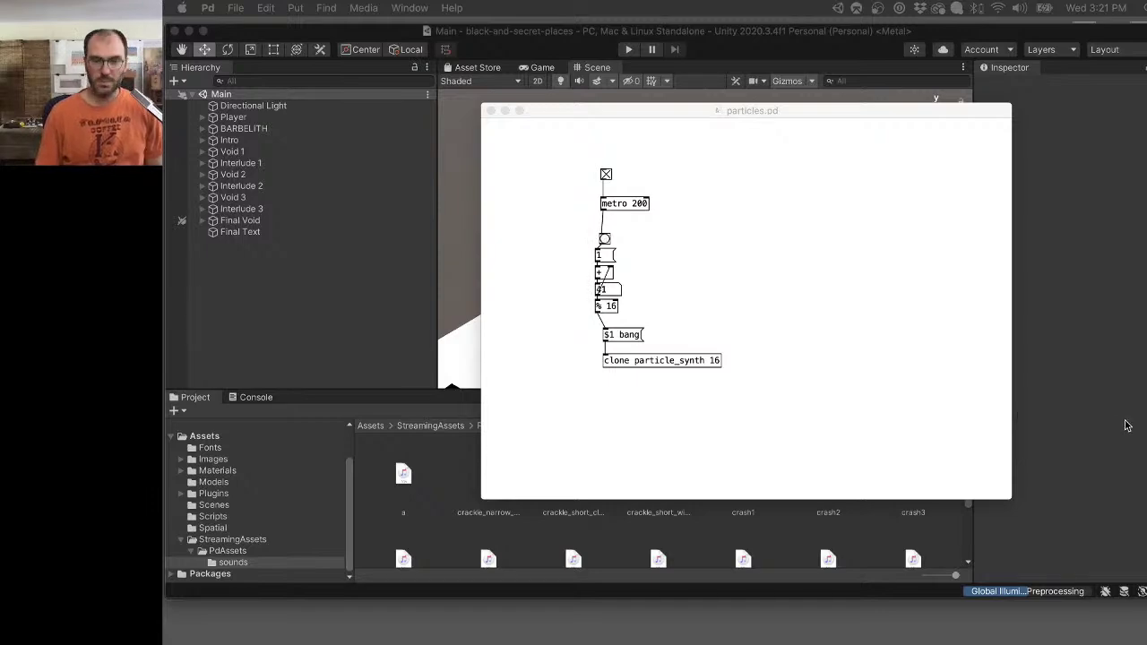
# Check the audio routing in Loopback, close its window and return to the particles.pd patch.
pyautogui.click(1143, 380)
pyautogui.press('super+w')
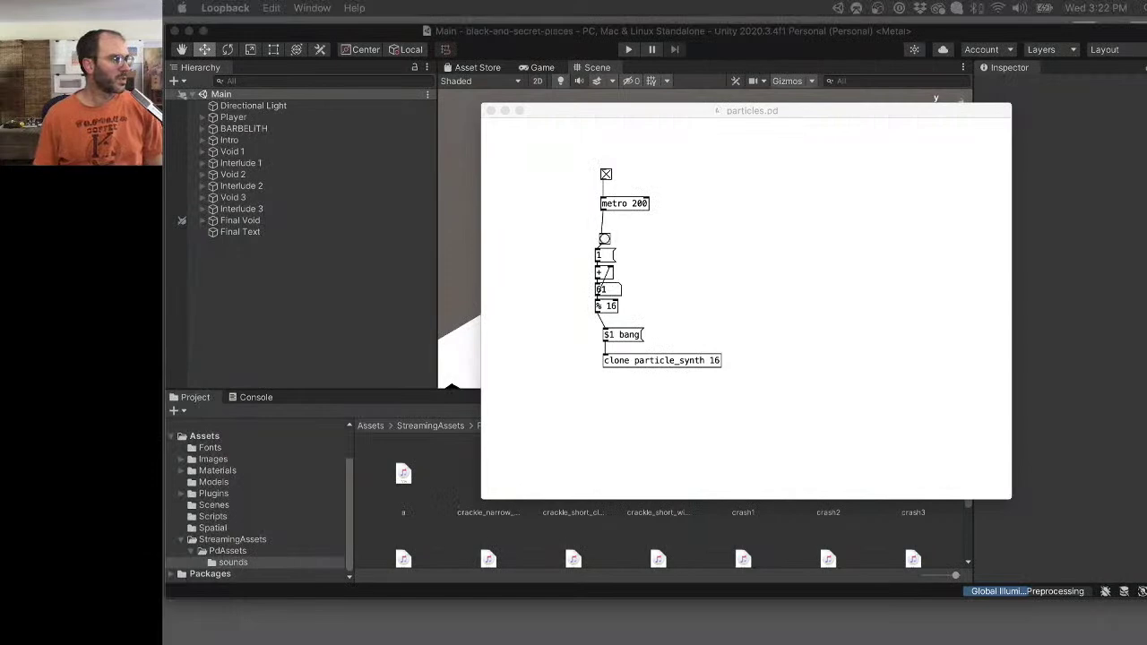
pyautogui.click(800, 183)
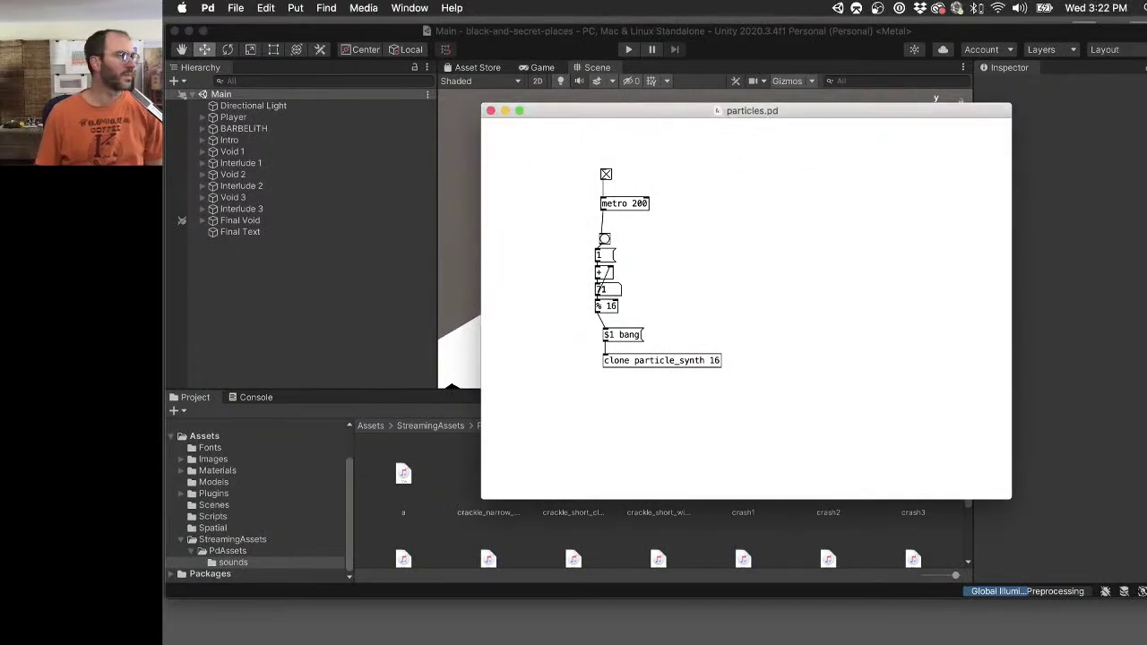
# Try to route Pd's audio output to the Teaching device.
pyautogui.press('super+comma')
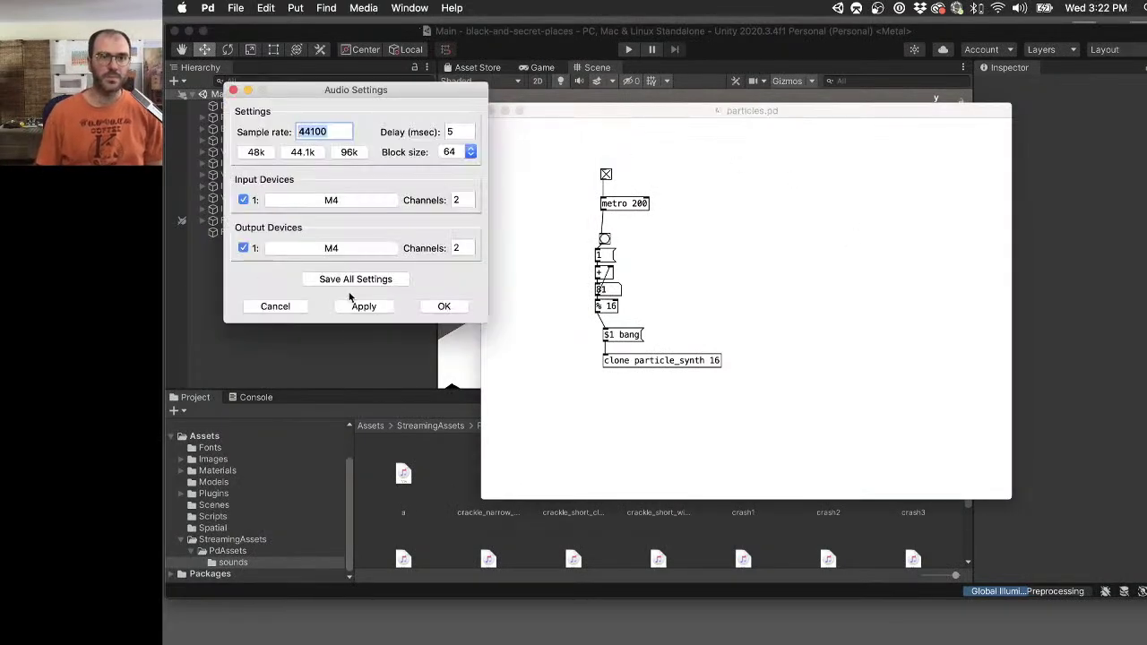
pyautogui.click(322, 249)
pyautogui.click(395, 308)
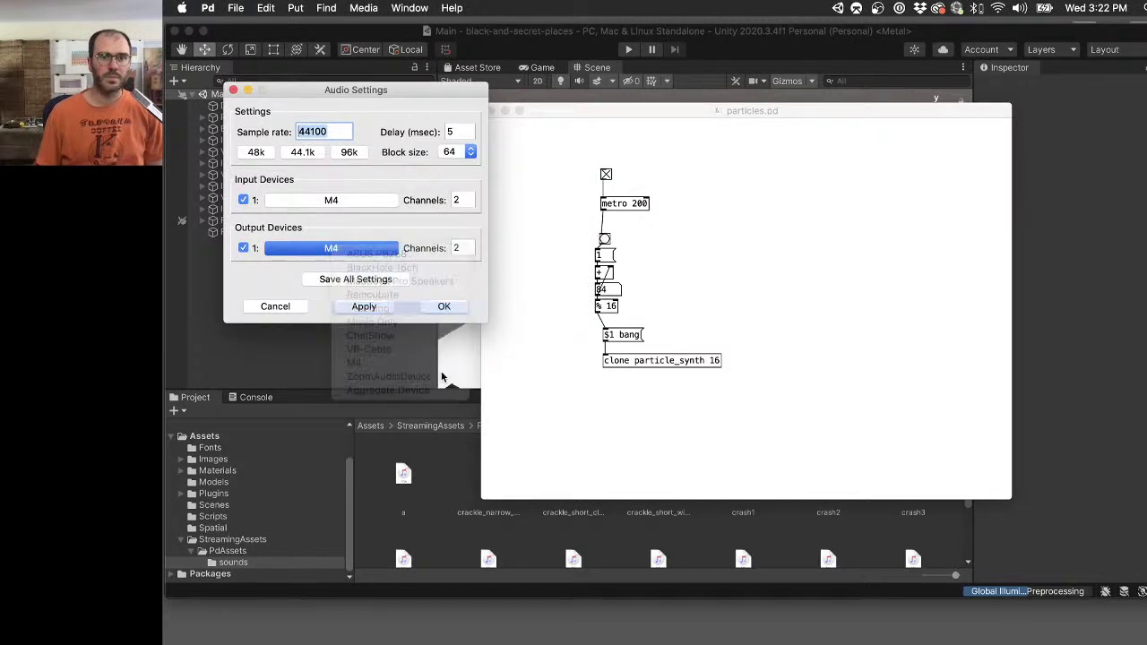
pyautogui.click(444, 306)
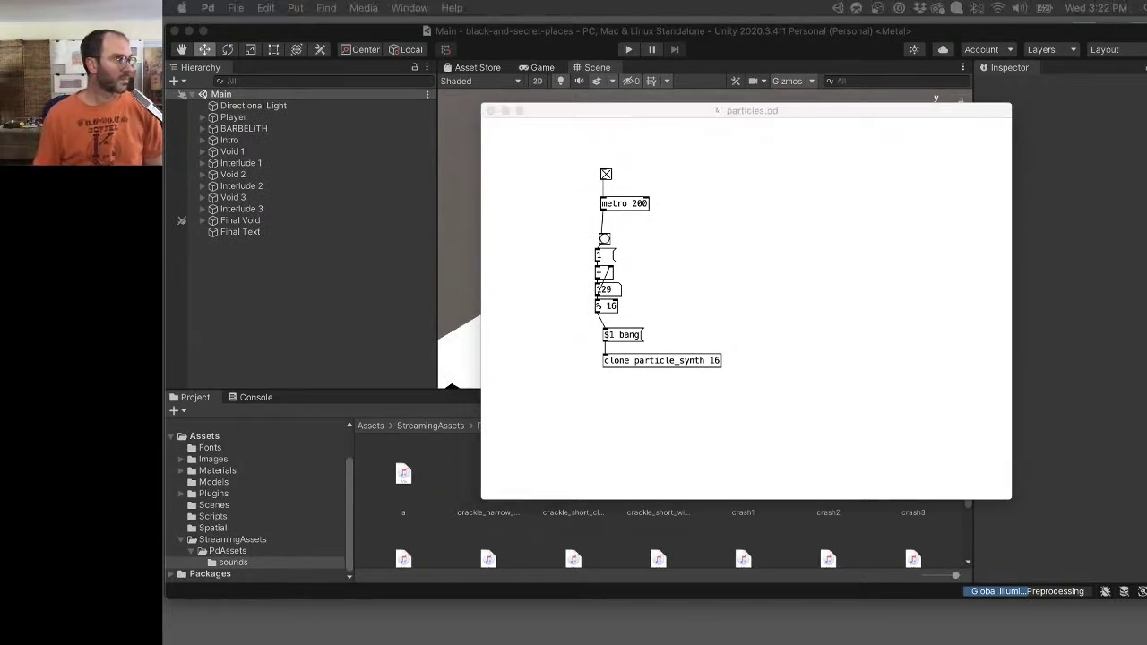
# Stop the metronome in particles.pd, and restart Pd with the same patch reopened.
pyautogui.click(606, 174)
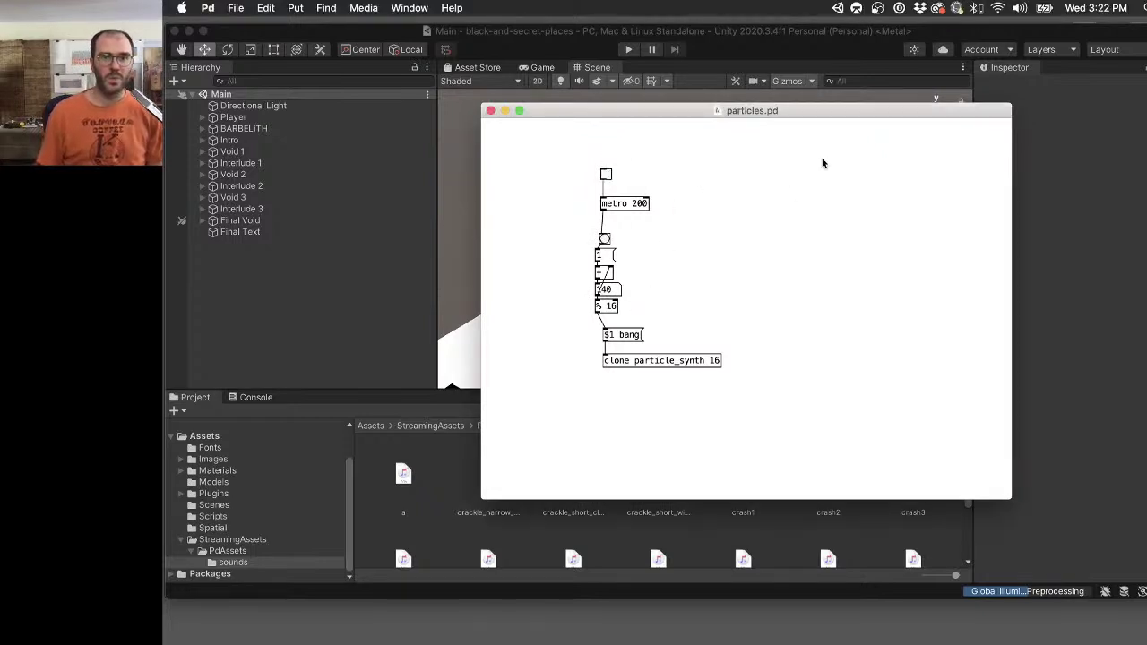
pyautogui.press('super+h')
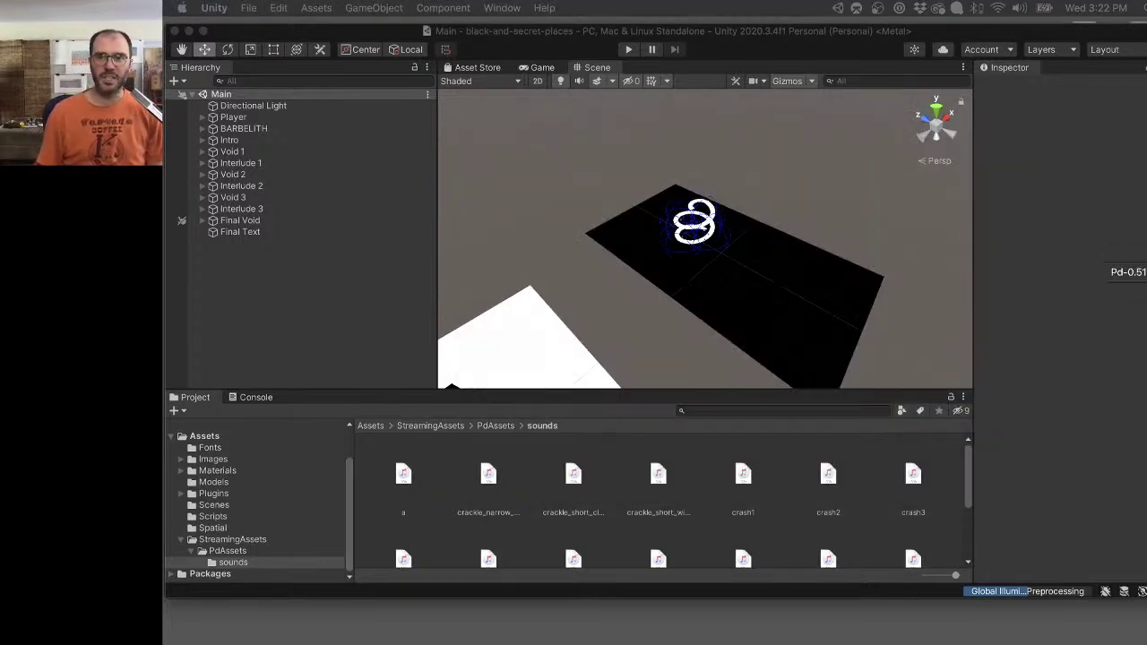
pyautogui.click(1144, 272)
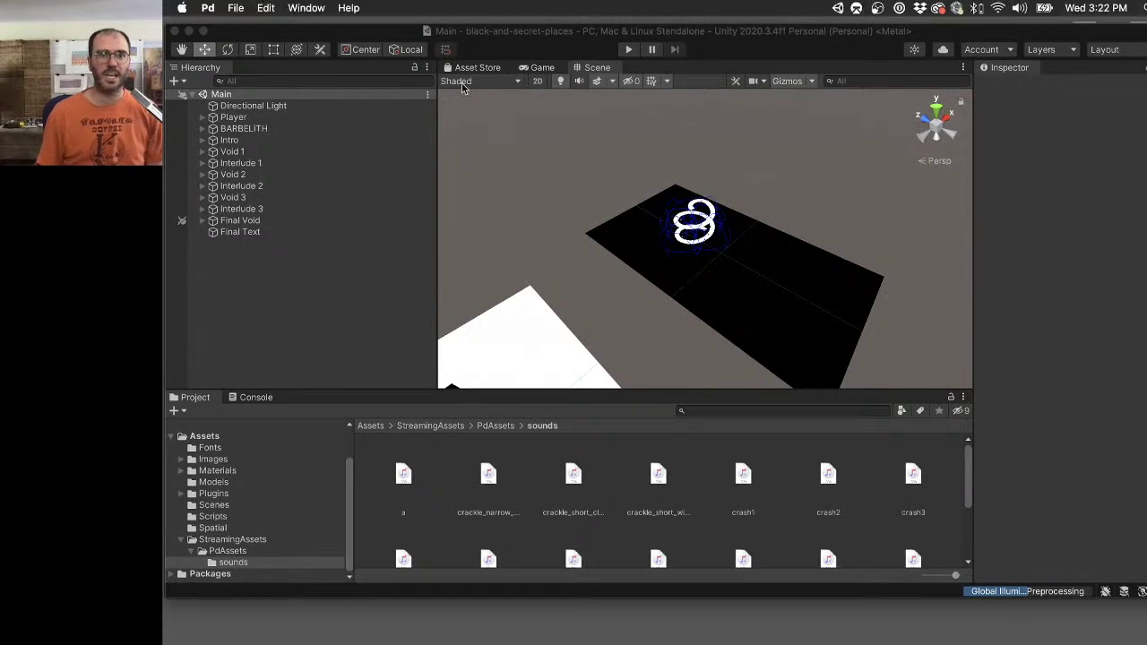
pyautogui.click(236, 7)
pyautogui.moveTo(291, 54)
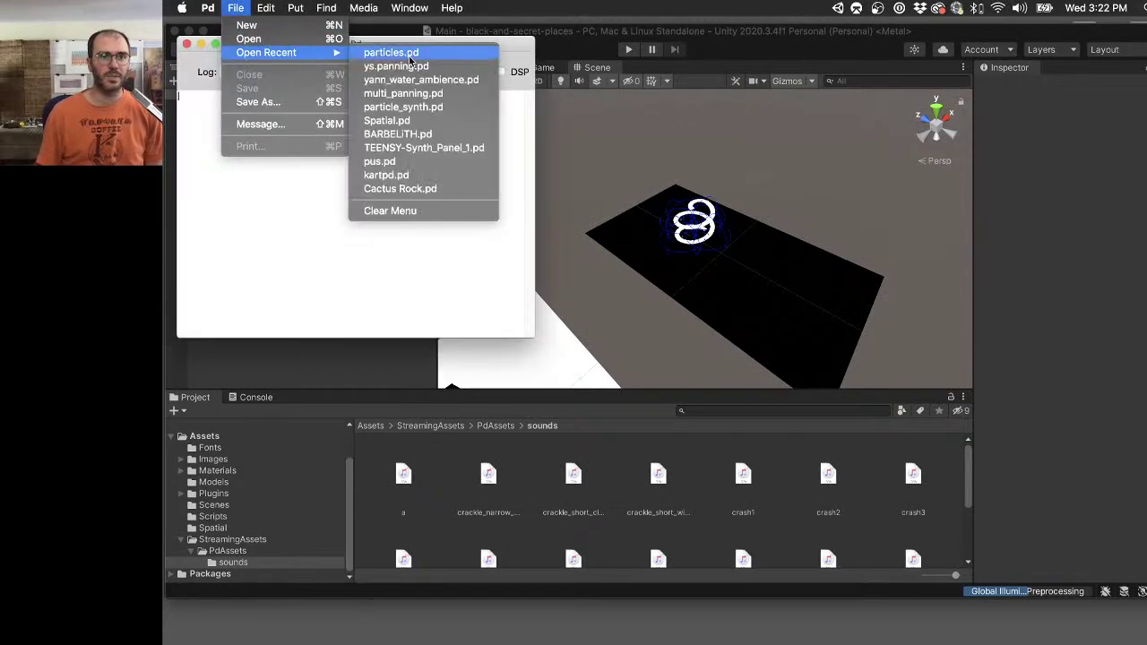
pyautogui.click(464, 53)
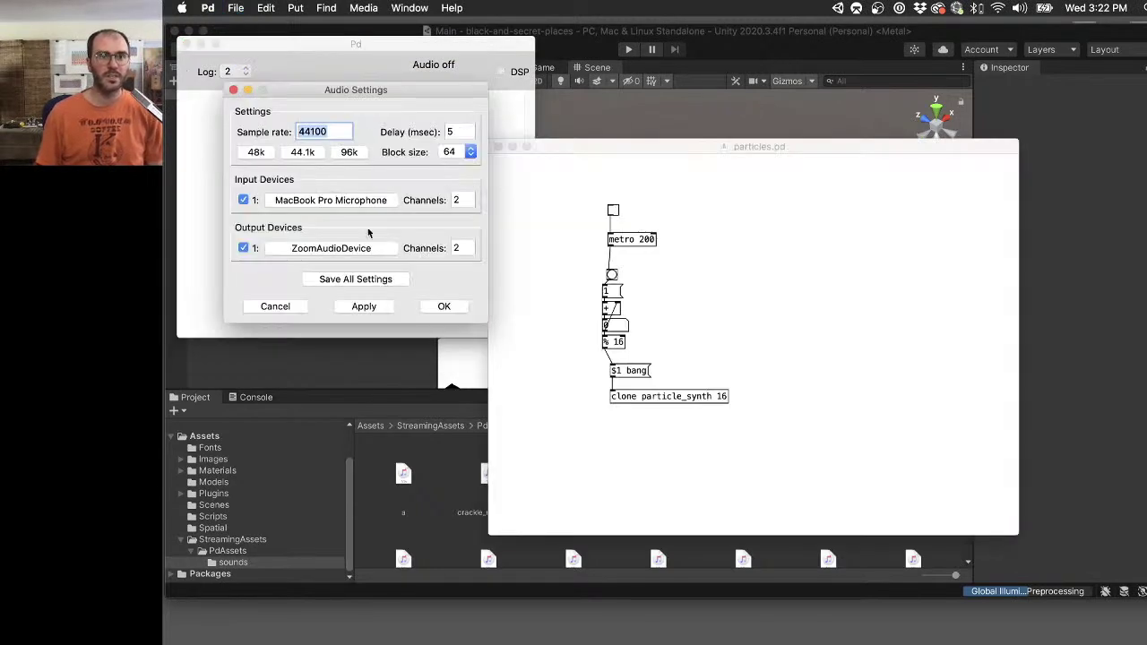
# Set Pd's output device to Teaching and its input device to M4, and turn on DSP.
pyautogui.click(359, 254)
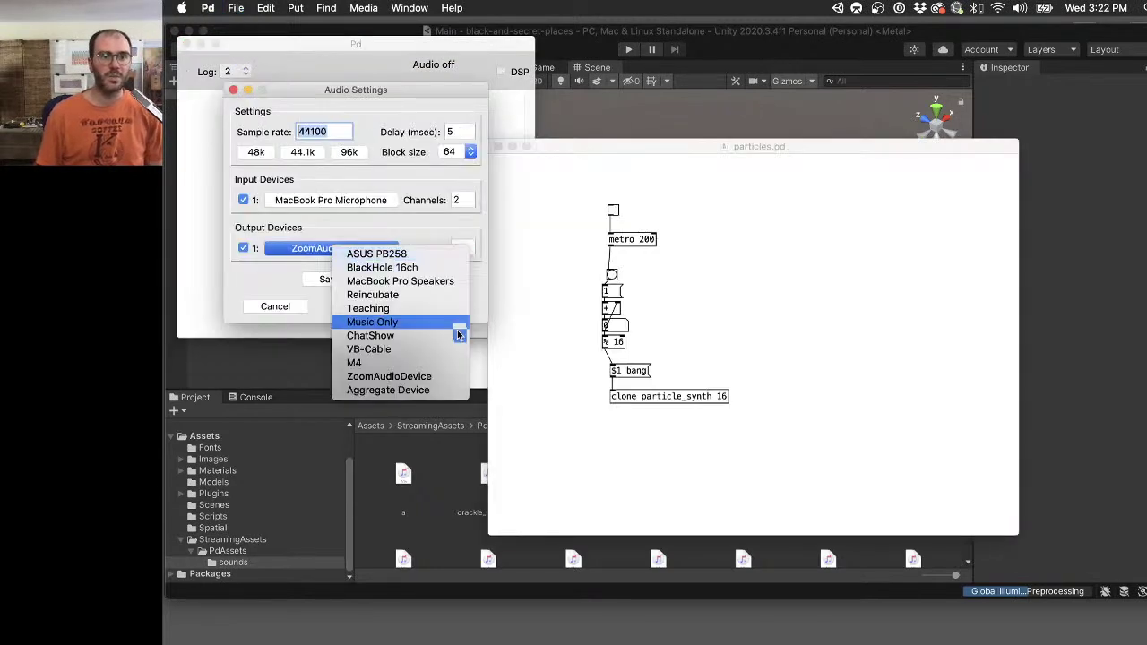
pyautogui.click(436, 308)
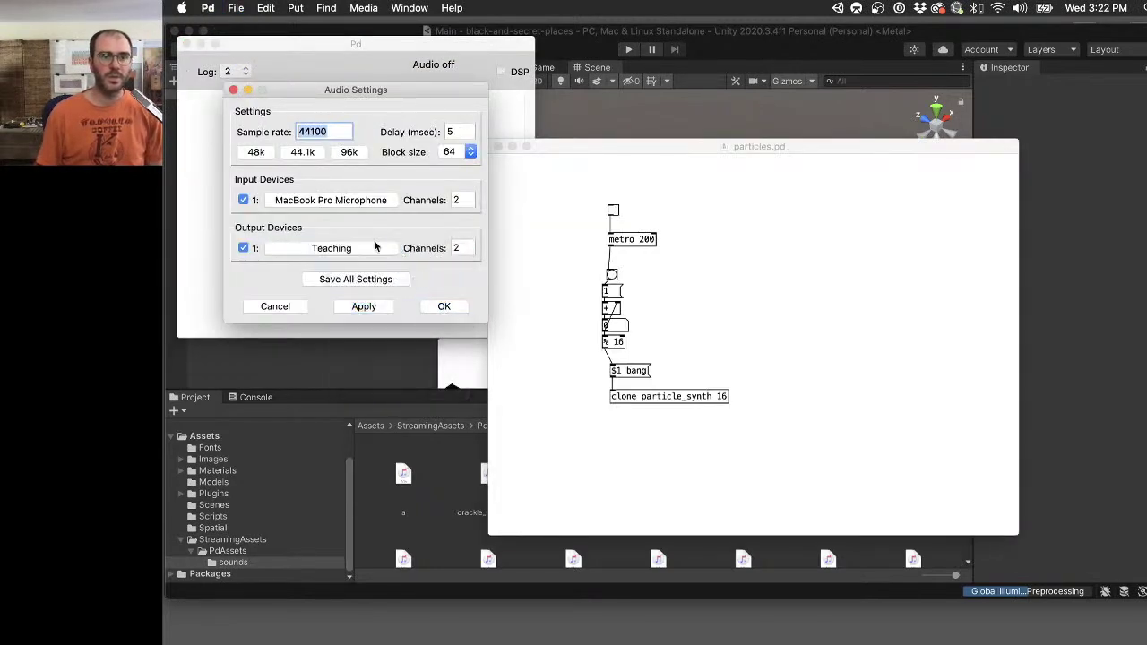
pyautogui.click(341, 199)
pyautogui.click(405, 329)
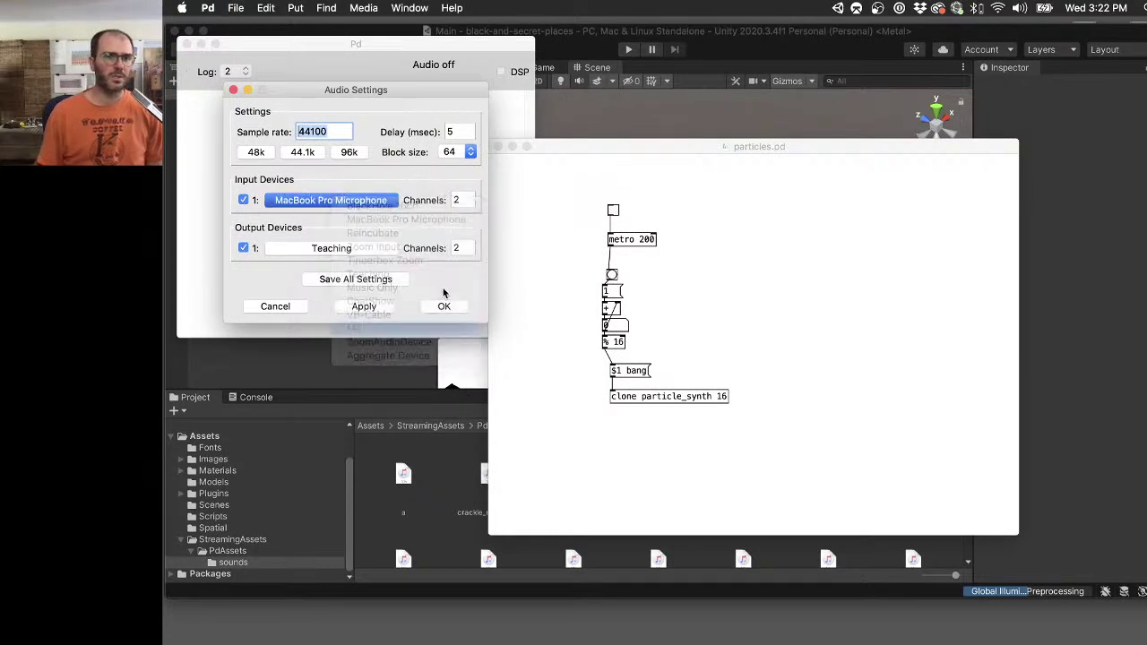
pyautogui.click(442, 307)
pyautogui.click(502, 72)
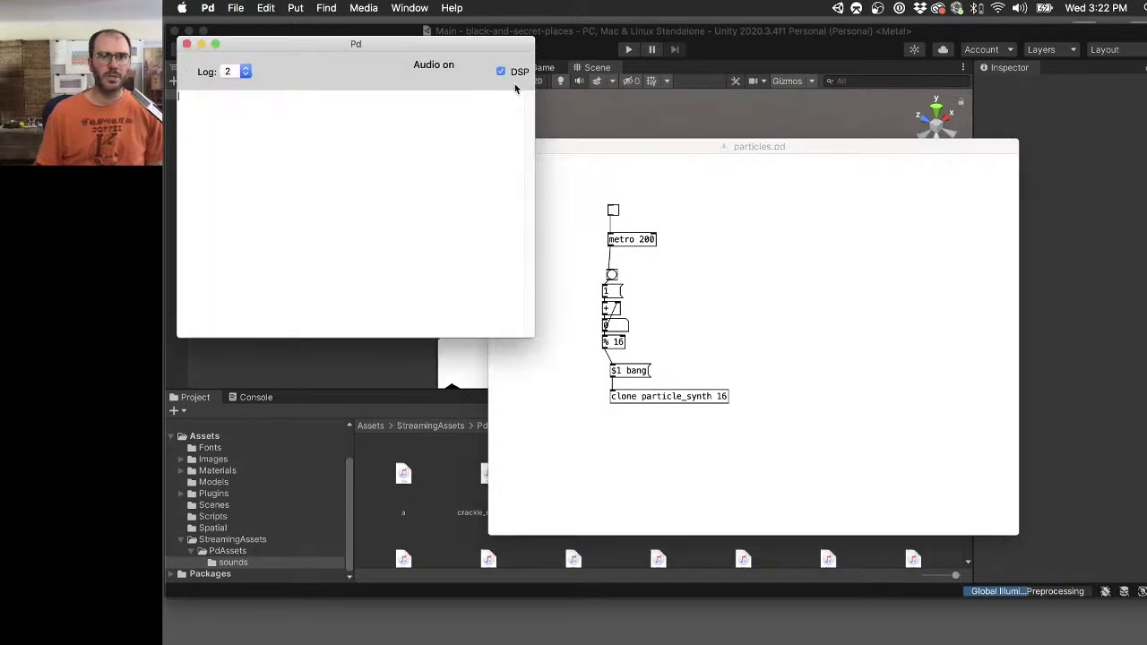
# Change Pd's audio block size, running the metro 200 metronome in particles.pd before and after the change.
pyautogui.click(651, 206)
pyautogui.click(613, 210)
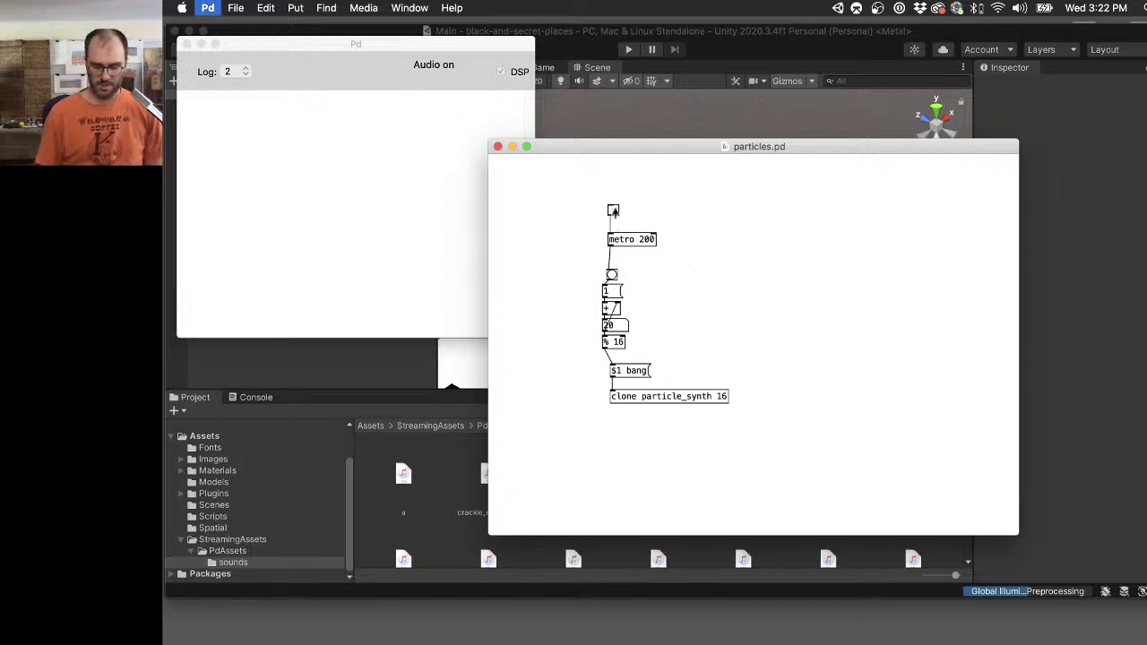
pyautogui.click(448, 152)
pyautogui.click(438, 207)
pyautogui.click(444, 307)
pyautogui.click(612, 212)
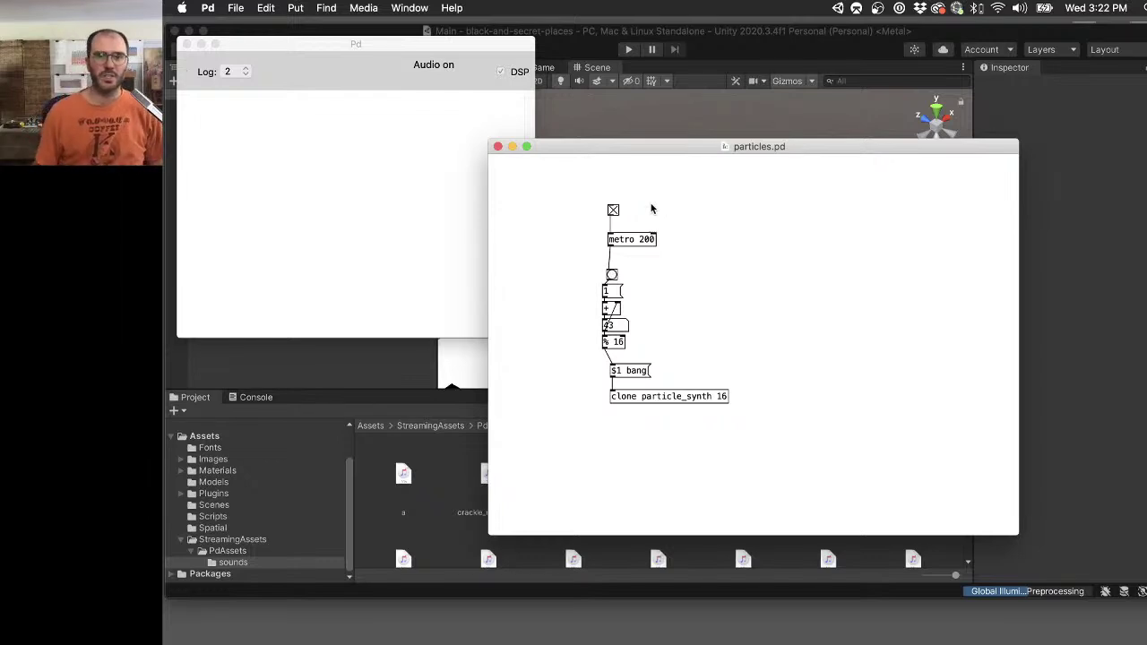
pyautogui.click(609, 213)
# Open particle_synth from its clone object, enlarge the patch window and move the dac~ and its two *~ inputs further down.
pyautogui.click(689, 397)
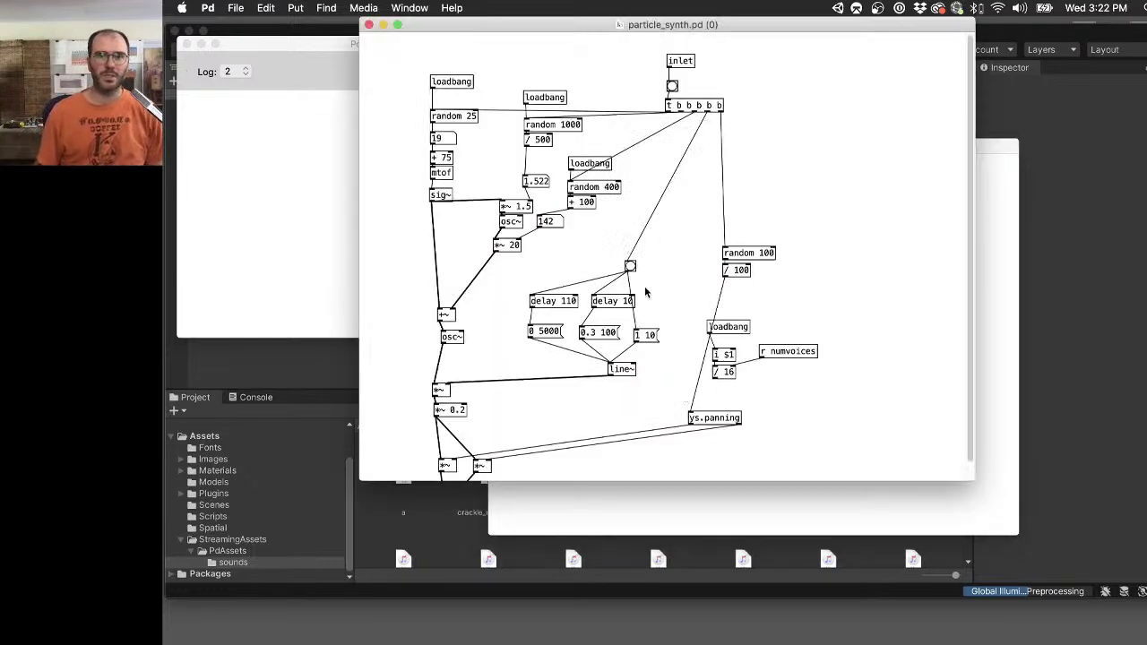
pyautogui.moveTo(967, 484); pyautogui.dragTo(1006, 578)
pyautogui.press('super+e')
pyautogui.moveTo(418, 460); pyautogui.dragTo(520, 518)
pyautogui.moveTo(482, 466); pyautogui.dragTo(487, 507)
pyautogui.click(495, 410)
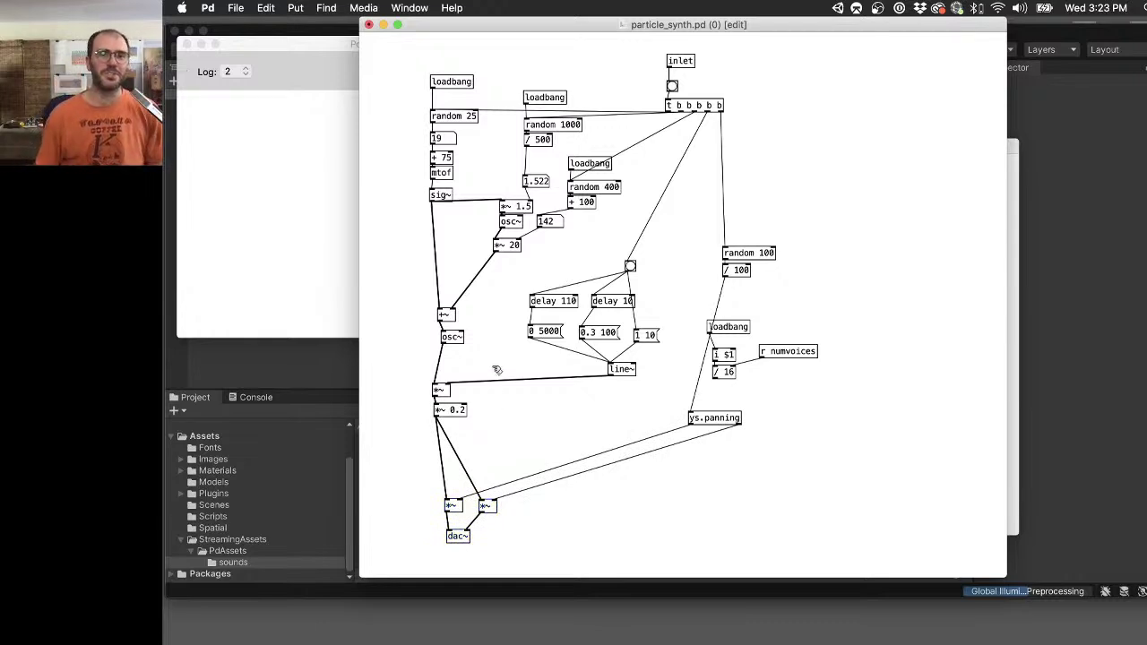
# Spread out the objects in particle_synth by moving the line~ envelope group, the *~ 1.5 modulator group and the random 400 group.
pyautogui.moveTo(528, 266); pyautogui.dragTo(698, 437)
pyautogui.moveTo(635, 372); pyautogui.dragTo(664, 345)
pyautogui.click(462, 222)
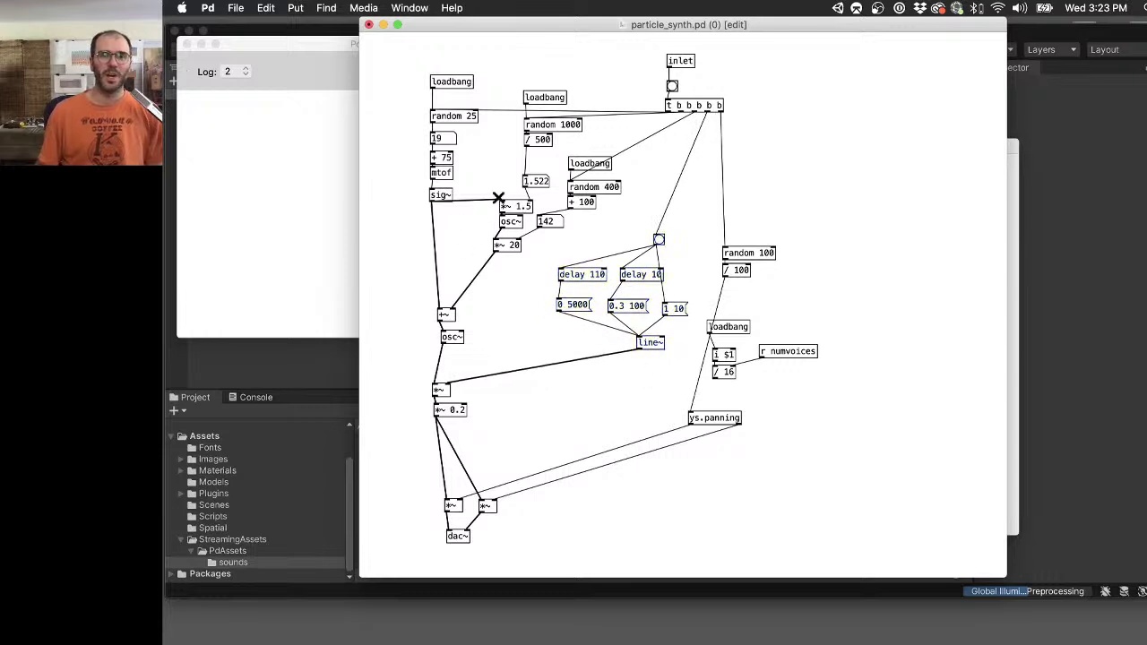
pyautogui.moveTo(469, 210); pyautogui.dragTo(477, 288)
pyautogui.click(607, 195)
pyautogui.moveTo(629, 217); pyautogui.dragTo(589, 172)
# Leave edit mode and trigger the bang below particle_synth's inlet to test the rearranged patch.
pyautogui.press('super+e')
pyautogui.click(671, 87)
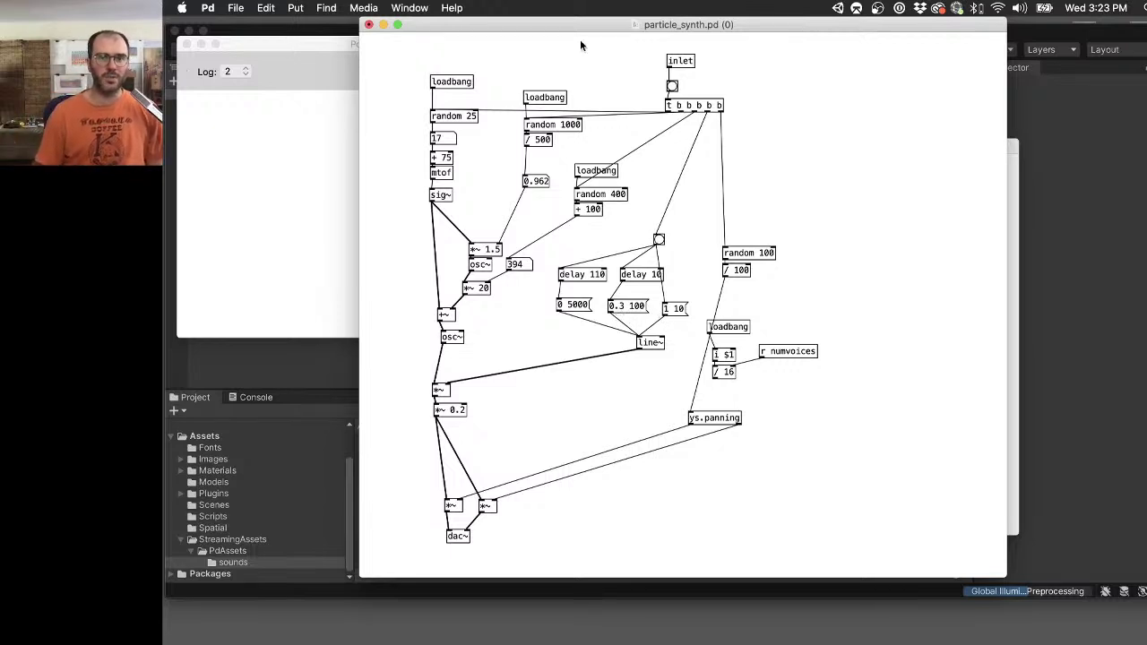
pyautogui.click(671, 87)
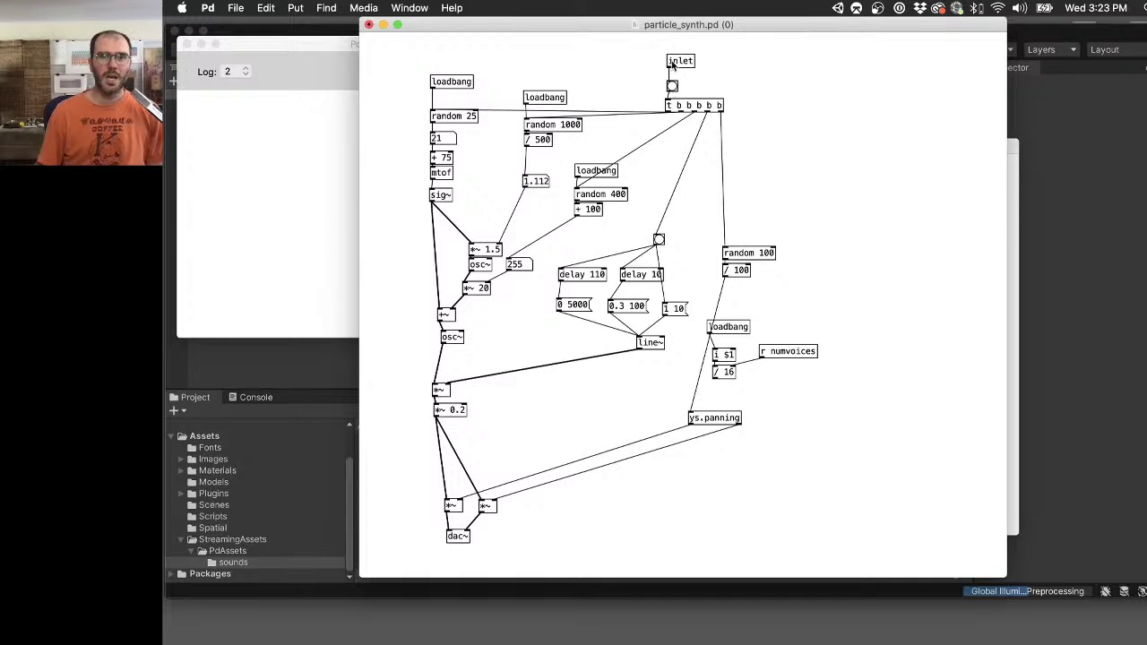
# Move particle_synth's inlet, the bang below it and the t b b b b b object slightly up.
pyautogui.press('super+e')
pyautogui.moveTo(647, 51); pyautogui.dragTo(718, 90)
pyautogui.click(615, 65)
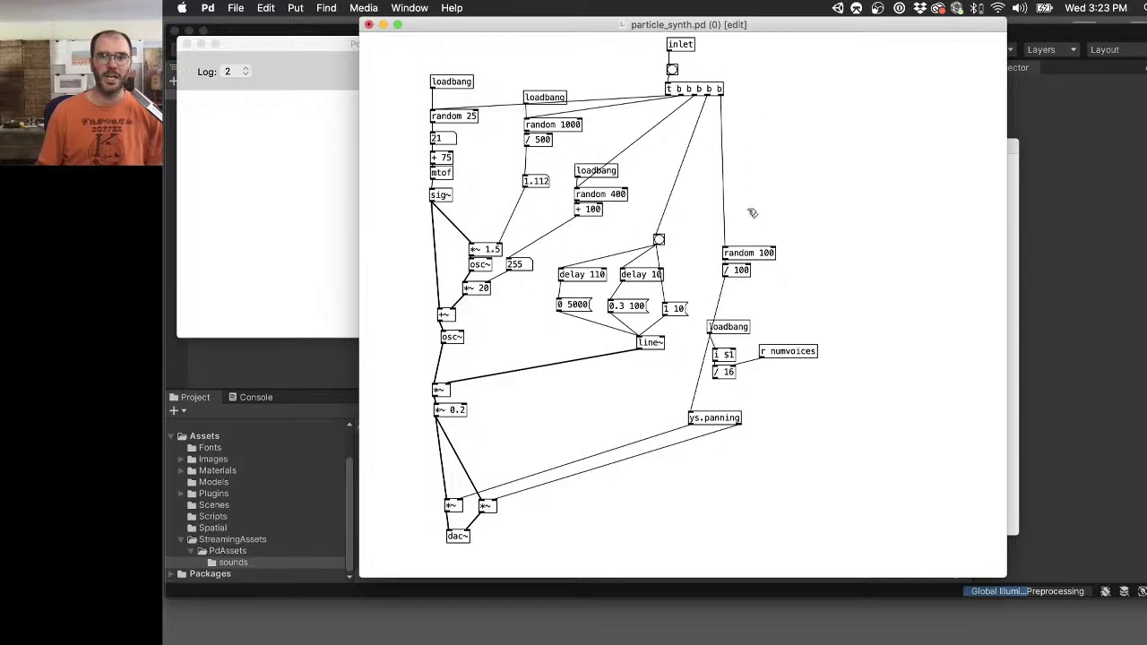
# Delete the unused loadbang, i $1, / 16 and r numvoices objects from particle_synth.pd and save it.
pyautogui.moveTo(794, 313); pyautogui.dragTo(796, 378)
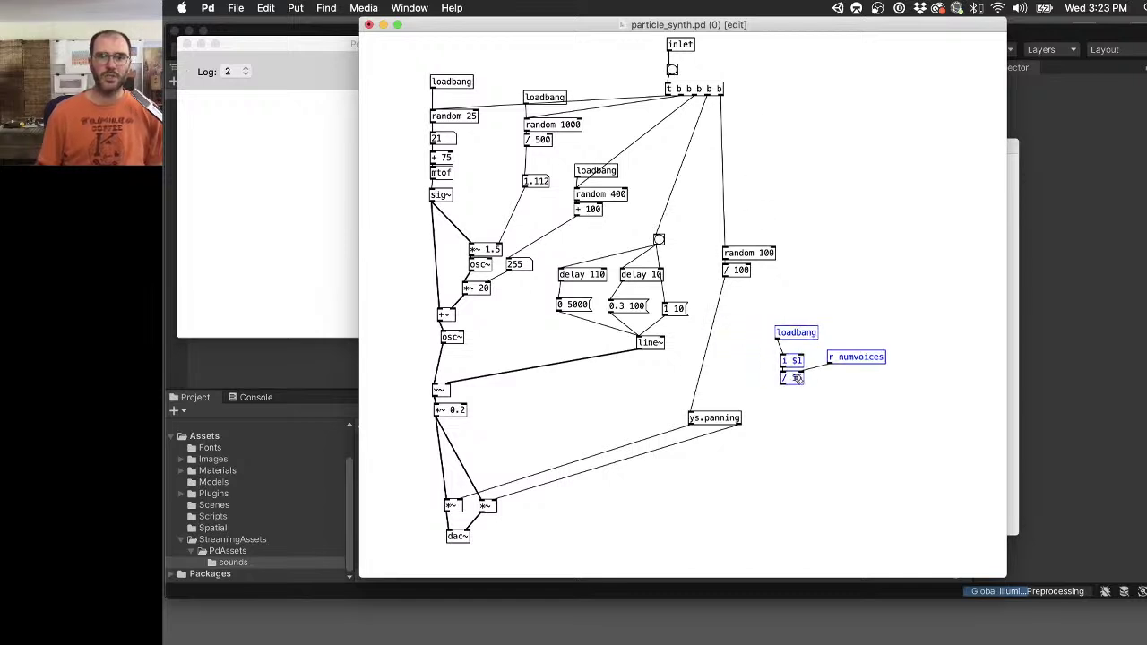
pyautogui.press('BackSpace')
pyautogui.press('super+s')
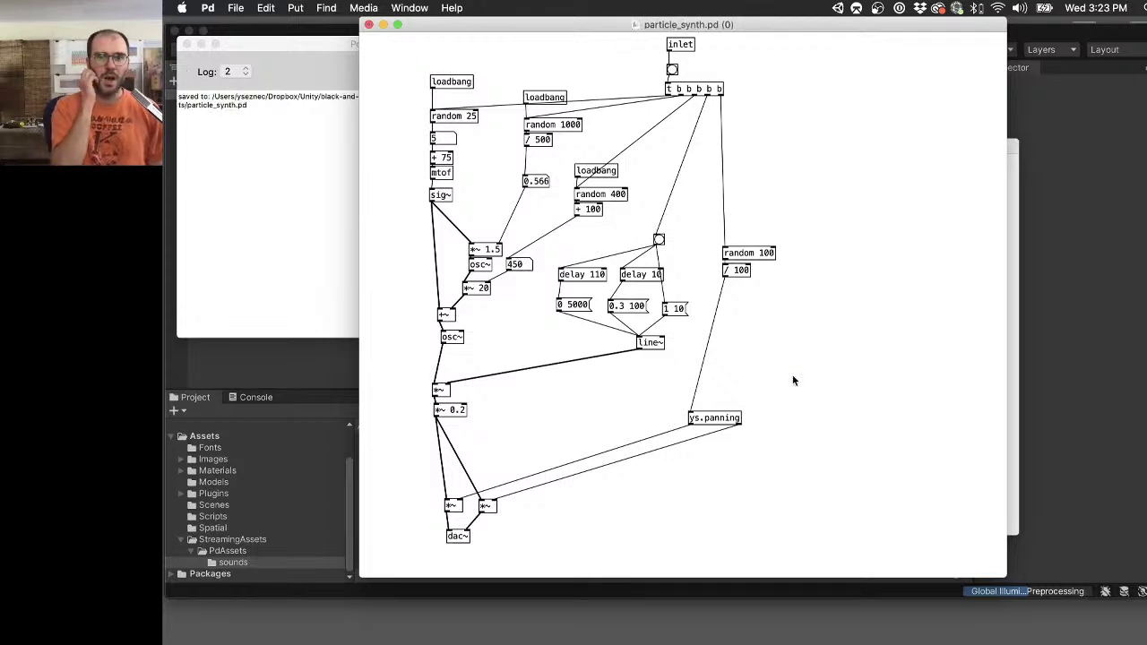
# Inspect the contents of the ys.panning abstraction and close its window.
pyautogui.press('super+e')
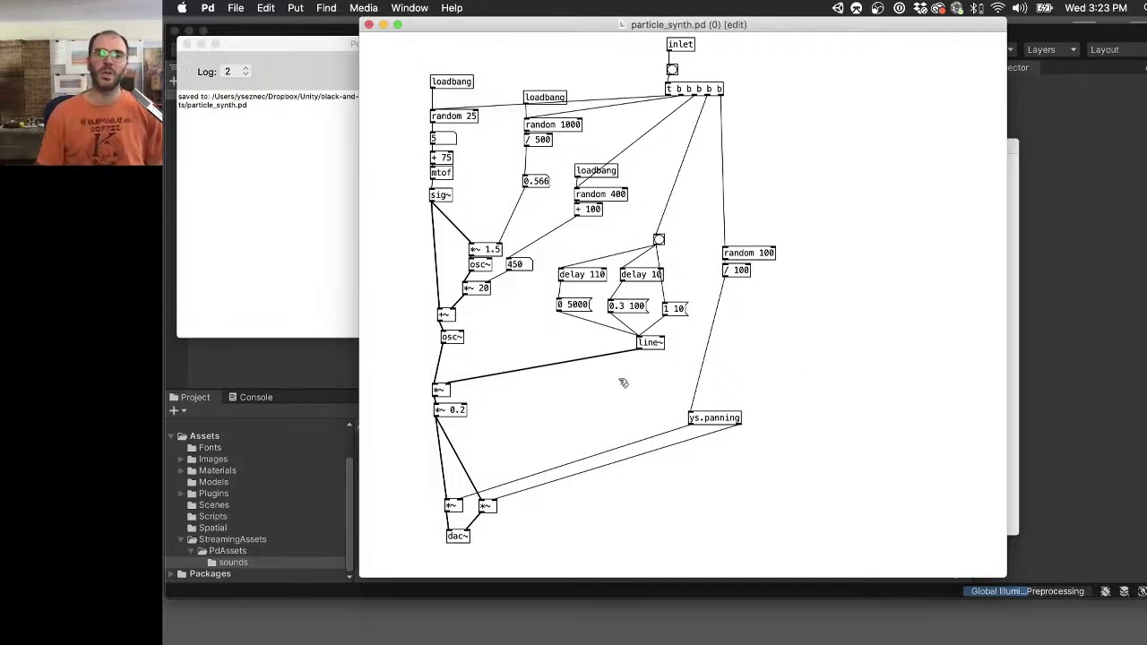
pyautogui.press('super+e')
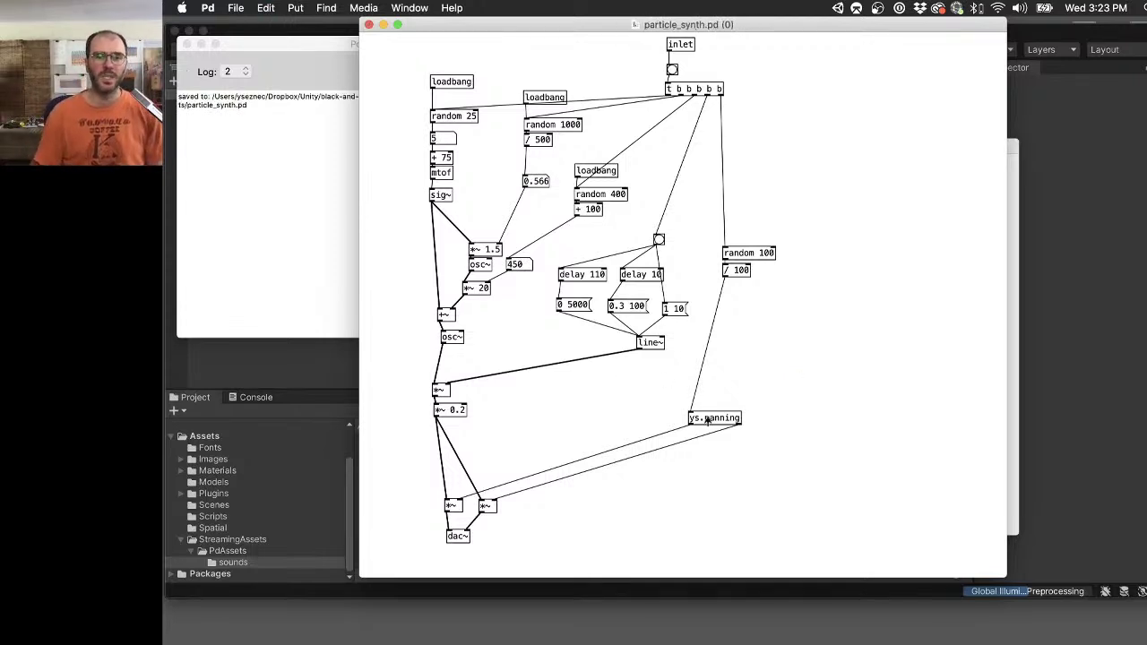
pyautogui.click(709, 417)
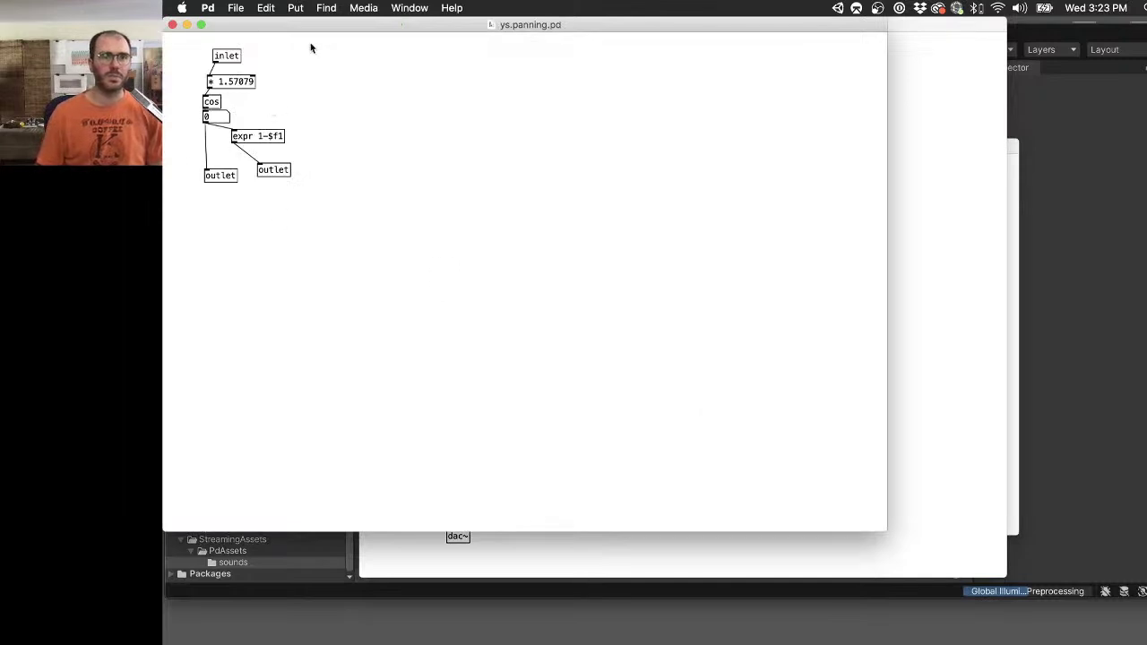
pyautogui.moveTo(286, 31); pyautogui.dragTo(324, 55)
pyautogui.press('super+w')
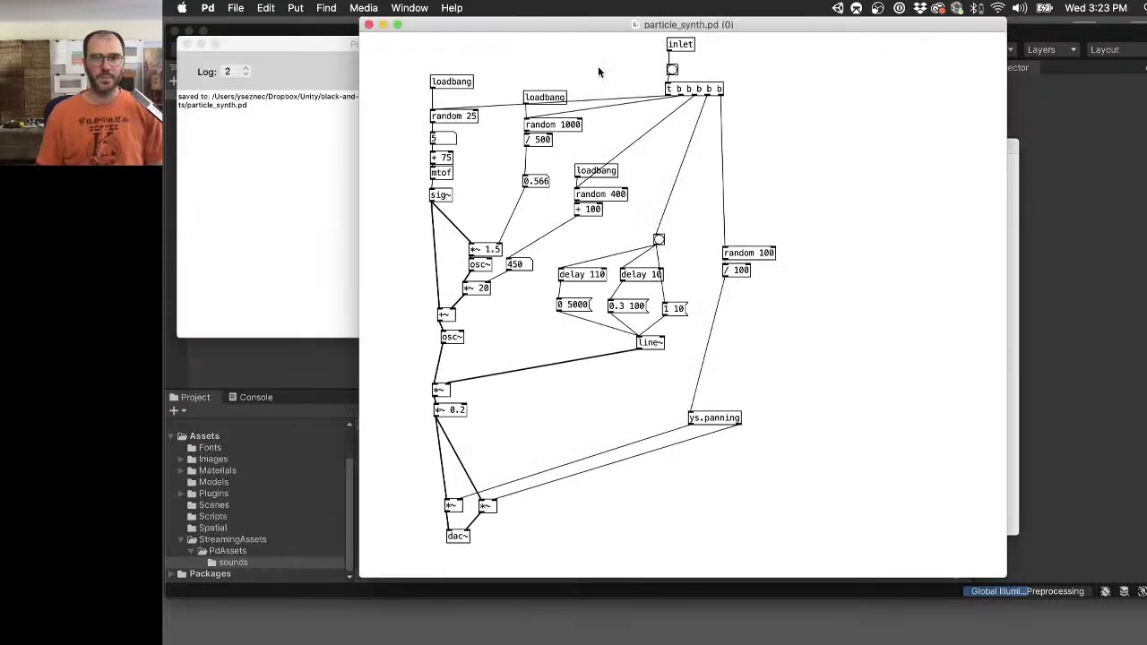
# Trigger particle_synth's inlet bang repeatedly to listen to the randomised sounds.
pyautogui.click(671, 69)
pyautogui.click(671, 69)
pyautogui.click(671, 69)
pyautogui.click(671, 69)
pyautogui.click(671, 69)
pyautogui.click(671, 70)
pyautogui.click(671, 69)
pyautogui.click(671, 69)
pyautogui.click(671, 69)
pyautogui.click(671, 69)
pyautogui.click(672, 69)
pyautogui.click(671, 69)
pyautogui.click(671, 69)
pyautogui.click(671, 69)
pyautogui.click(671, 69)
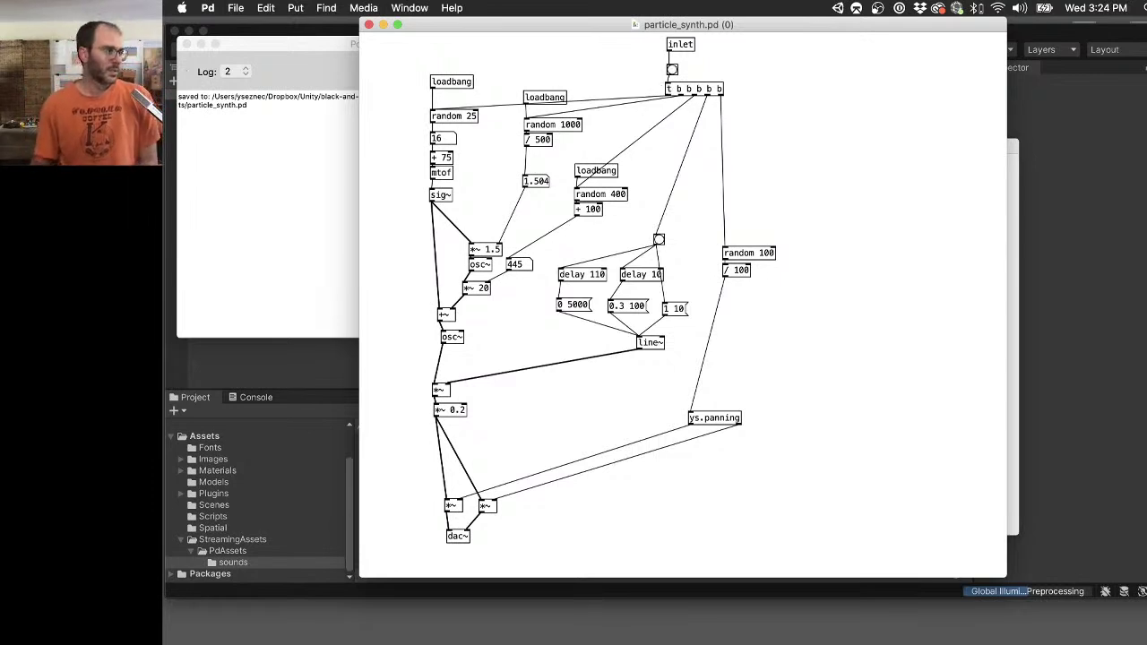
# Return to particle_synth and trigger its inlet bang a few more times to check the audio.
pyautogui.press('super+Tab')
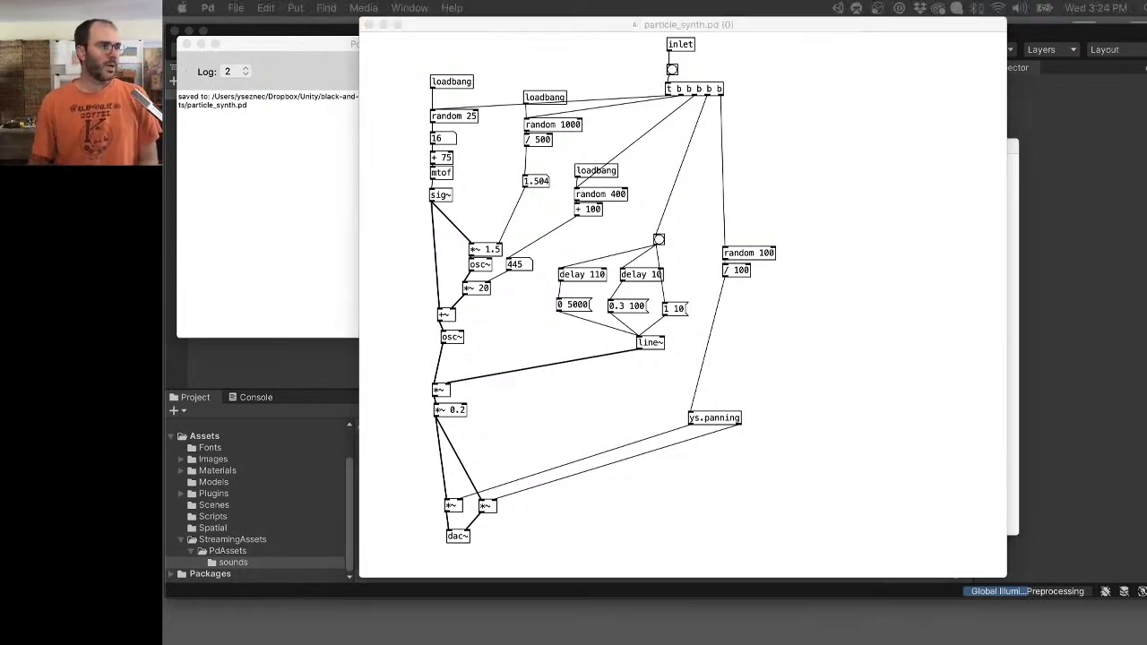
pyautogui.click(687, 81)
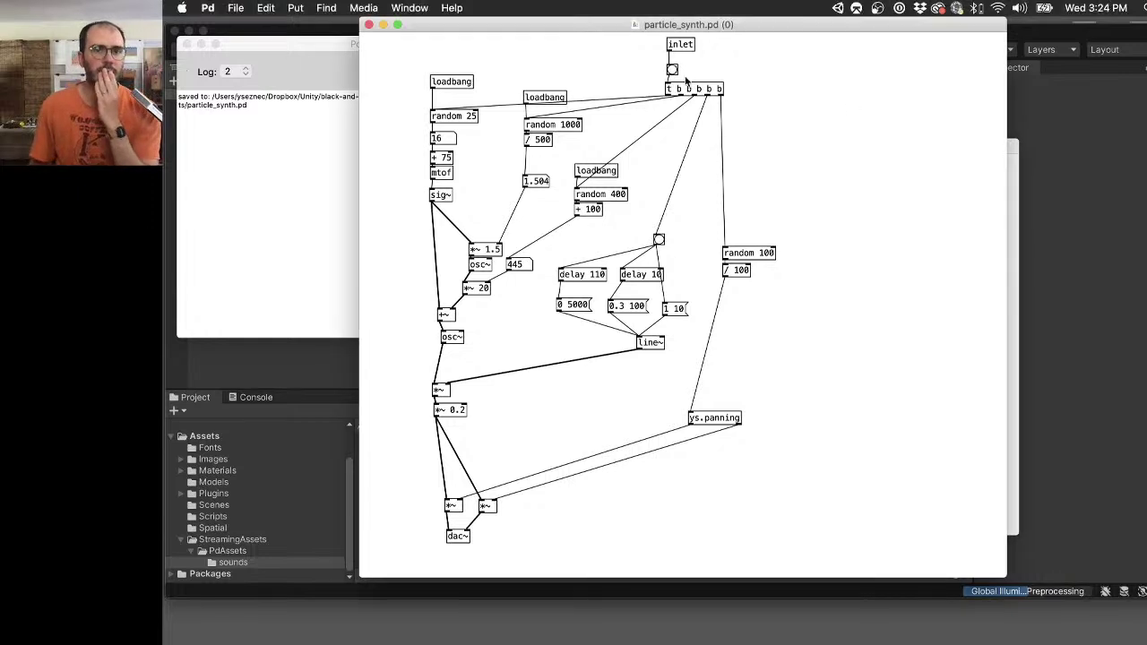
pyautogui.click(672, 70)
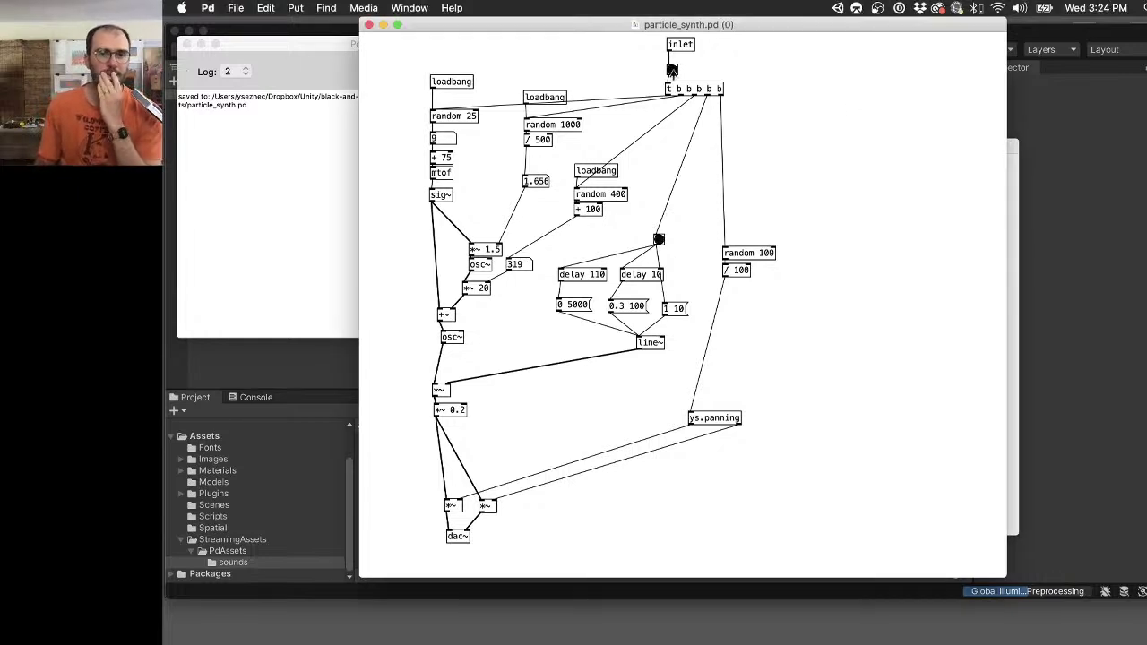
pyautogui.click(672, 70)
pyautogui.click(672, 70)
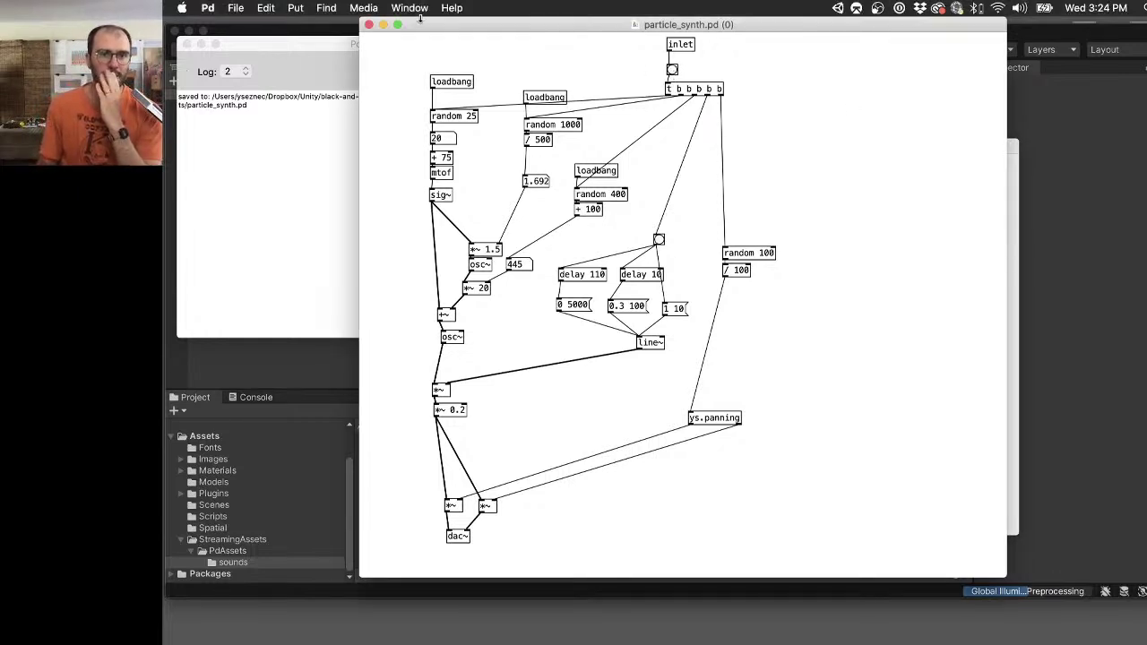
# Close particle_synth, move the particles.pd window up and start its metro 200 metronome in run mode.
pyautogui.click(368, 26)
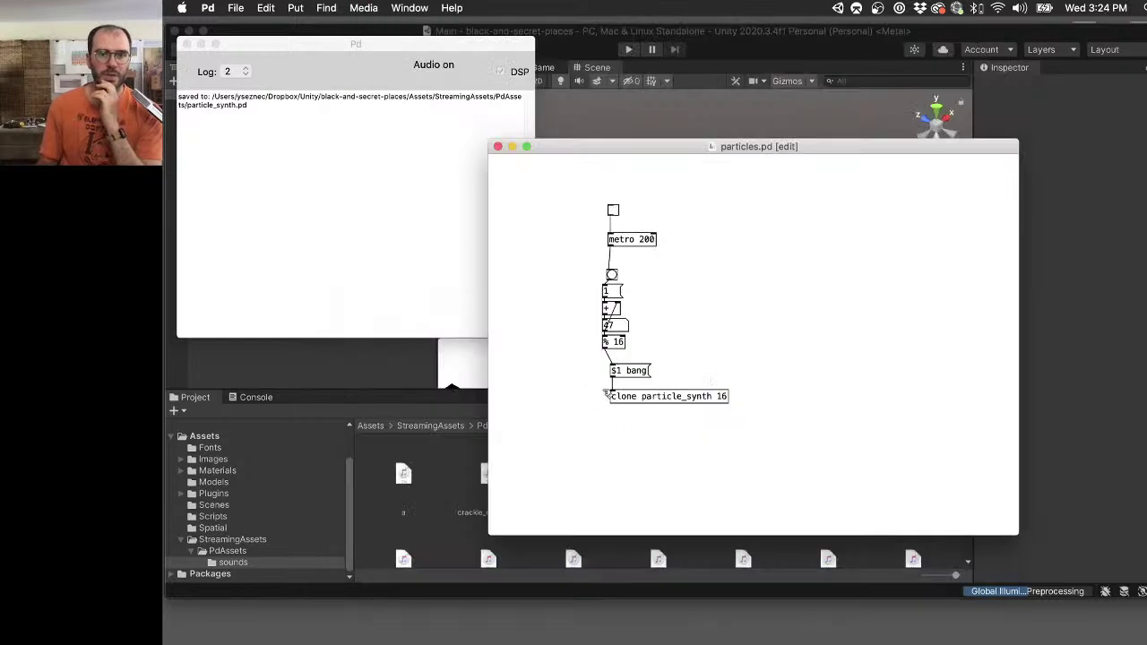
pyautogui.moveTo(653, 148); pyautogui.dragTo(585, 19)
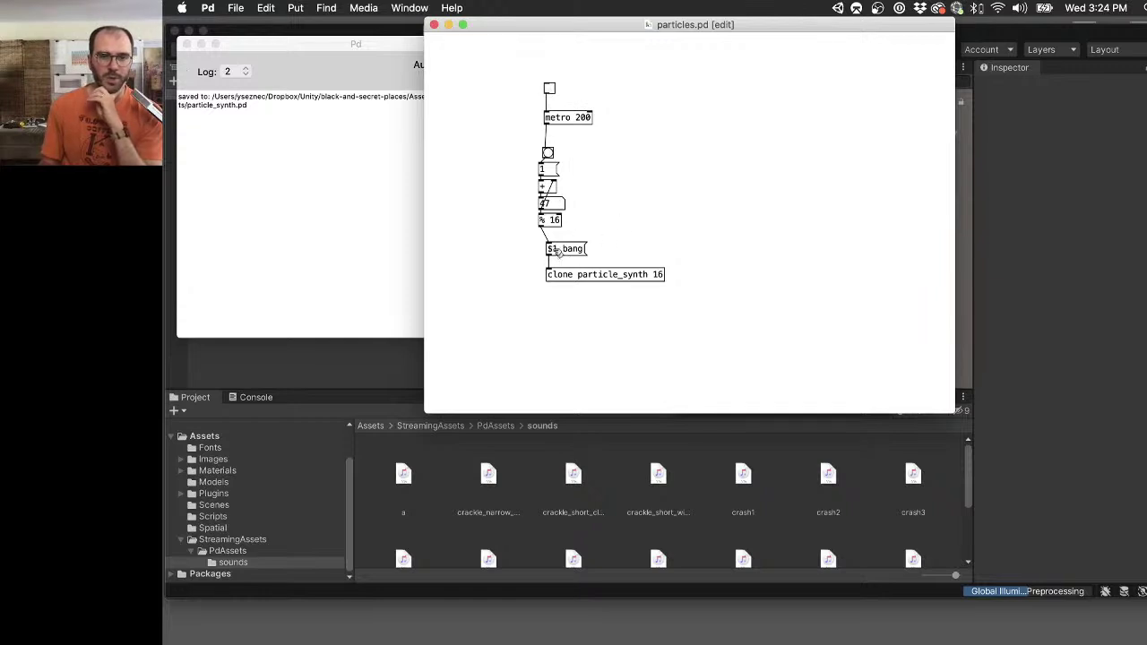
pyautogui.press('super+e')
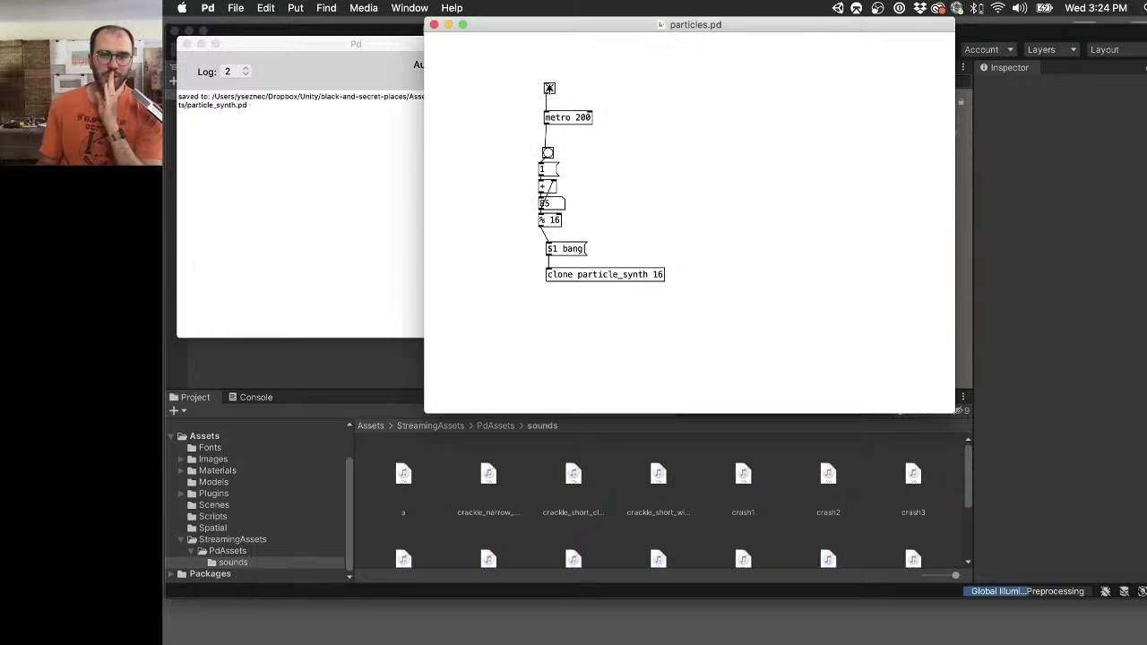
# Add a loadbang object and a message 1 above the metro 200 toggle, and connect the message to the toggle.
pyautogui.press('super+e')
pyautogui.press('super+1')
pyautogui.write('loadbang')
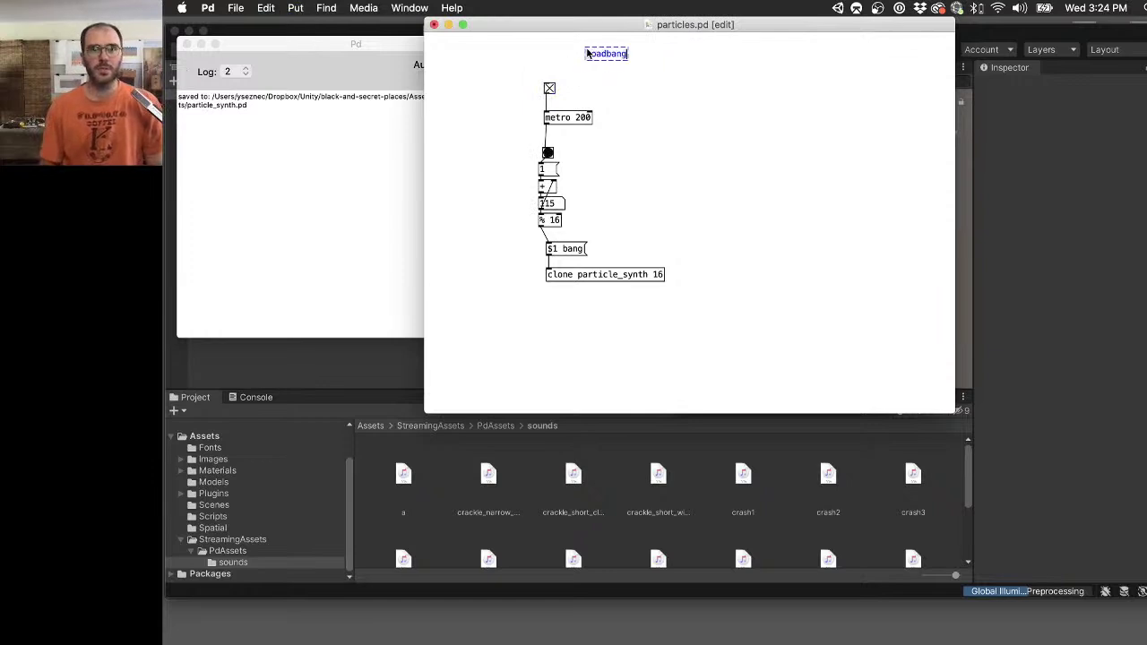
pyautogui.press('super+2')
pyautogui.write('1')
pyautogui.moveTo(589, 78); pyautogui.dragTo(550, 90)
# Leave edit mode, stop the metronome and save particles.pd.
pyautogui.press('super+e')
pyautogui.press('super+s')
pyautogui.click(548, 89)
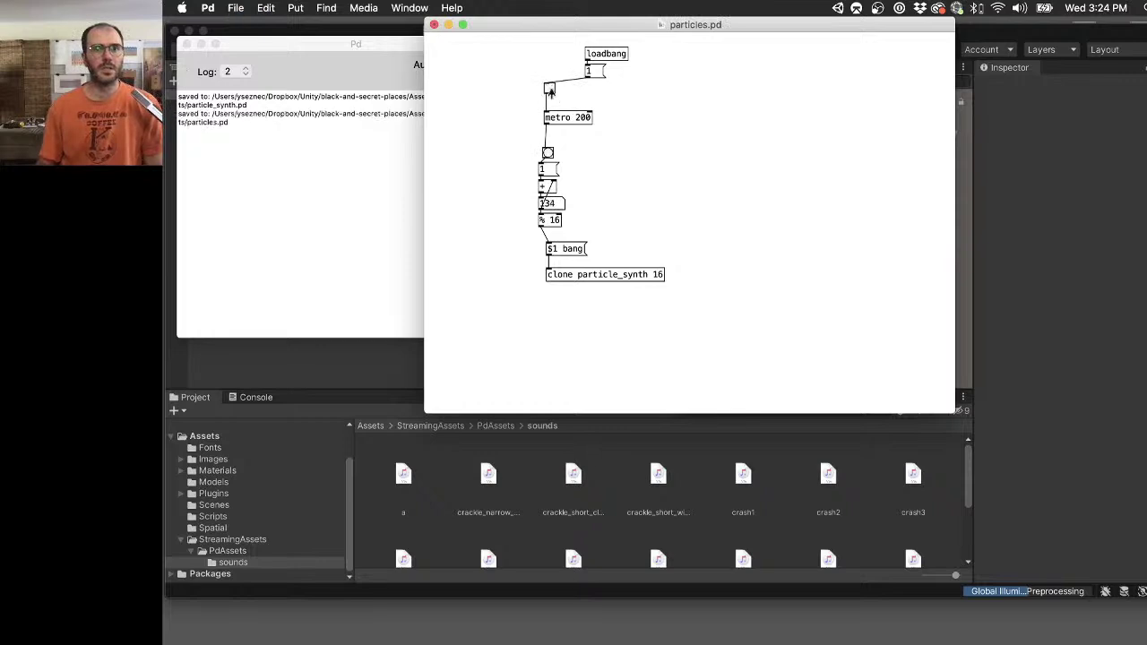
pyautogui.press('super+s')
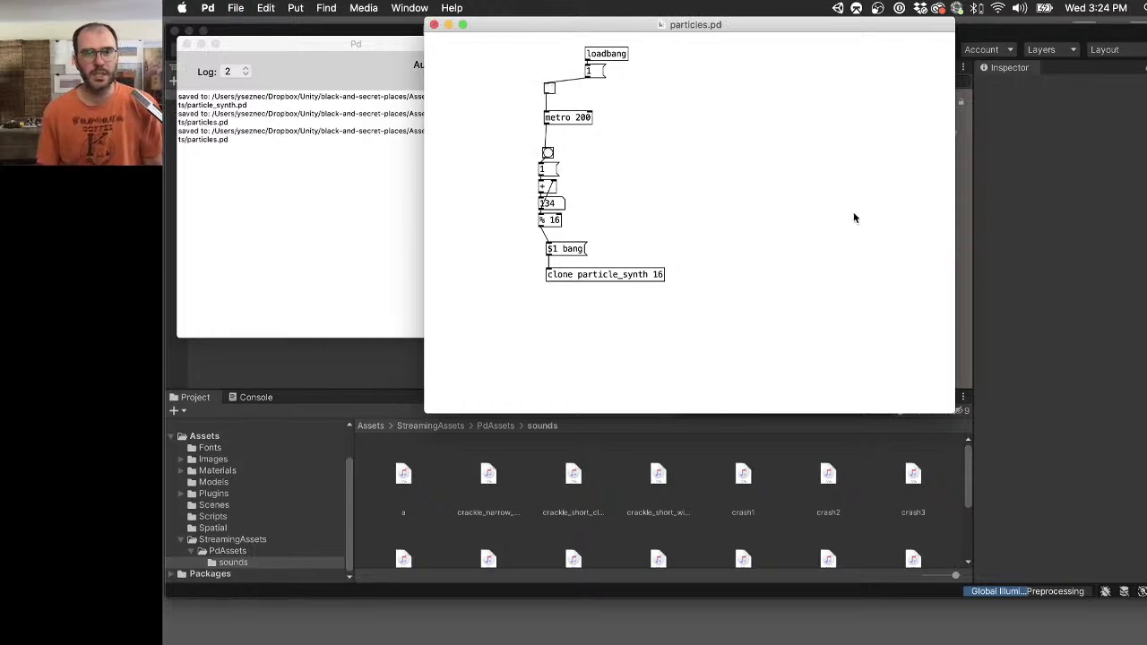
# Switch to Unity, expand Final Void and its Particles group in the hierarchy, and select the first Particle System.
pyautogui.press('super+Tab')
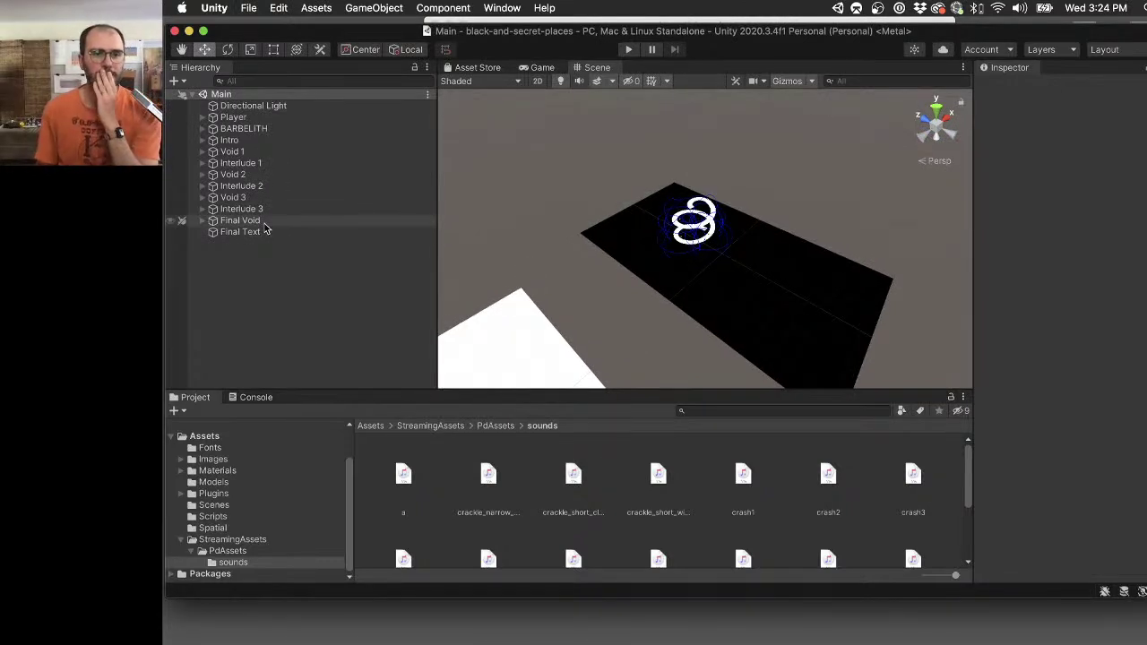
pyautogui.click(230, 222)
pyautogui.click(202, 221)
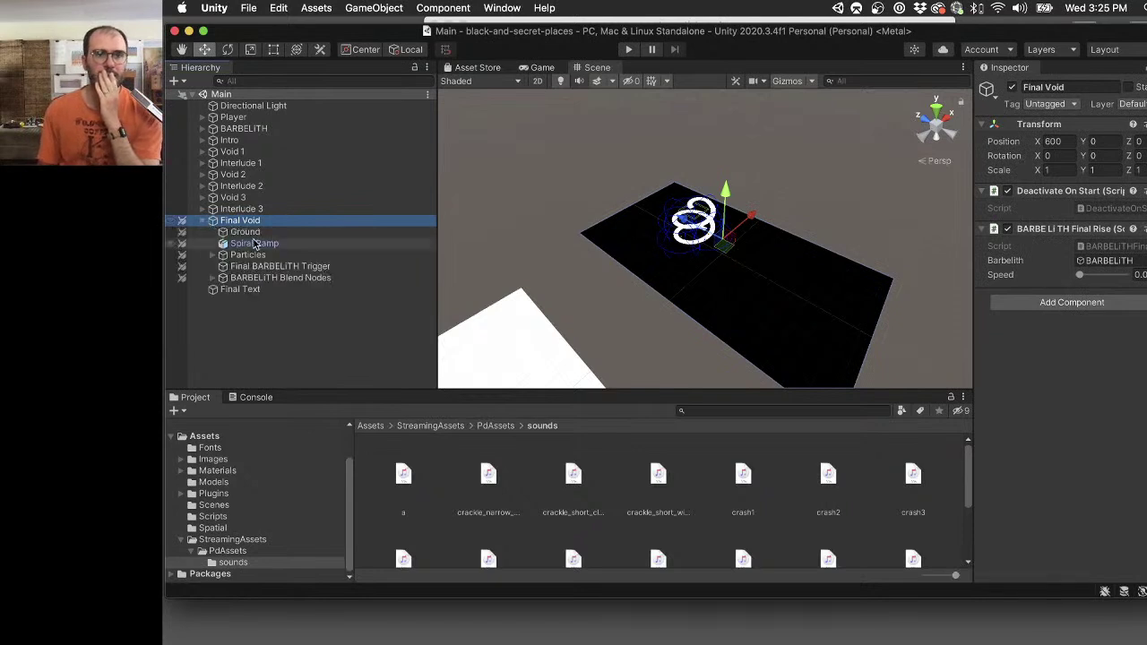
pyautogui.click(283, 255)
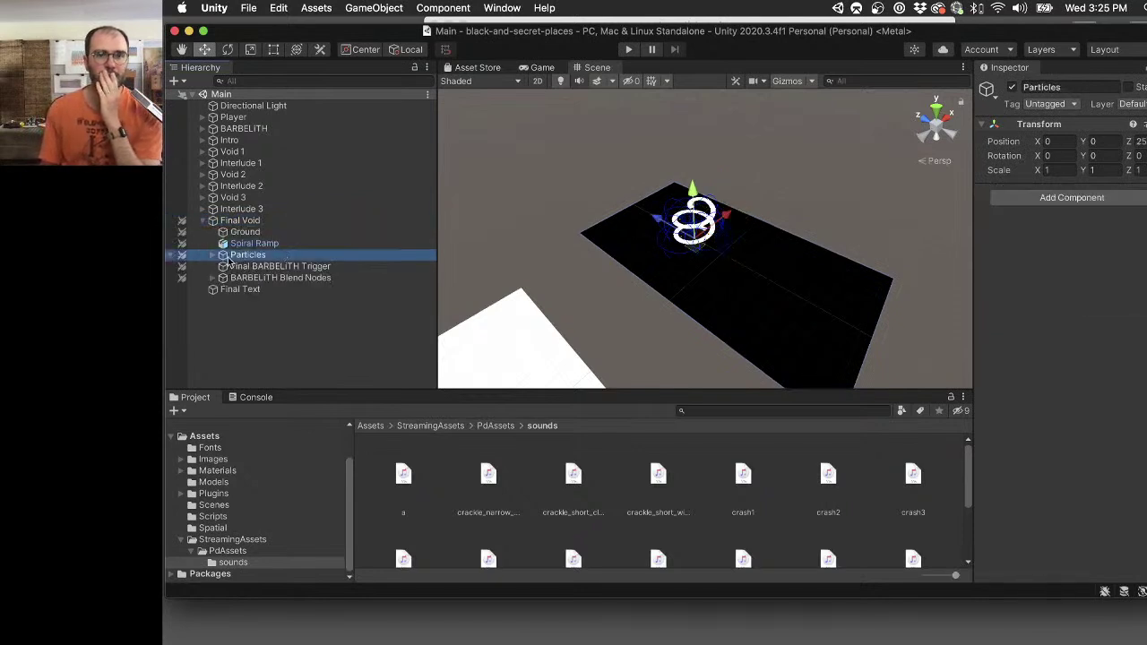
pyautogui.click(215, 256)
pyautogui.click(268, 267)
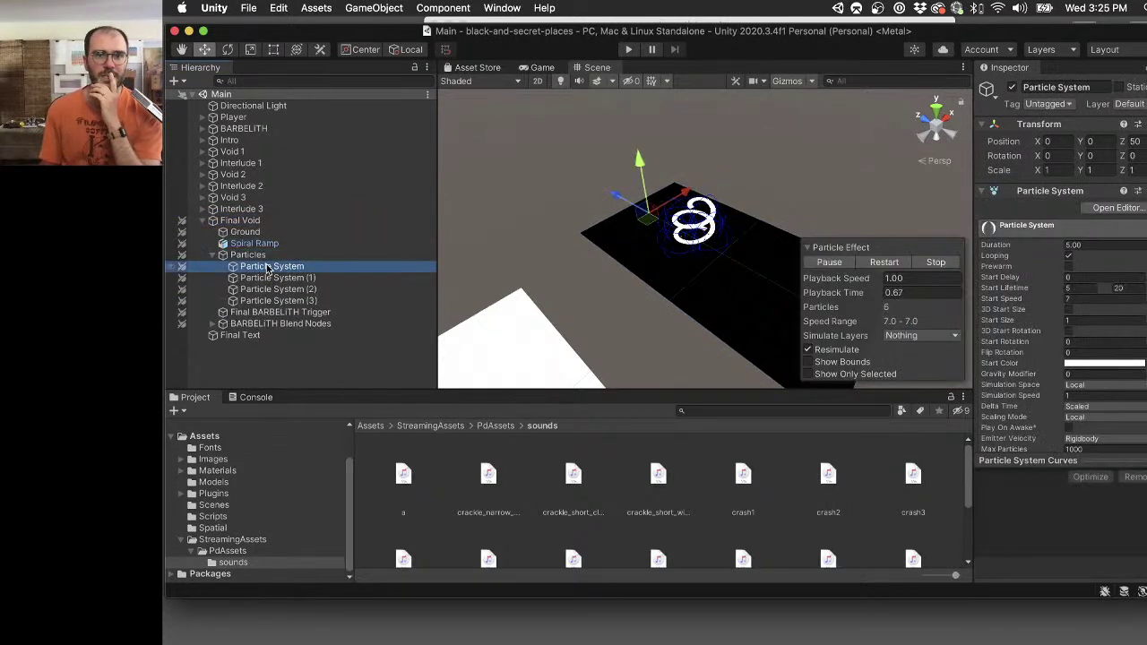
# Select Particle System (1) and examine its emitted particles around the spiral ramp in the scene.
pyautogui.click(301, 278)
pyautogui.keyDown('alt'); pyautogui.moveTo(673, 318); pyautogui.dragTo(592, 350); pyautogui.keyUp('alt')
pyautogui.keyDown('alt'); pyautogui.moveTo(658, 320); pyautogui.dragTo(812, 364); pyautogui.keyUp('alt')
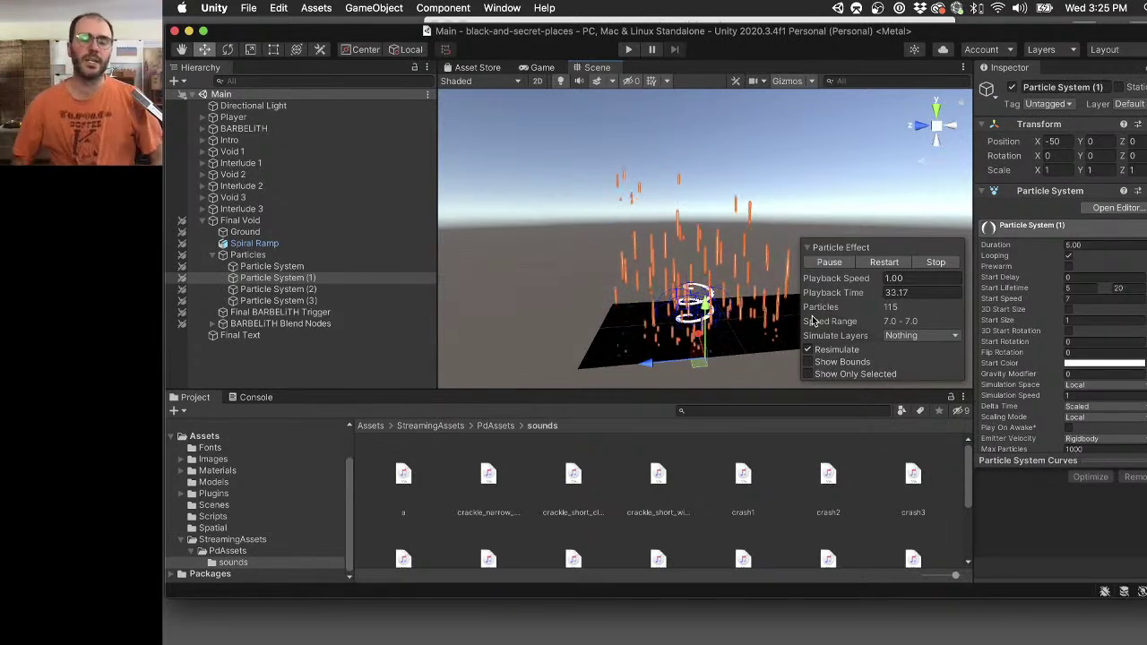
pyautogui.scroll(1, 691, 265)
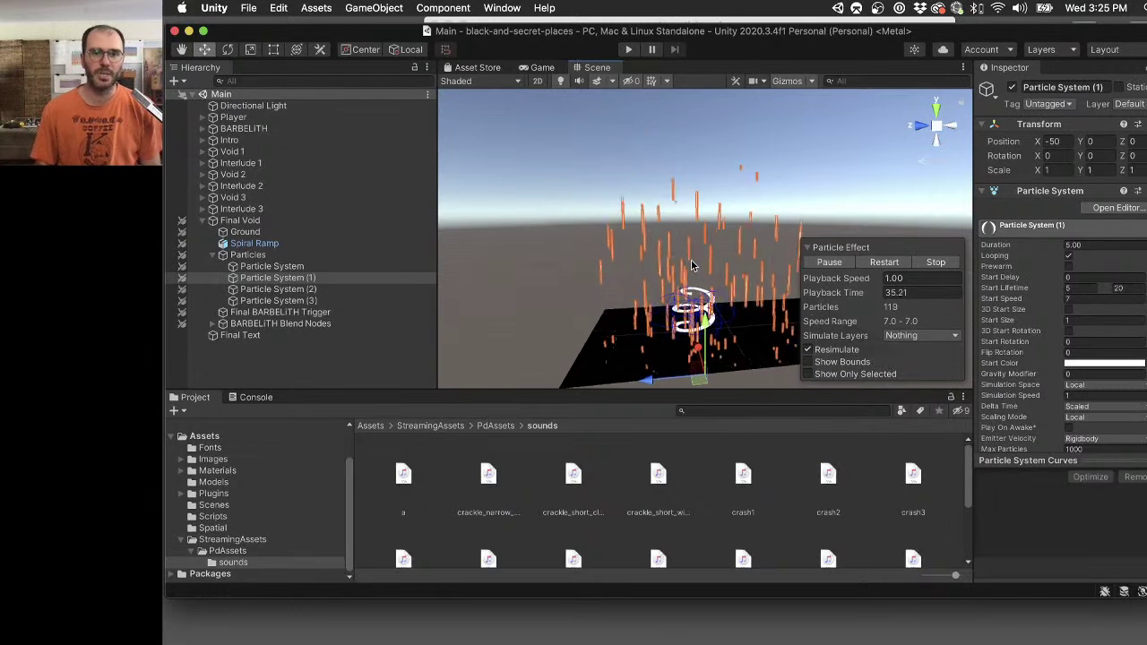
# Examine the particles emitted by each of the Final Void particle systems around the spiral ramp, selecting Particle System (2), Particle System and Particle System (3).
pyautogui.scroll(2, 691, 266)
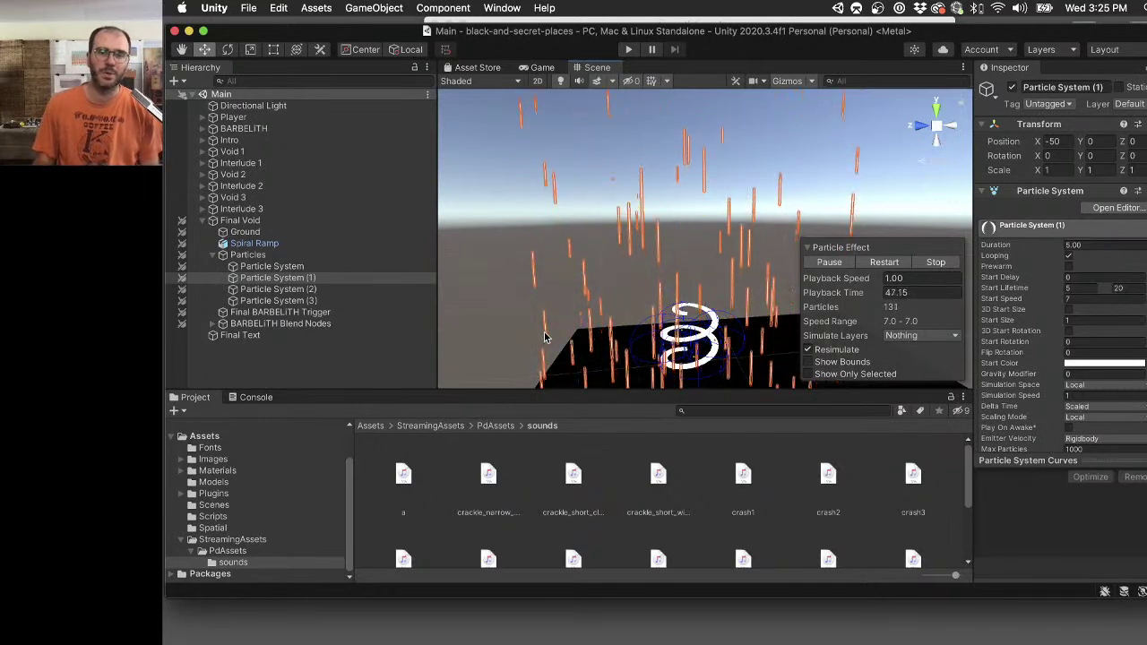
pyautogui.keyDown('alt'); pyautogui.moveTo(584, 349); pyautogui.dragTo(655, 388); pyautogui.keyUp('alt')
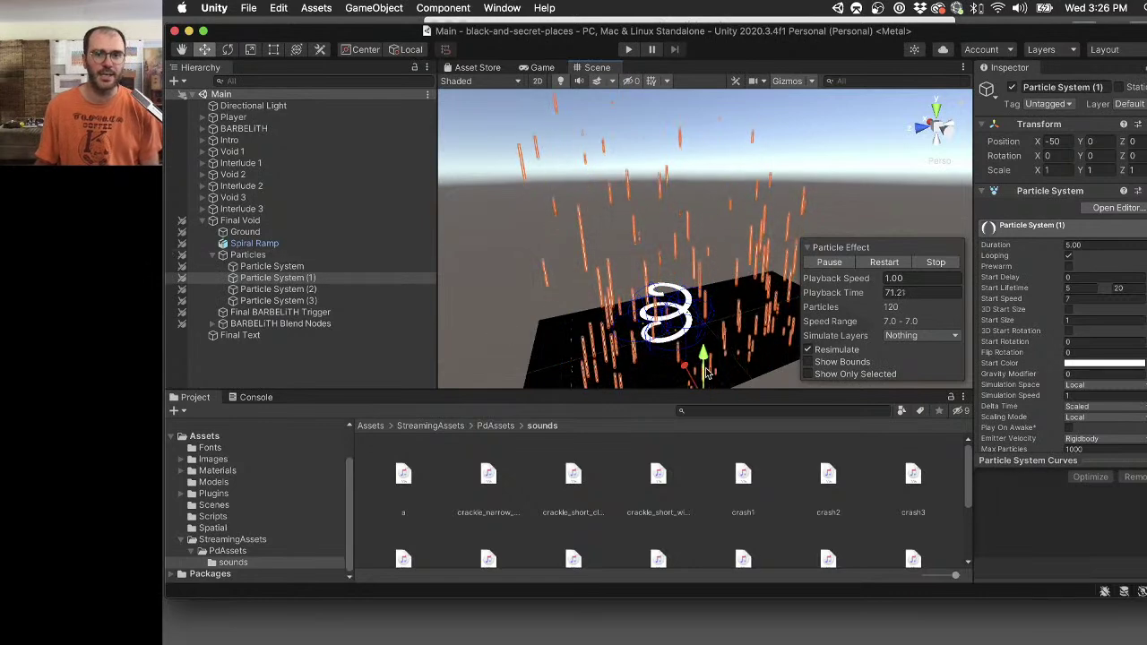
pyautogui.scroll(-2, 705, 373)
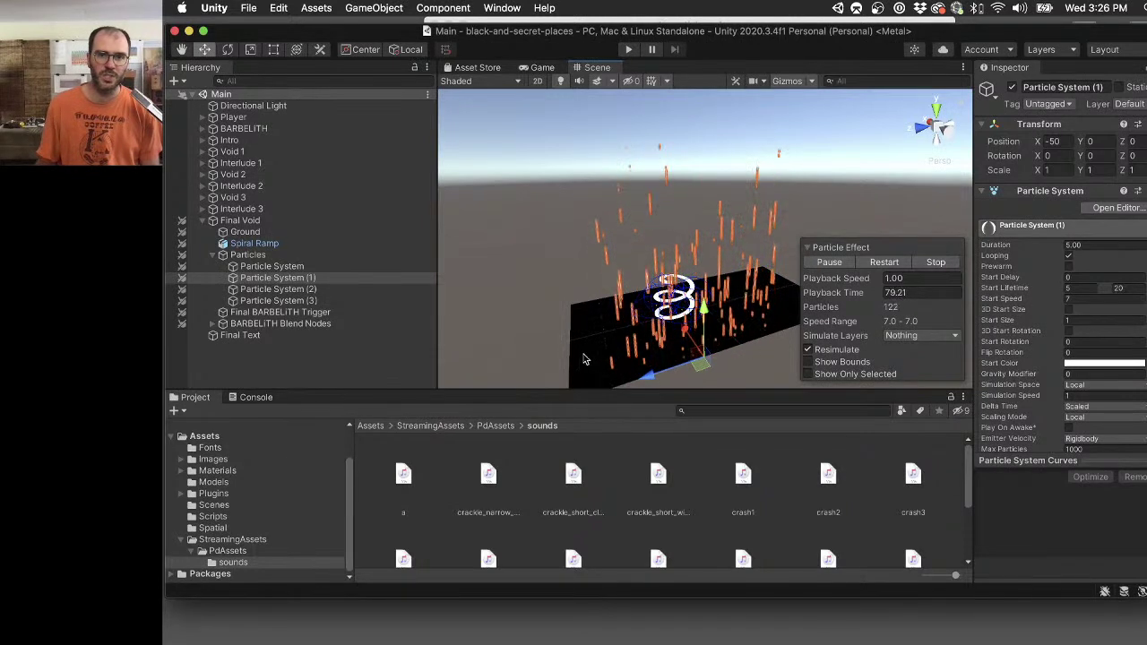
pyautogui.click(267, 289)
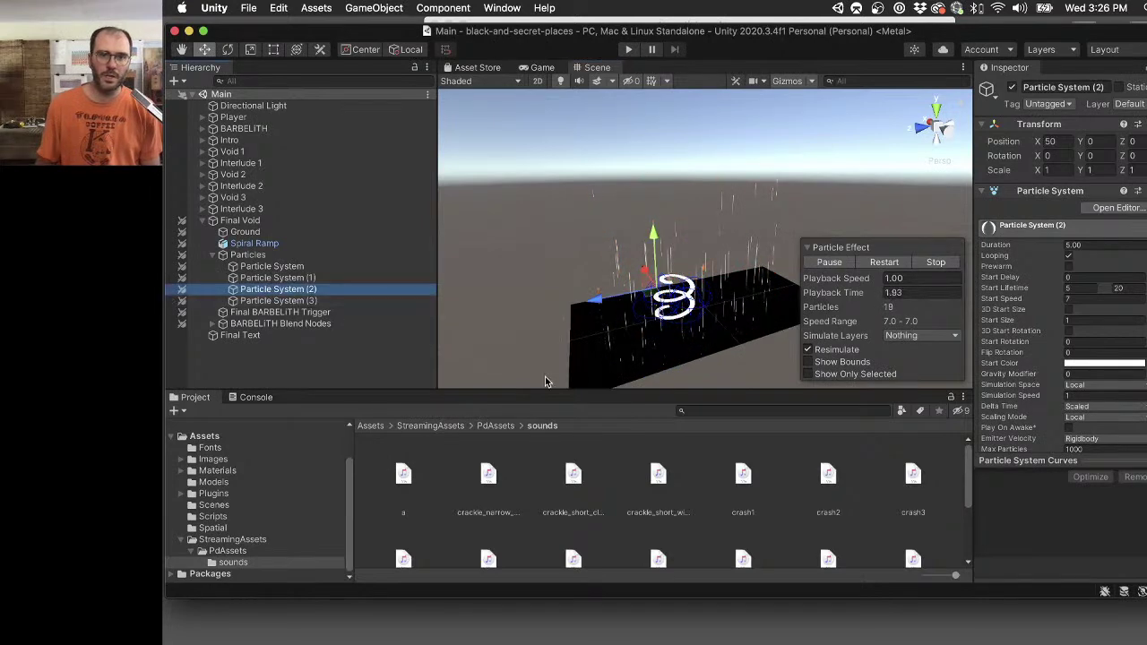
pyautogui.press('f')
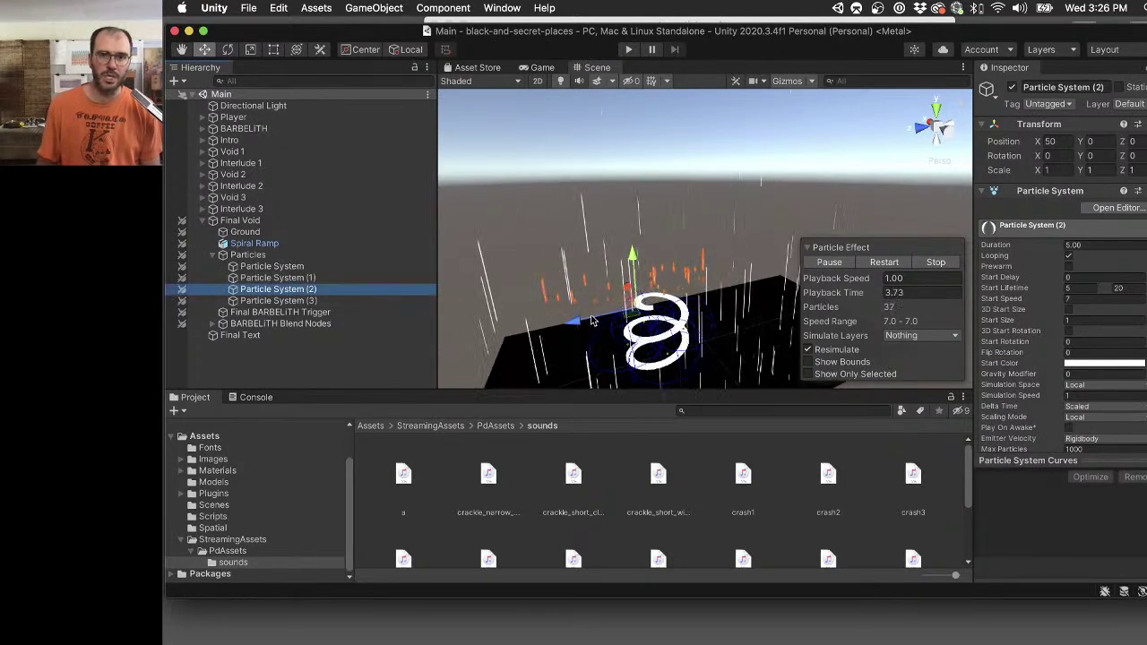
pyautogui.click(316, 267)
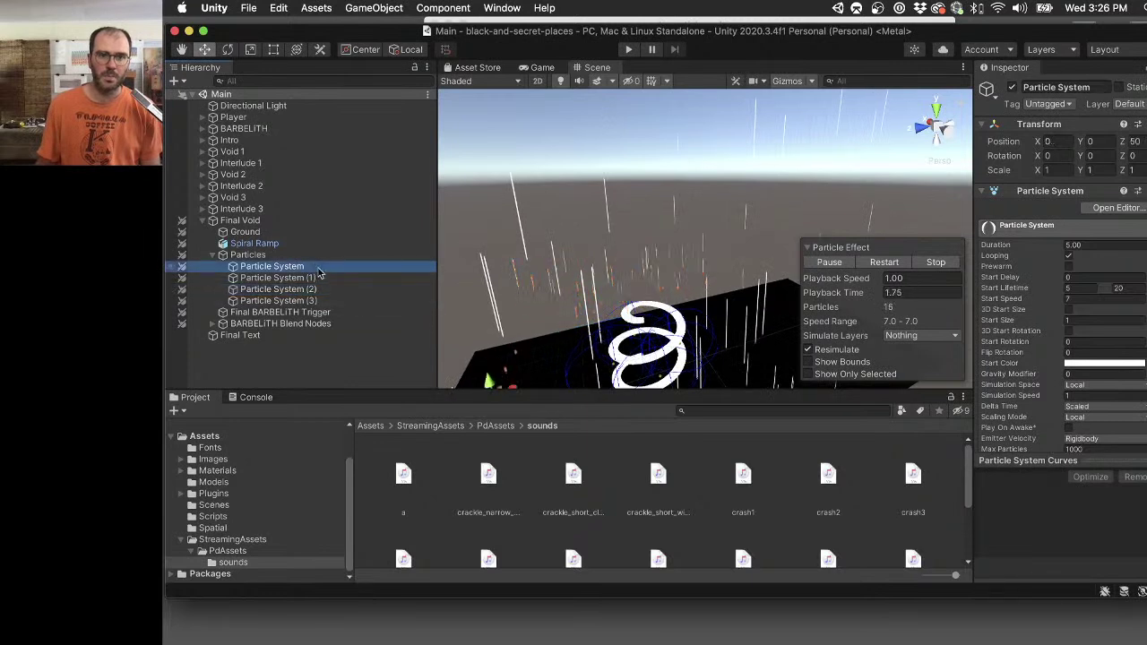
pyautogui.click(338, 303)
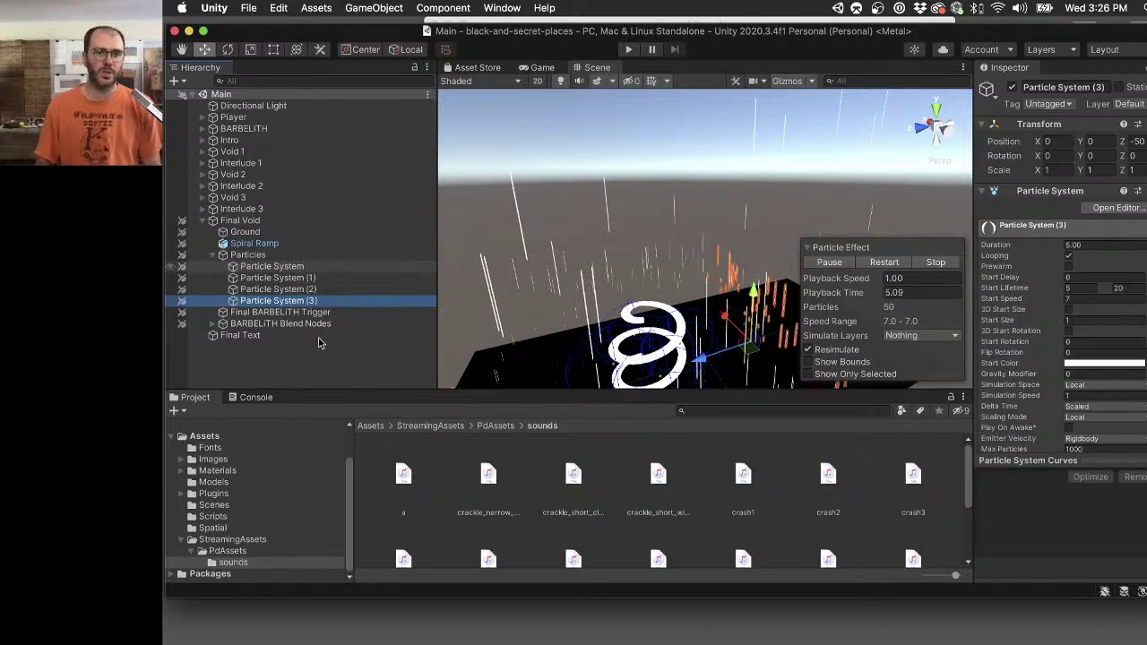
pyautogui.click(301, 348)
pyautogui.rightClick(278, 361)
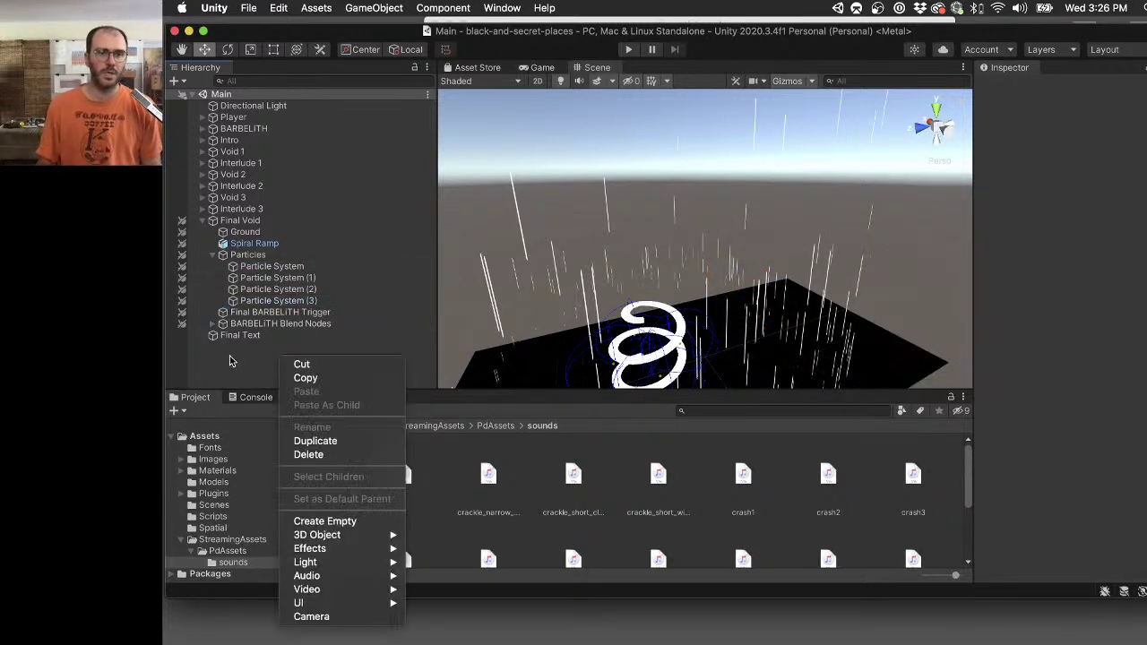
pyautogui.click(310, 258)
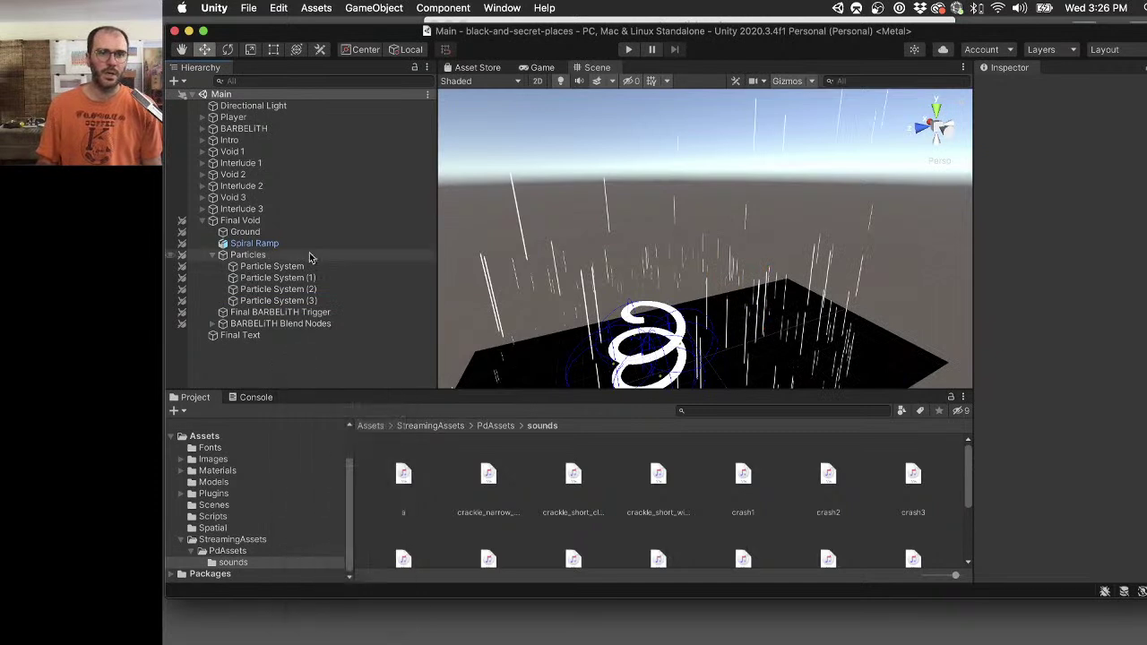
# Create an empty child object under Particles and name it ParticleSounds1.
pyautogui.rightClick(258, 257)
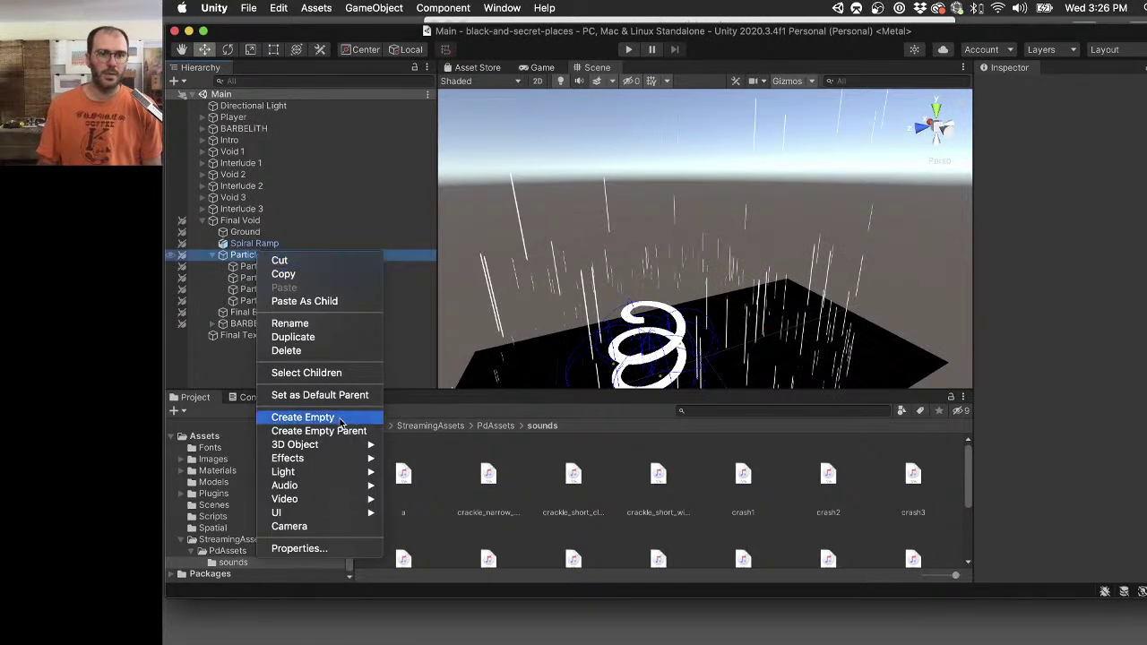
pyautogui.click(303, 418)
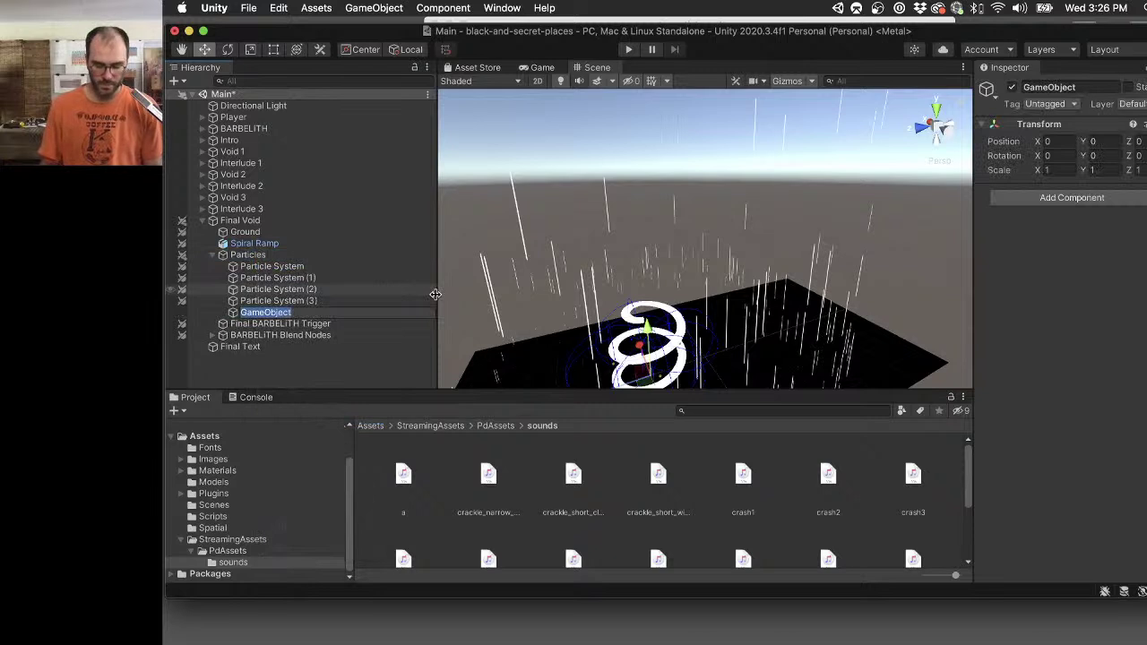
pyautogui.write('Parti')
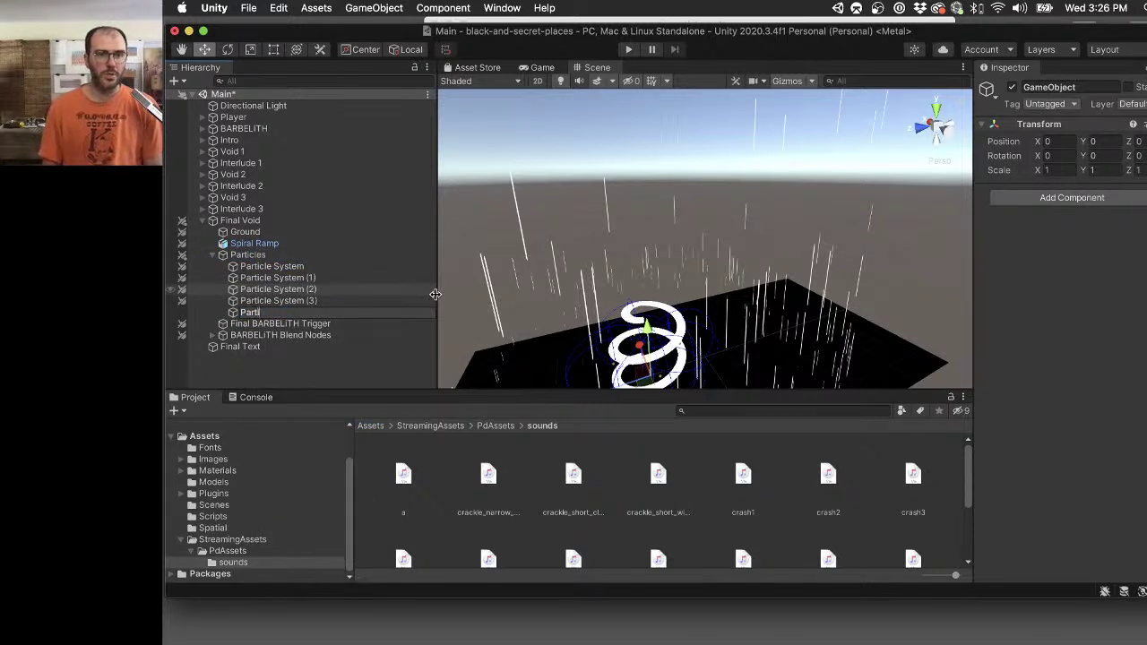
pyautogui.write('cleSounds1')
pyautogui.press('Return')
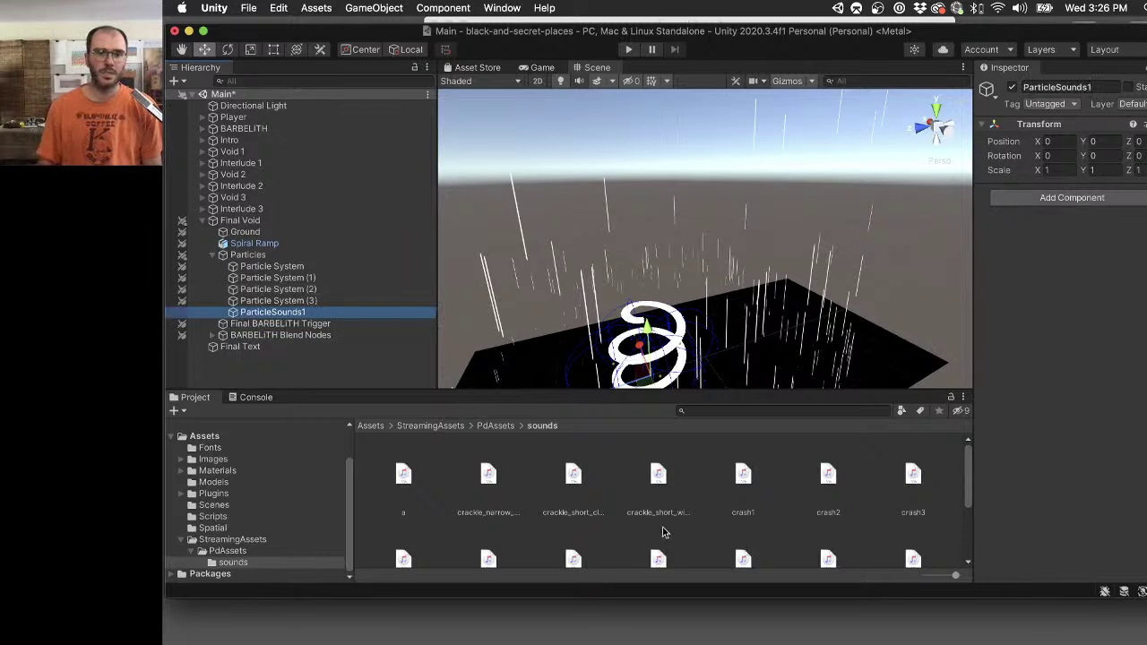
# Add an Audio Source and a Lib Pd Instance component to ParticleSounds1.
pyautogui.scroll(-2, 556, 544)
pyautogui.click(1026, 199)
pyautogui.write('audio s')
pyautogui.press('Return')
pyautogui.scroll(-5, 1081, 381)
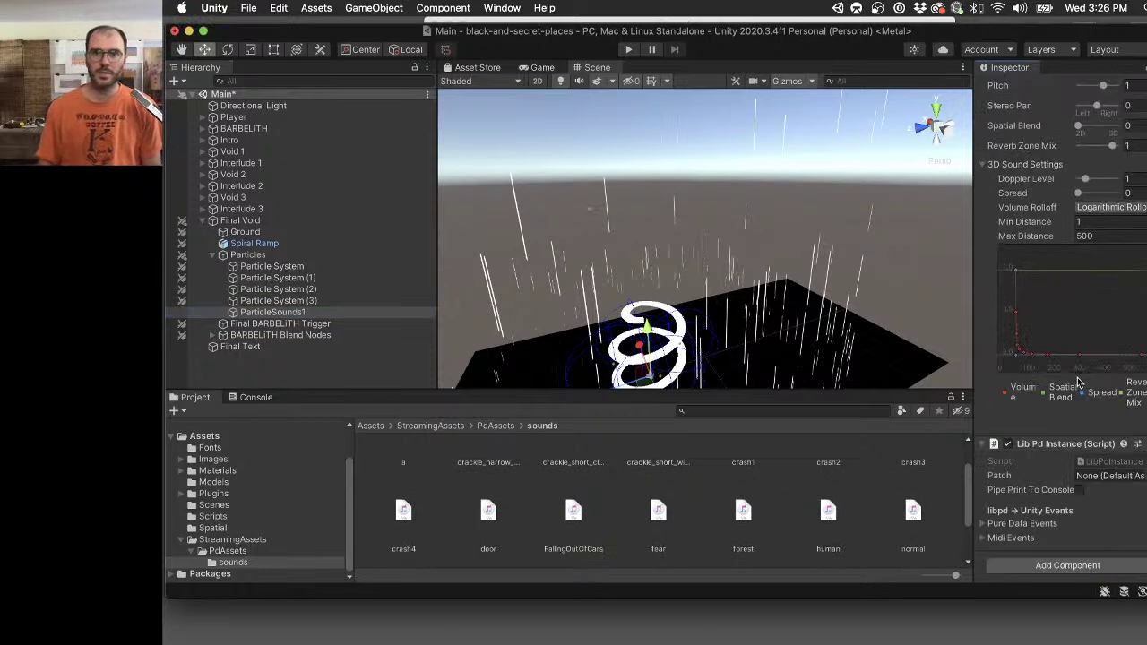
# Assign the particles patch from StreamingAssets/PdAssets as the Patch of the Lib Pd Instance on ParticleSounds1.
pyautogui.click(283, 550)
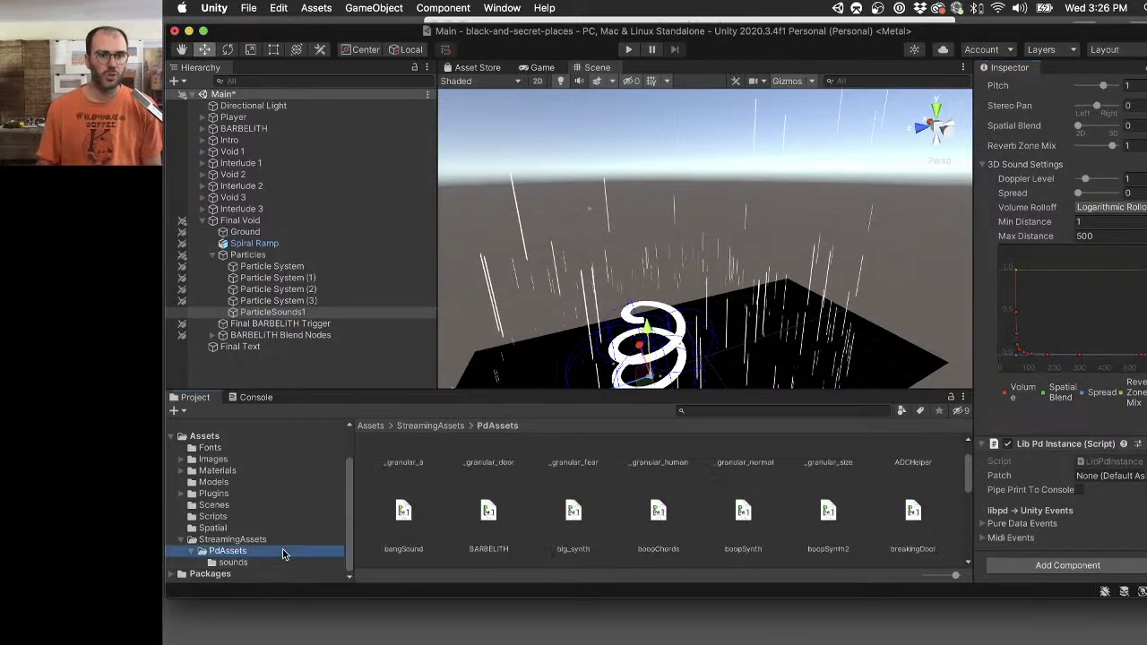
pyautogui.scroll(-5, 752, 497)
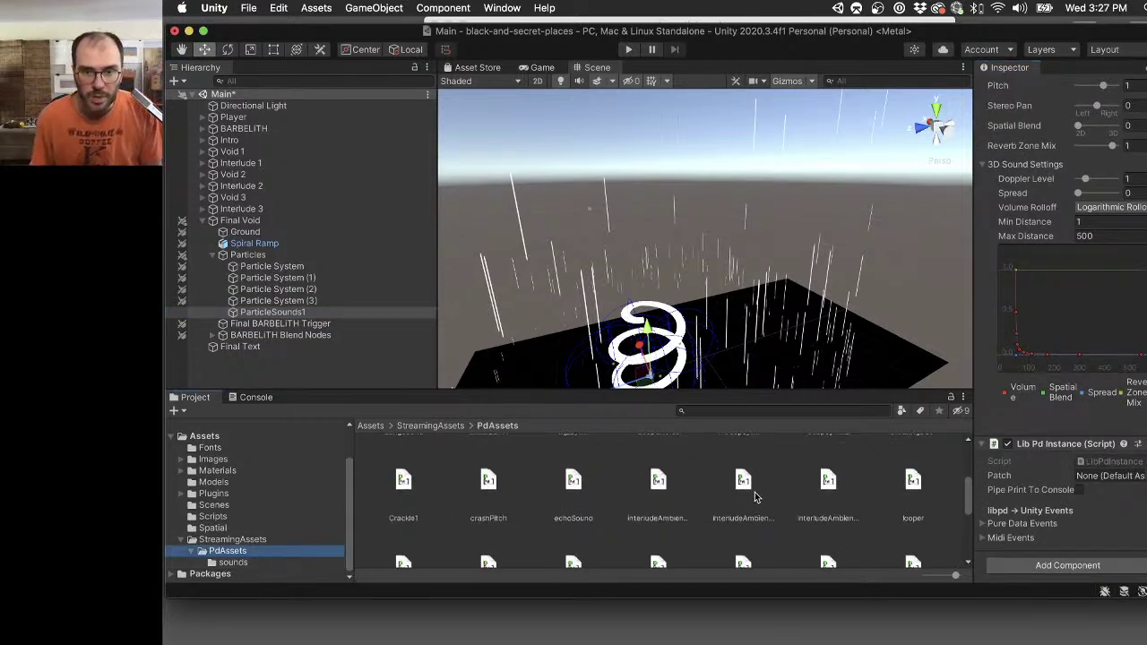
pyautogui.scroll(3, 753, 498)
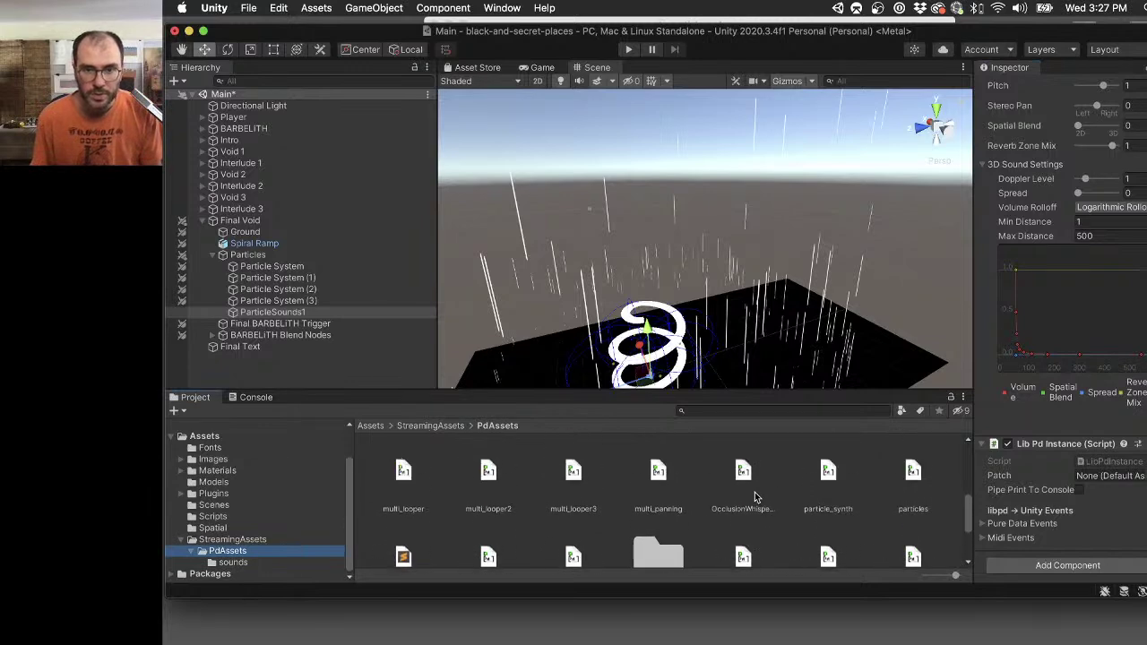
pyautogui.press('super+Tab')
pyautogui.click(968, 464)
pyautogui.moveTo(911, 481); pyautogui.dragTo(1132, 481)
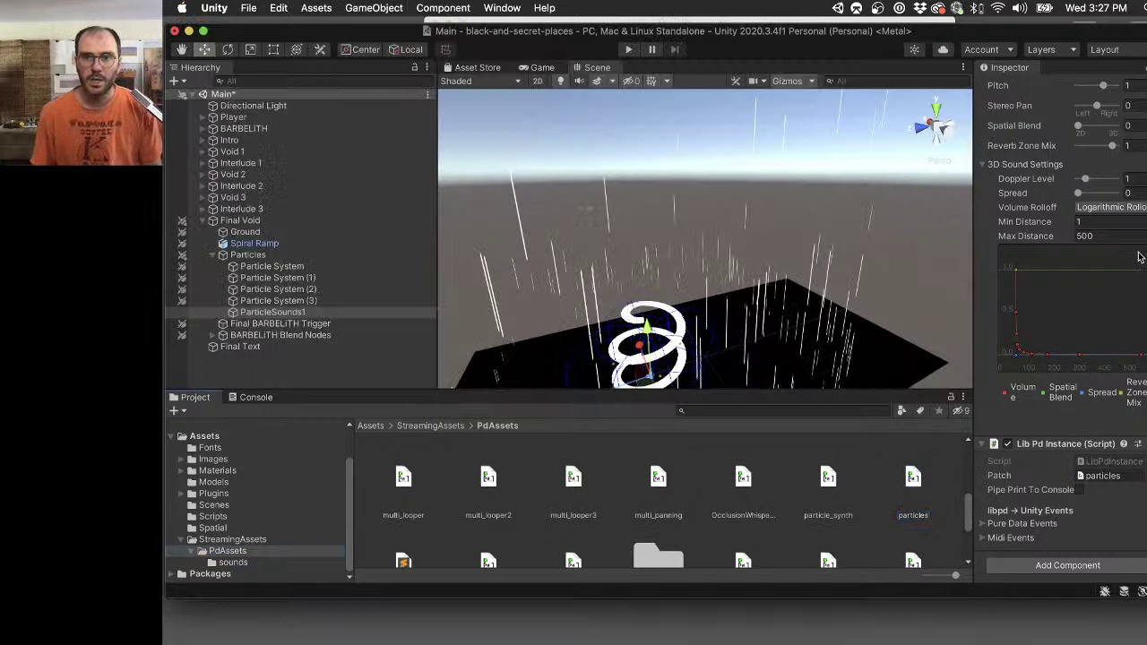
# Set the Audio Source's AudioClip to SpatialiserFix from the Spatial folder, enable Loop and set Spatial Blend to 1.
pyautogui.scroll(5, 1110, 274)
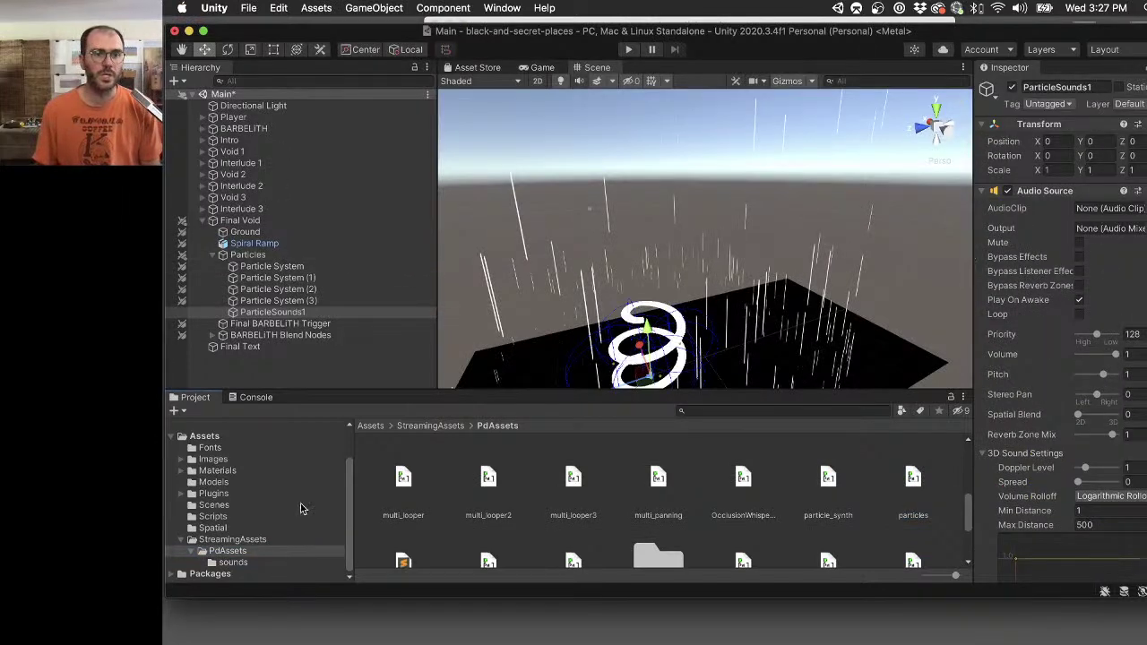
pyautogui.click(242, 529)
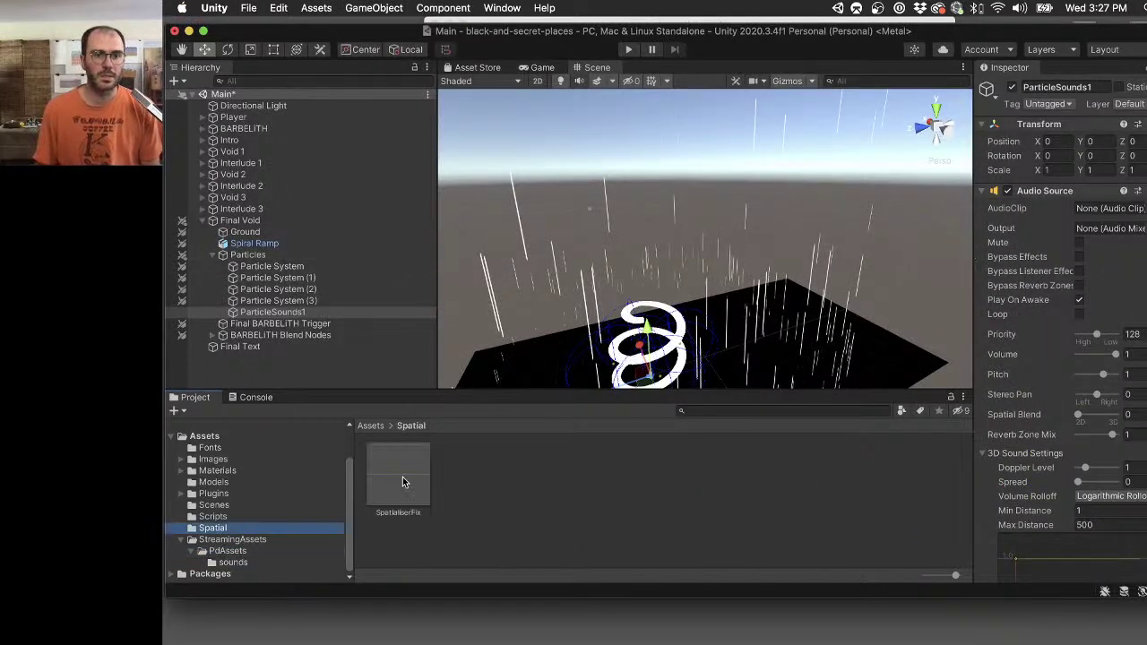
pyautogui.moveTo(1144, 176); pyautogui.dragTo(1111, 210)
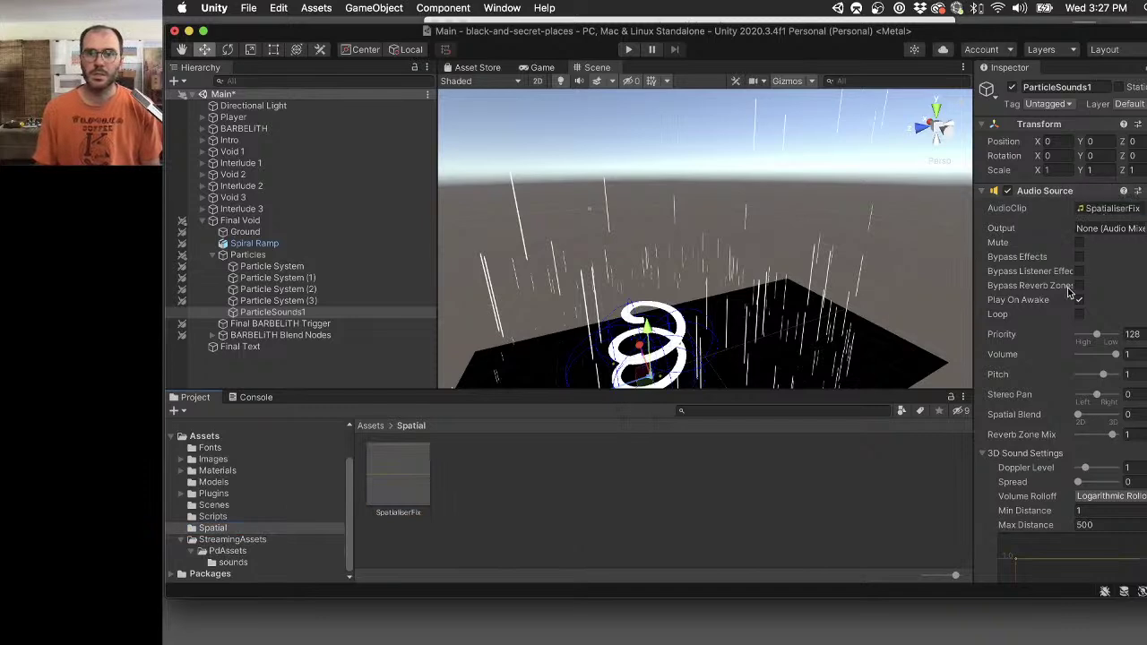
pyautogui.moveTo(1081, 417); pyautogui.dragTo(1134, 418)
# Move ParticleSounds1 across the ground plane to the black platform's near edge, at about X -49.3, Z -28.
pyautogui.scroll(-5, 883, 294)
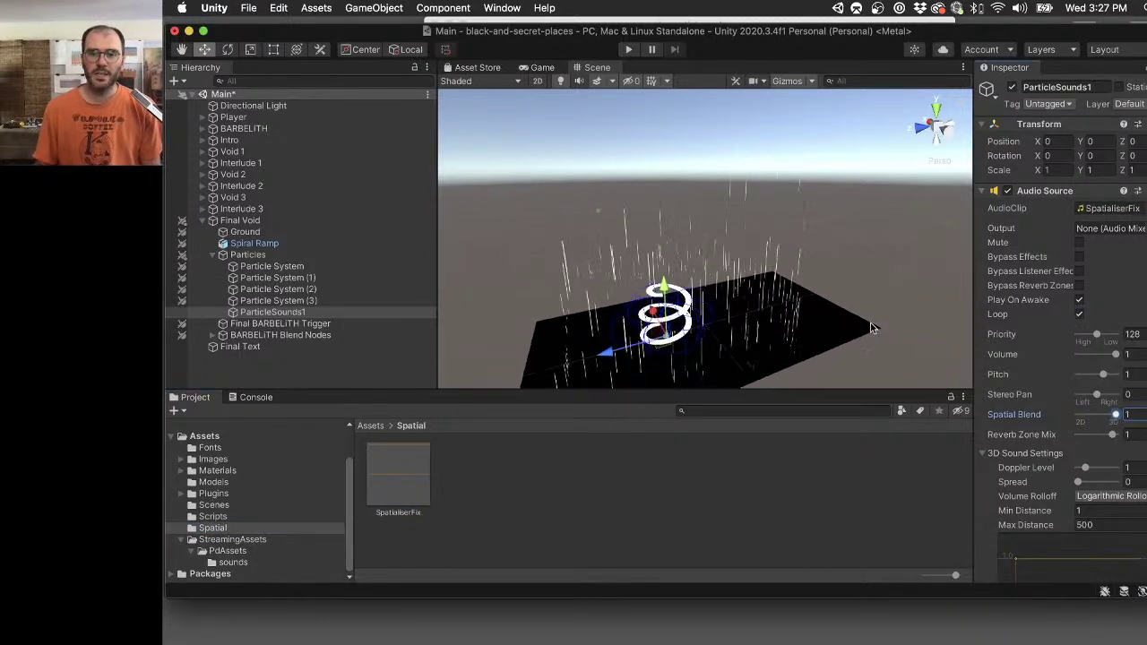
pyautogui.click(821, 371)
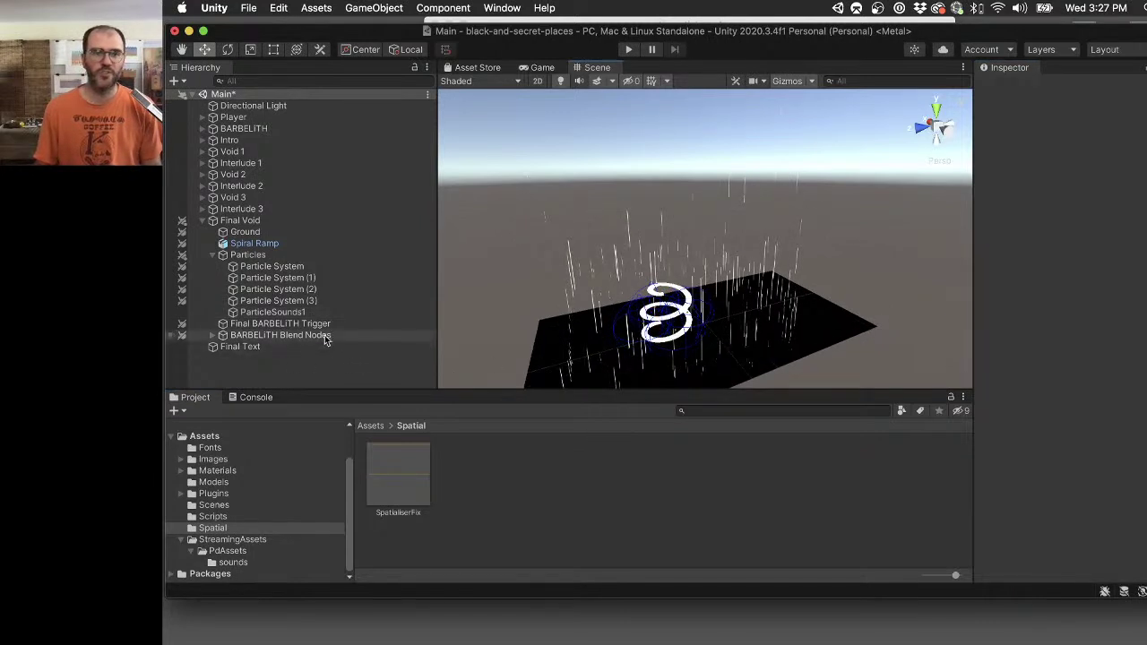
pyautogui.click(305, 312)
pyautogui.moveTo(664, 348); pyautogui.dragTo(745, 345)
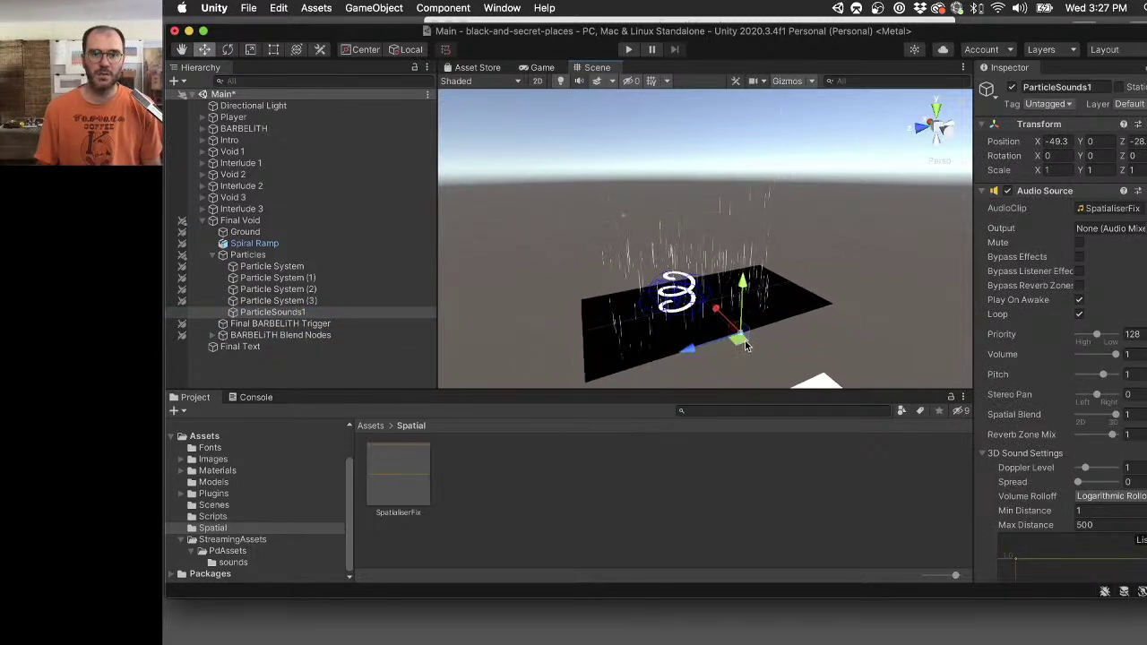
pyautogui.press('f')
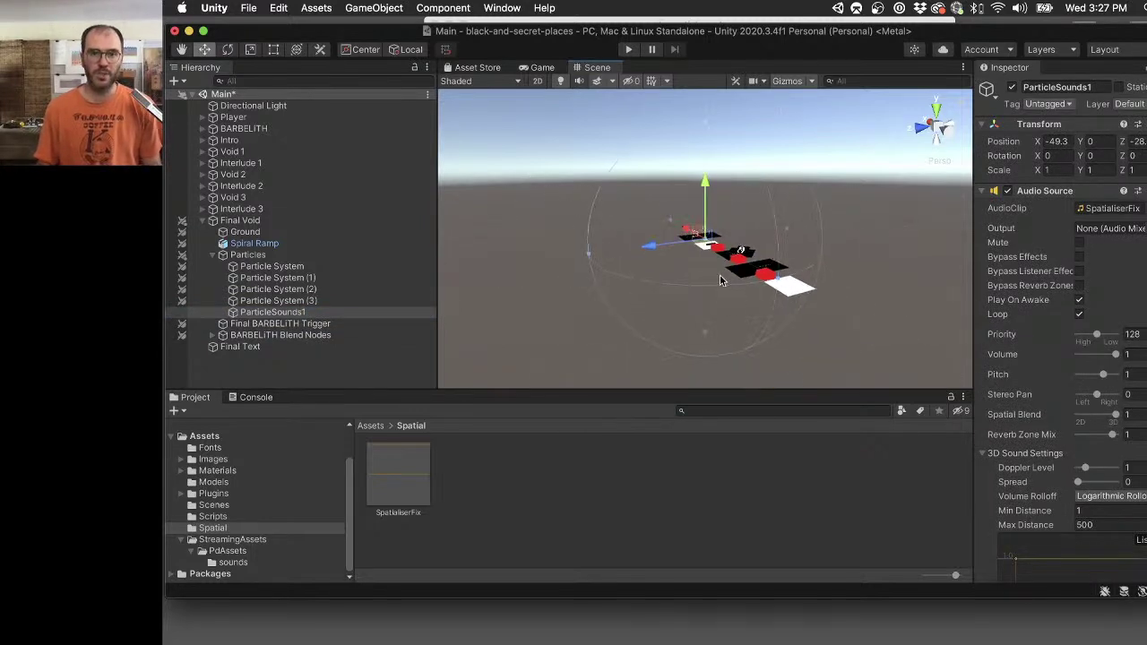
pyautogui.scroll(10, 693, 254)
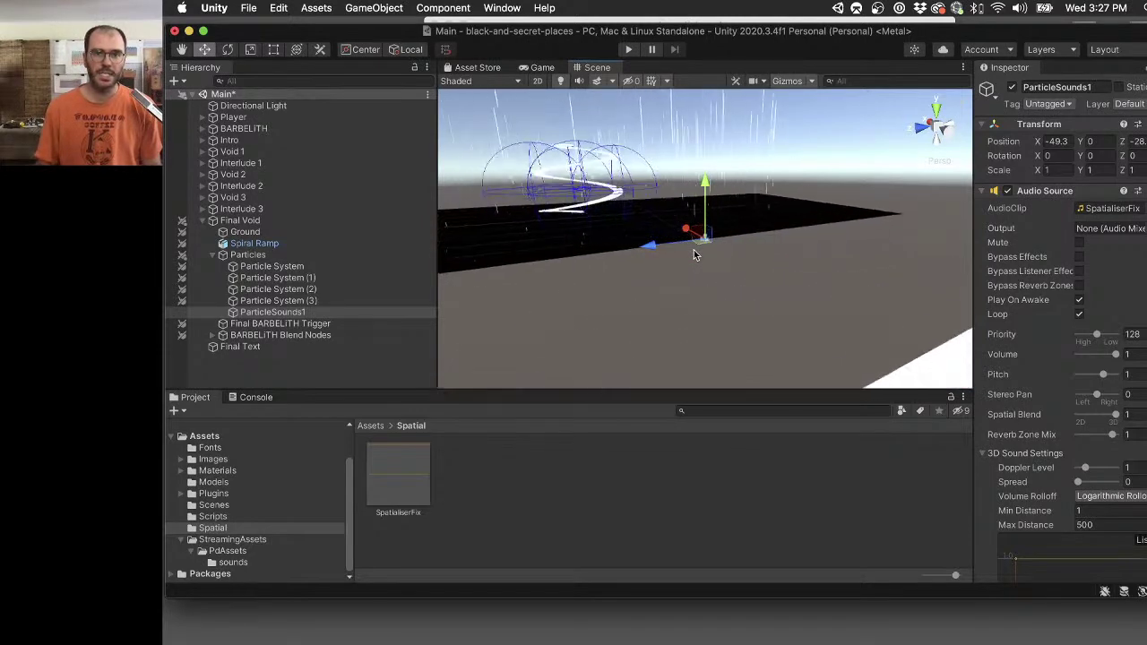
pyautogui.scroll(5, 694, 254)
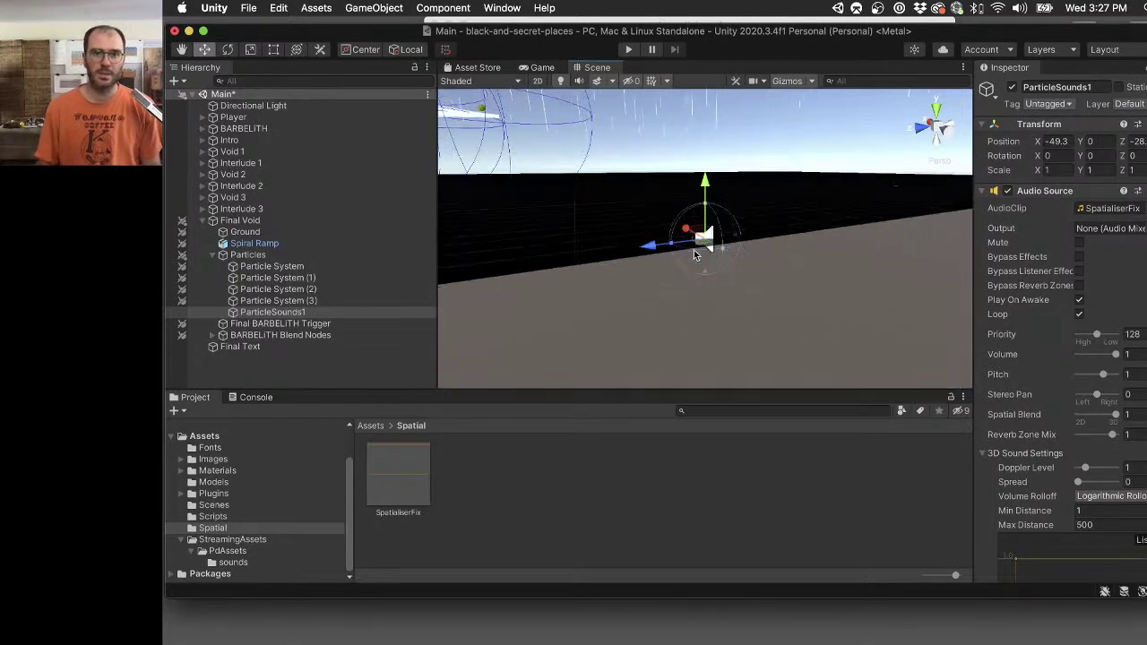
# Raise ParticleSounds1 to about Y 1.42 and shift it slightly along the platform edge to about X -48.9, Z -29.
pyautogui.moveTo(708, 188); pyautogui.dragTo(708, 172)
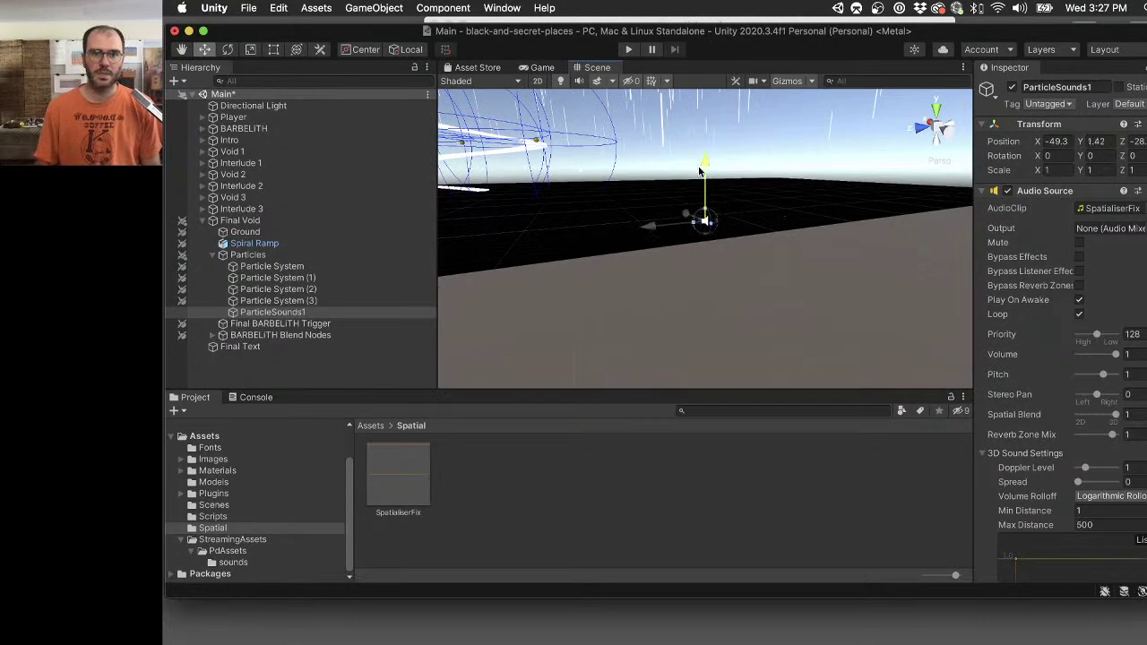
pyautogui.moveTo(724, 256)
pyautogui.keyDown('alt'); pyautogui.mouseDown()
pyautogui.moveTo(708, 251)
pyautogui.moveTo(718, 255)
pyautogui.mouseUp(); pyautogui.keyUp('alt')
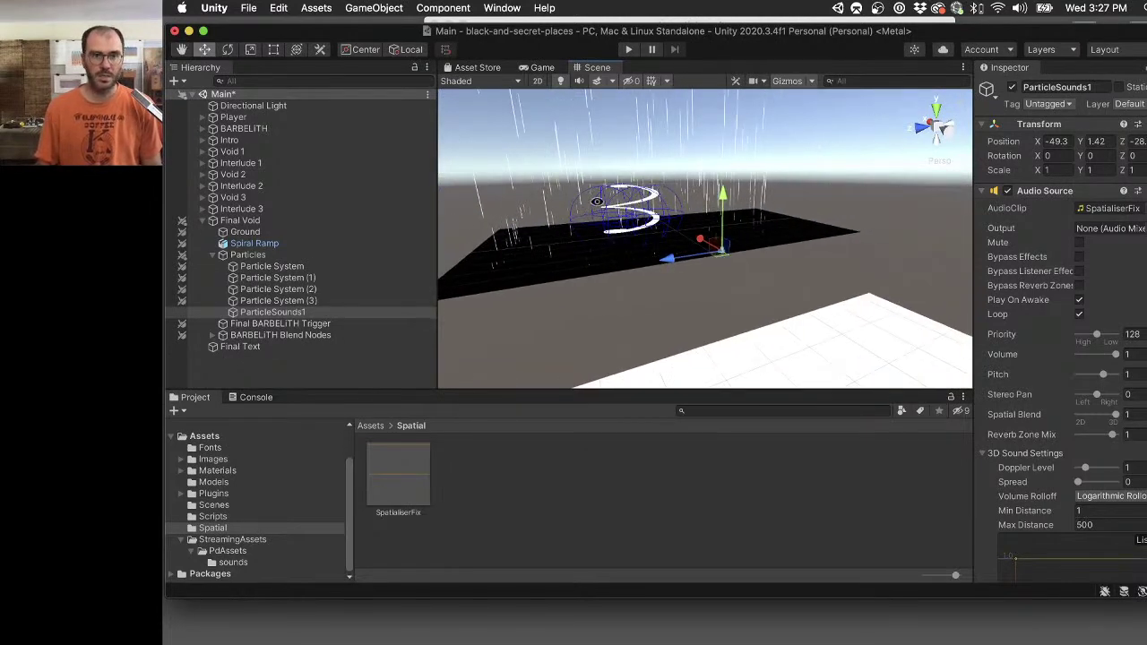
pyautogui.press('q')
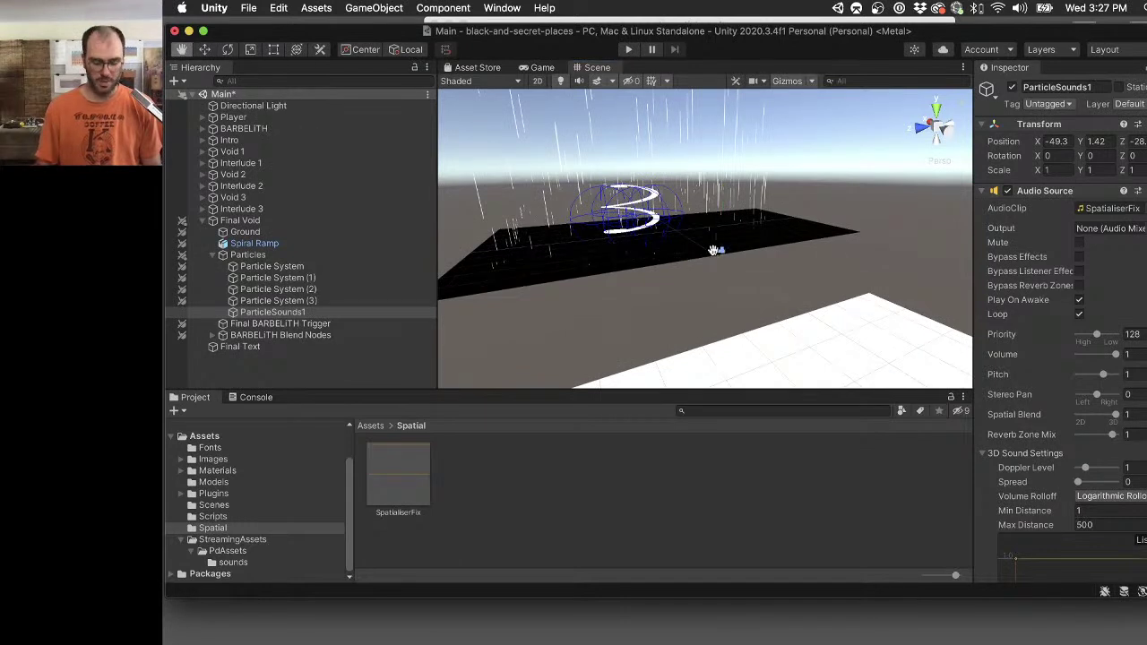
pyautogui.press('w')
pyautogui.moveTo(726, 257); pyautogui.dragTo(695, 260)
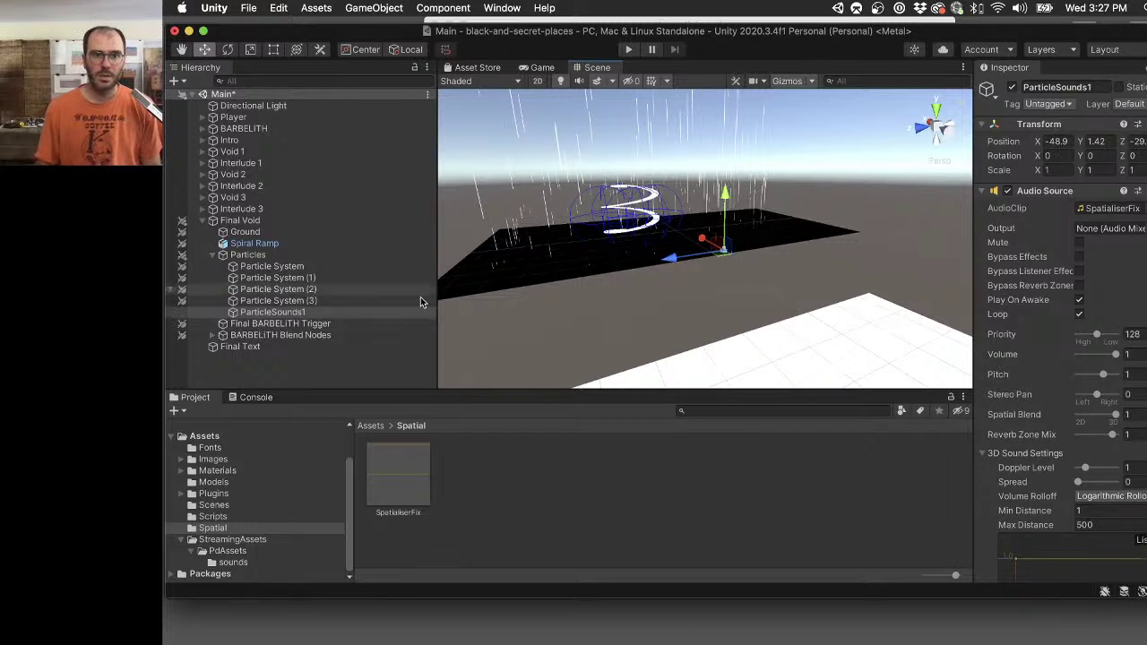
# Duplicate ParticleSounds1 and move the copy along the same platform edge to about X -49.8, Z 27.6.
pyautogui.click(303, 313)
pyautogui.press('super+d')
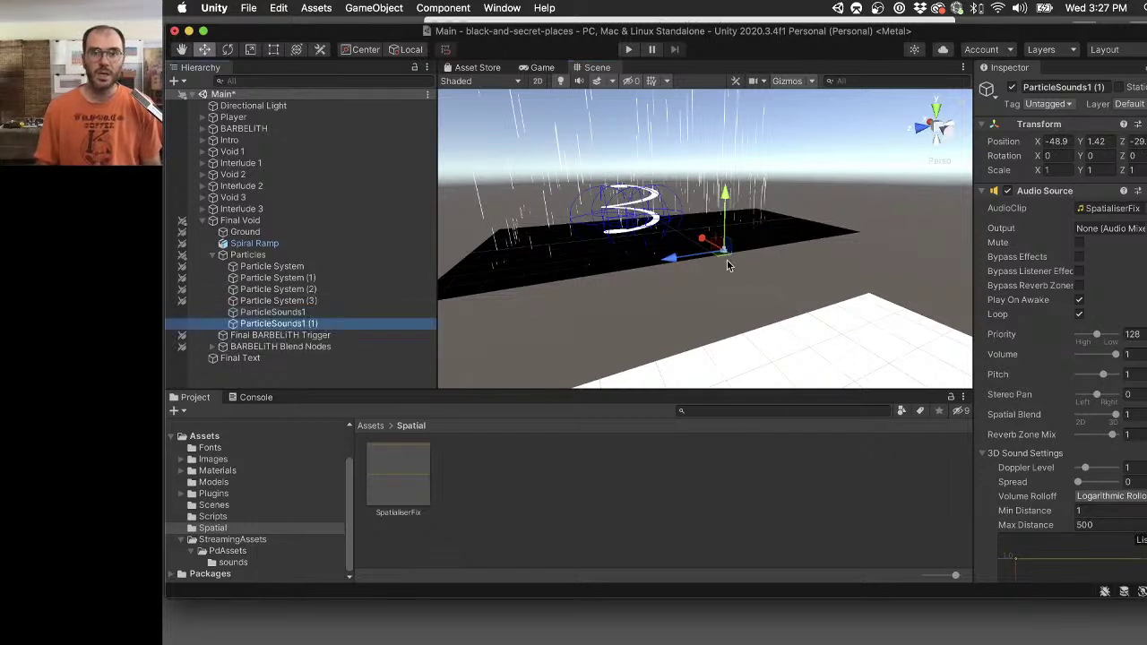
pyautogui.keyDown('alt'); pyautogui.moveTo(726, 260); pyautogui.dragTo(576, 300); pyautogui.keyUp('alt')
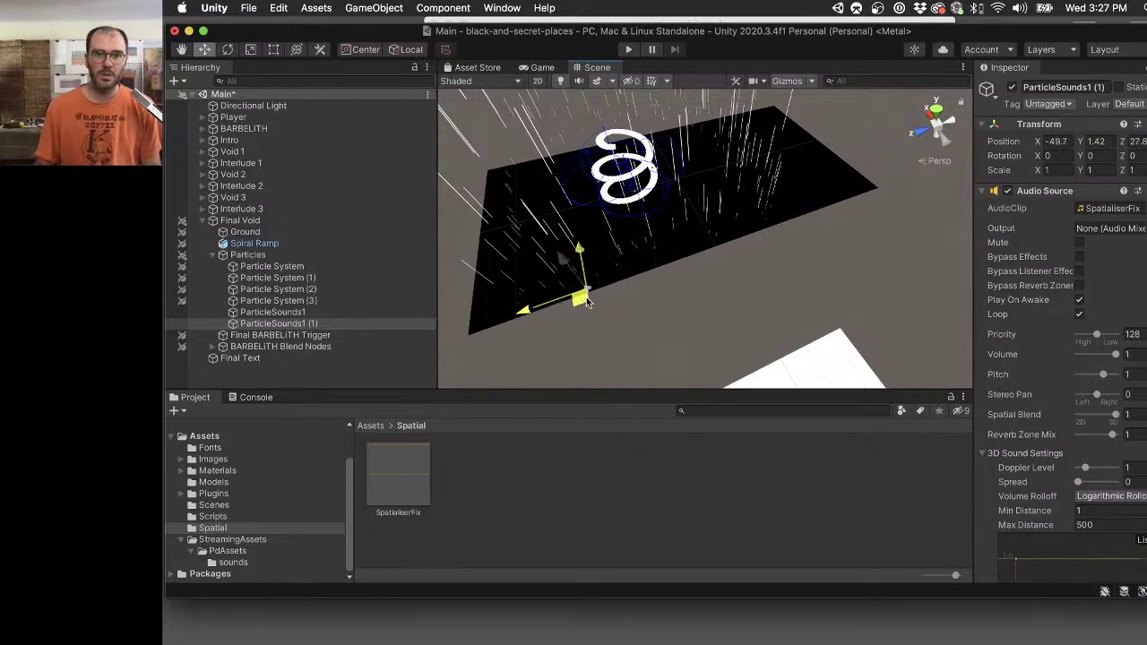
# Duplicate ParticleSounds1 (1) and move the copy around the corner to the adjacent platform edge, at about X -20.6, Z 52.4.
pyautogui.click(345, 313)
pyautogui.click(348, 324)
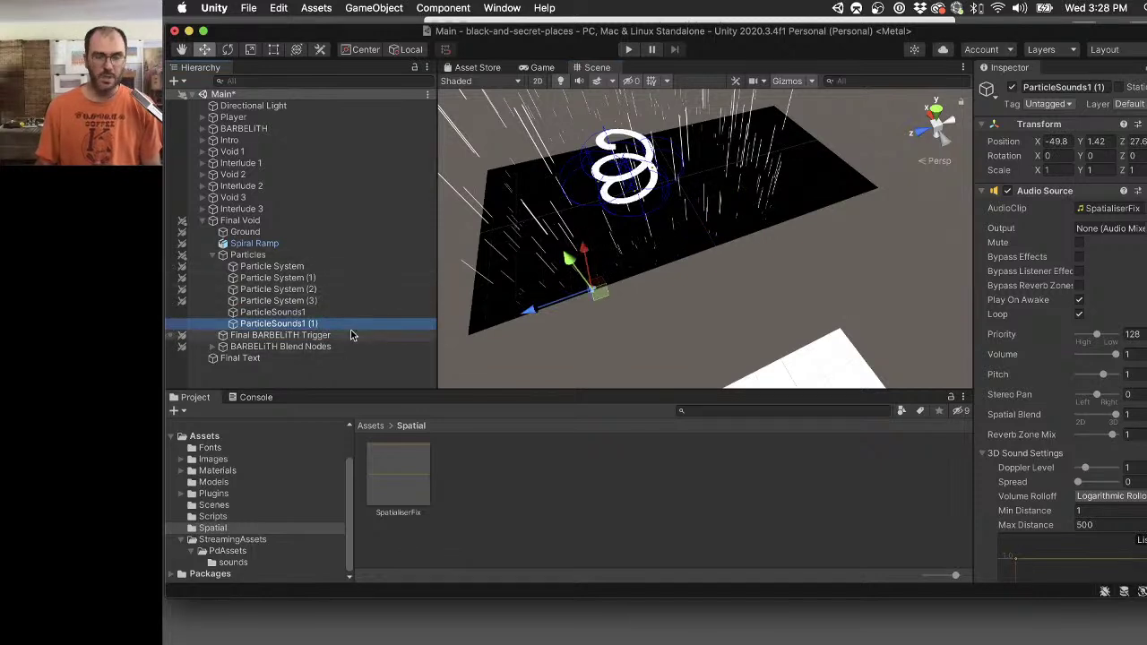
pyautogui.press('super+d')
pyautogui.moveTo(594, 303); pyautogui.dragTo(529, 267)
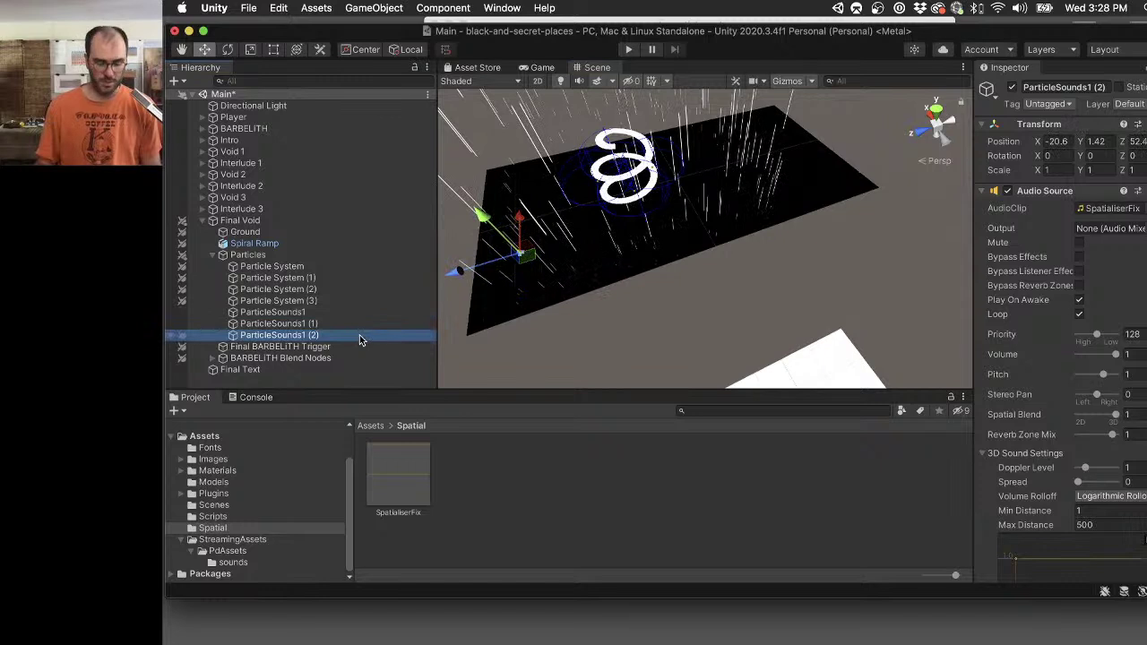
# Duplicate ParticleSounds1 (2) twice, placing the copies around the far platform corner at about X 20.3, Z 55 and X 44.5, Z 28.4.
pyautogui.press('super+d')
pyautogui.moveTo(526, 257); pyautogui.dragTo(518, 193)
pyautogui.click(318, 347)
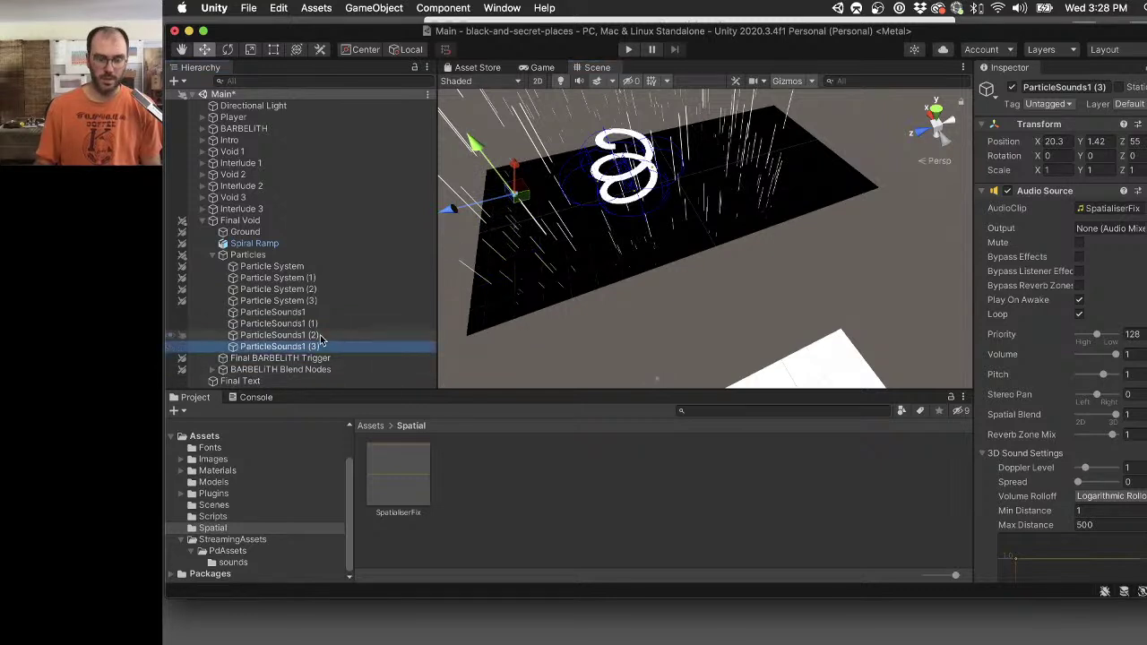
pyautogui.press('super+d')
pyautogui.moveTo(527, 201); pyautogui.dragTo(575, 161)
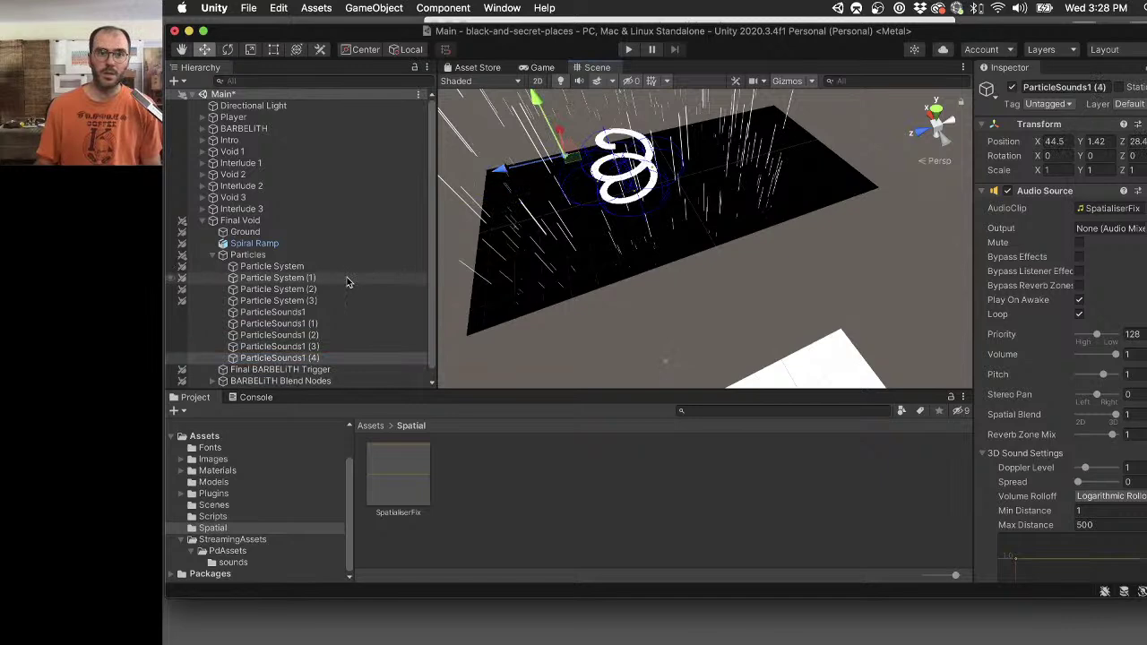
# Duplicate ParticleSounds1 (4) and move the copy along the same platform edge to about X 46.7, Z -18.
pyautogui.keyDown('alt'); pyautogui.moveTo(502, 323); pyautogui.dragTo(423, 254); pyautogui.keyUp('alt')
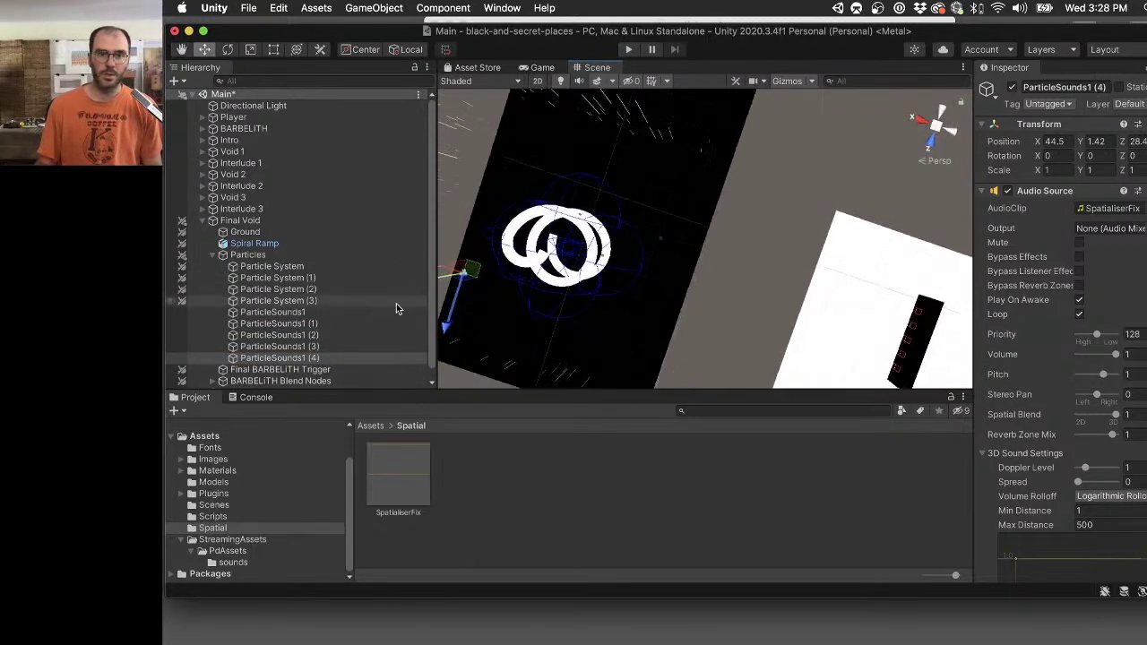
pyautogui.press('super+d')
pyautogui.moveTo(472, 277); pyautogui.dragTo(484, 197)
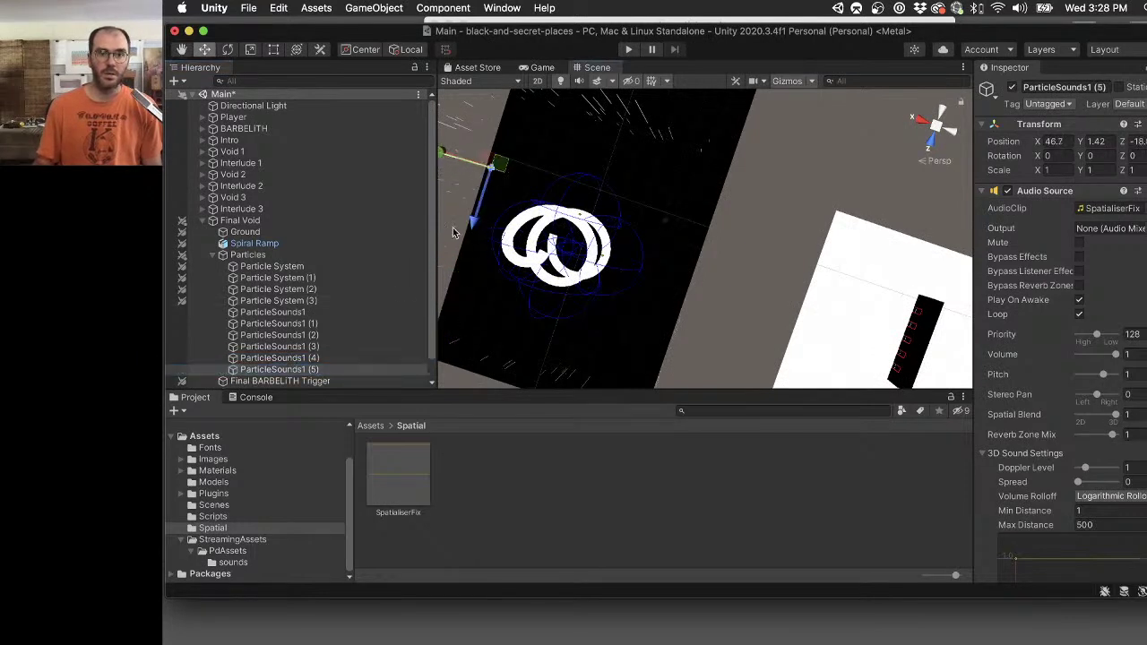
# Add two more copies of ParticleSounds1 (5) towards the opposite end of the platform, at about X 32.4, Z -47 and X -2.9, Z -51.
pyautogui.click(330, 370)
pyautogui.press('super+d')
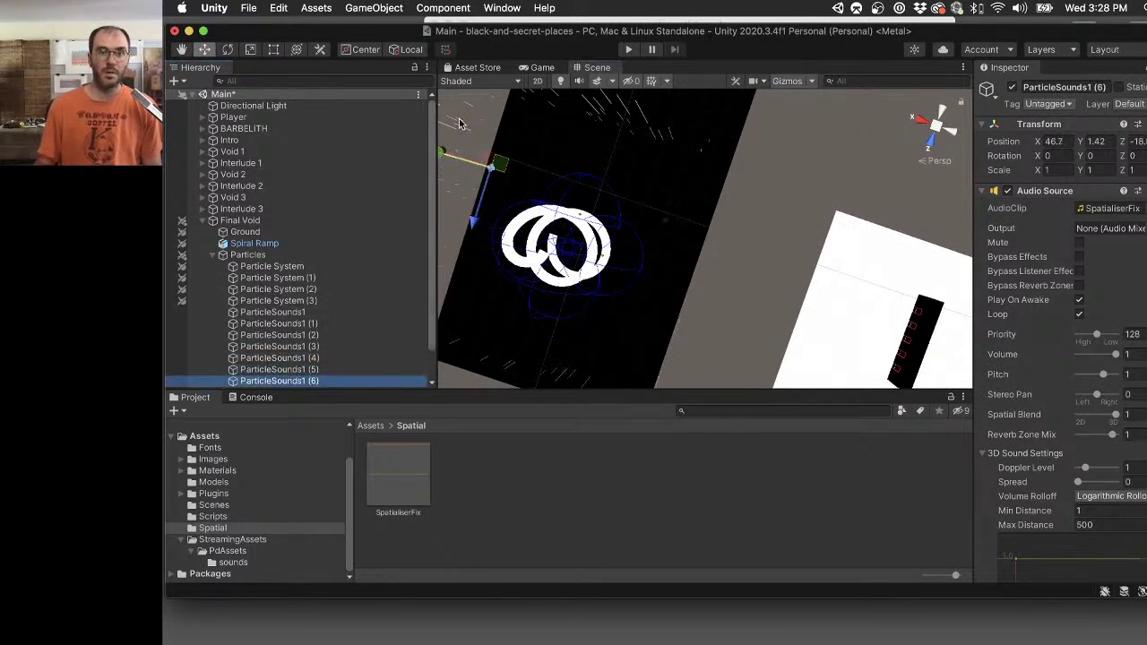
pyautogui.moveTo(495, 175); pyautogui.dragTo(545, 118)
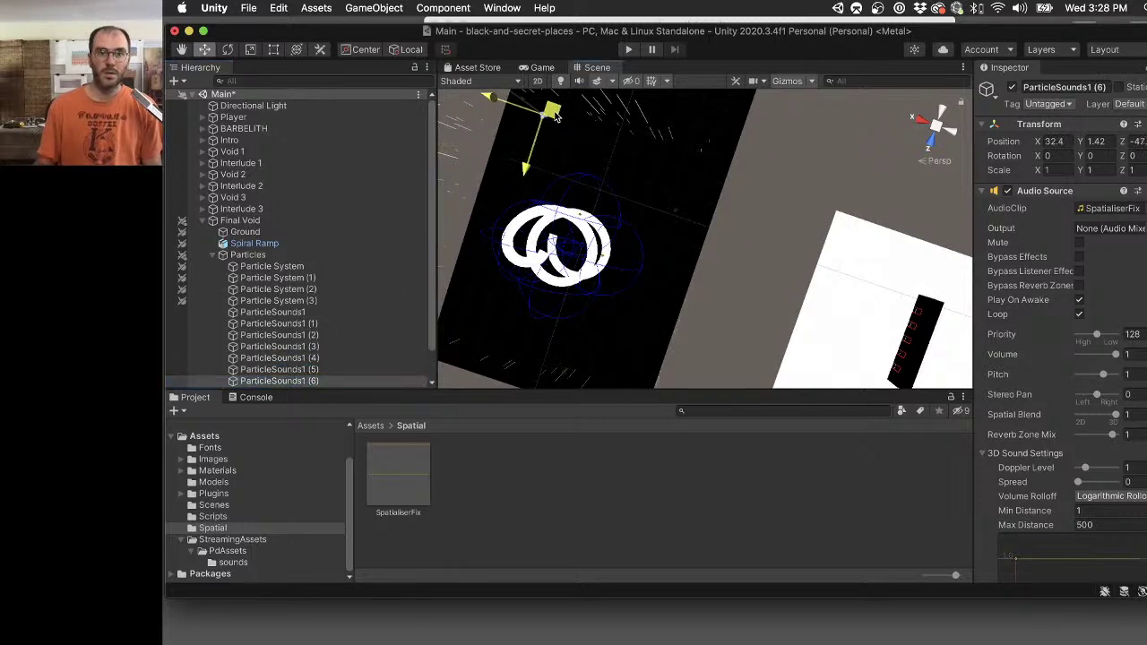
pyautogui.click(307, 384)
pyautogui.press('super+d')
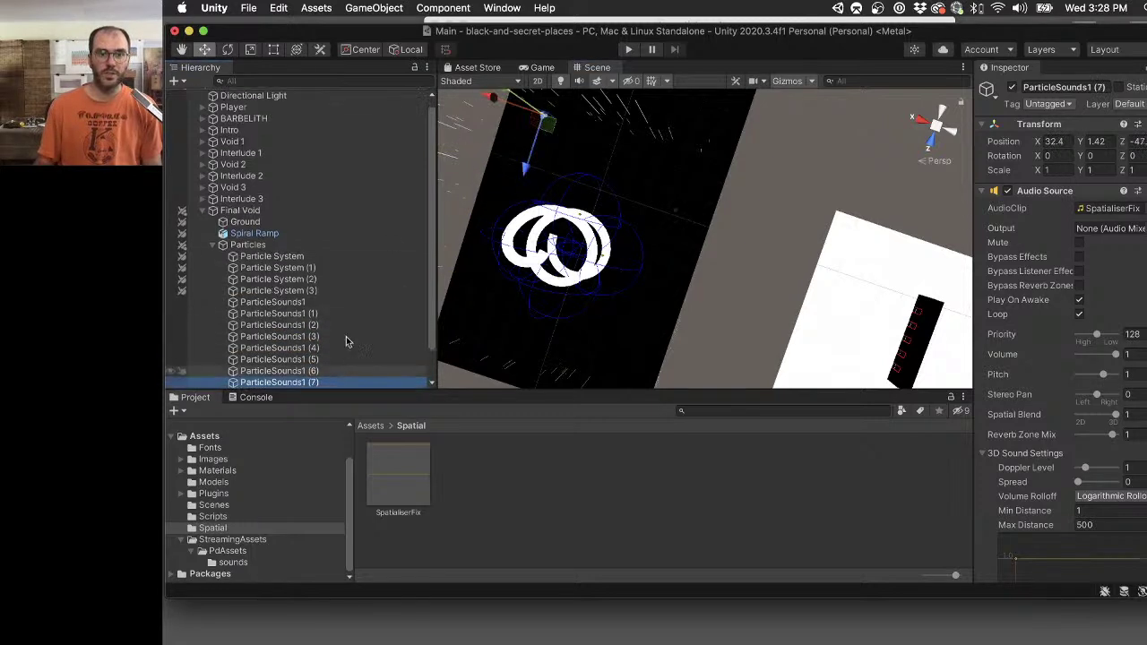
pyautogui.moveTo(552, 132); pyautogui.dragTo(632, 157)
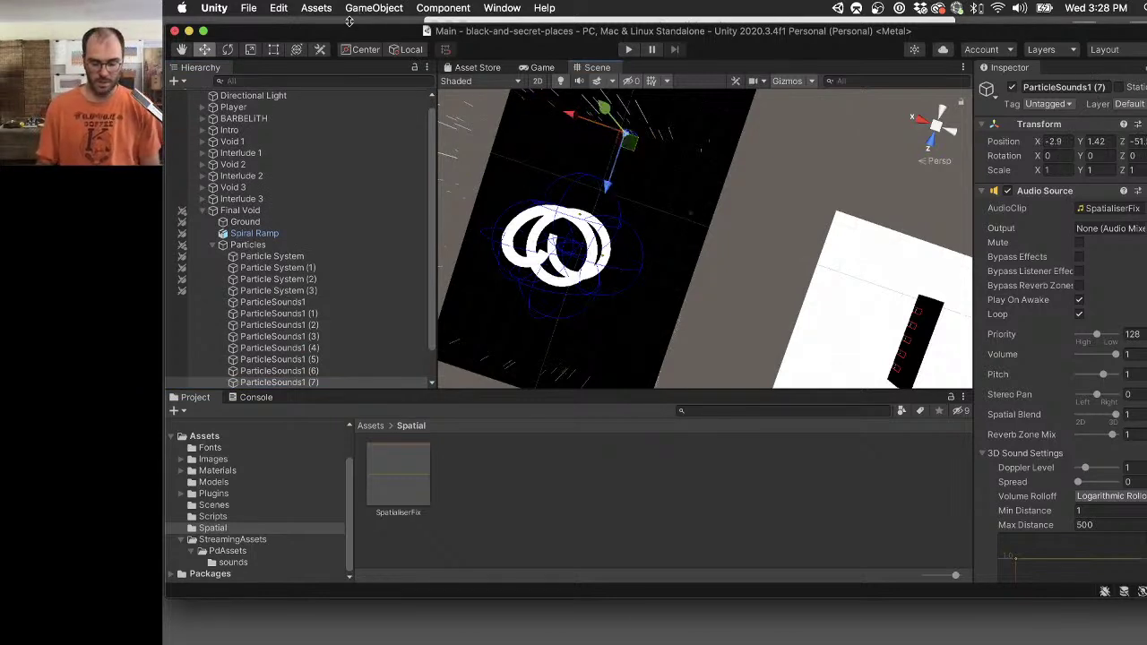
# Run the scene and set Max Distance to 10 on all eight ParticleSounds audio sources together.
pyautogui.press('super+p')
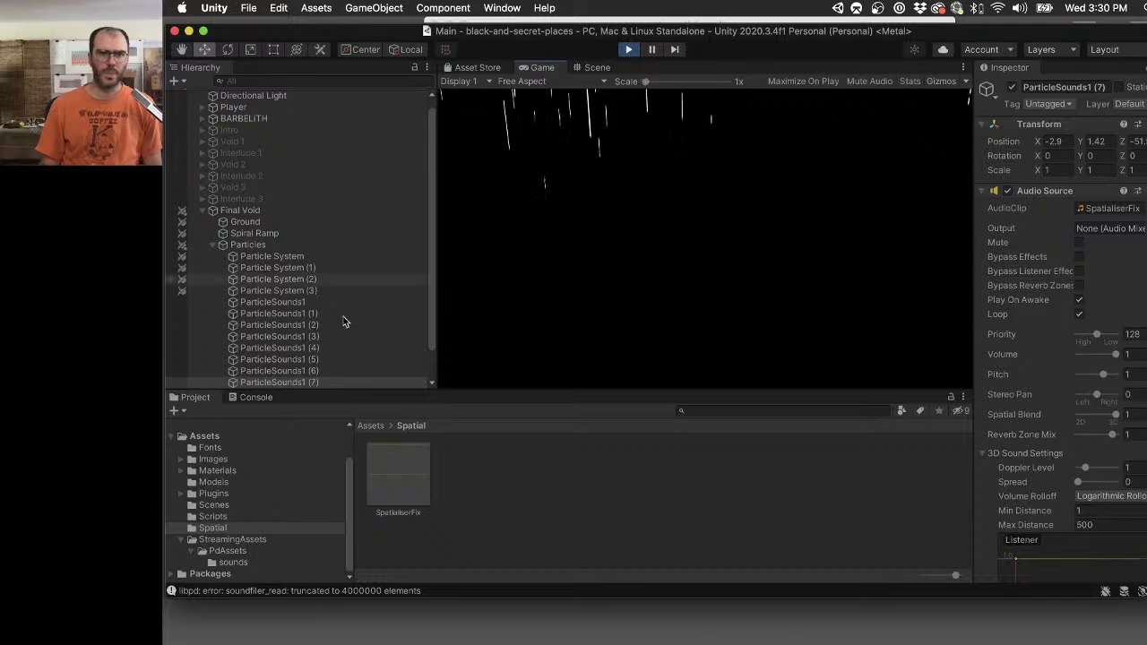
pyautogui.scroll(-3, 349, 340)
pyautogui.click(338, 350)
pyautogui.keyDown('shift'); pyautogui.click(324, 267); pyautogui.keyUp('shift')
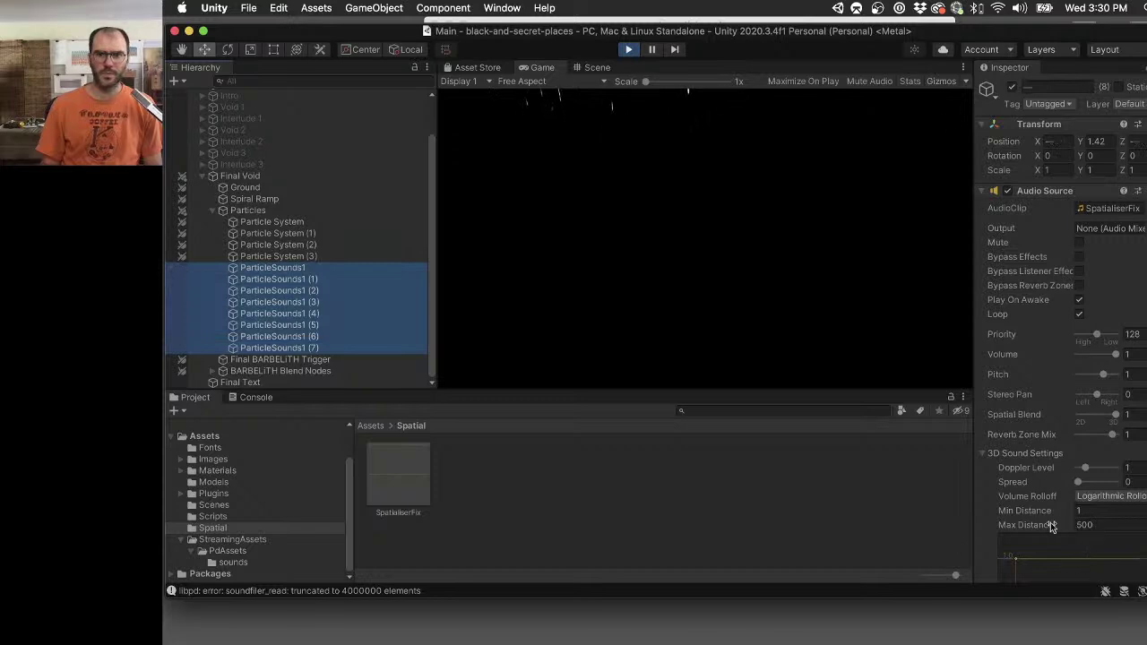
pyautogui.moveTo(1043, 527); pyautogui.dragTo(714, 524)
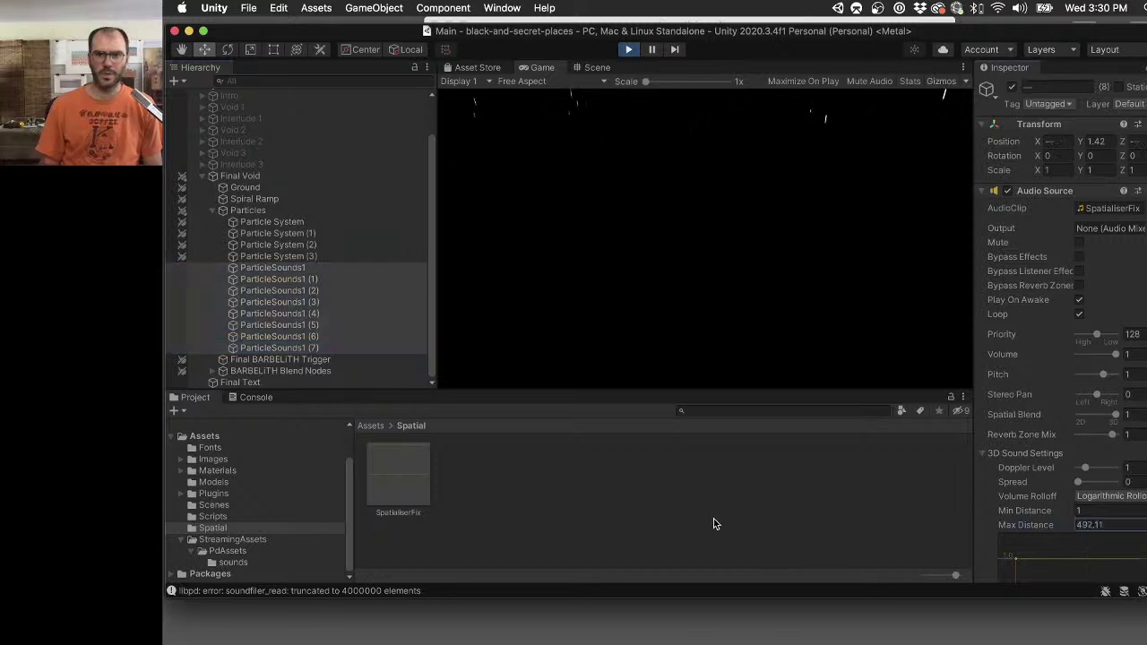
pyautogui.click(1105, 525)
pyautogui.write('10')
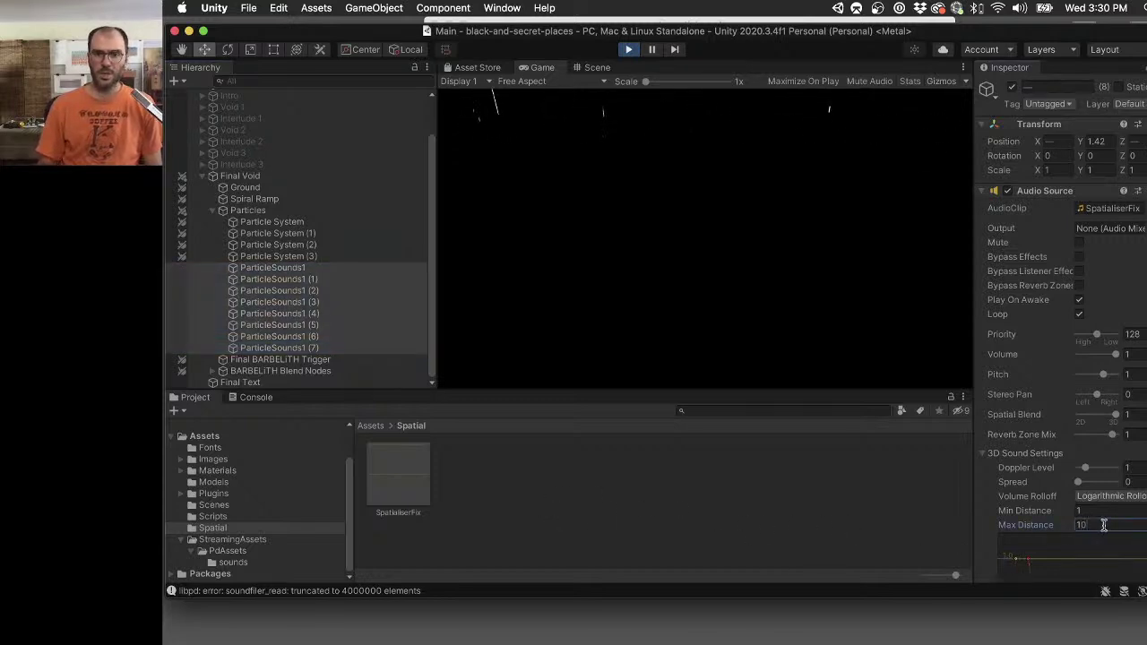
pyautogui.press('Return')
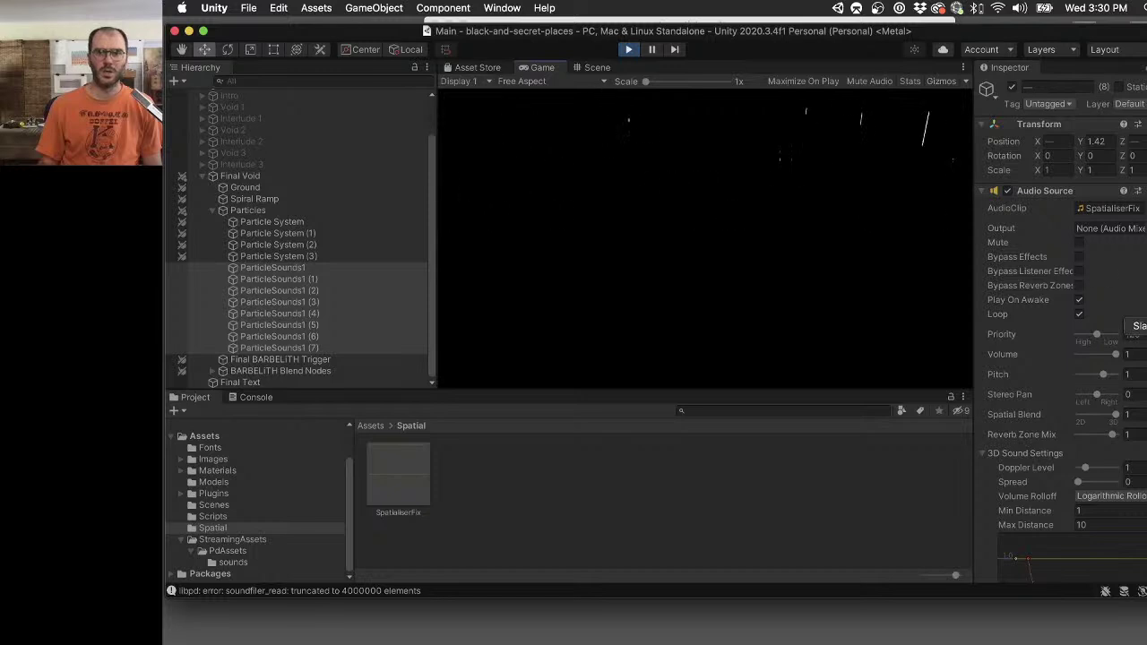
# Reshape the volume rolloff curve of all ParticleSounds sources into a custom curve that drops steeply at short distance, keeping Volume at 1.
pyautogui.scroll(-5, 1069, 331)
pyautogui.scroll(5, 1069, 331)
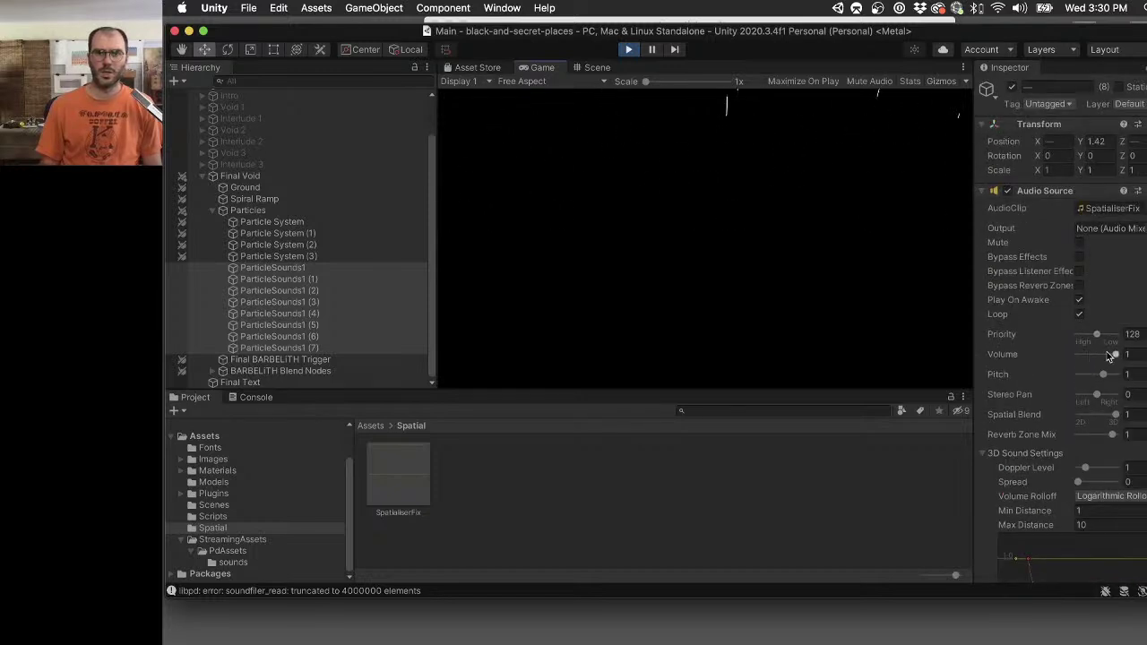
pyautogui.moveTo(1110, 356); pyautogui.dragTo(1118, 357)
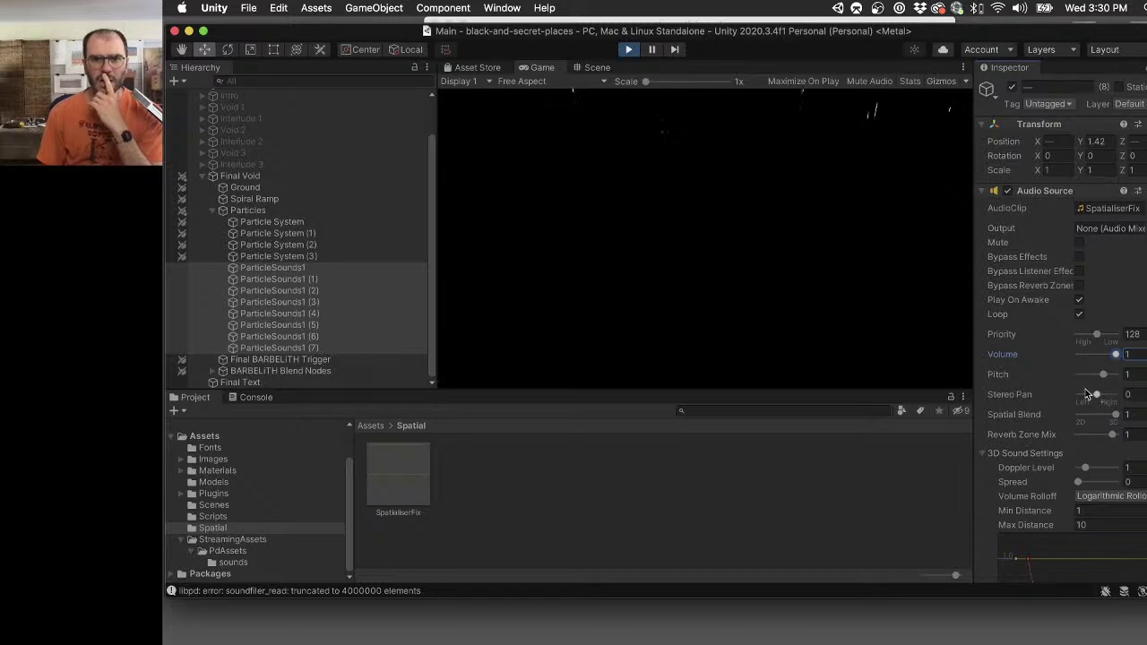
pyautogui.scroll(-5, 1094, 394)
pyautogui.scroll(2, 1065, 387)
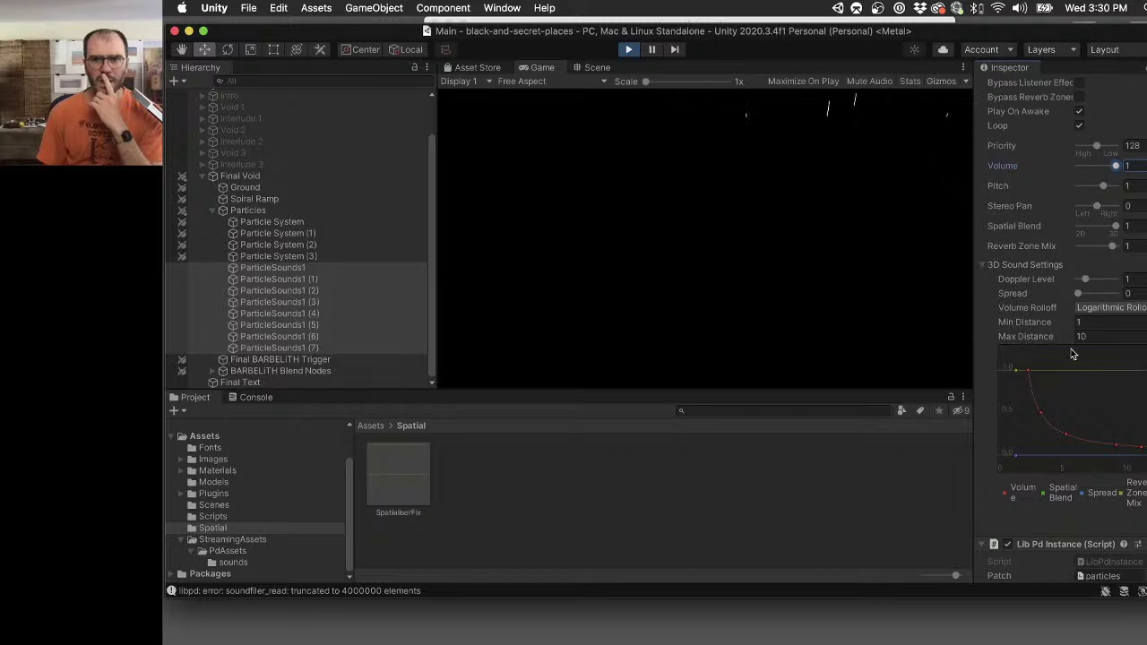
pyautogui.moveTo(1069, 440); pyautogui.dragTo(1116, 456)
pyautogui.moveTo(1039, 415); pyautogui.dragTo(1034, 440)
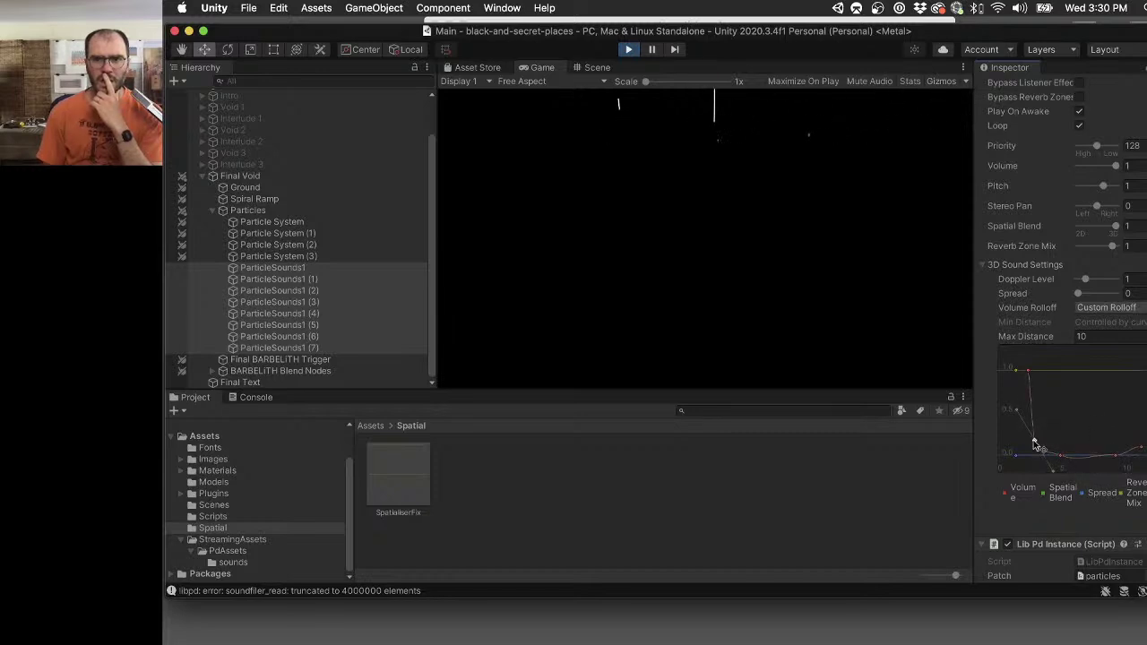
# Inspect the rolloff curve on individual ParticleSounds sources and return to the running game to listen.
pyautogui.click(318, 257)
pyautogui.click(323, 268)
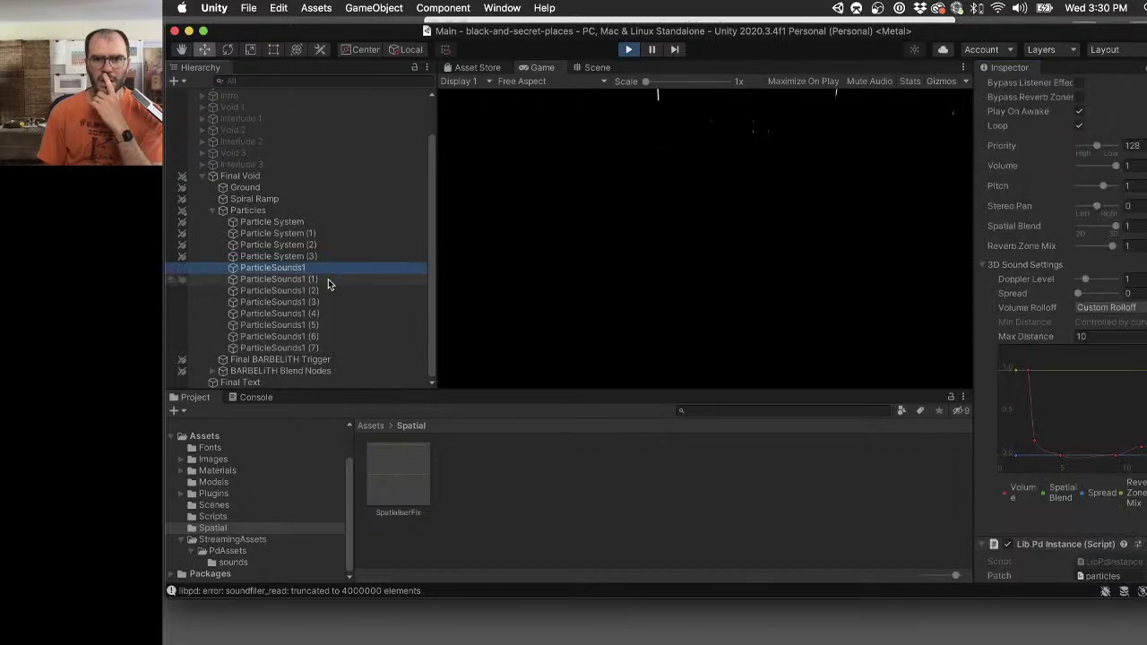
pyautogui.click(333, 290)
pyautogui.click(691, 245)
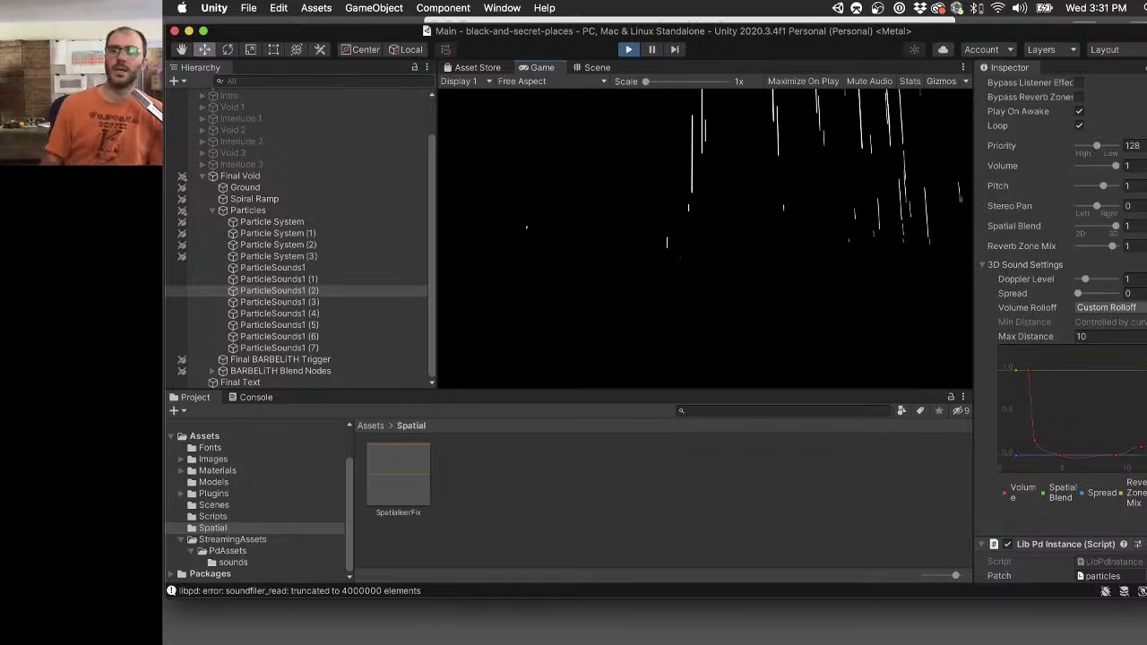
# Switch to Pd and add a random 50 object feeding a + 175 object in particles.pd.
pyautogui.press('super+Tab')
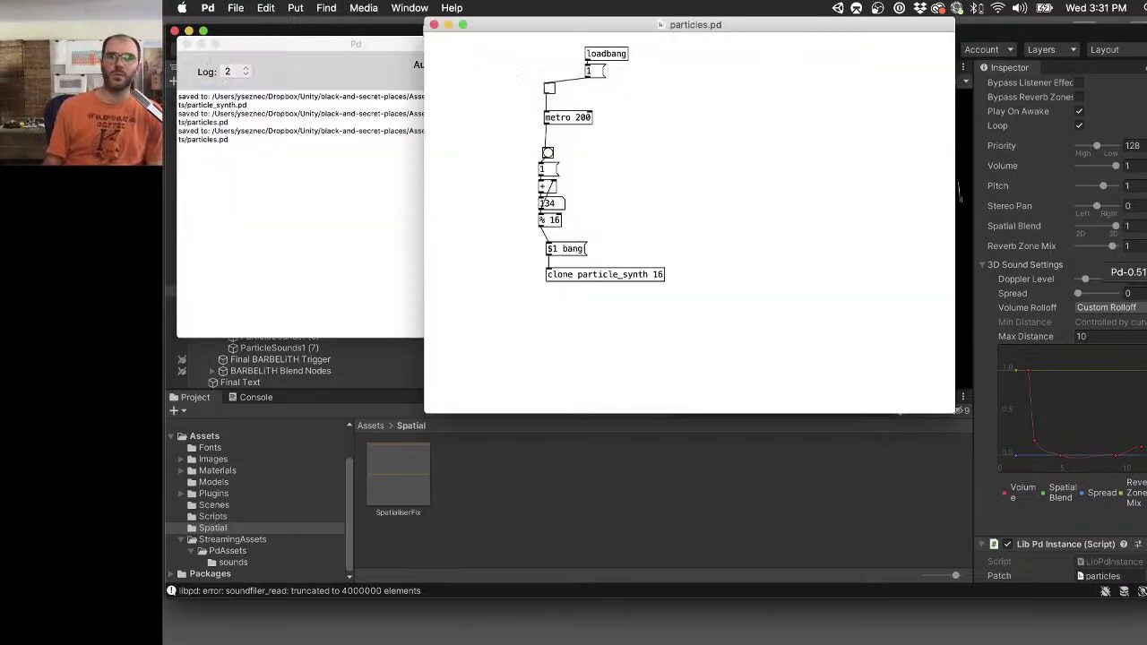
pyautogui.press('super+1')
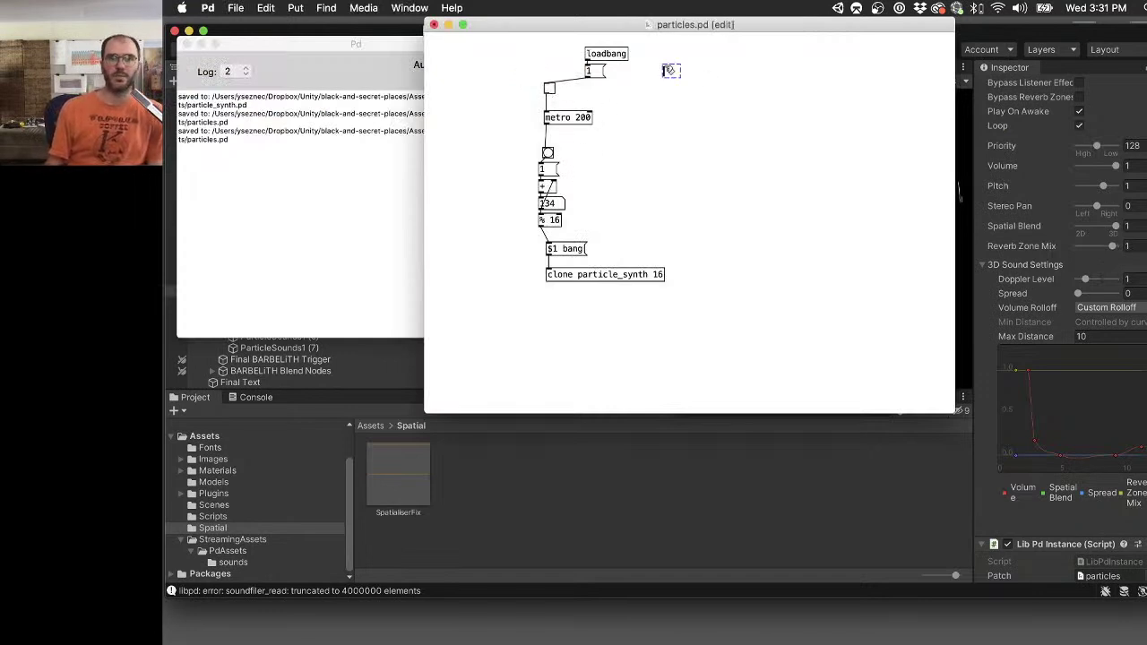
pyautogui.write('send')
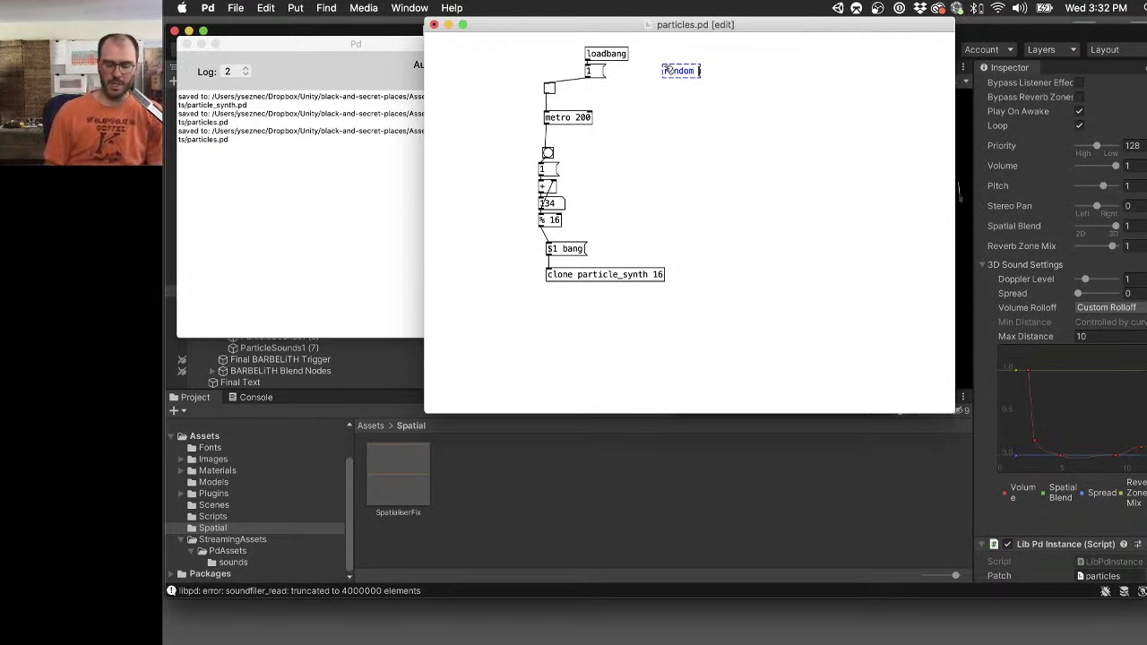
pyautogui.press('super+1')
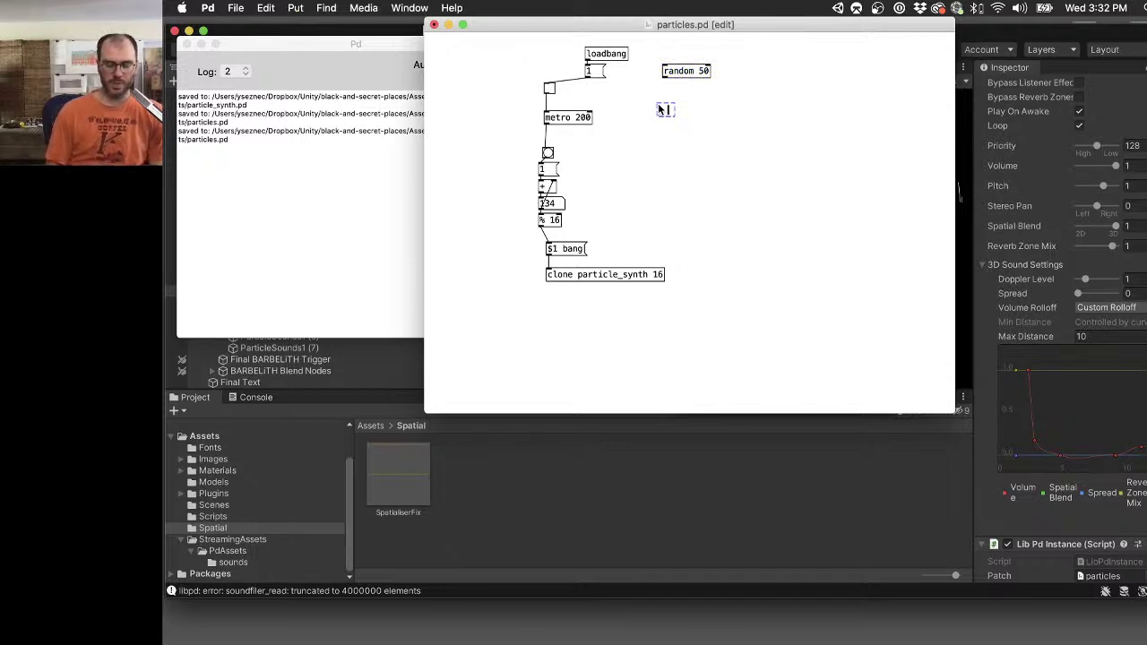
pyautogui.click(673, 97)
pyautogui.moveTo(664, 77); pyautogui.dragTo(662, 108)
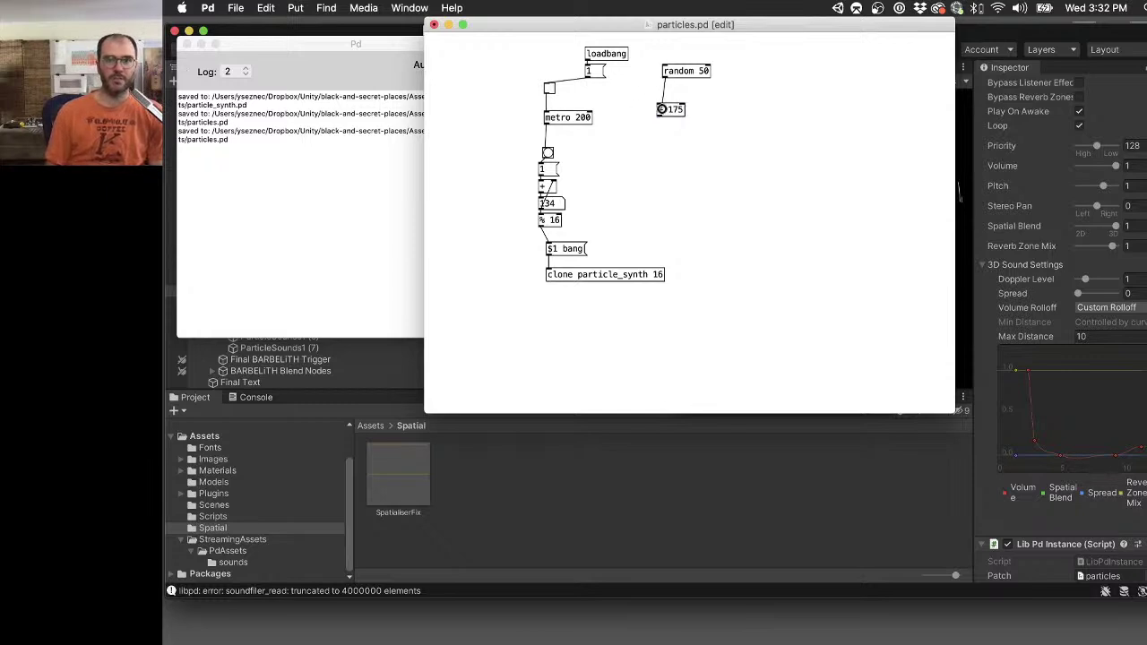
# Wire the metro's bang into random 50 and the + 175 result into the metro's interval inlet, and start the metro.
pyautogui.moveTo(546, 158); pyautogui.dragTo(657, 115)
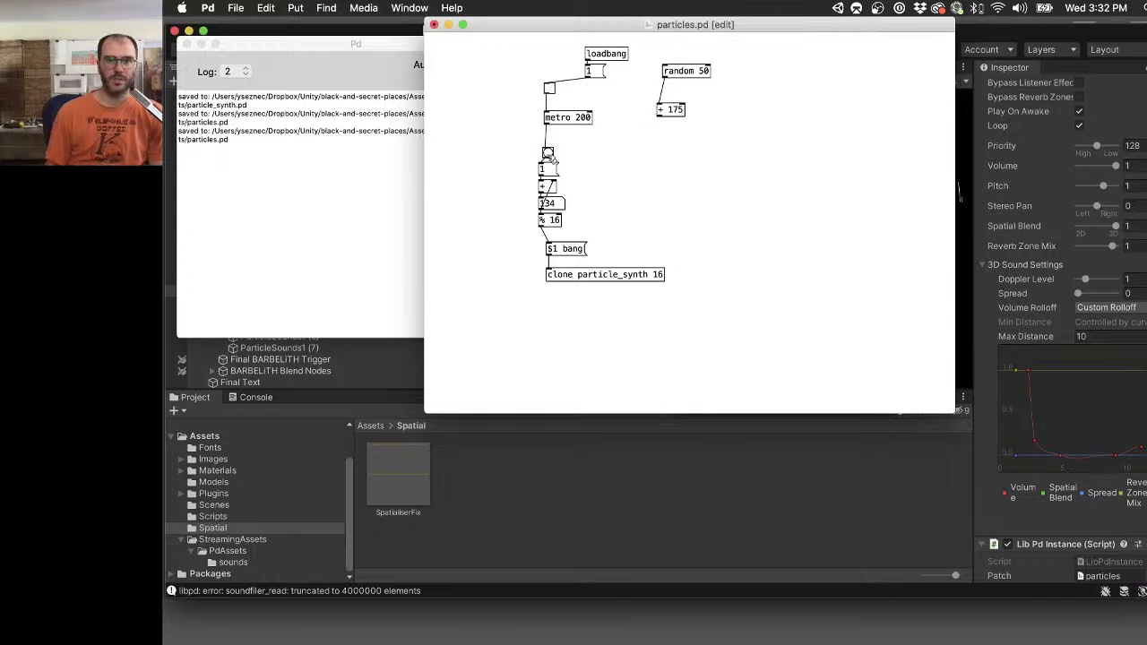
pyautogui.moveTo(547, 158); pyautogui.dragTo(667, 73)
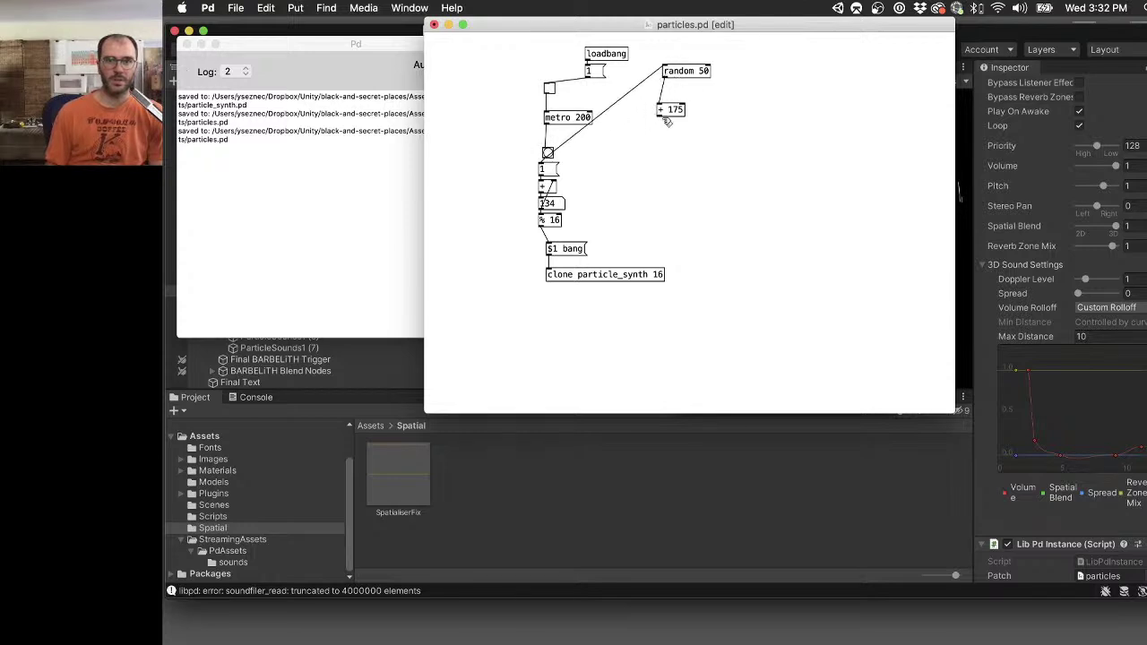
pyautogui.moveTo(660, 115); pyautogui.dragTo(590, 114)
pyautogui.press('super+e')
pyautogui.click(550, 89)
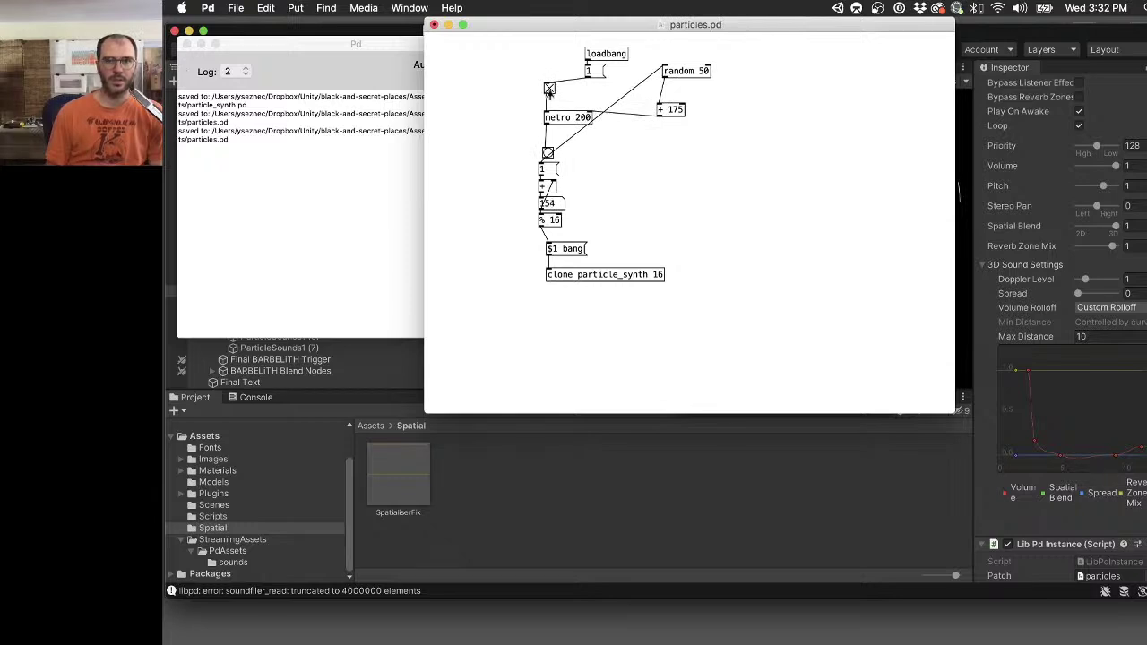
# Widen the metro's timing variation by changing the random range to 100 and the added offset to 150.
pyautogui.press('super+e')
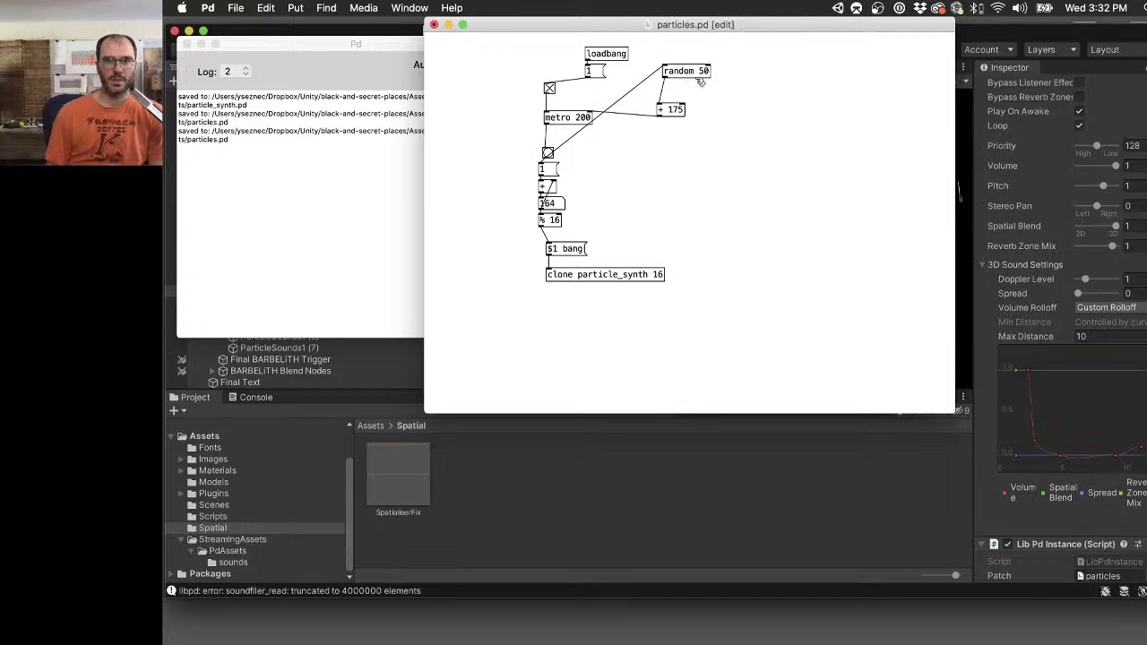
pyautogui.doubleClick(674, 109)
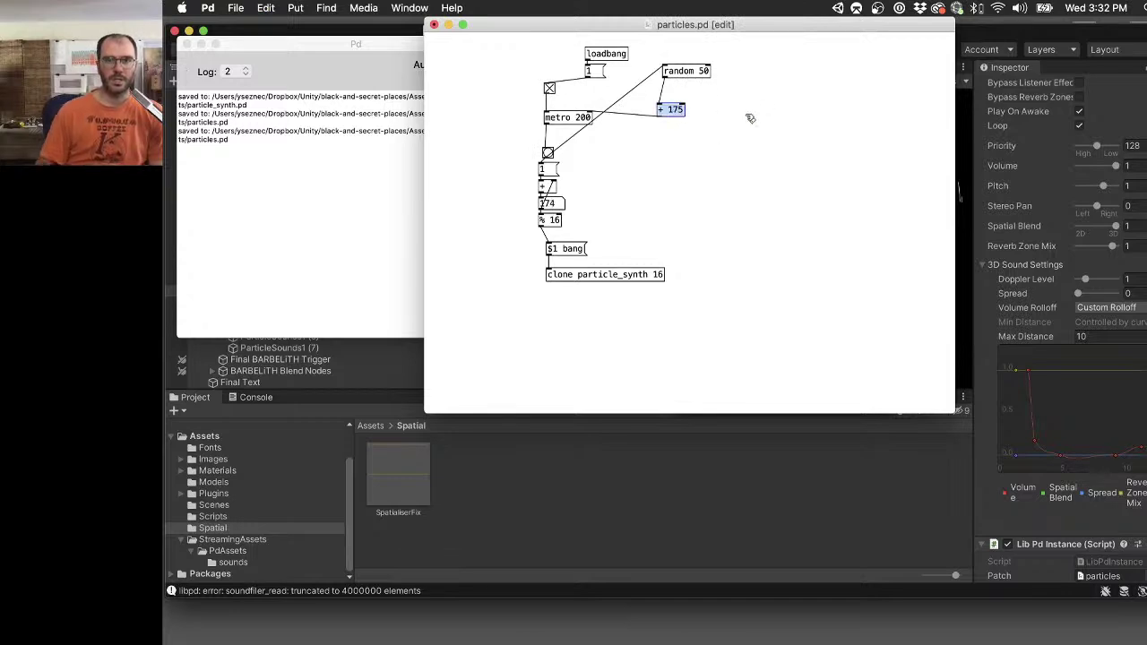
pyautogui.press('BackSpace')
pyautogui.press('BackSpace')
pyautogui.write('100')
pyautogui.click(724, 99)
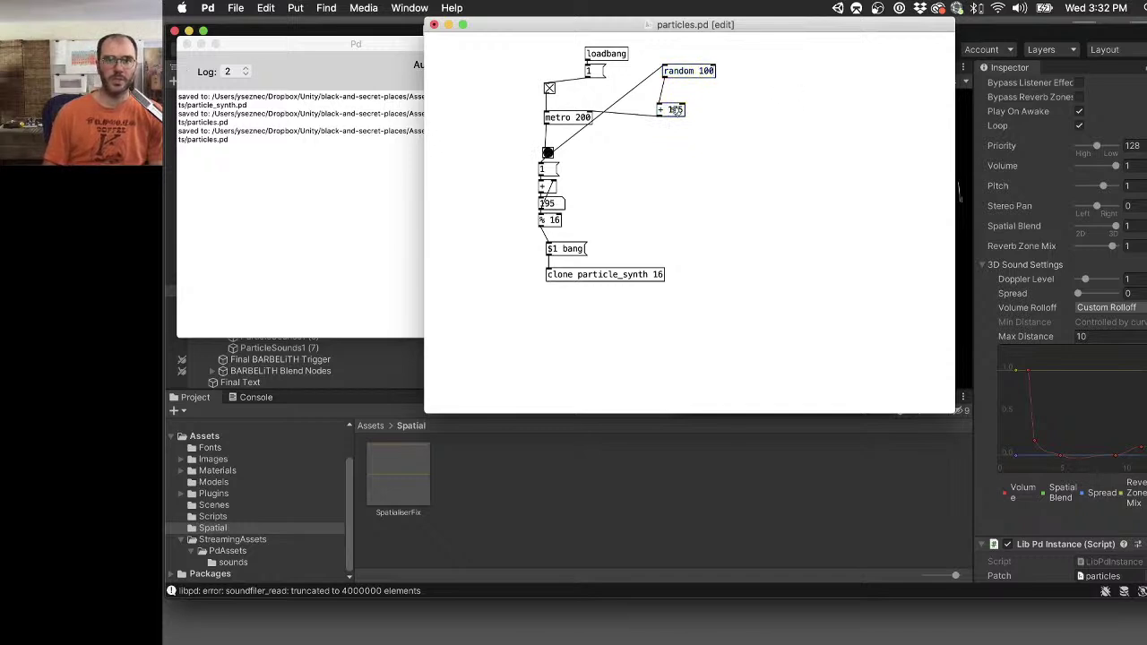
pyautogui.doubleClick(678, 111)
pyautogui.write('+ 1')
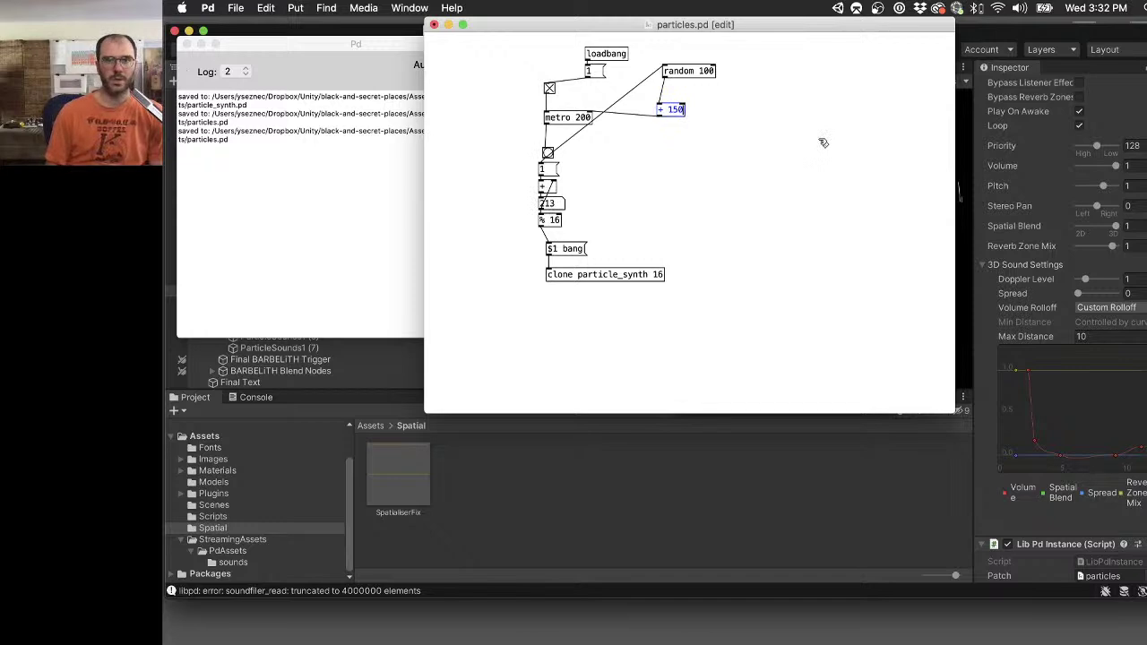
pyautogui.click(817, 149)
# Set the random object's range to 150 and save particles.pd.
pyautogui.doubleClick(708, 71)
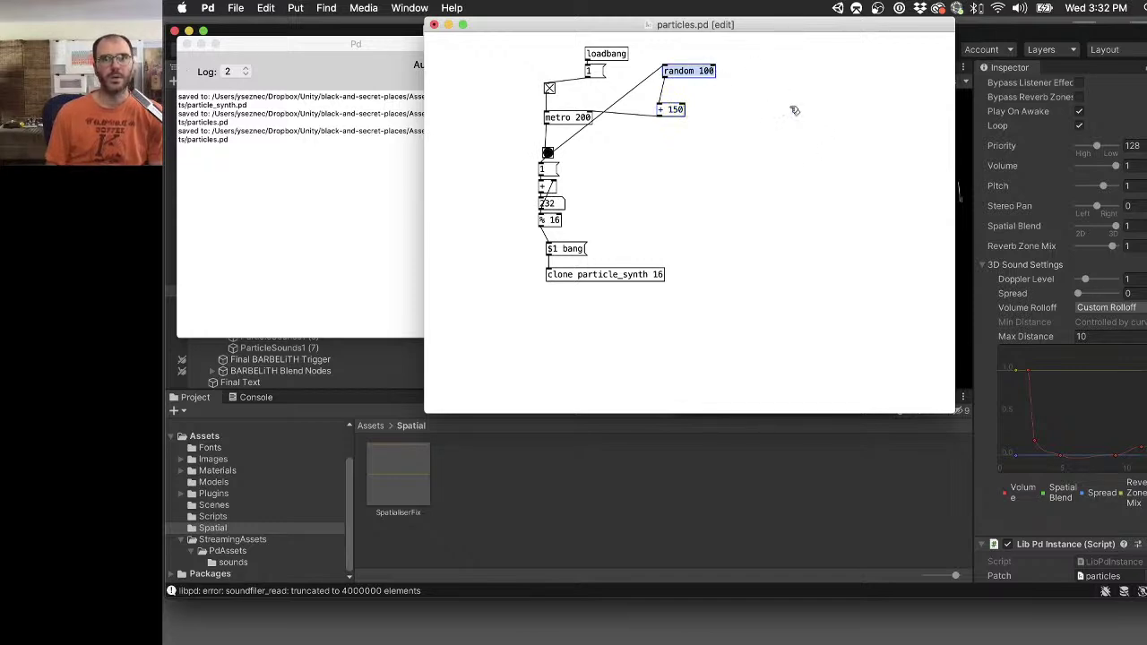
pyautogui.press('BackSpace')
pyautogui.write('15')
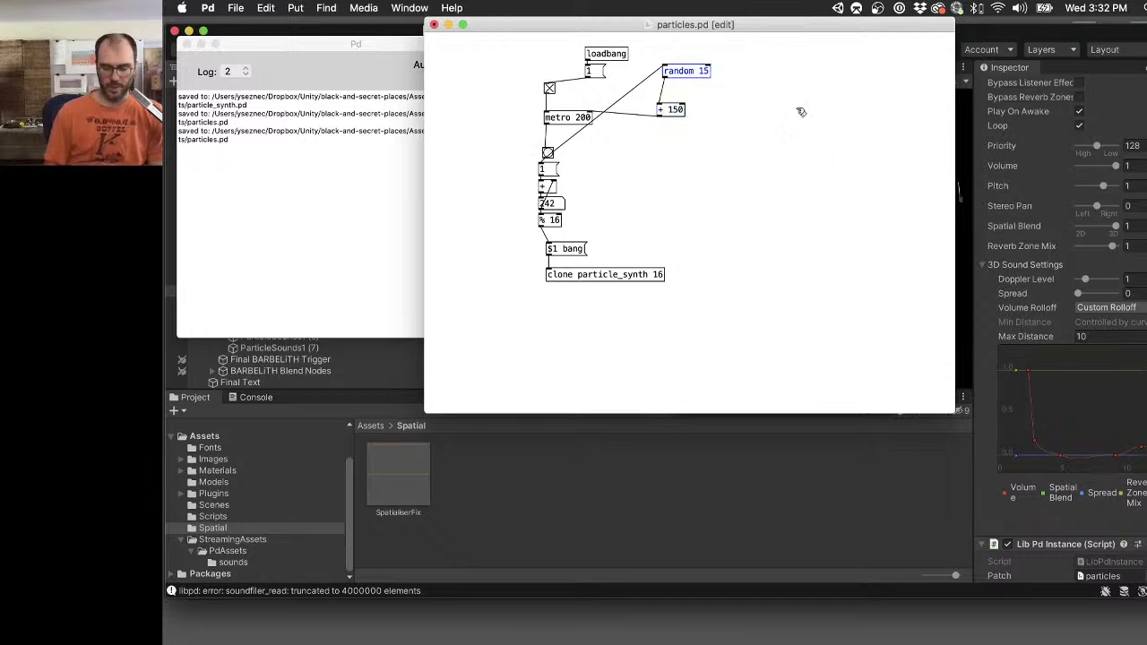
pyautogui.write('0')
pyautogui.click(682, 121)
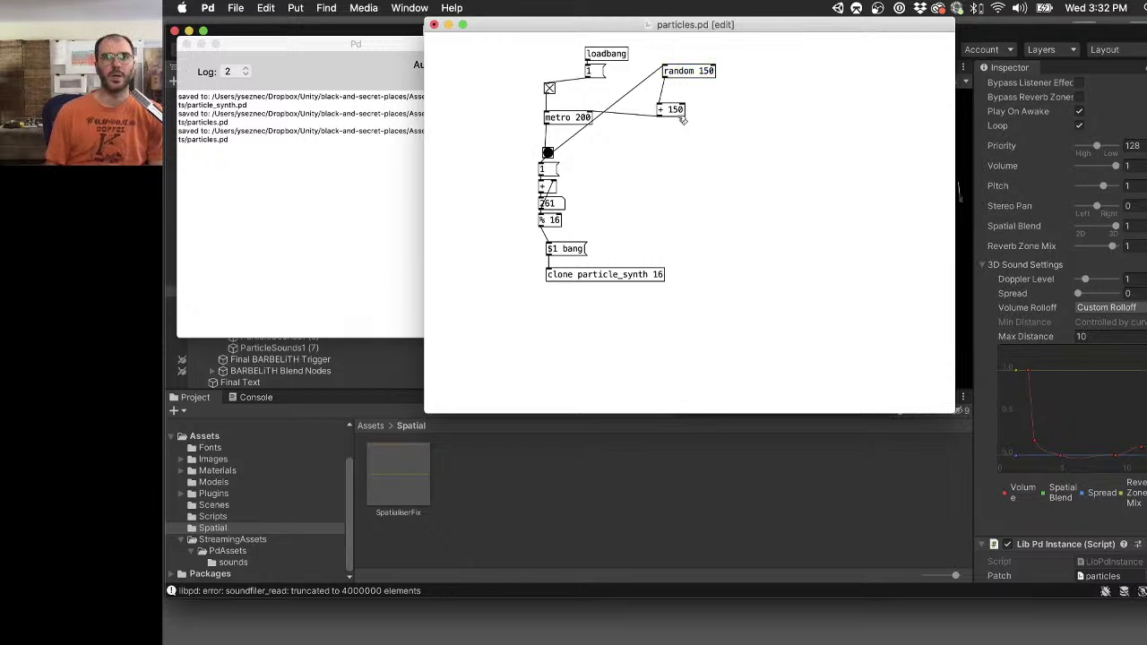
pyautogui.press('super+s')
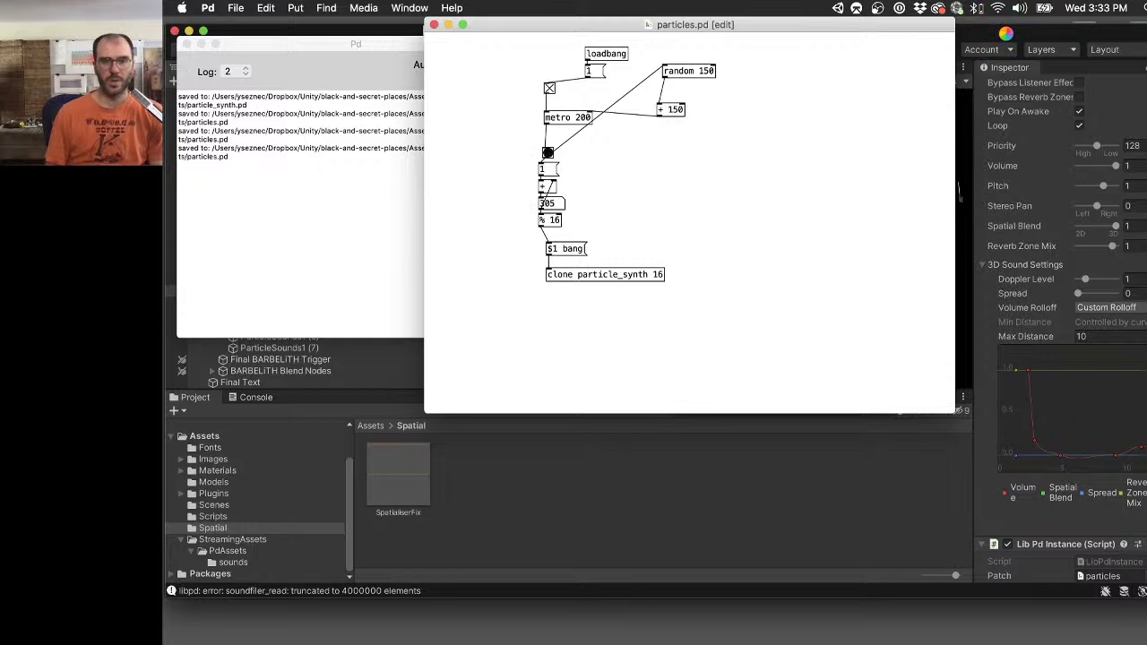
# Force quit the unresponsive Unity editor and reopen the black-and-secret-places project from Unity Hub.
pyautogui.press('super+alt+Escape')
pyautogui.press('Down')
pyautogui.press('Down')
pyautogui.press('Return')
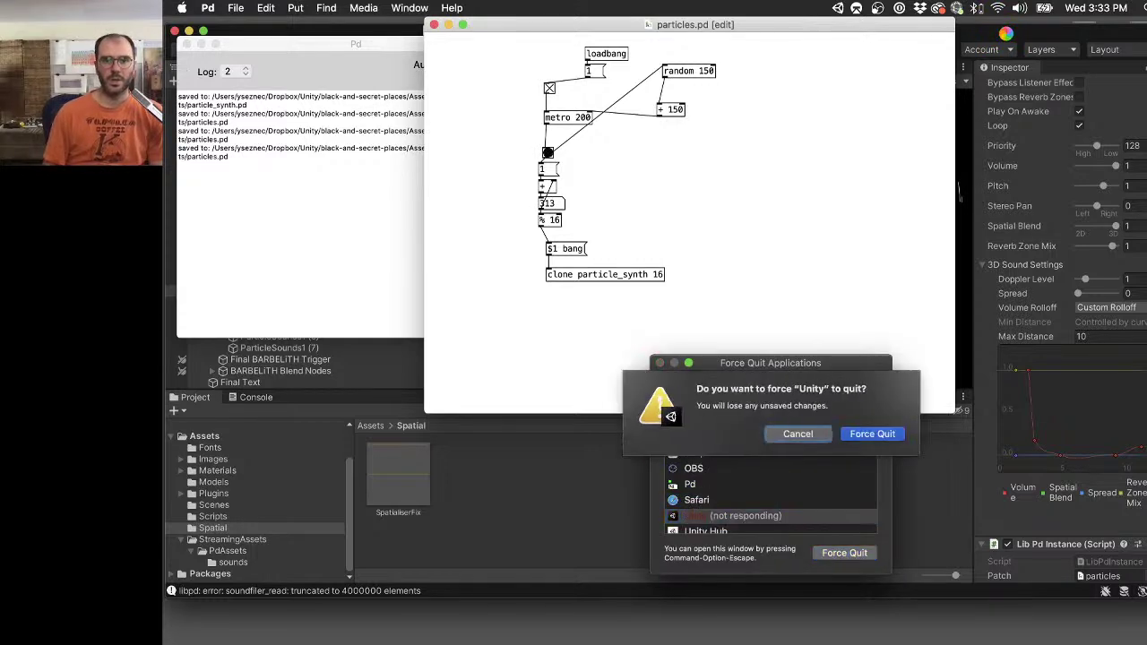
pyautogui.press('Return')
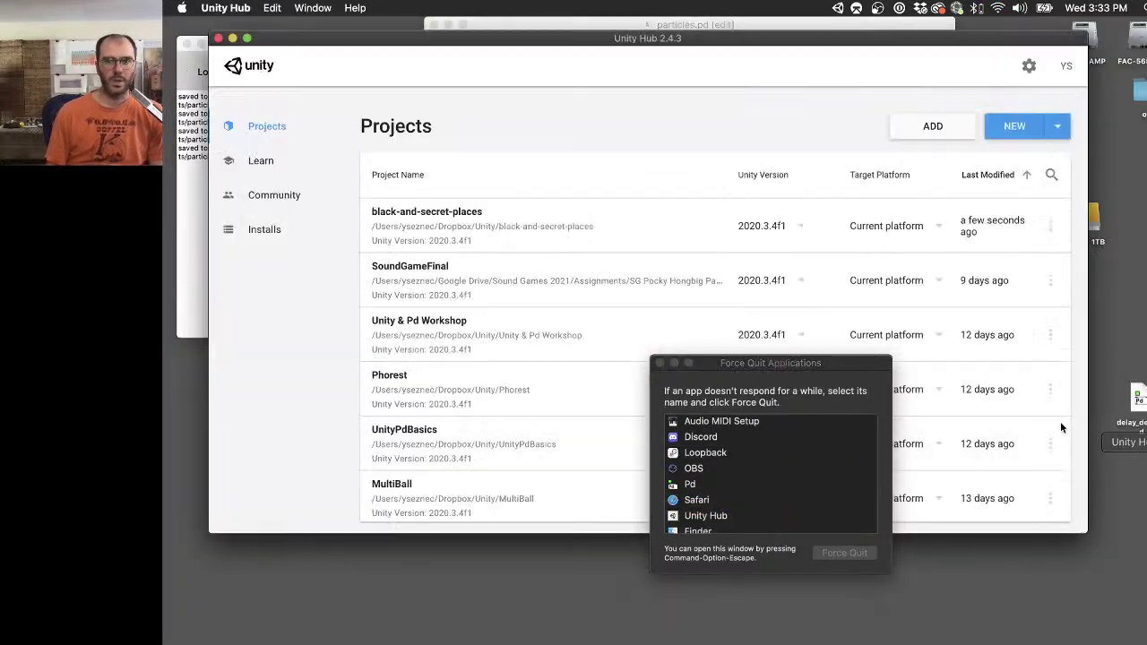
pyautogui.click(489, 216)
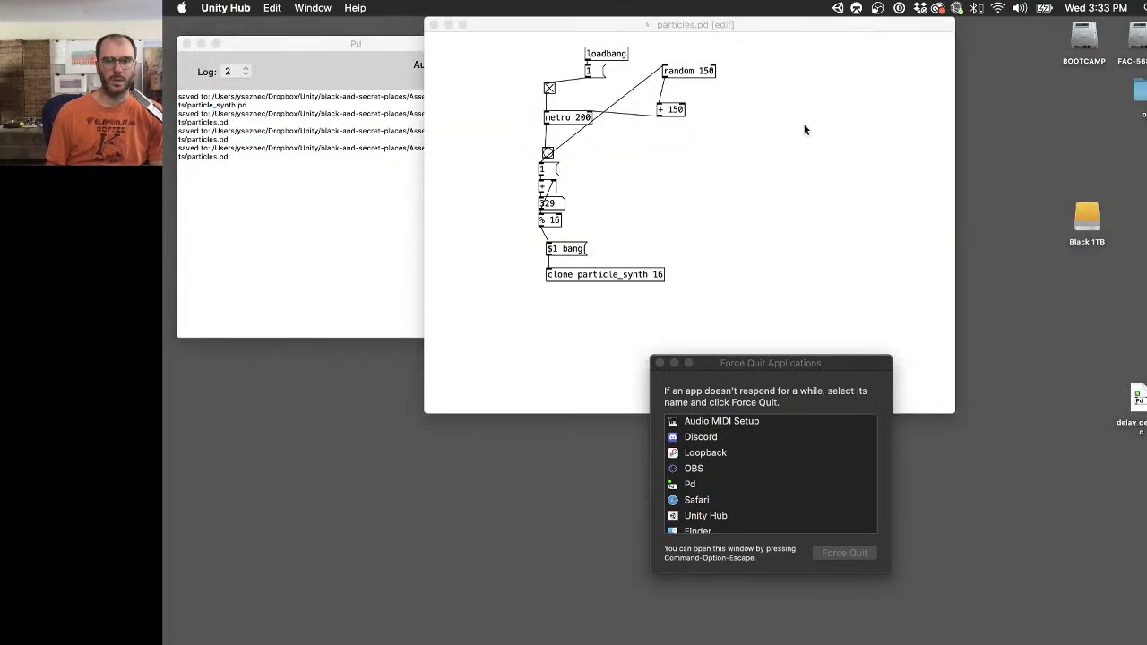
# Return to particles.pd in Pd, leave edit mode and stop the metro.
pyautogui.click(882, 152)
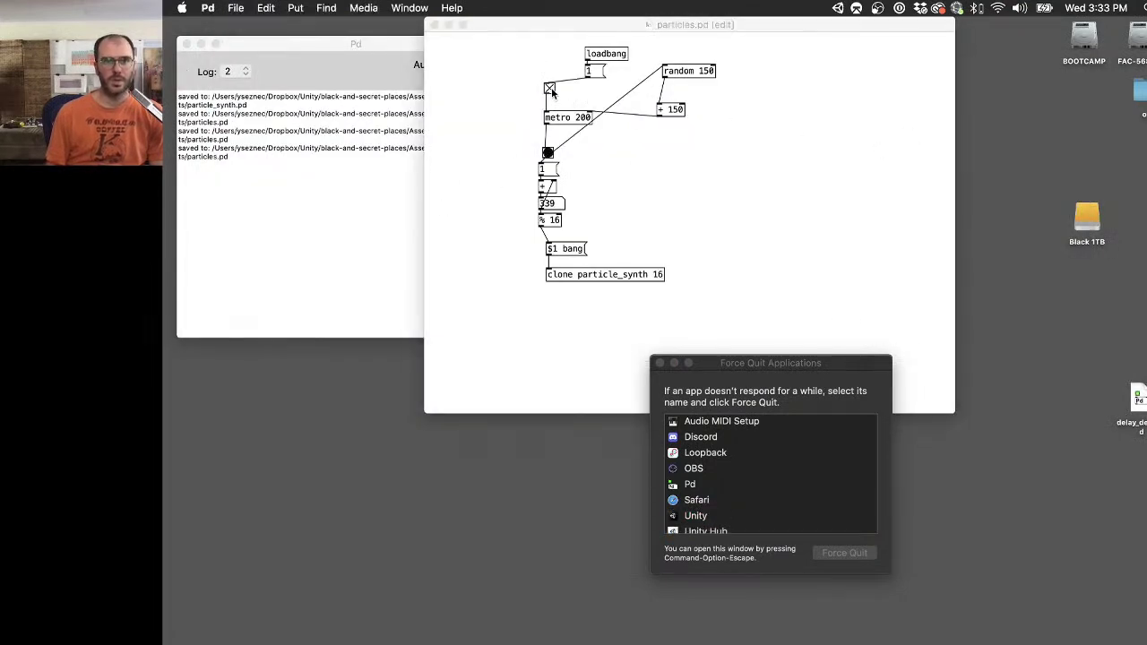
pyautogui.click(713, 130)
pyautogui.press('super+e')
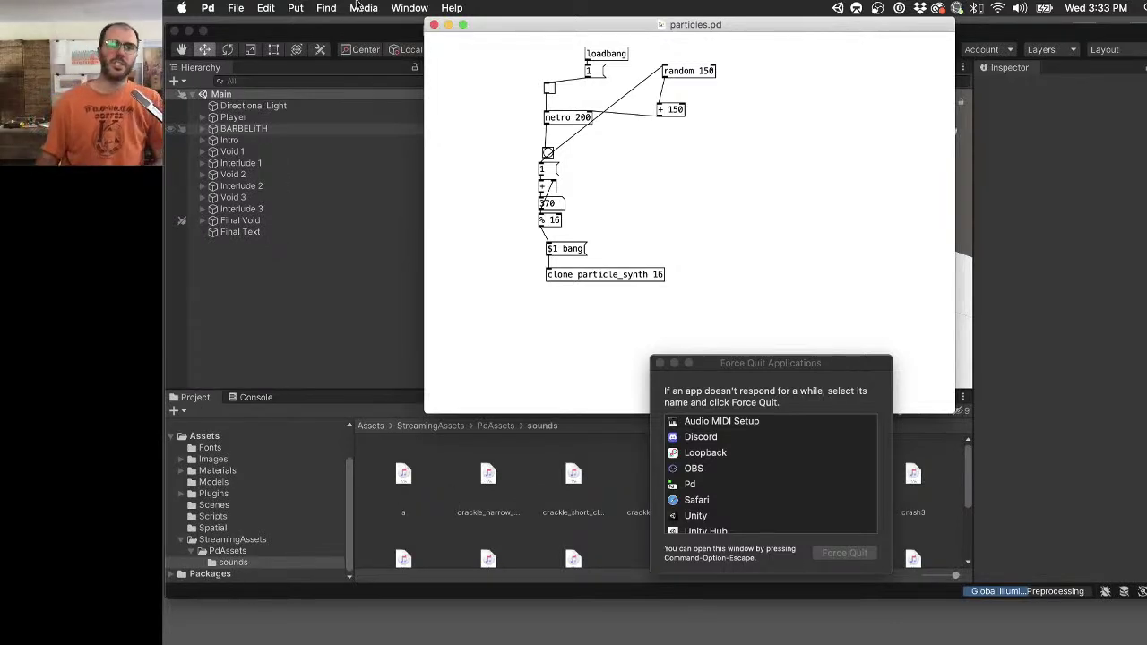
# Switch to Unity, expand Final Void's Particles group to reach the ParticleSounds1 objects, and dismiss the Force Quit window.
pyautogui.press('super+Tab')
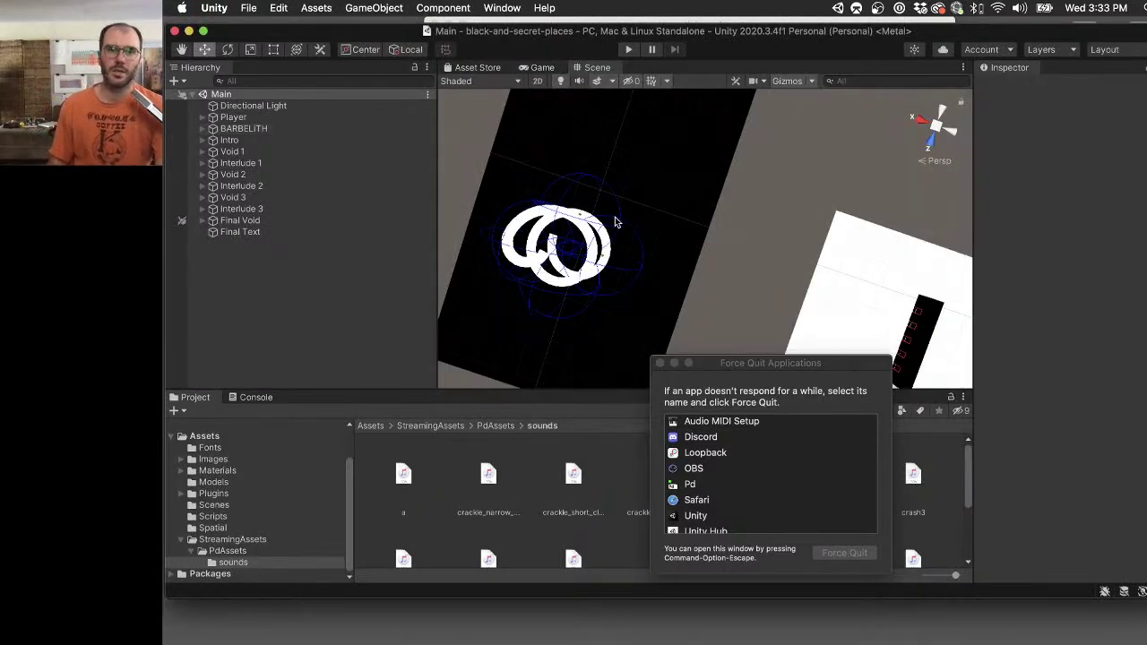
pyautogui.click(203, 198)
pyautogui.click(211, 256)
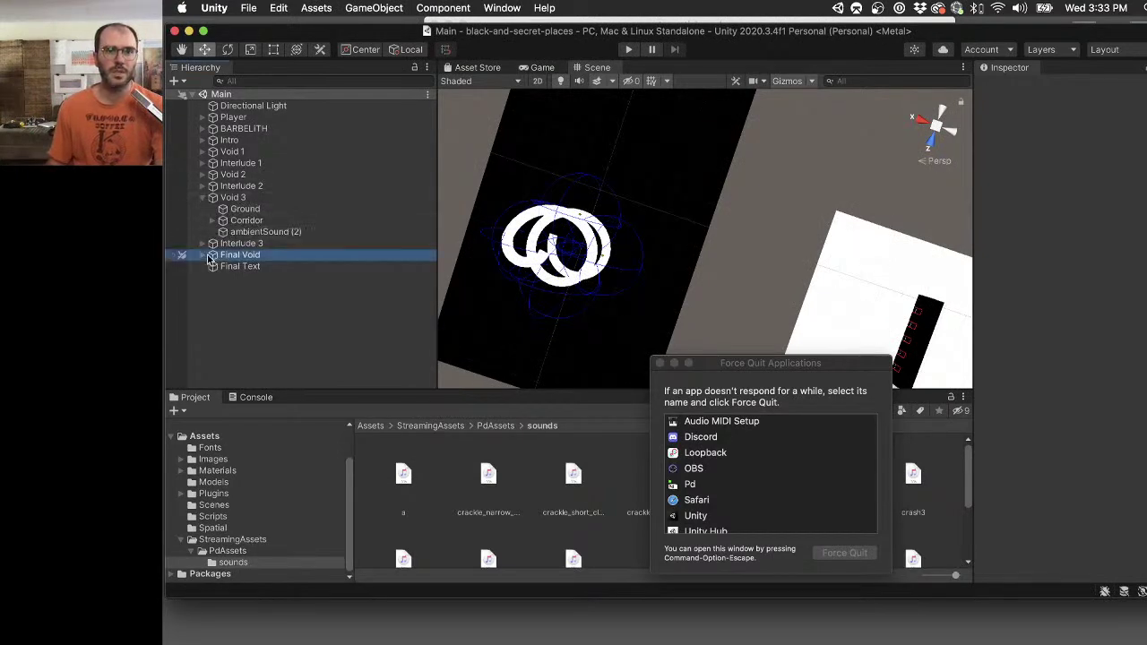
pyautogui.click(204, 256)
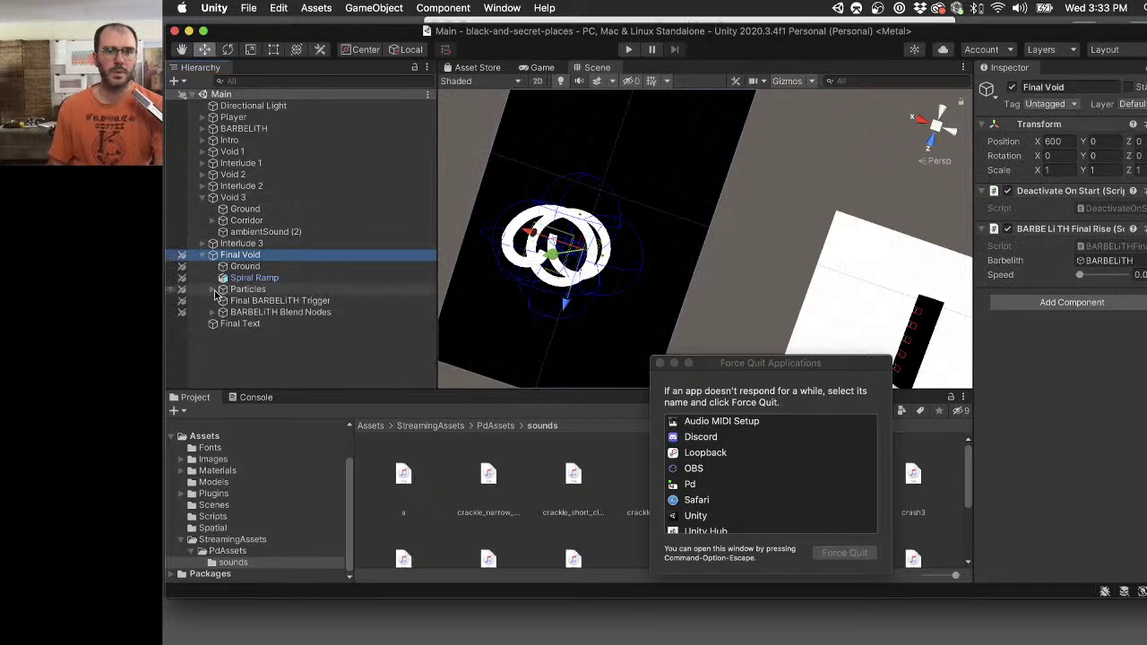
pyautogui.click(213, 290)
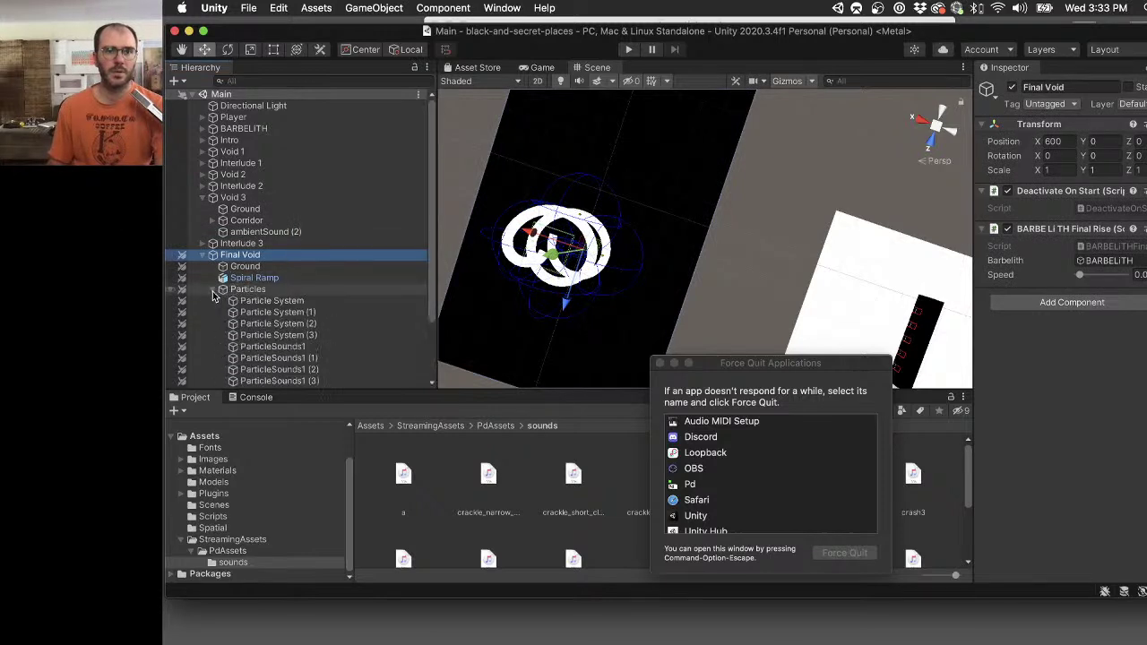
pyautogui.scroll(-3, 293, 307)
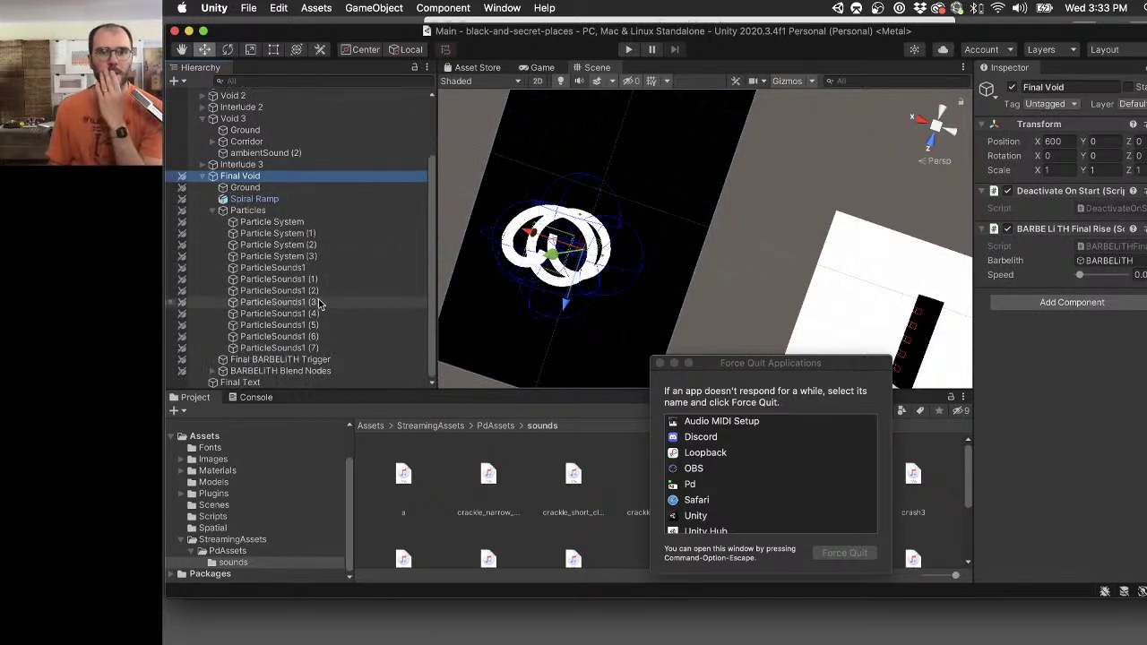
pyautogui.click(332, 349)
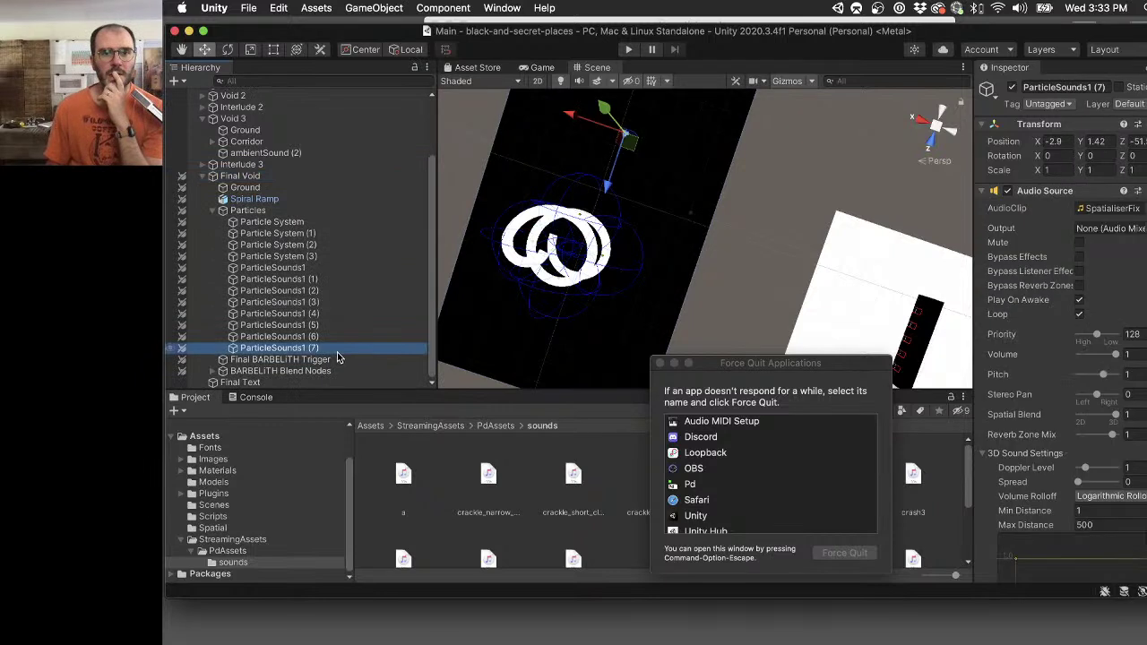
pyautogui.click(660, 363)
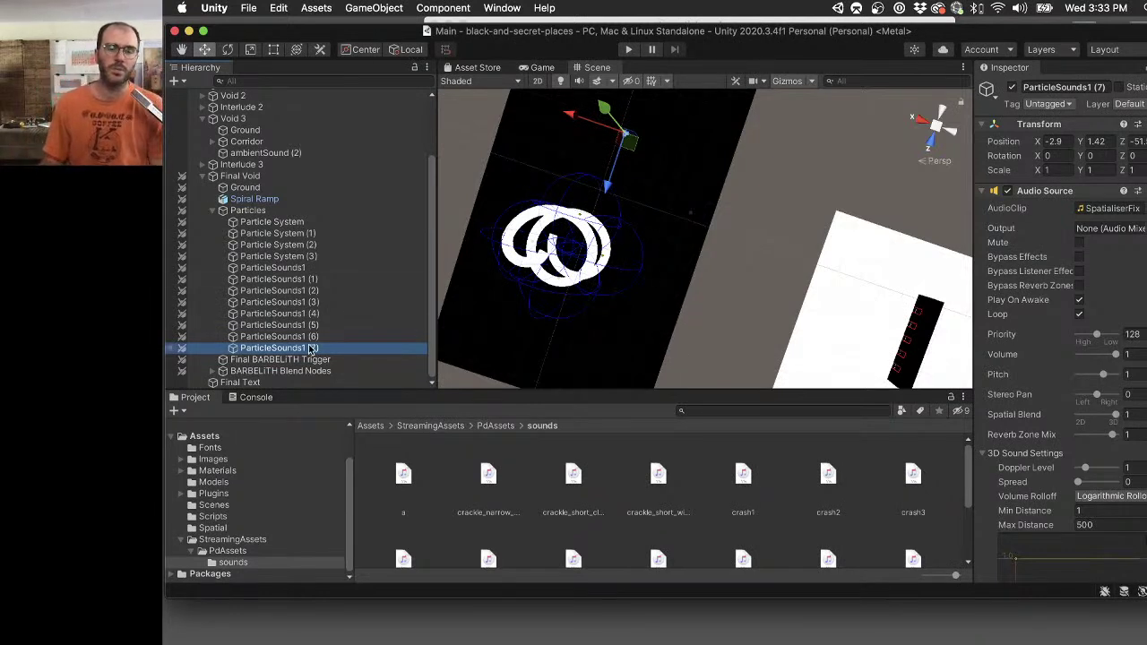
# Compare the first ParticleSounds1 sources' placements in the scene and delete ParticleSounds1 (1).
pyautogui.click(328, 280)
pyautogui.click(328, 291)
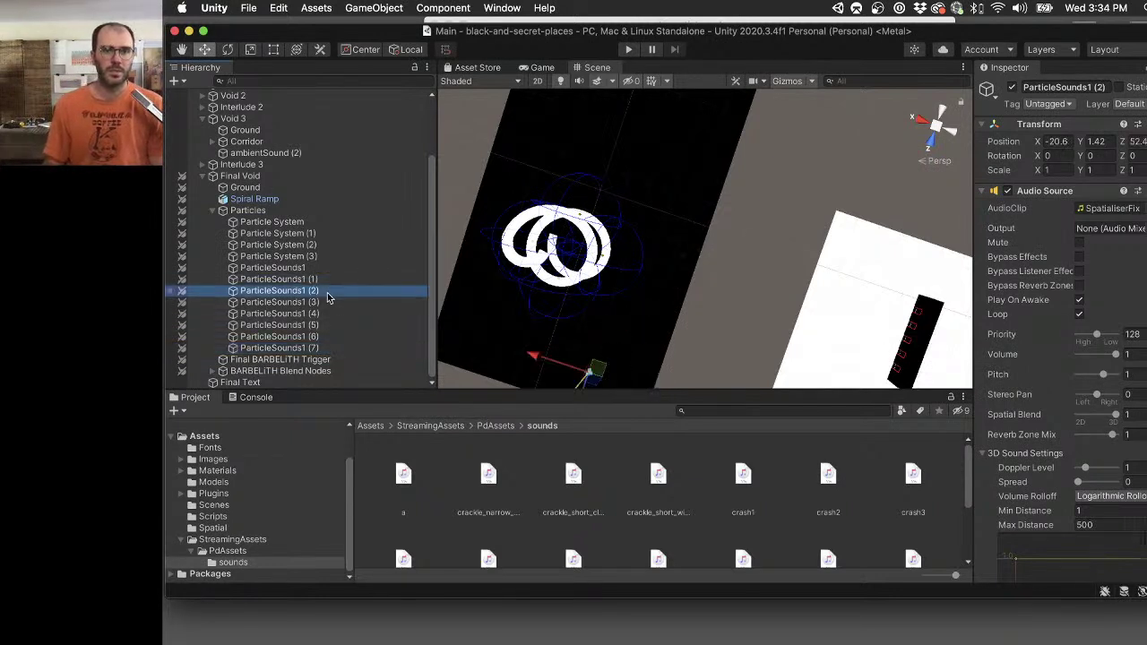
pyautogui.click(324, 280)
pyautogui.press('Up')
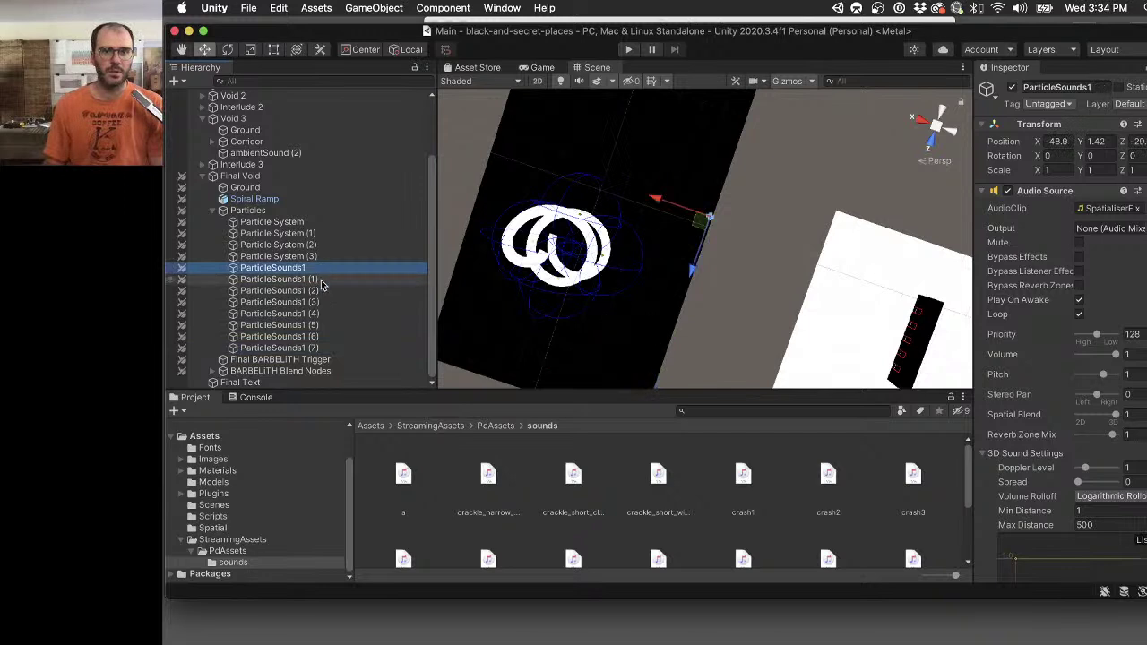
pyautogui.click(321, 280)
pyautogui.press('Up')
pyautogui.click(321, 280)
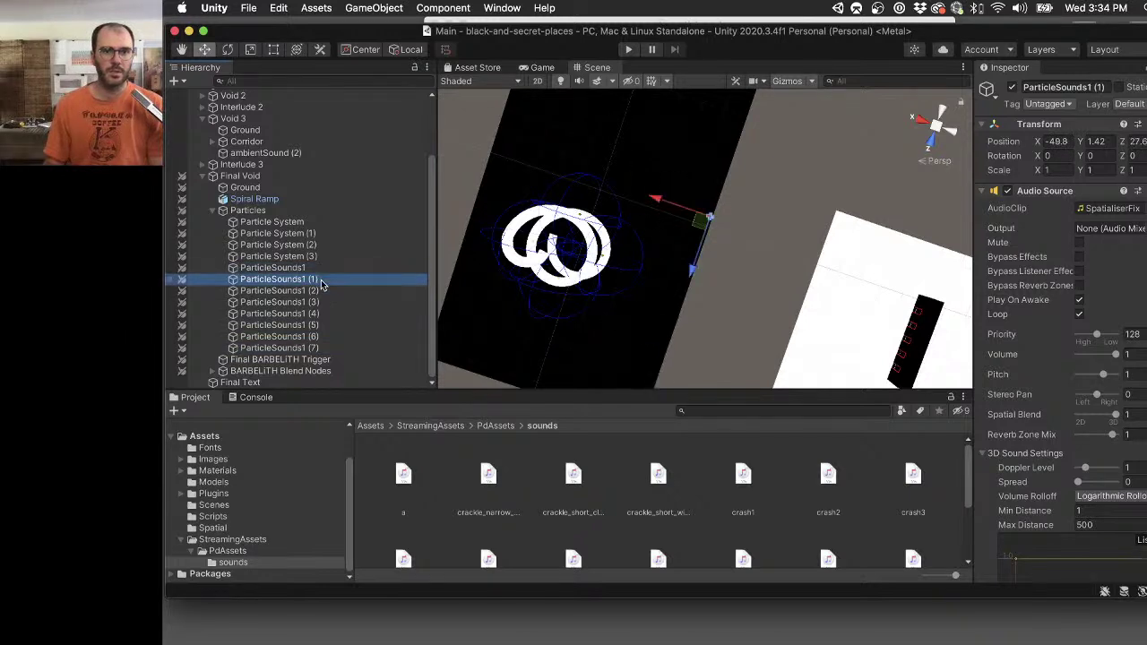
pyautogui.press('super+BackSpace')
# Delete ParticleSounds1 (3), (5) and (7) so that only every second sound source around the platform remains.
pyautogui.click(323, 291)
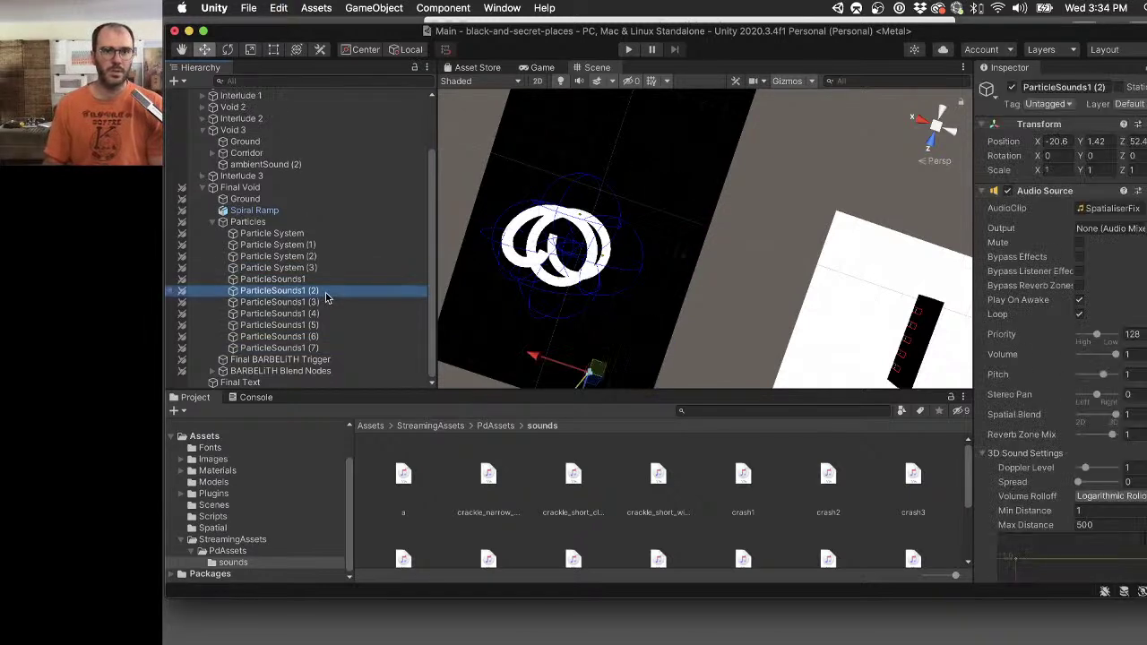
pyautogui.click(325, 303)
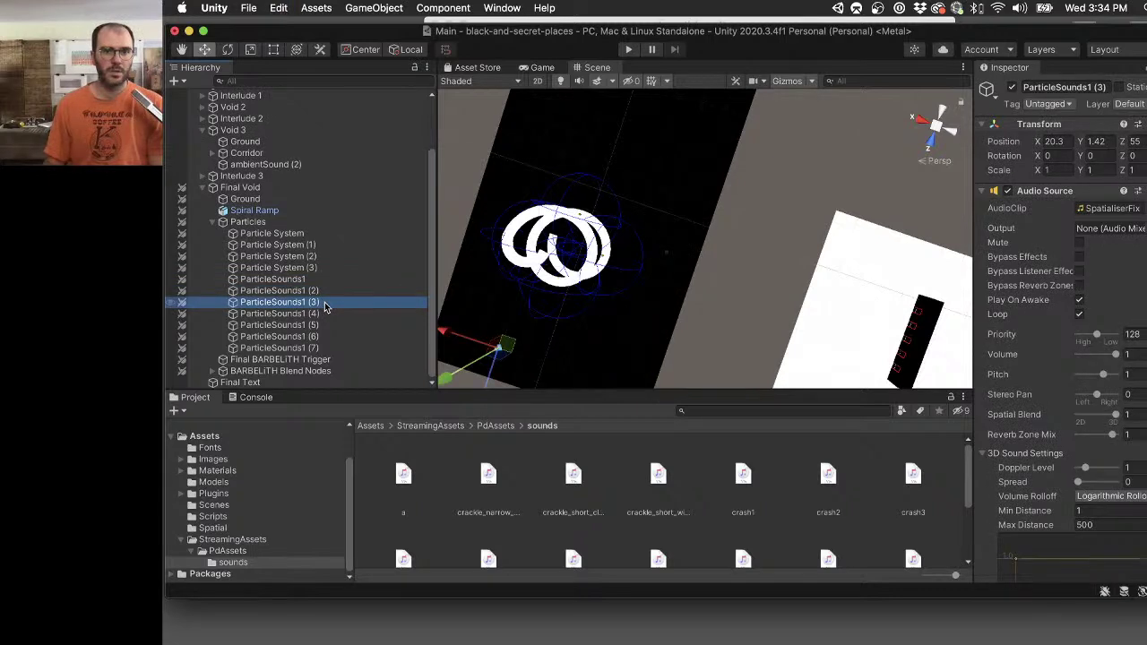
pyautogui.press('super+BackSpace')
pyautogui.click(323, 315)
pyautogui.click(323, 328)
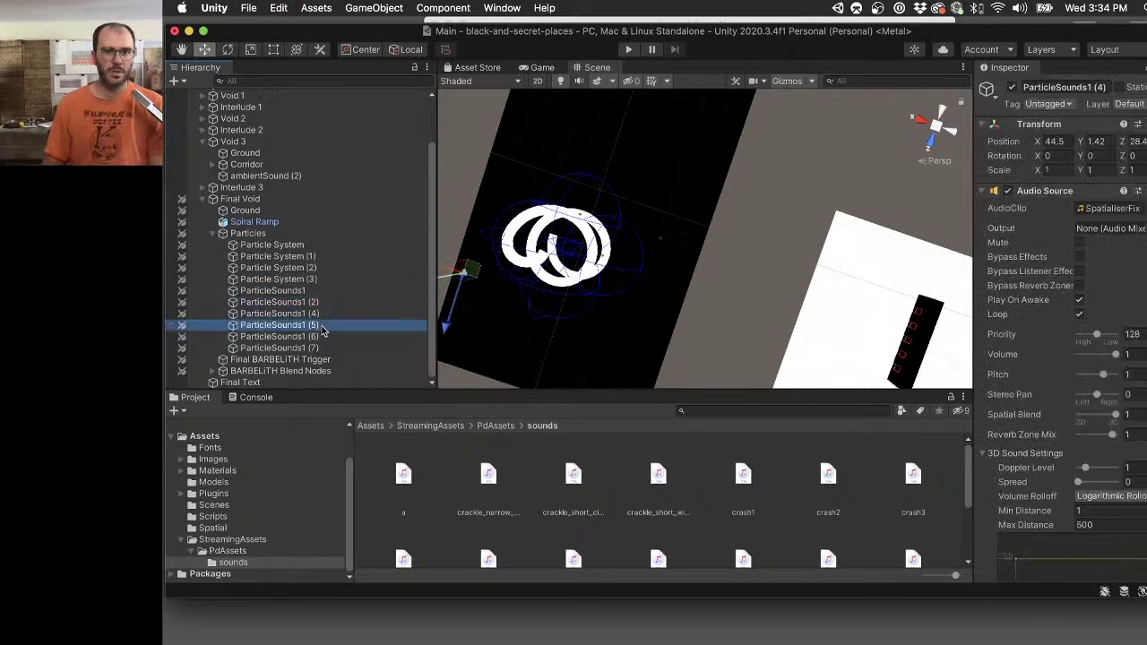
pyautogui.press('super+BackSpace')
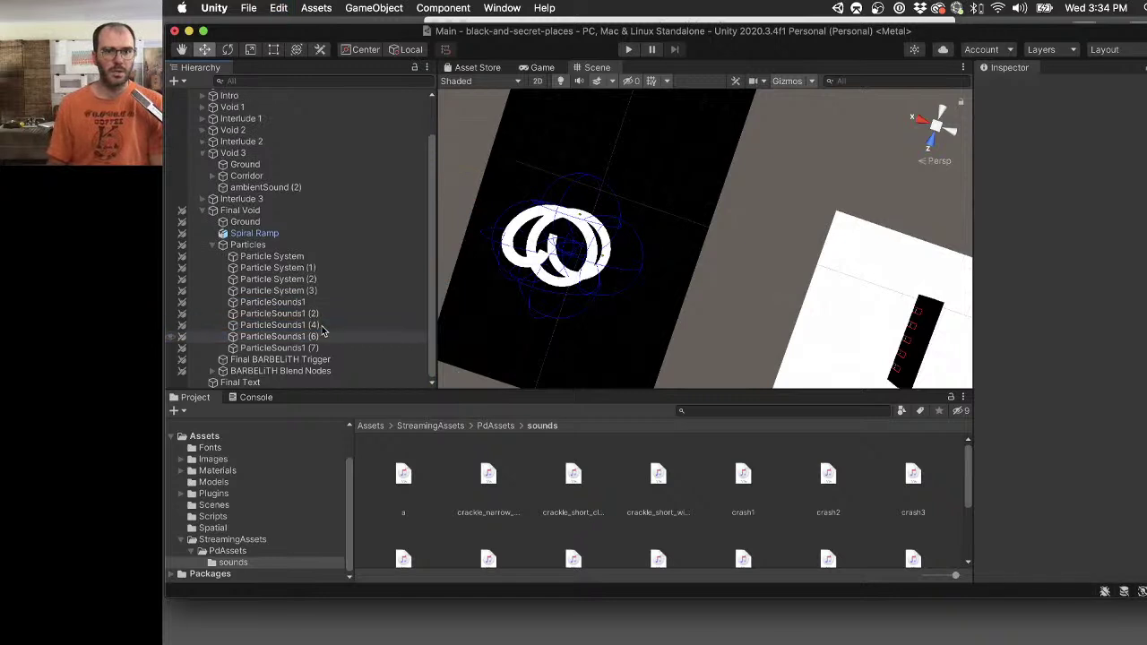
pyautogui.click(324, 336)
pyautogui.click(326, 348)
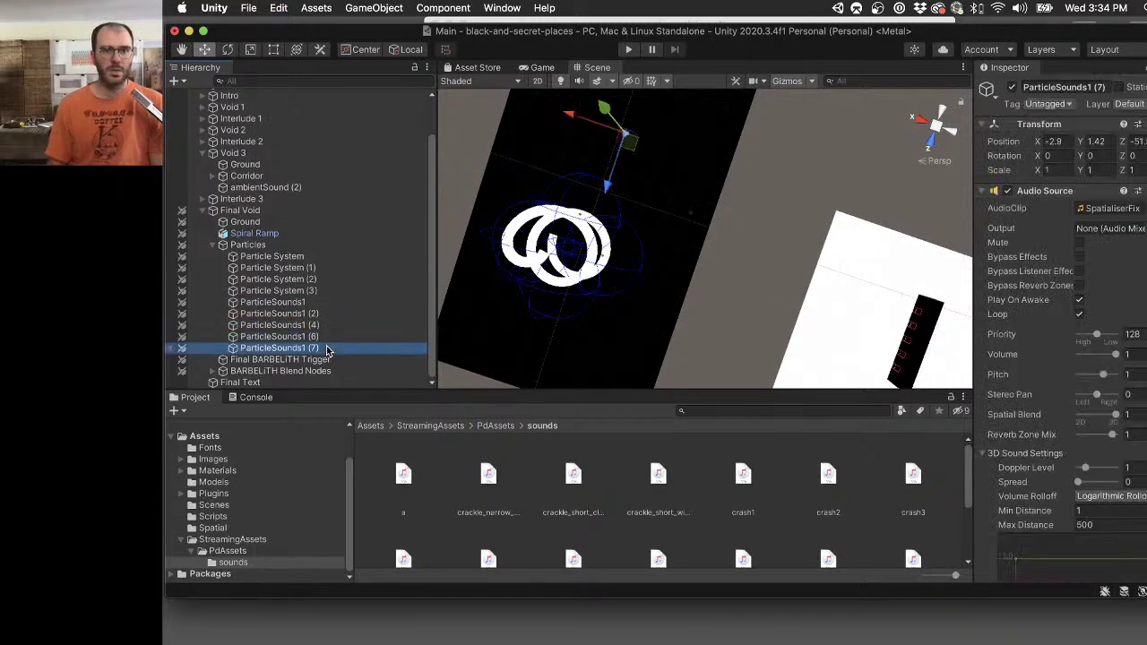
pyautogui.press('super+BackSpace')
# Move ParticleSounds1 outward to about X -64, Z 4.8, and check where the four particle systems sit.
pyautogui.click(333, 316)
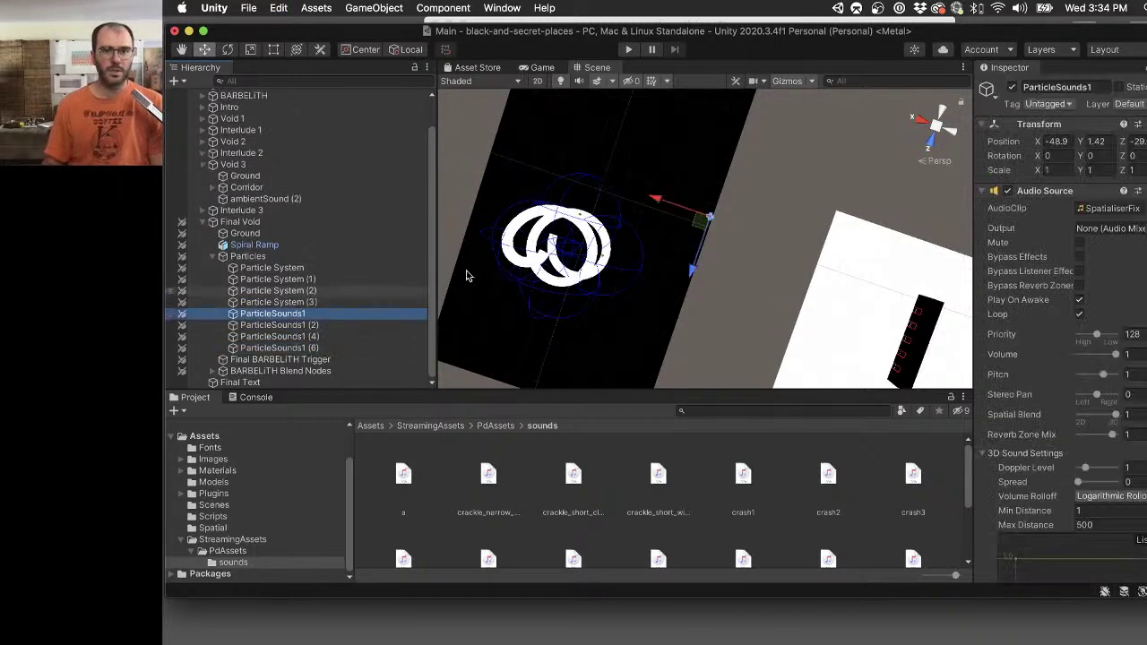
pyautogui.moveTo(700, 222); pyautogui.dragTo(715, 303)
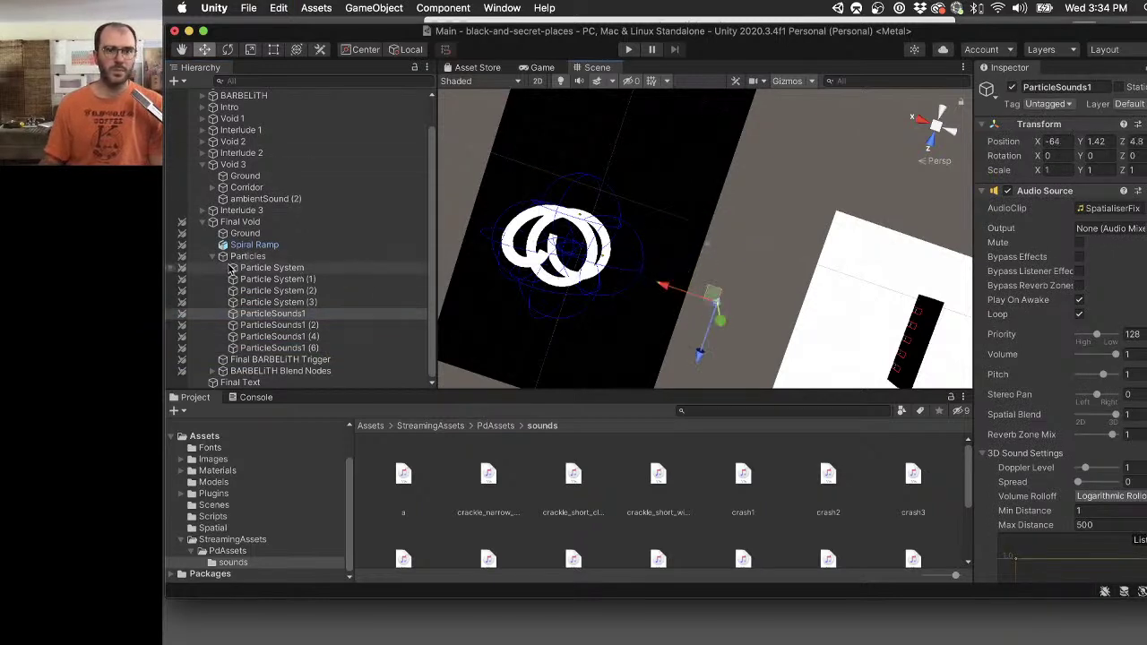
pyautogui.click(297, 268)
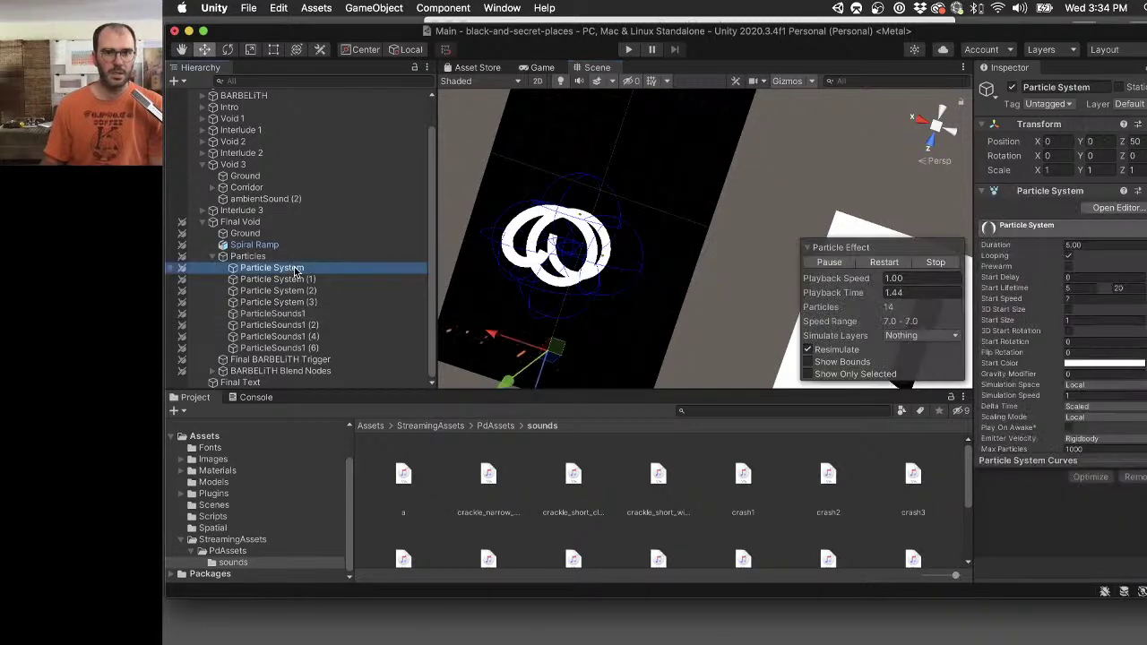
pyautogui.click(299, 281)
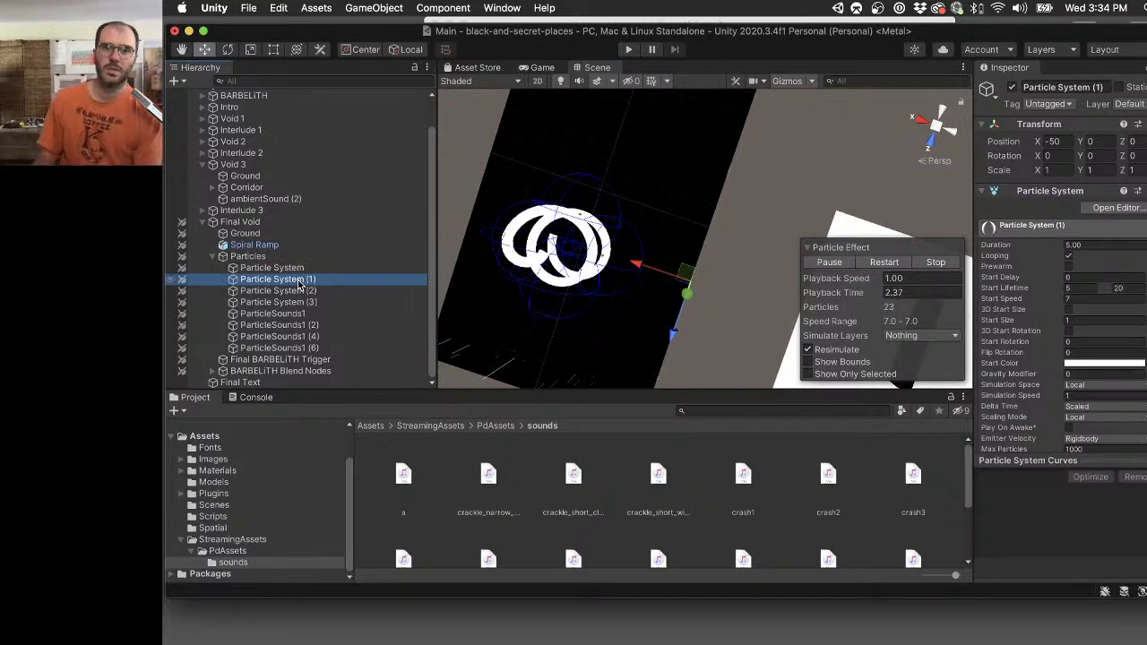
pyautogui.click(302, 292)
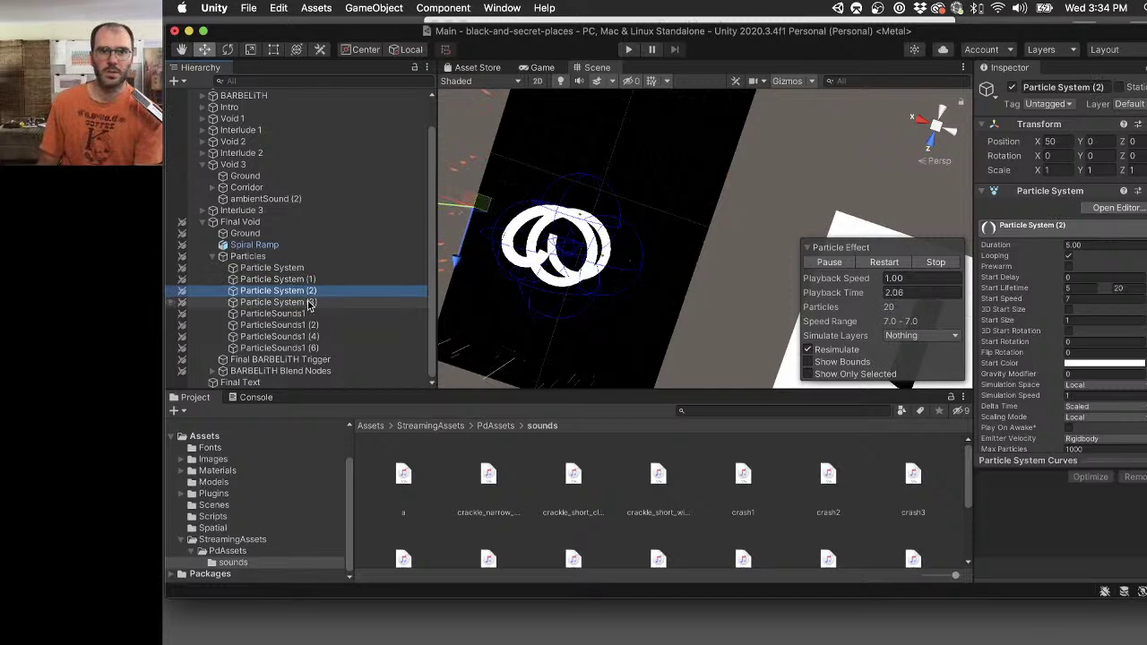
pyautogui.click(309, 303)
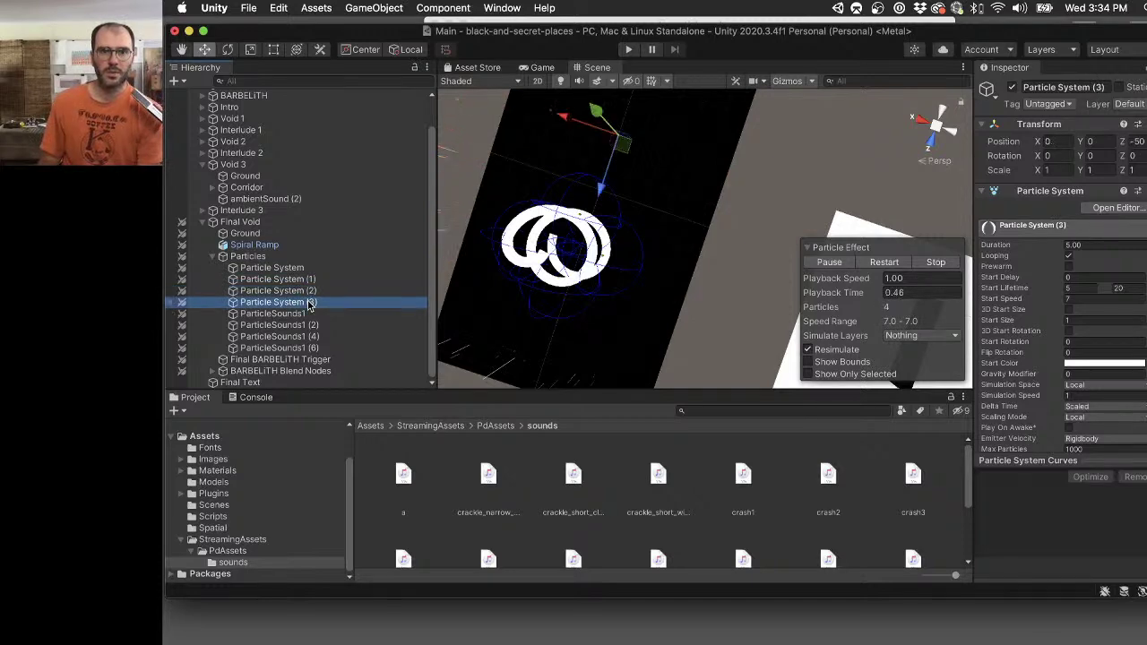
pyautogui.keyDown('alt'); pyautogui.moveTo(580, 297); pyautogui.dragTo(673, 300); pyautogui.keyUp('alt')
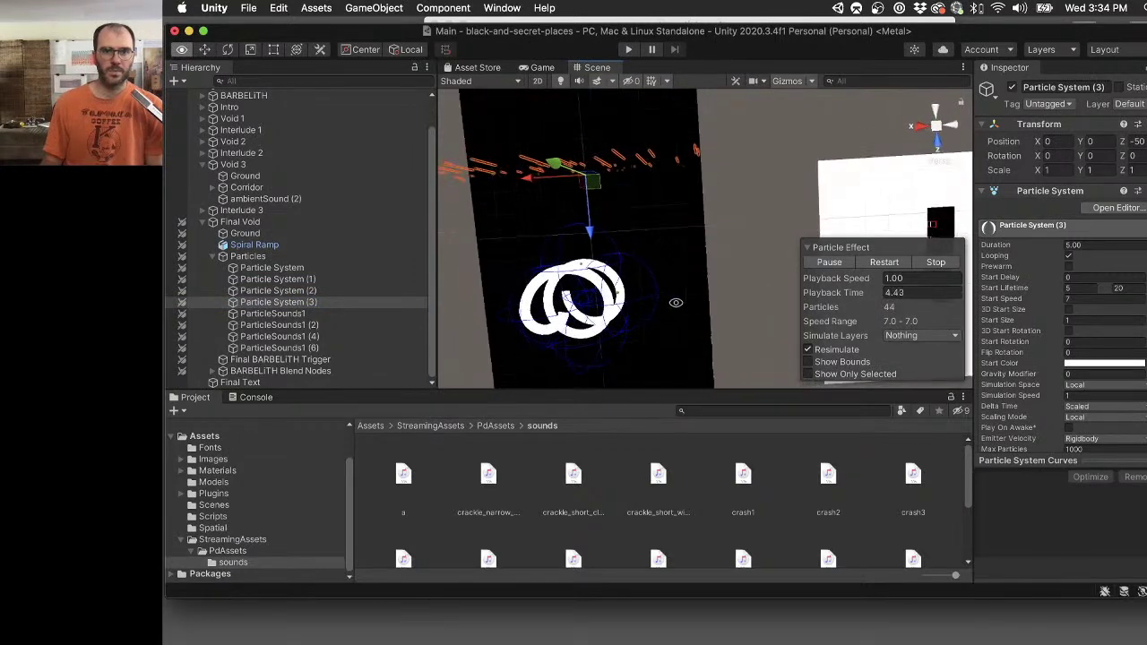
# Move ParticleSounds1 (2) to about X 1.7, Z 81.7, and place (4) and (6) outward on the platform's two remaining sides.
pyautogui.click(325, 315)
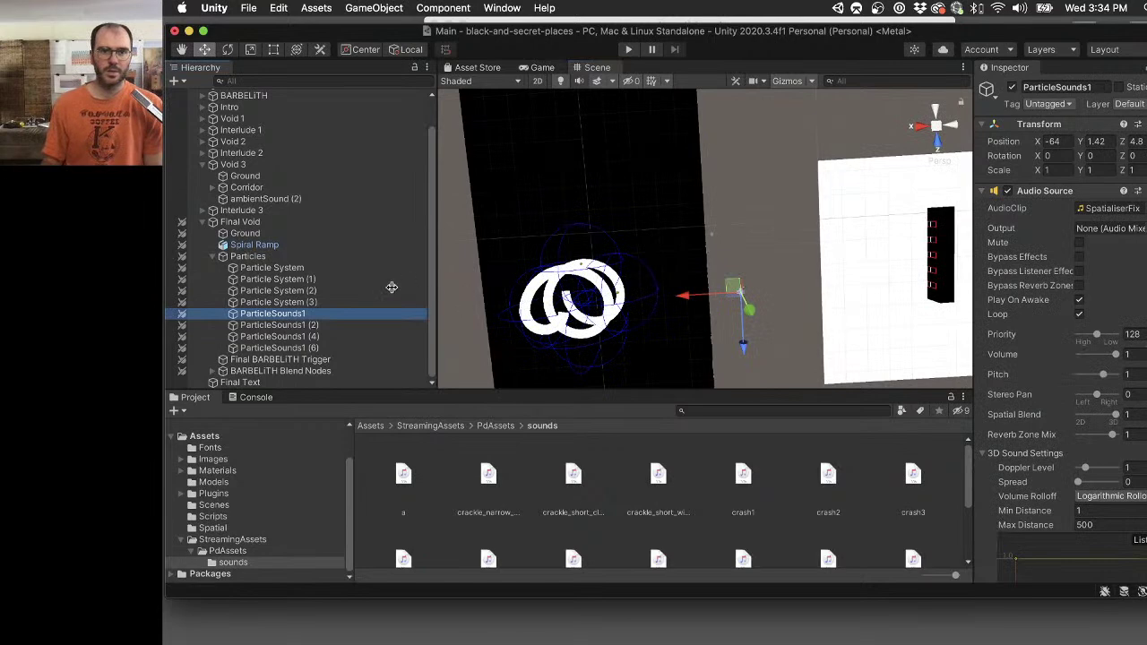
pyautogui.click(338, 330)
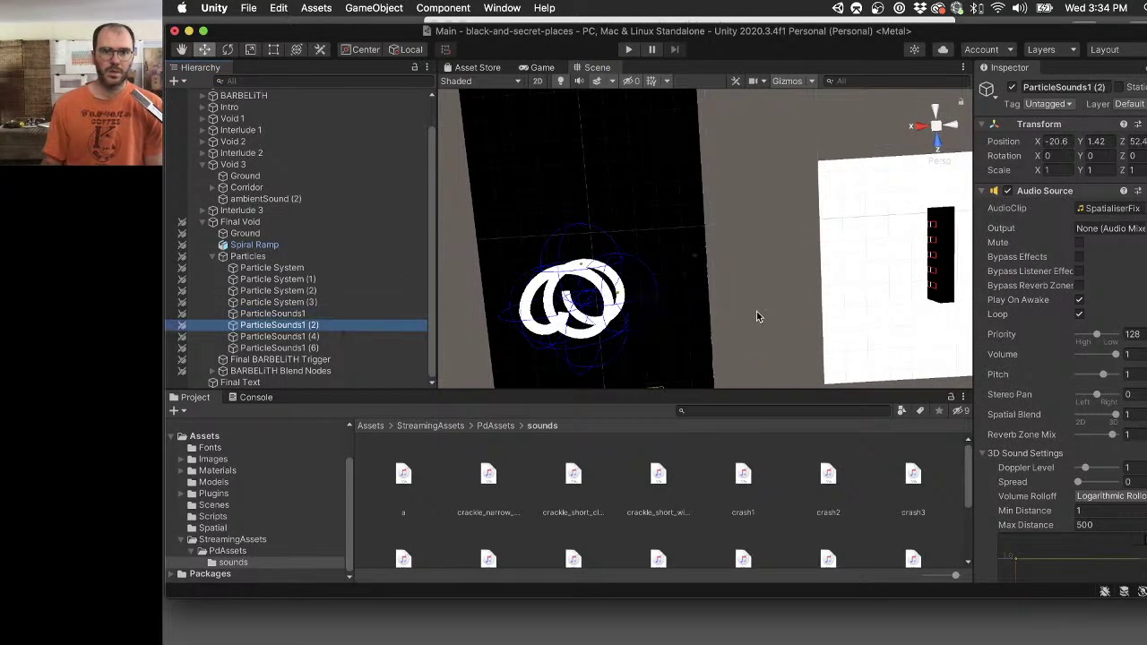
pyautogui.press('f')
pyautogui.moveTo(682, 339); pyautogui.dragTo(654, 379)
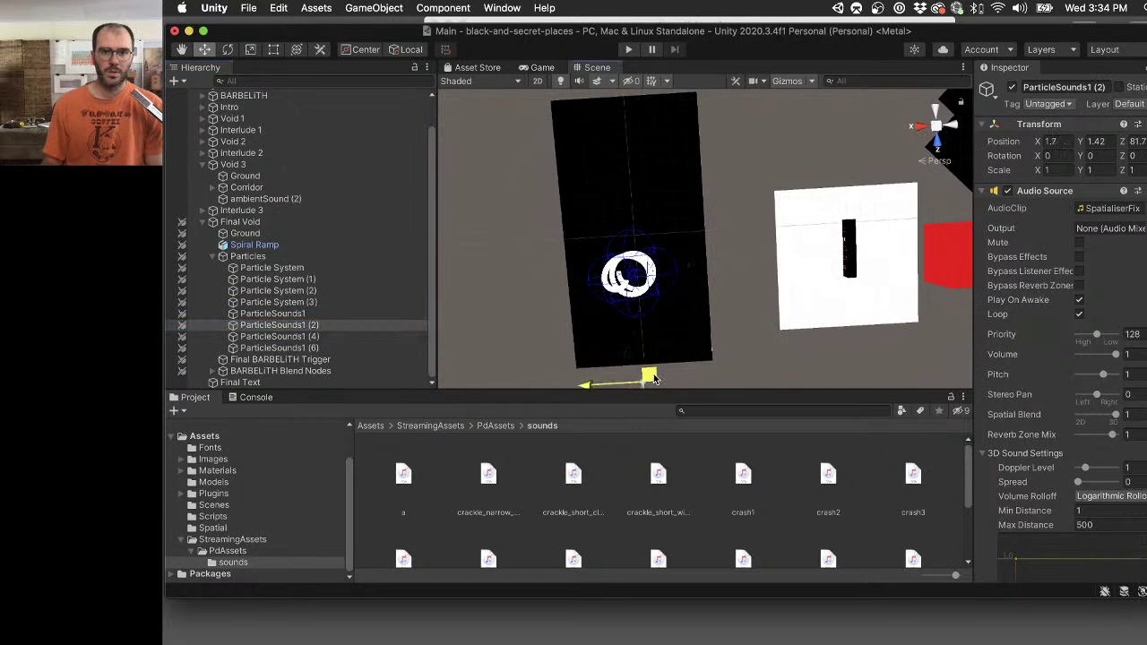
pyautogui.click(379, 336)
pyautogui.moveTo(585, 309); pyautogui.dragTo(554, 287)
pyautogui.click(332, 349)
pyautogui.moveTo(591, 225); pyautogui.dragTo(635, 188)
# Examine the 3D sound settings shared by the four ParticleSounds1 sources, and the module settings of the first Particle System.
pyautogui.scroll(-5, 1049, 355)
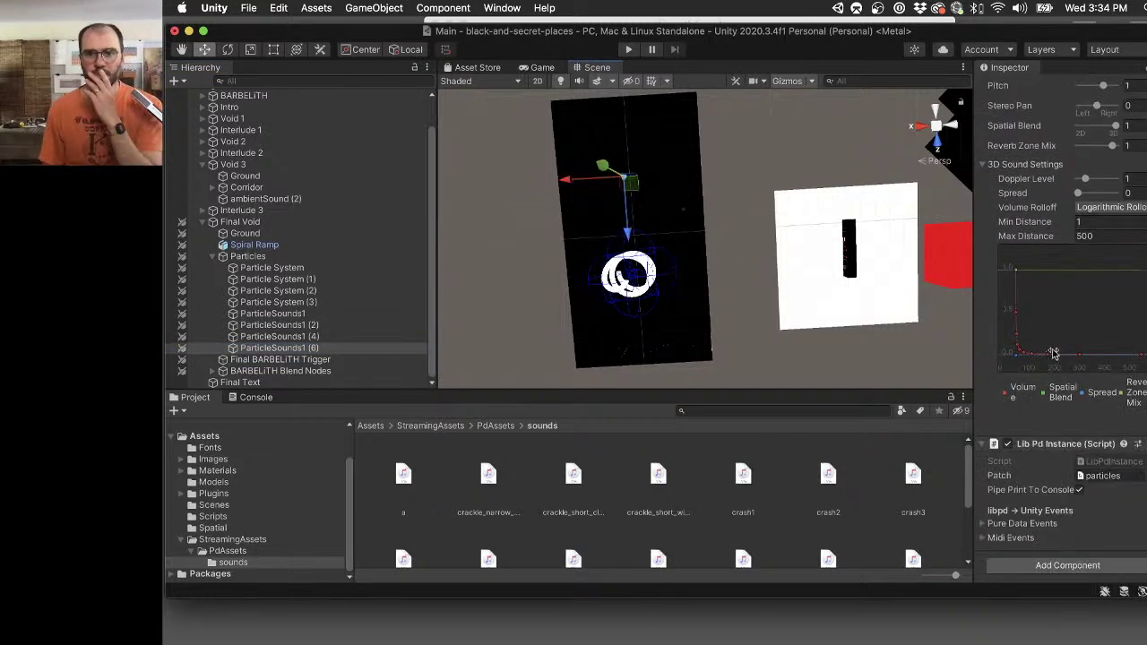
pyautogui.click(342, 305)
pyautogui.click(341, 314)
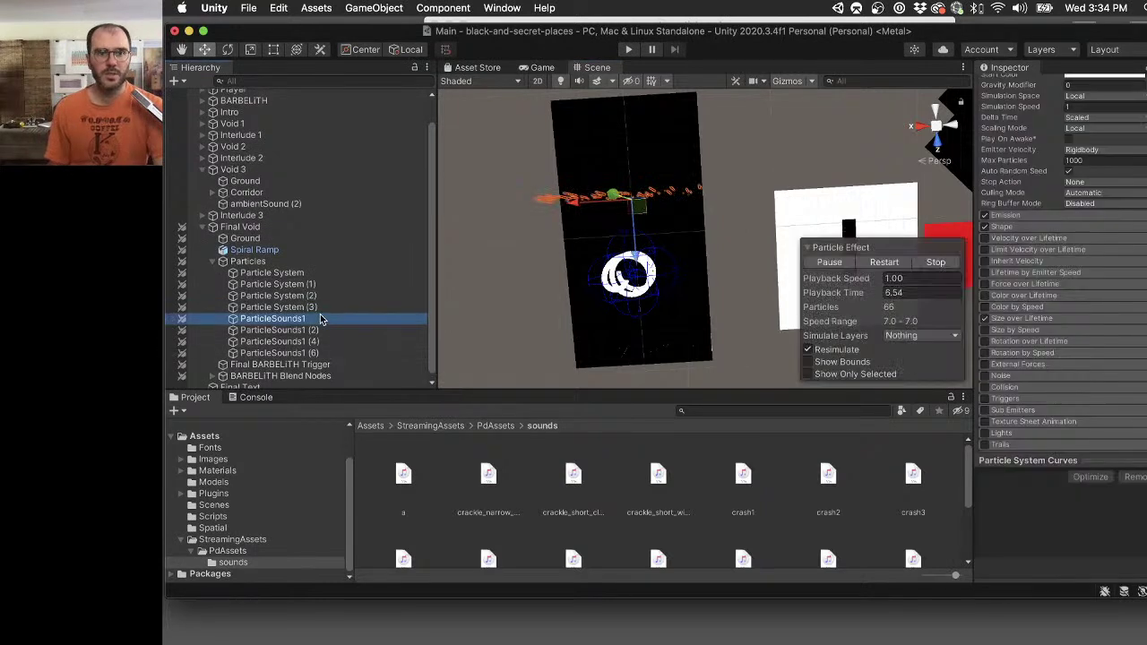
pyautogui.keyDown('shift'); pyautogui.click(346, 350); pyautogui.keyUp('shift')
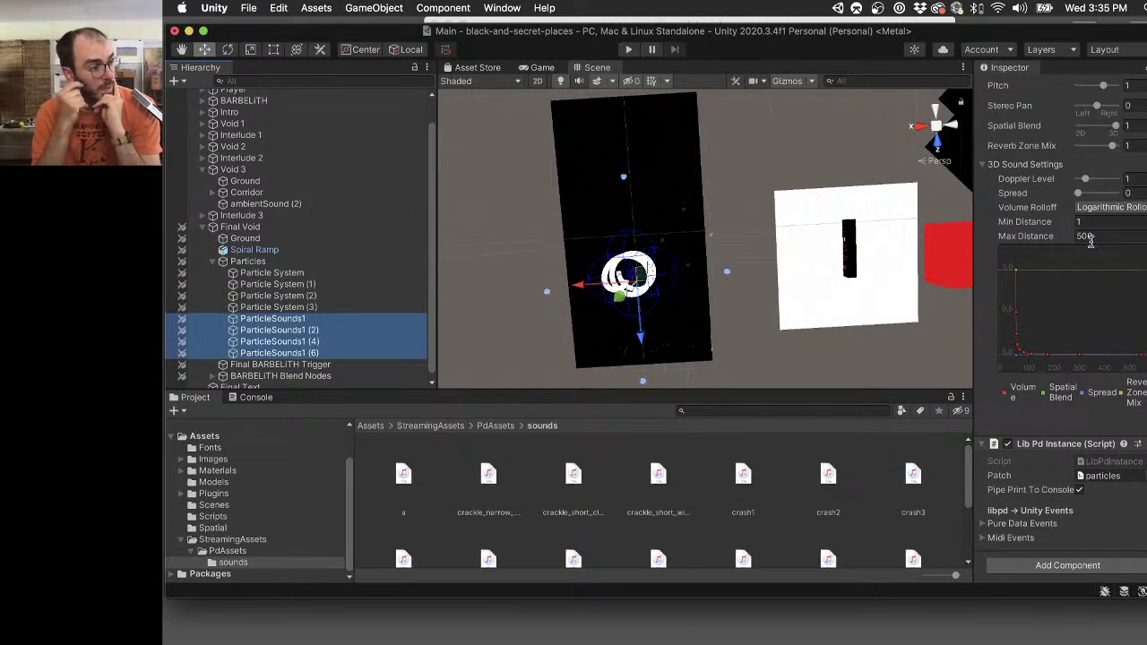
pyautogui.click(1080, 236)
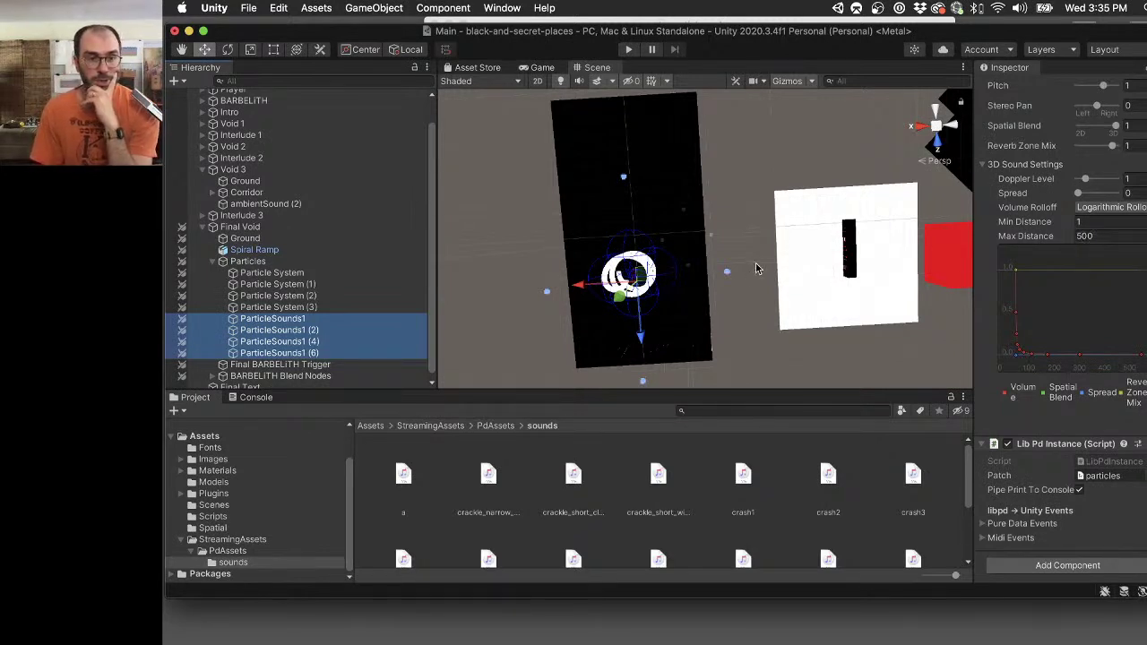
pyautogui.click(304, 273)
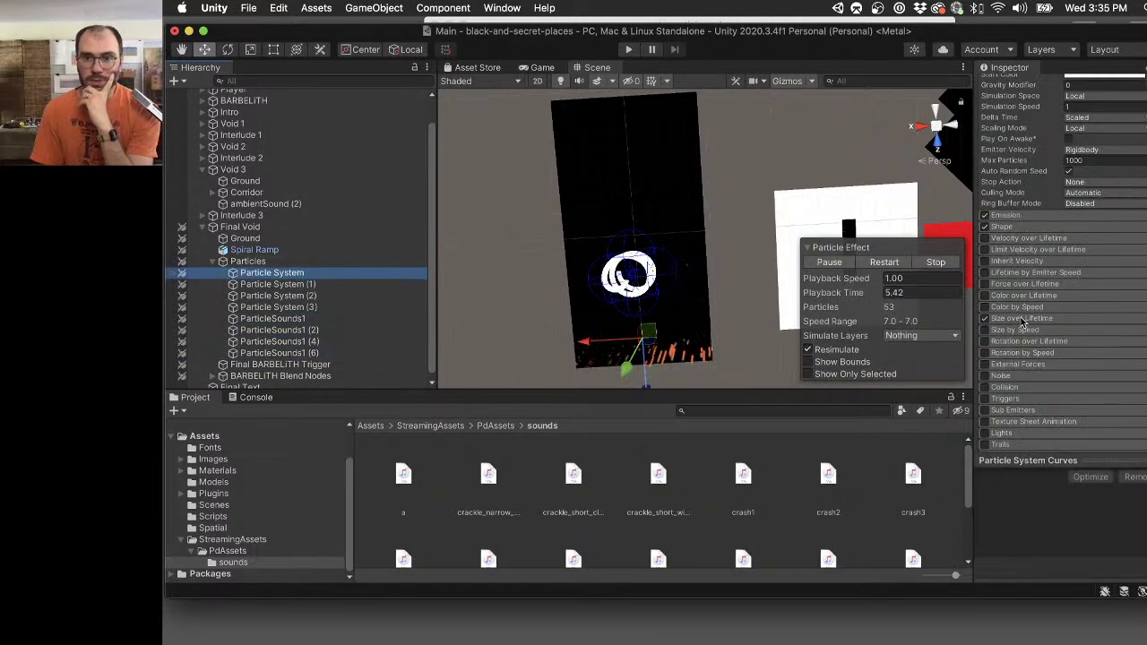
# Examine the first Particle System's main settings, its particles in the scene, and the placement of ParticleSounds1 beside the platform.
pyautogui.scroll(5, 1029, 182)
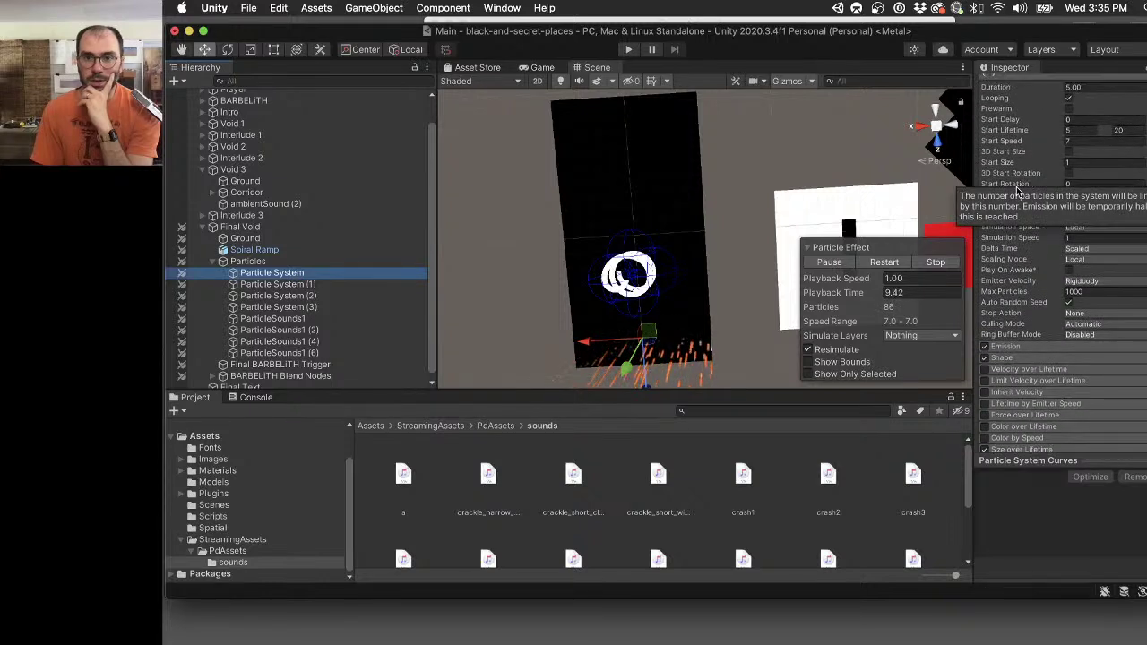
pyautogui.scroll(4, 1033, 209)
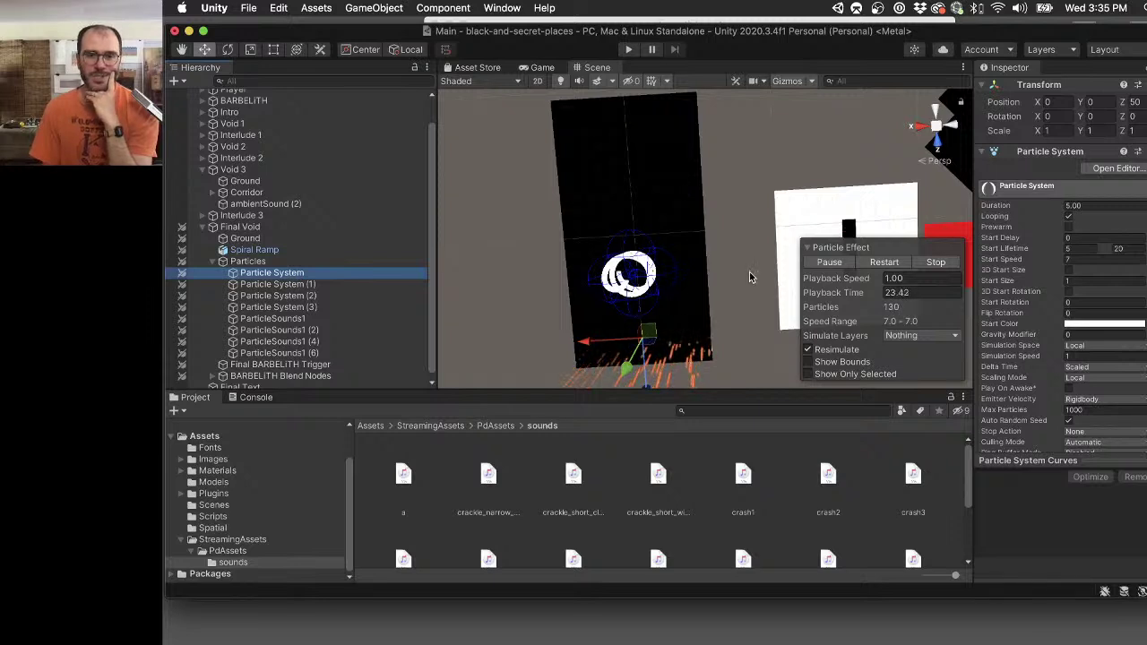
pyautogui.keyDown('alt'); pyautogui.moveTo(681, 299); pyautogui.dragTo(681, 300); pyautogui.keyUp('alt')
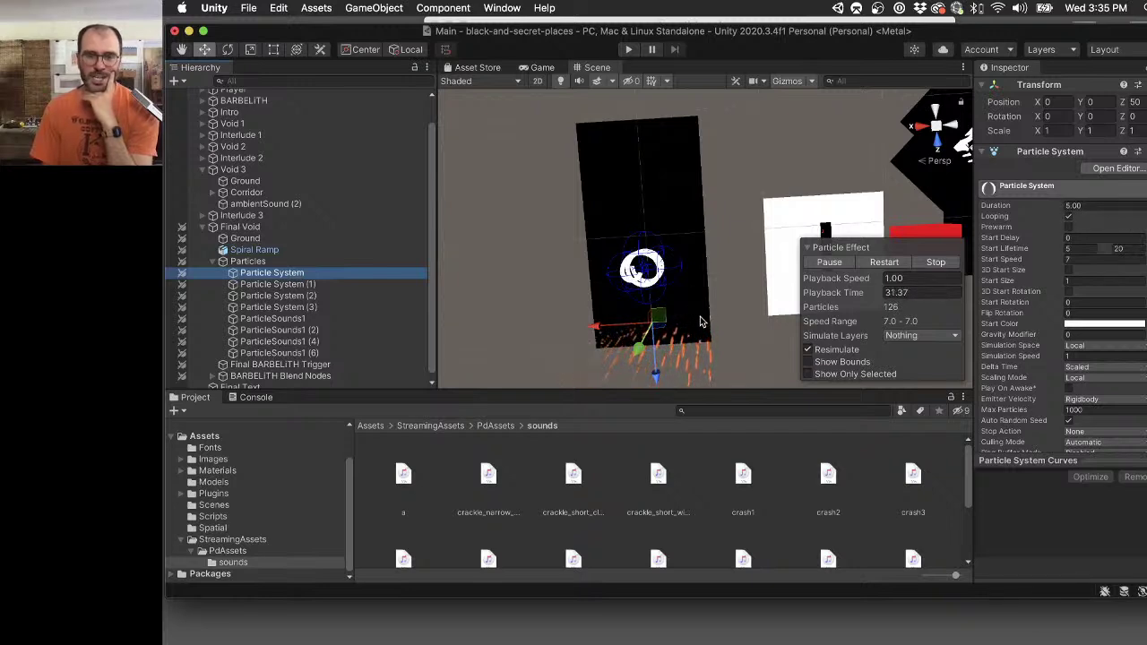
pyautogui.keyDown('alt'); pyautogui.moveTo(730, 322); pyautogui.dragTo(671, 7); pyautogui.keyUp('alt')
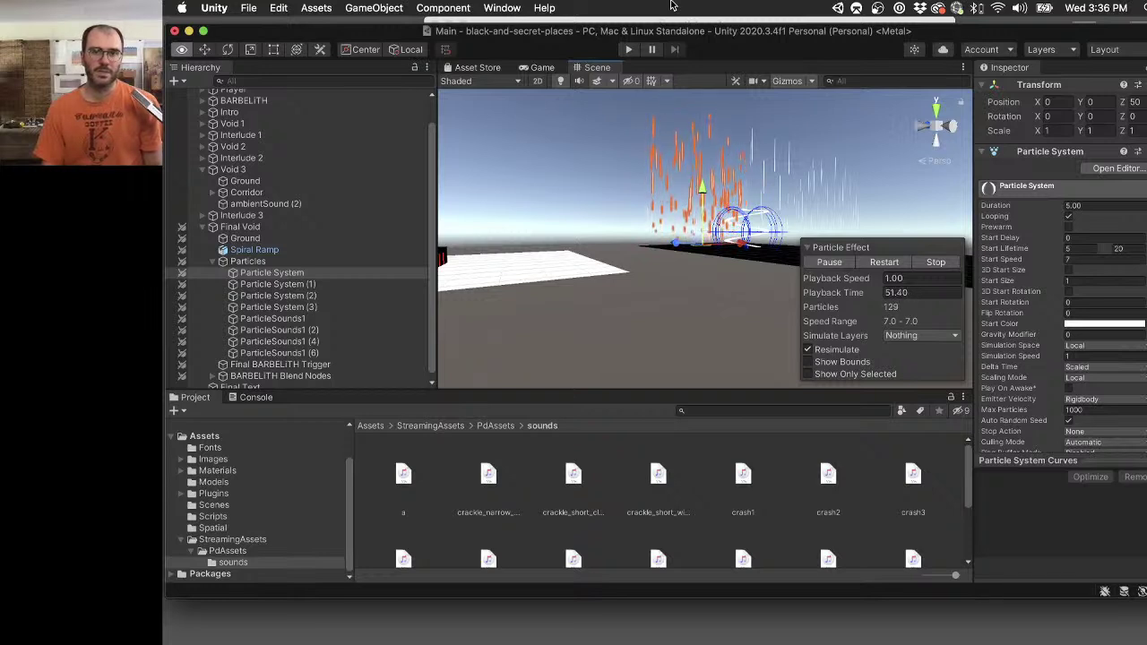
pyautogui.keyDown('alt'); pyautogui.moveTo(668, 188); pyautogui.dragTo(678, 254); pyautogui.keyUp('alt')
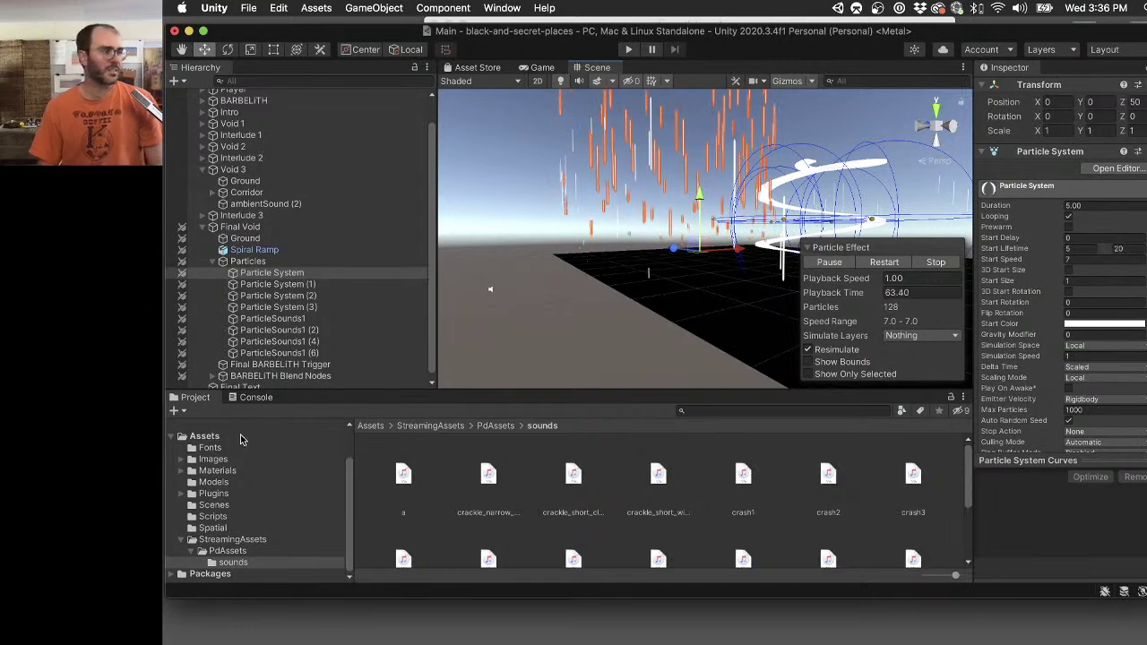
pyautogui.keyDown('alt'); pyautogui.moveTo(627, 296); pyautogui.dragTo(673, 389); pyautogui.keyUp('alt')
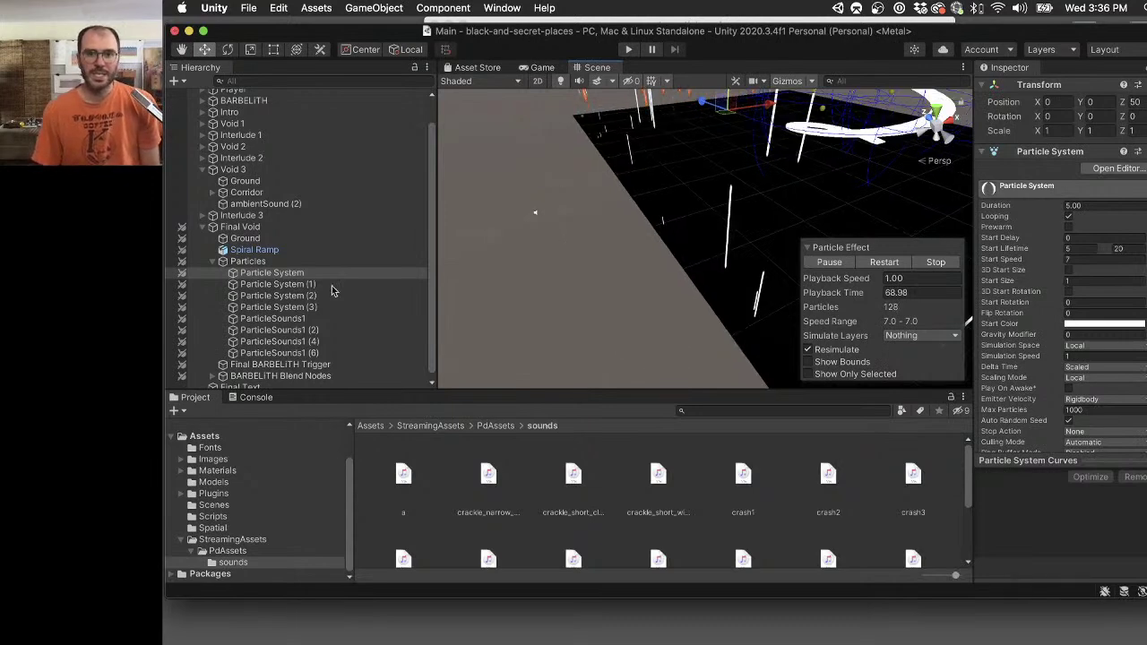
pyautogui.click(318, 319)
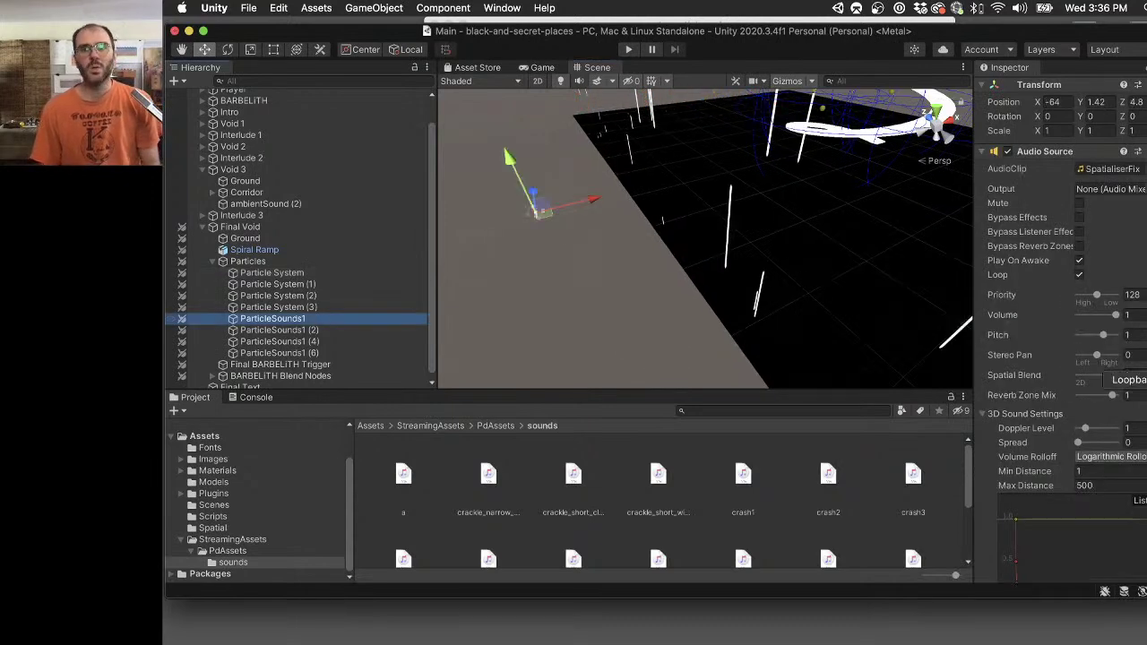
# Switch to Pd, open particle_synth from the clone object in particles.pd, and delete its dac~ object.
pyautogui.press('super+Tab')
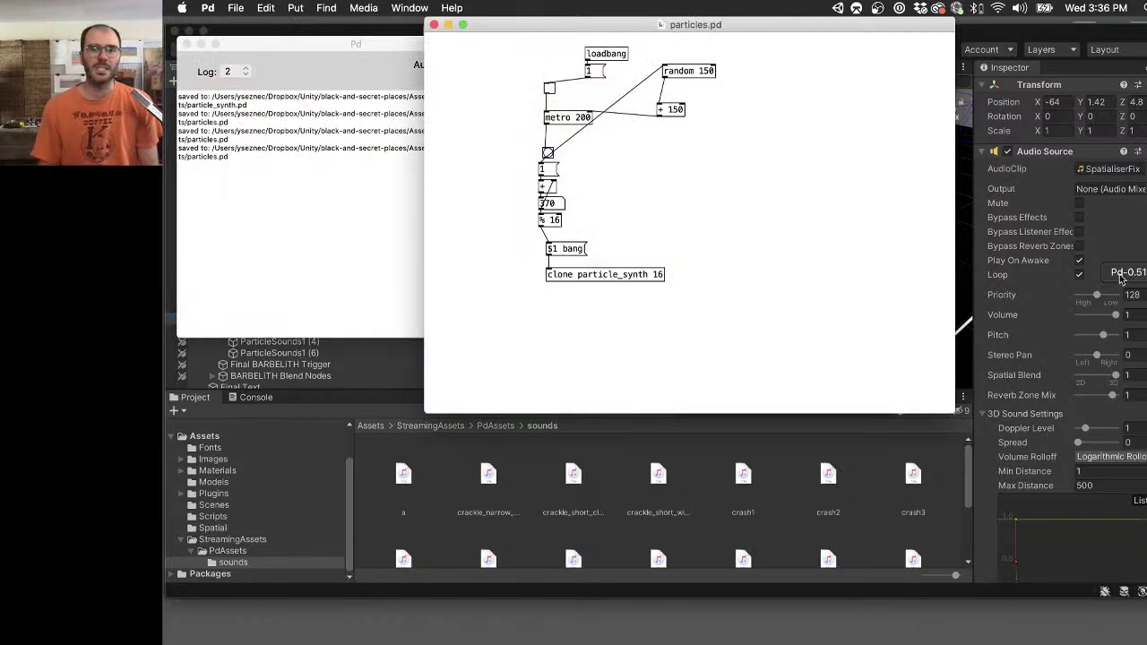
pyautogui.click(602, 280)
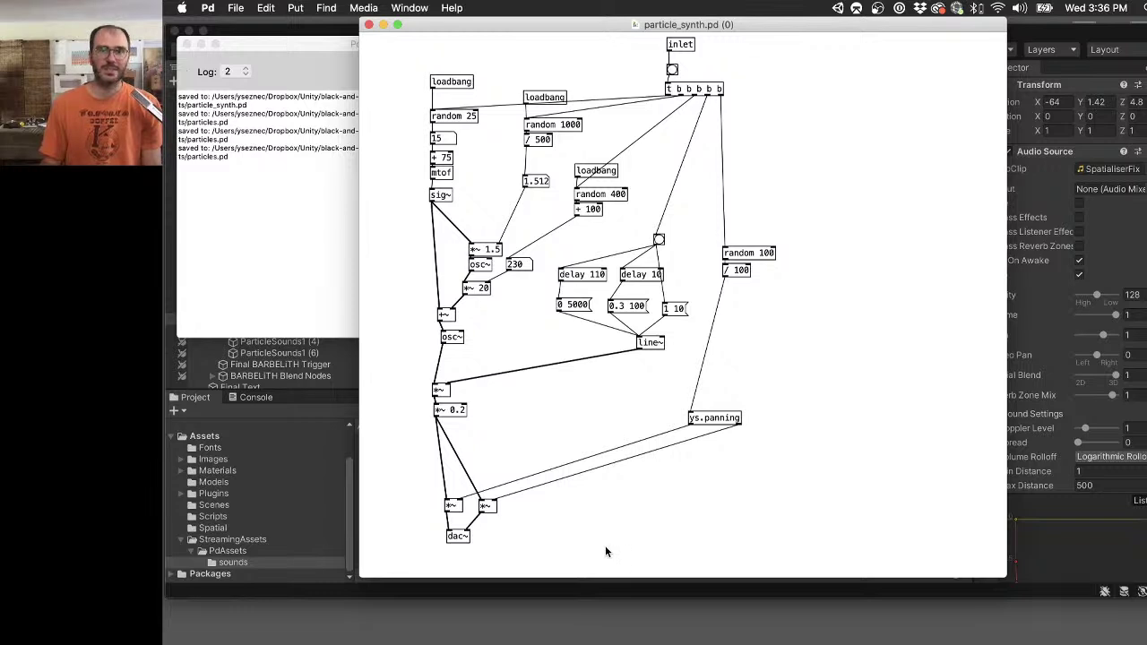
pyautogui.press('super+e')
pyautogui.moveTo(496, 548); pyautogui.dragTo(440, 532)
pyautogui.press('BackSpace')
# Add two outlet~ objects to particle_synth.pd, connect one to each panning *~ output, then save and close the patch.
pyautogui.press('super+1')
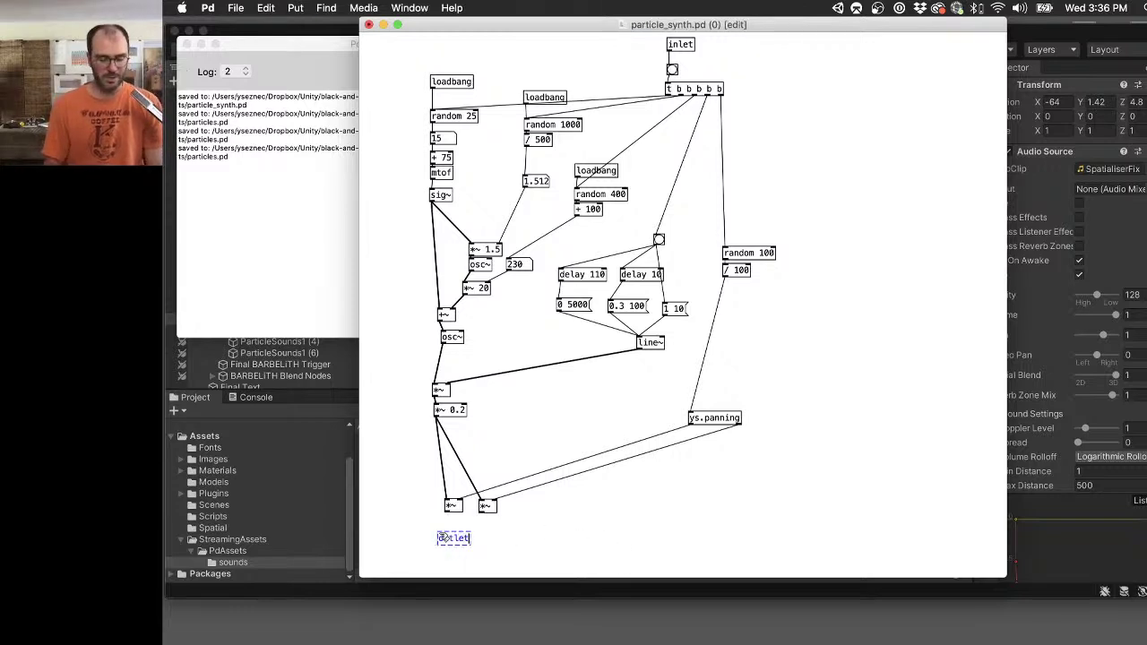
pyautogui.write('outlet~')
pyautogui.click(609, 519)
pyautogui.press('super+1')
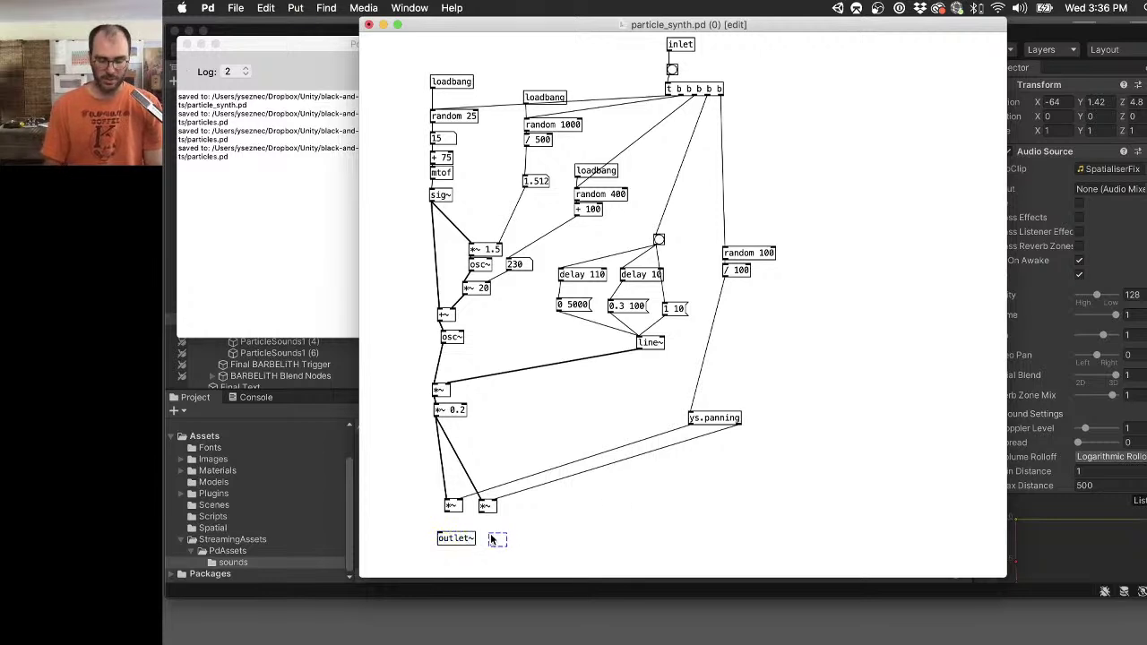
pyautogui.click(537, 520)
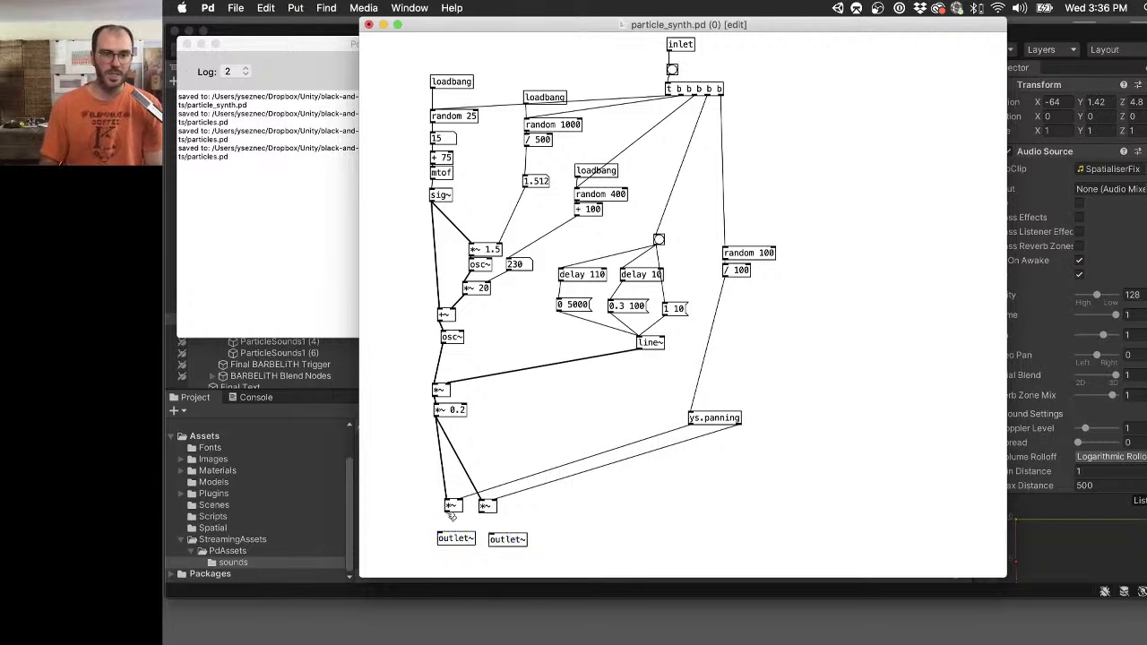
pyautogui.moveTo(449, 513)
pyautogui.mouseDown()
pyautogui.moveTo(440, 535)
pyautogui.moveTo(491, 535)
pyautogui.mouseUp()
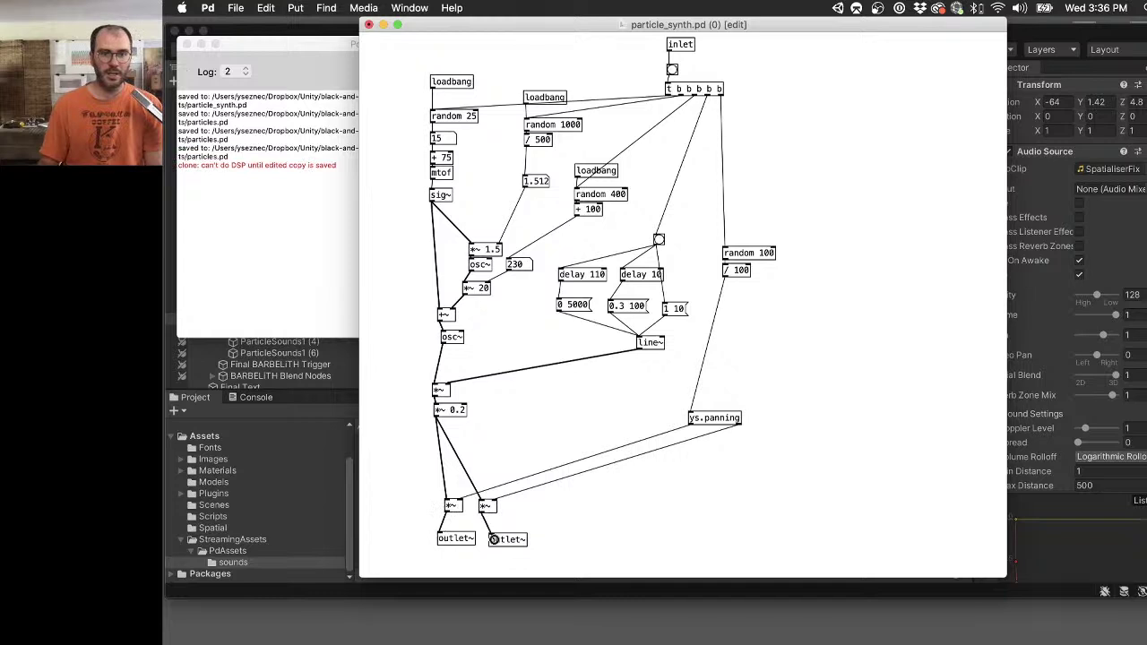
pyautogui.press('super+s')
pyautogui.press('super+w')
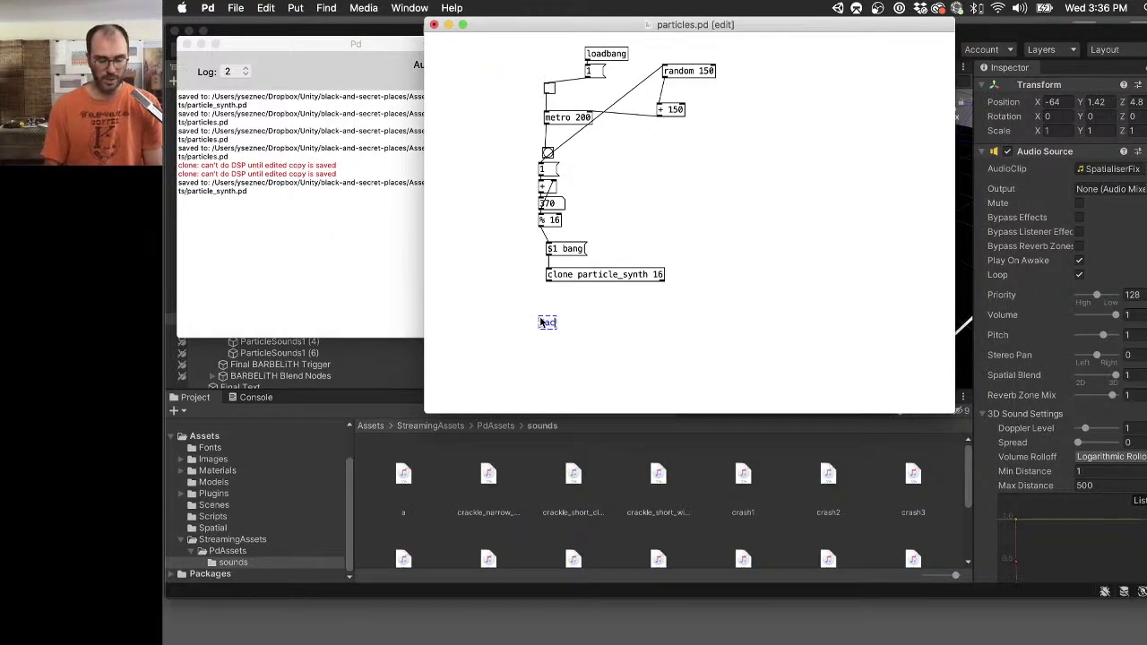
# Add a dac~, an adc~ and two *~ objects below and beside the clone object in particles.pd.
pyautogui.click(576, 321)
pyautogui.moveTo(557, 326); pyautogui.dragTo(588, 368)
pyautogui.press('super+1')
pyautogui.click(745, 309)
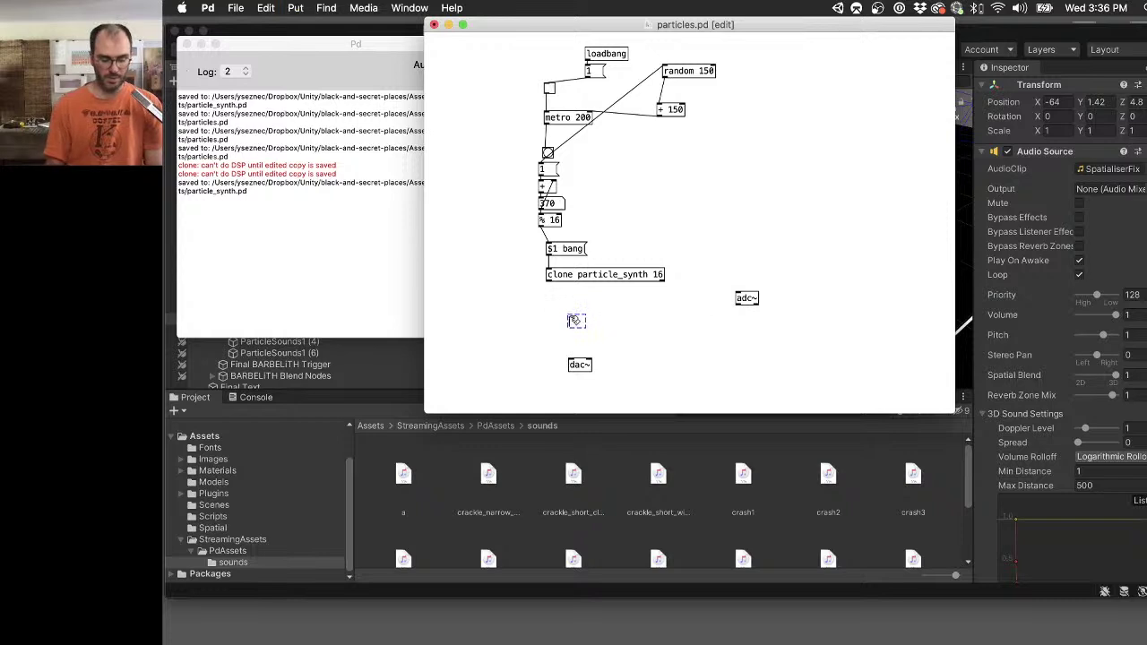
pyautogui.click(619, 322)
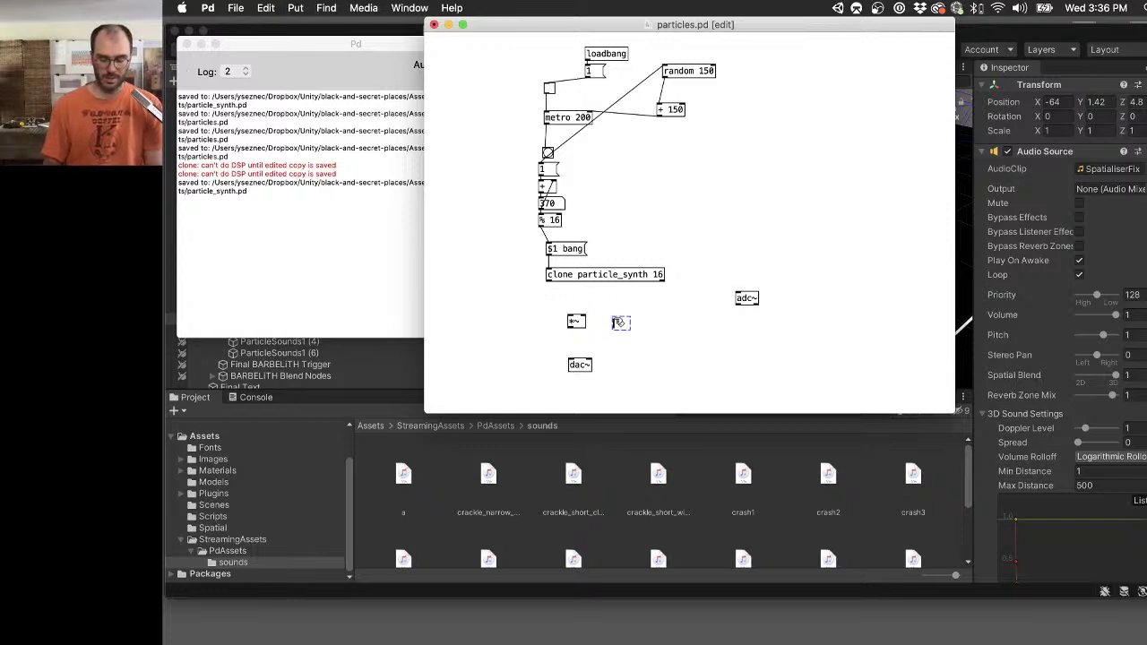
# Multiply the two clone outputs by the adc~ channels through the *~ objects, route them to dac~, and save the patch.
pyautogui.moveTo(754, 299); pyautogui.dragTo(574, 320)
pyautogui.click(725, 284)
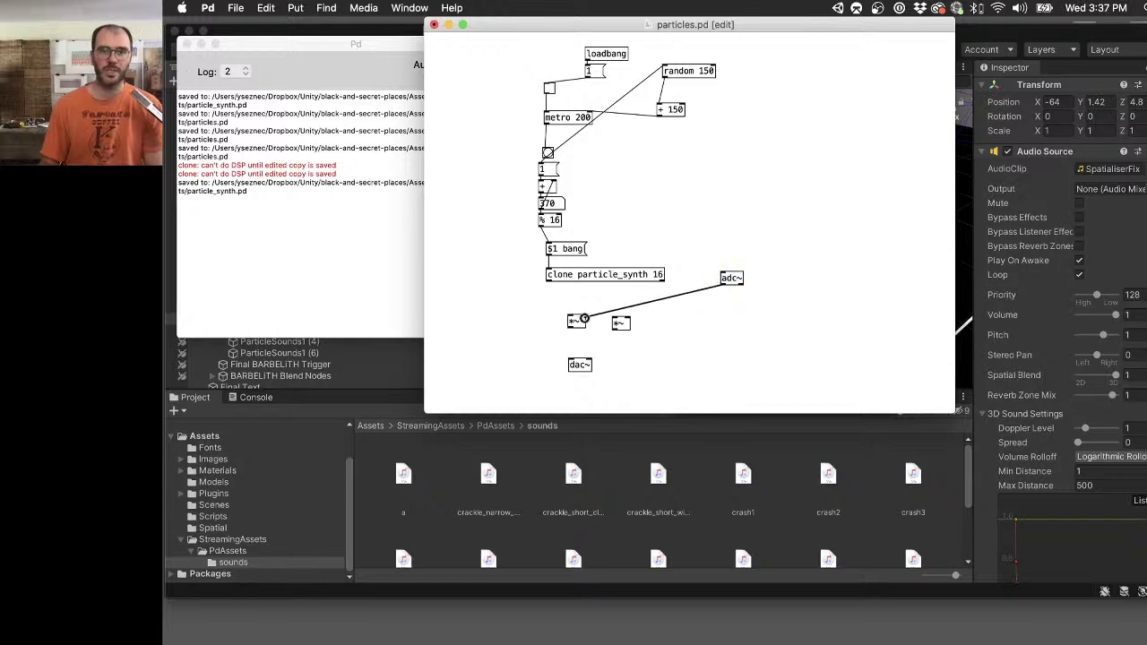
pyautogui.moveTo(741, 284); pyautogui.dragTo(618, 321)
pyautogui.moveTo(663, 280)
pyautogui.mouseDown()
pyautogui.moveTo(617, 322)
pyautogui.moveTo(572, 321)
pyautogui.mouseUp()
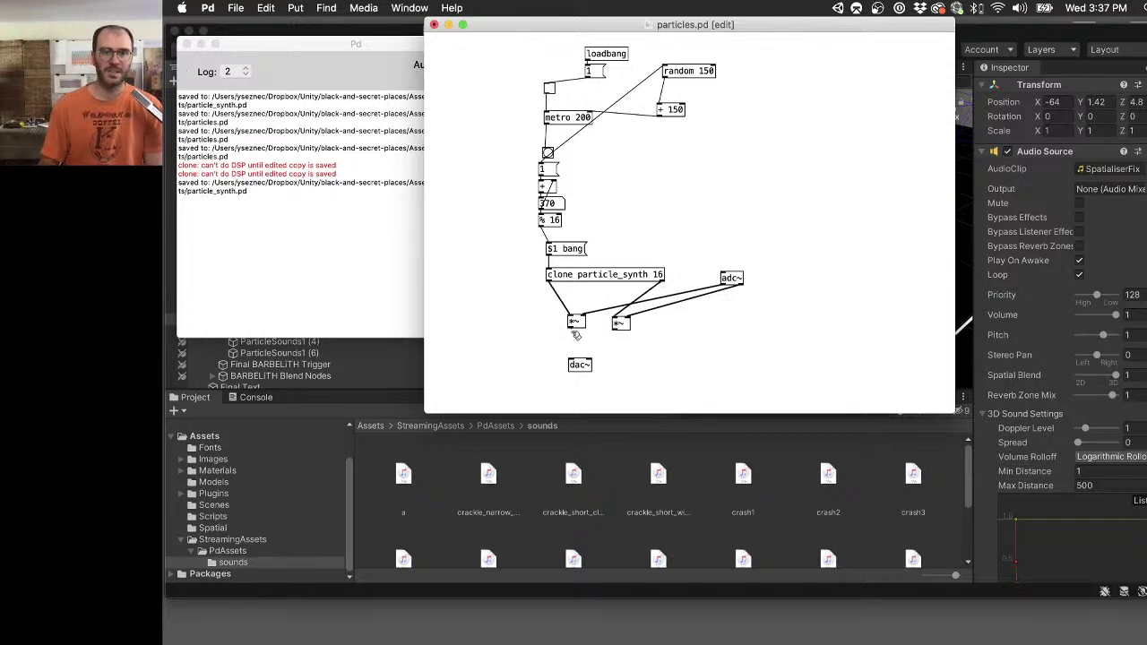
pyautogui.moveTo(572, 362); pyautogui.dragTo(571, 363)
pyautogui.moveTo(615, 330); pyautogui.dragTo(588, 359)
pyautogui.press('super+s')
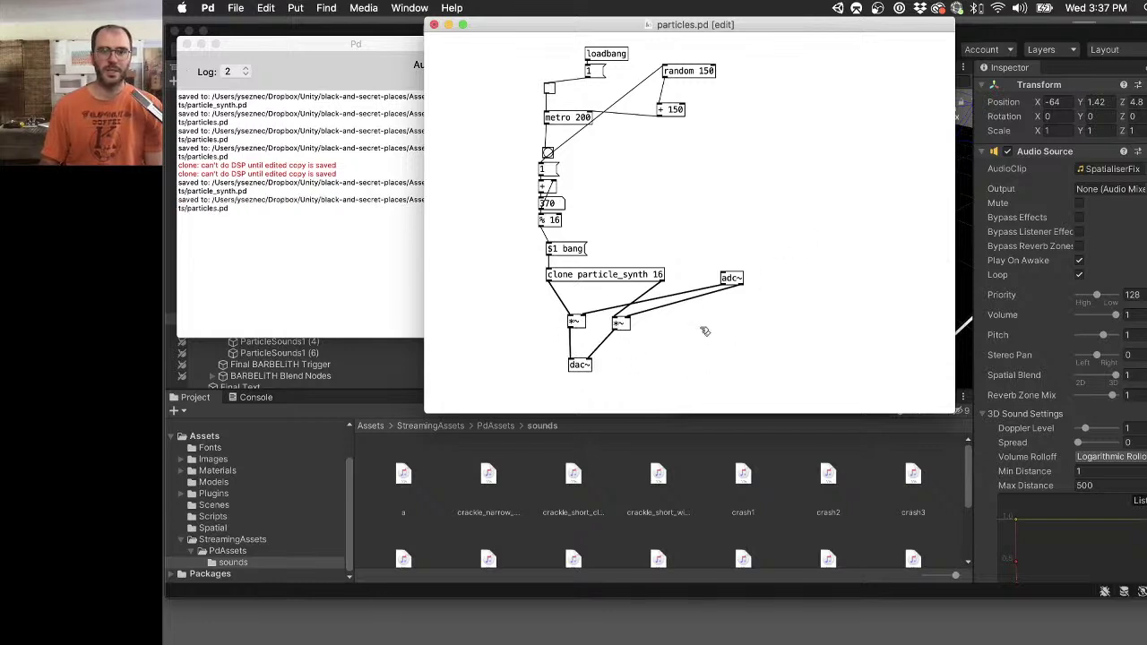
# Add a toggle feeding a "$1 40" message and a line~ object beside the output section.
pyautogui.press('super+shift+t')
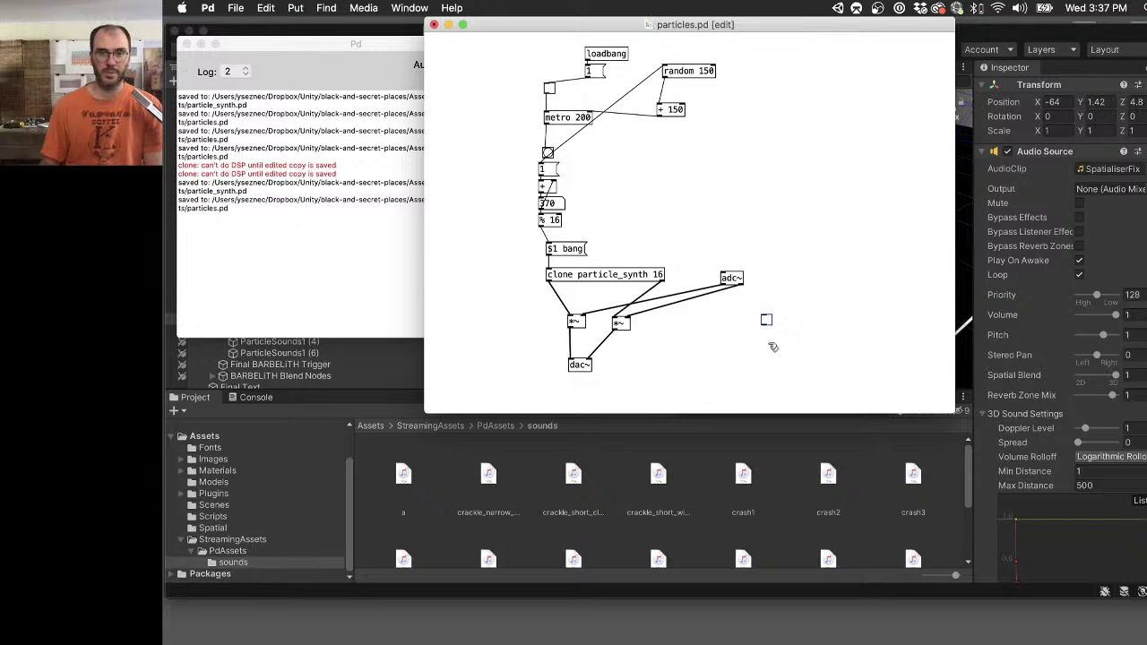
pyautogui.press('super+2')
pyautogui.write('$1 4')
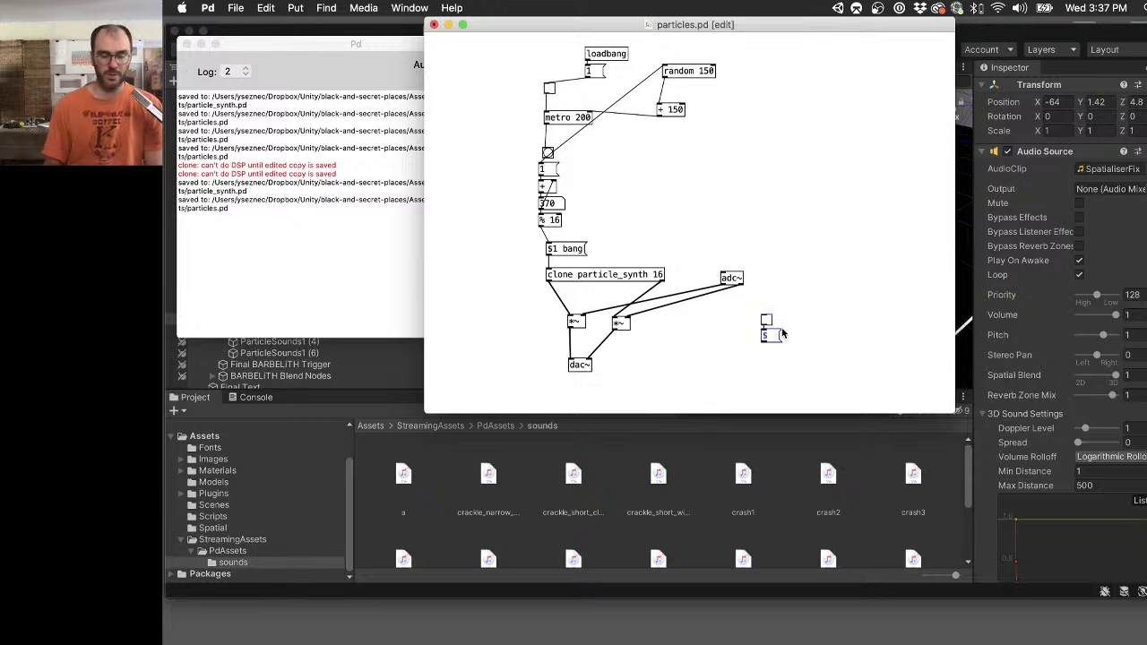
pyautogui.write('0')
pyautogui.press('super+1')
pyautogui.write('line~')
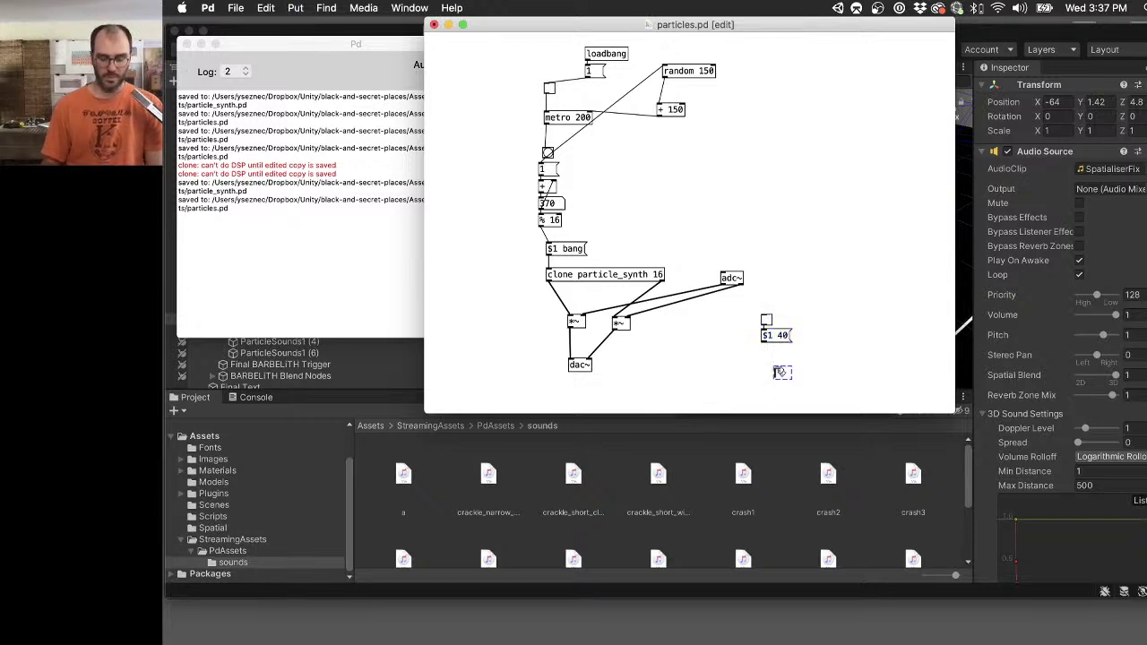
pyautogui.moveTo(784, 372); pyautogui.dragTo(768, 359)
# Duplicate the two *~ objects and dac~, feeding the copies from the clone outputs and controlling their level with line~.
pyautogui.moveTo(511, 316); pyautogui.dragTo(661, 377)
pyautogui.press('super+d')
pyautogui.moveTo(628, 328); pyautogui.dragTo(670, 361)
pyautogui.click(739, 361)
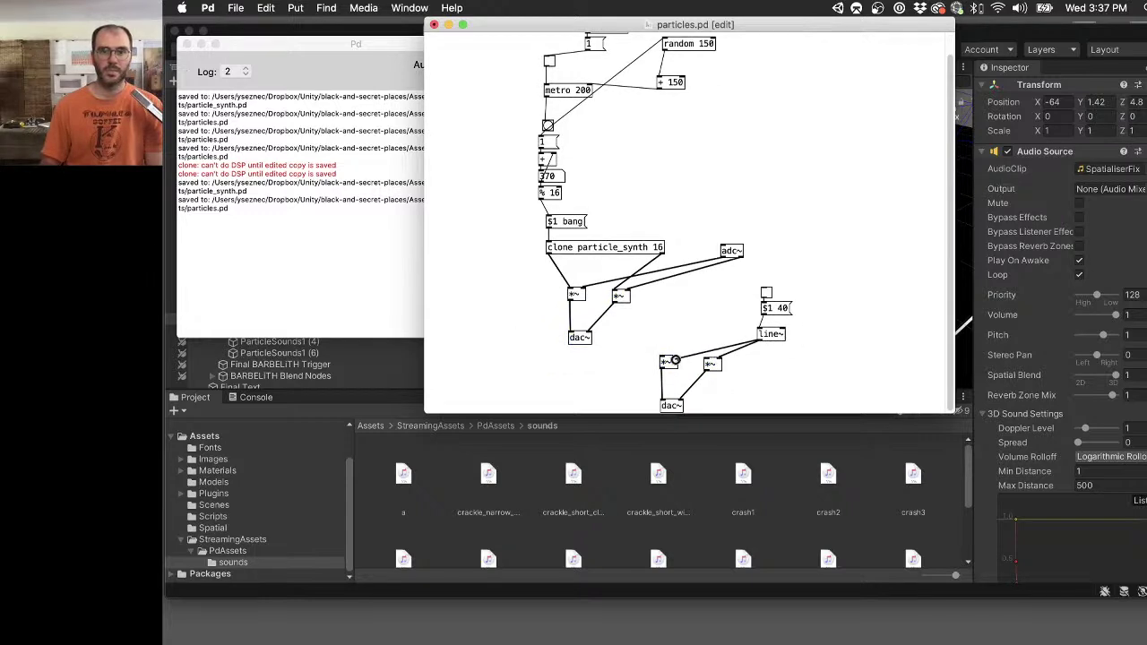
pyautogui.moveTo(546, 254)
pyautogui.mouseDown()
pyautogui.moveTo(650, 376)
pyautogui.moveTo(667, 360)
pyautogui.mouseUp()
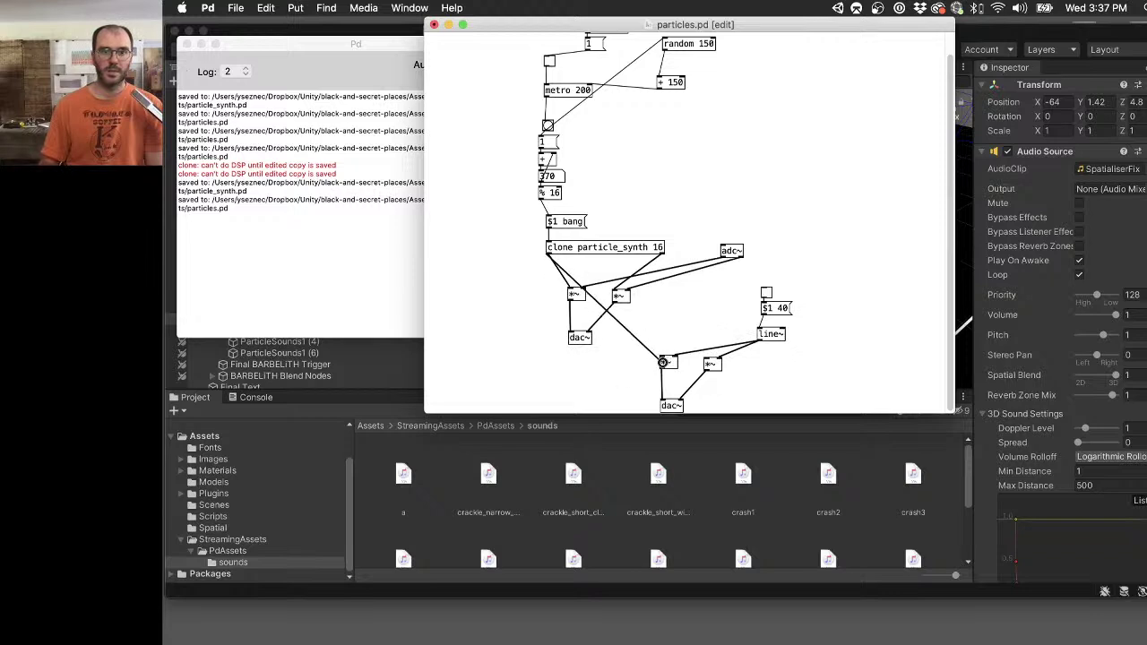
pyautogui.moveTo(663, 255); pyautogui.dragTo(710, 361)
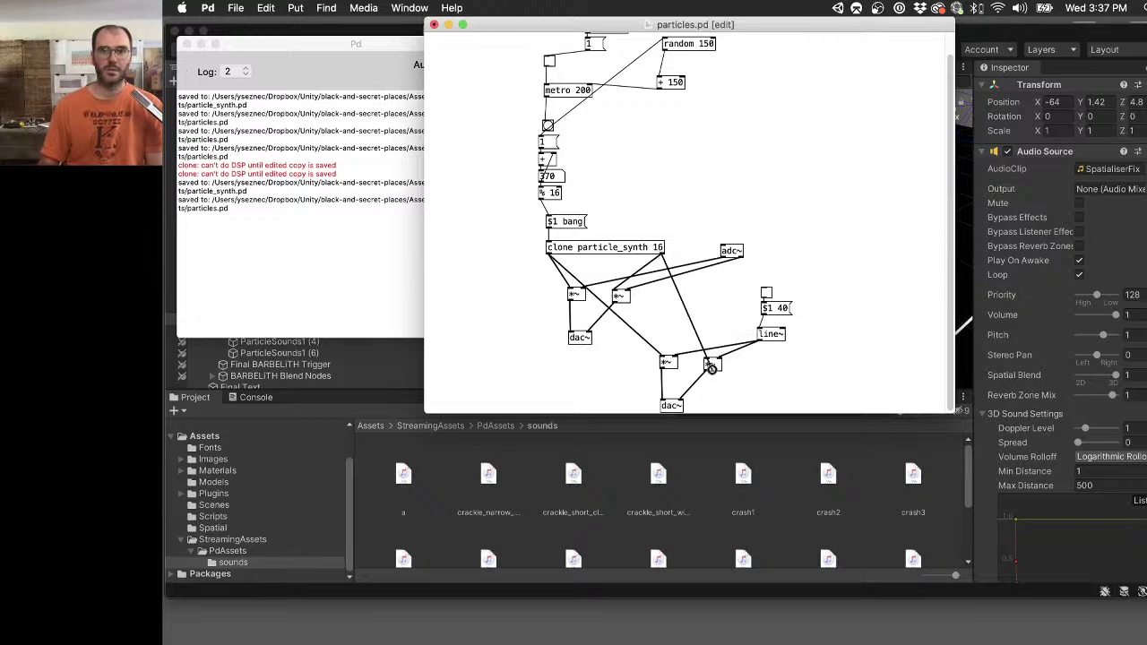
# Save particles.pd, leave edit mode, switch on the metro toggle, and close the patch.
pyautogui.hotkey('ctrl', 's')
pyautogui.hotkey('ctrl', 'e')
pyautogui.click(549, 61)
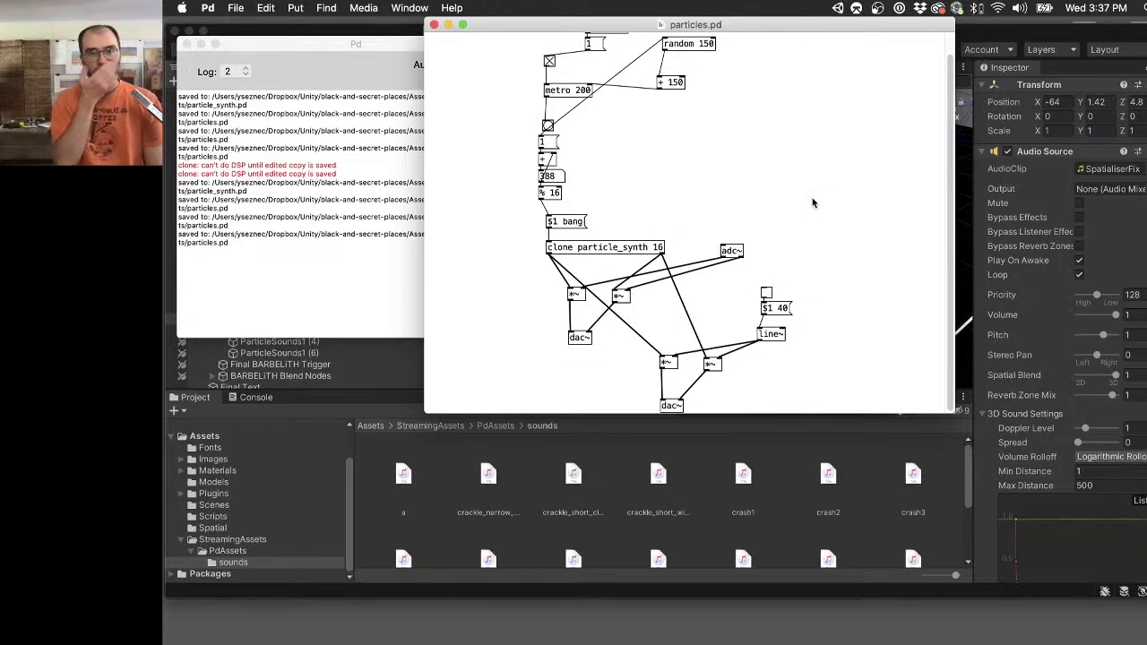
pyautogui.press('super+w')
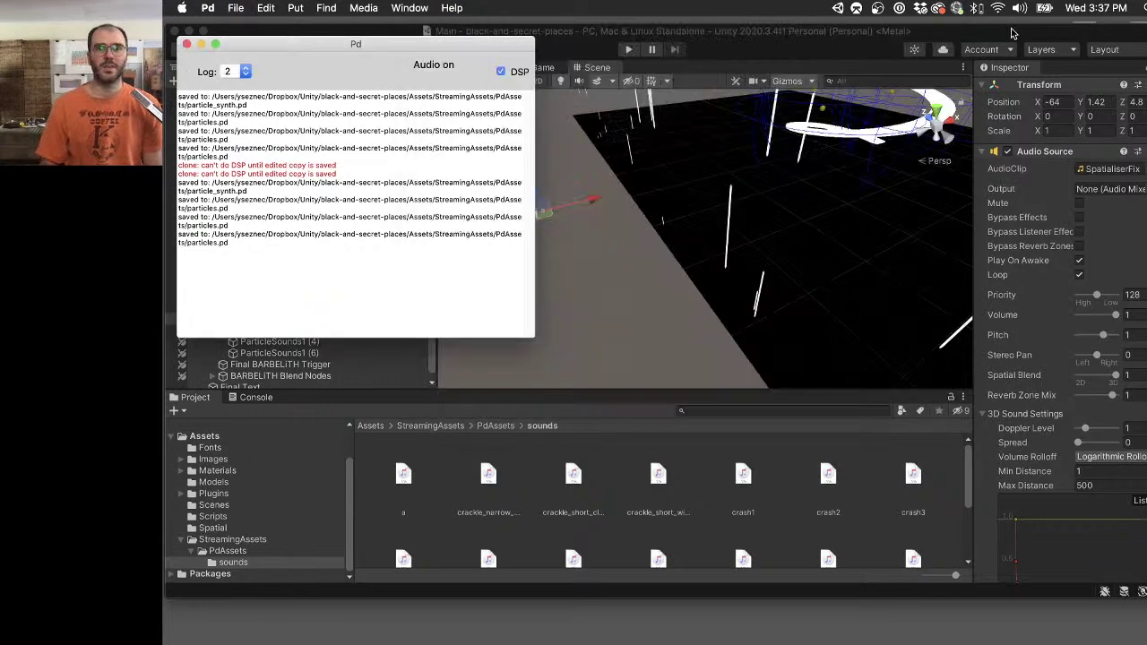
# Switch to Unity, enlarge its window to fill the screen, and run the scene to test the spatialised particle sounds.
pyautogui.click(932, 41)
pyautogui.moveTo(873, 34); pyautogui.dragTo(869, 16)
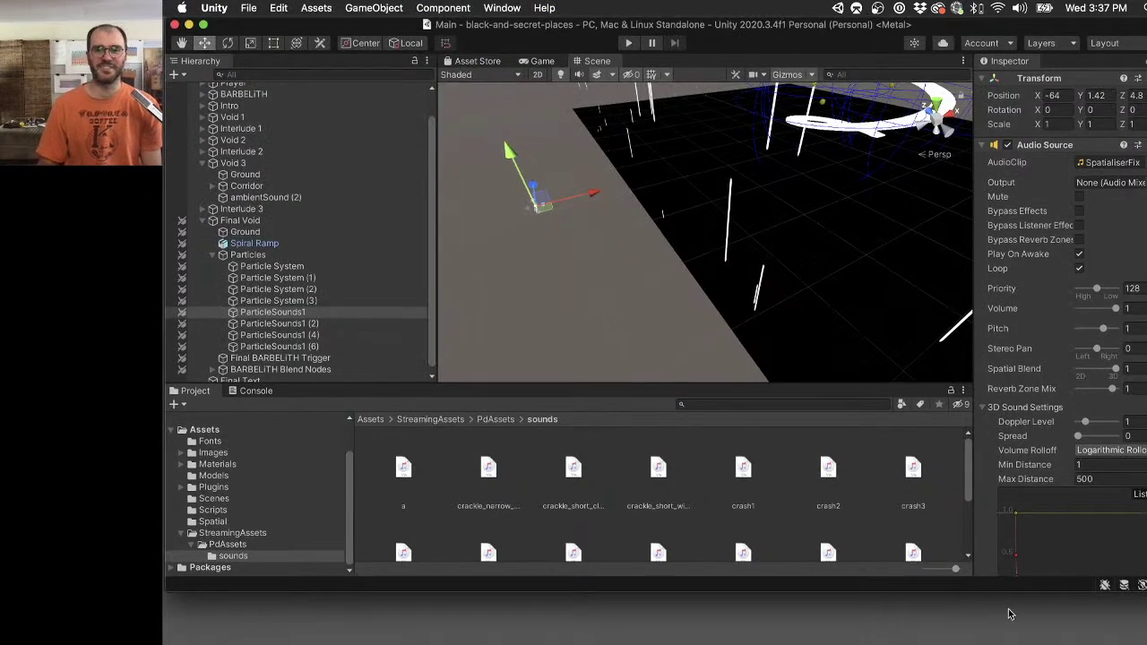
pyautogui.hotkey('ctrl', 'alt', 'Return')
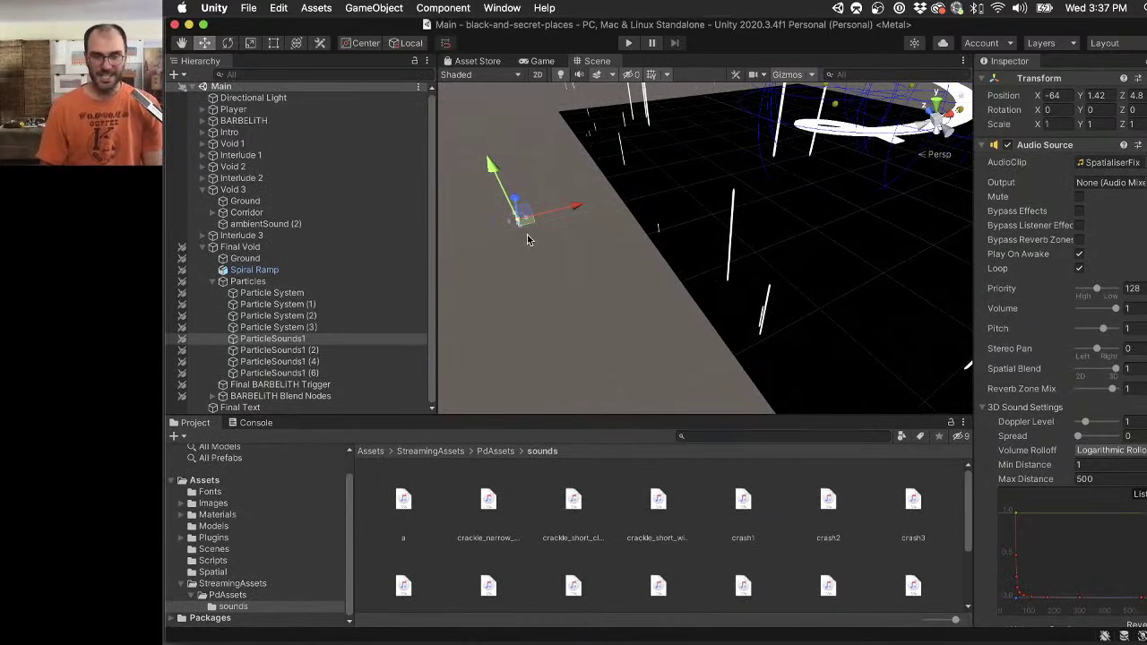
pyautogui.press('super+p')
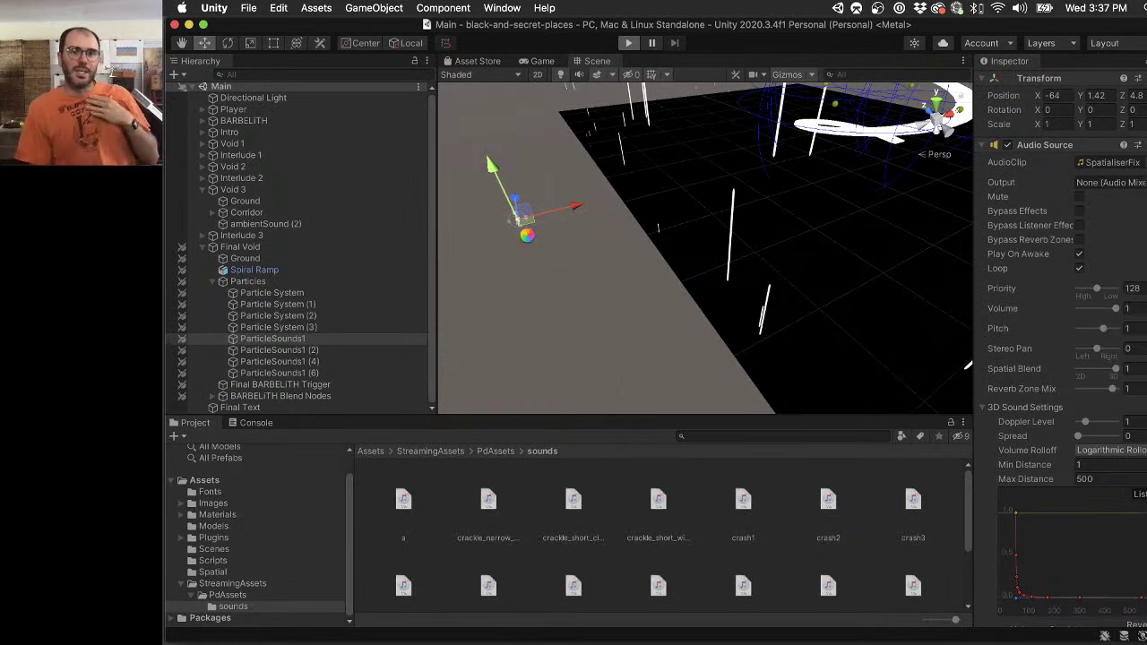
pyautogui.press('super+p')
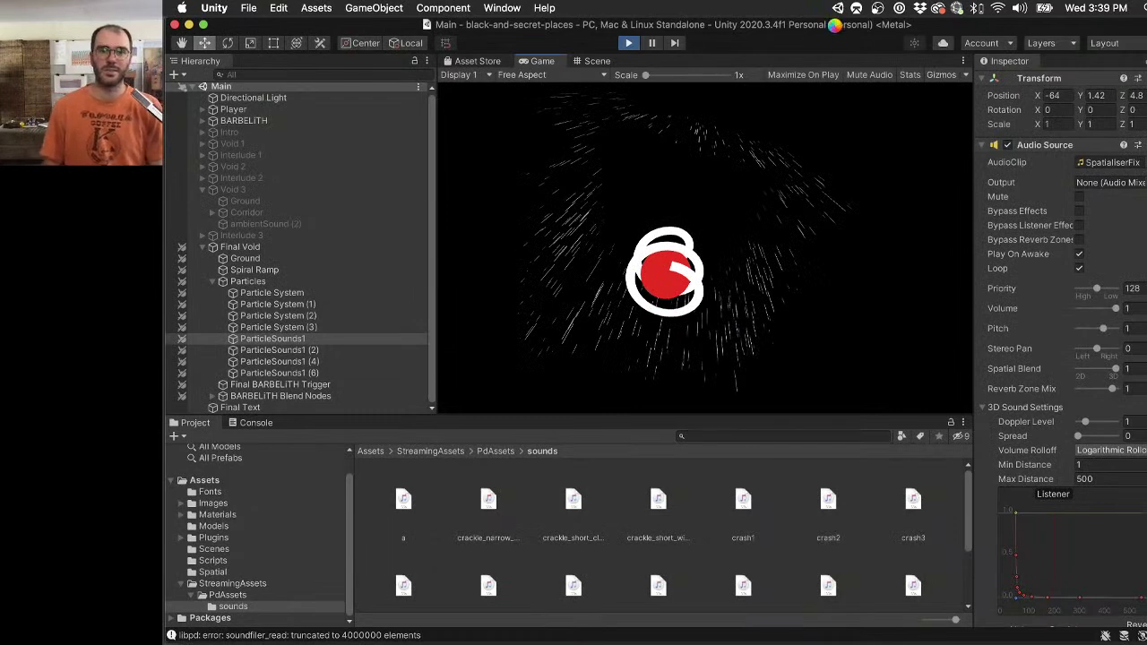
# Force-quit Unity and reopen the black-and-secret-places project from Unity Hub.
pyautogui.press('super+alt+Escape')
pyautogui.press('Return')
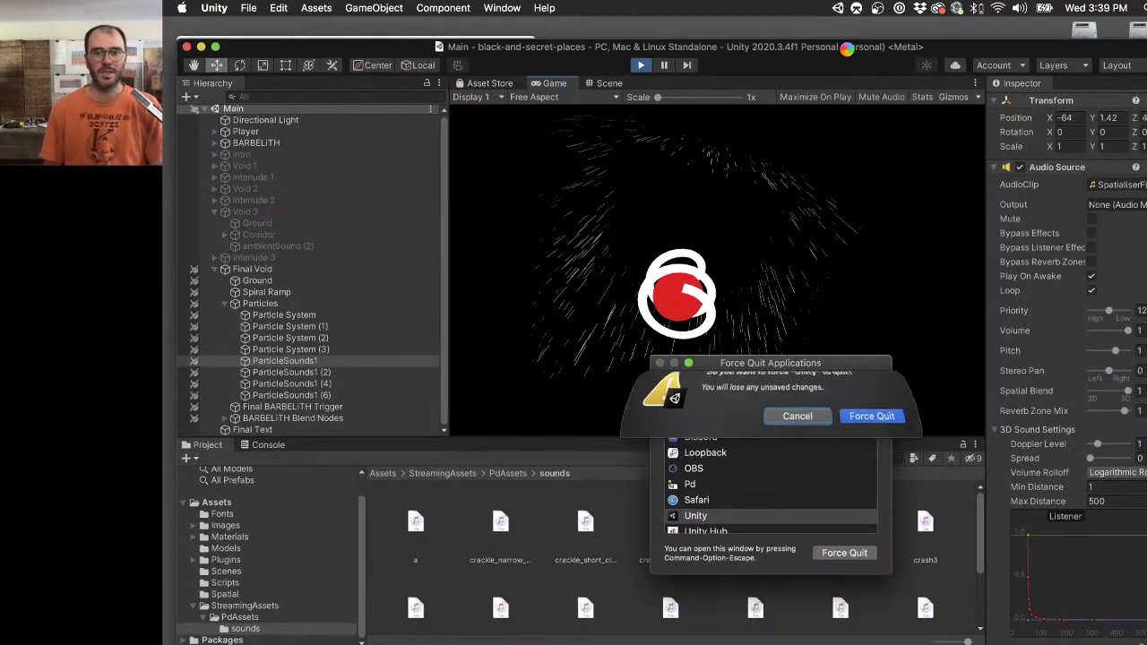
pyautogui.press('Return')
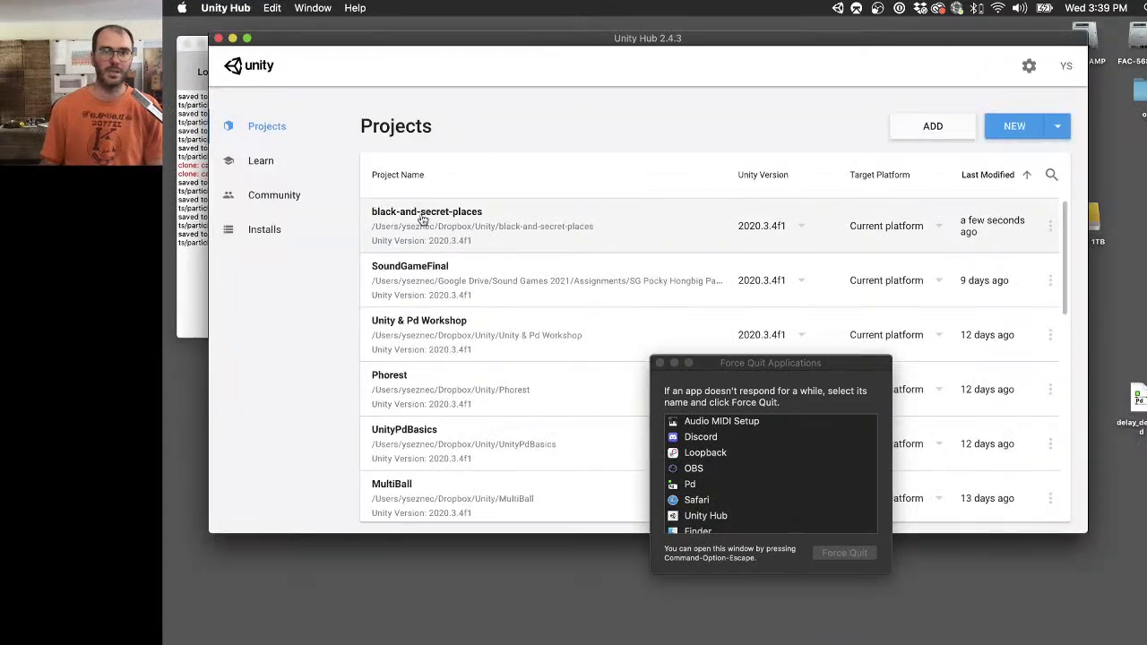
pyautogui.click(425, 213)
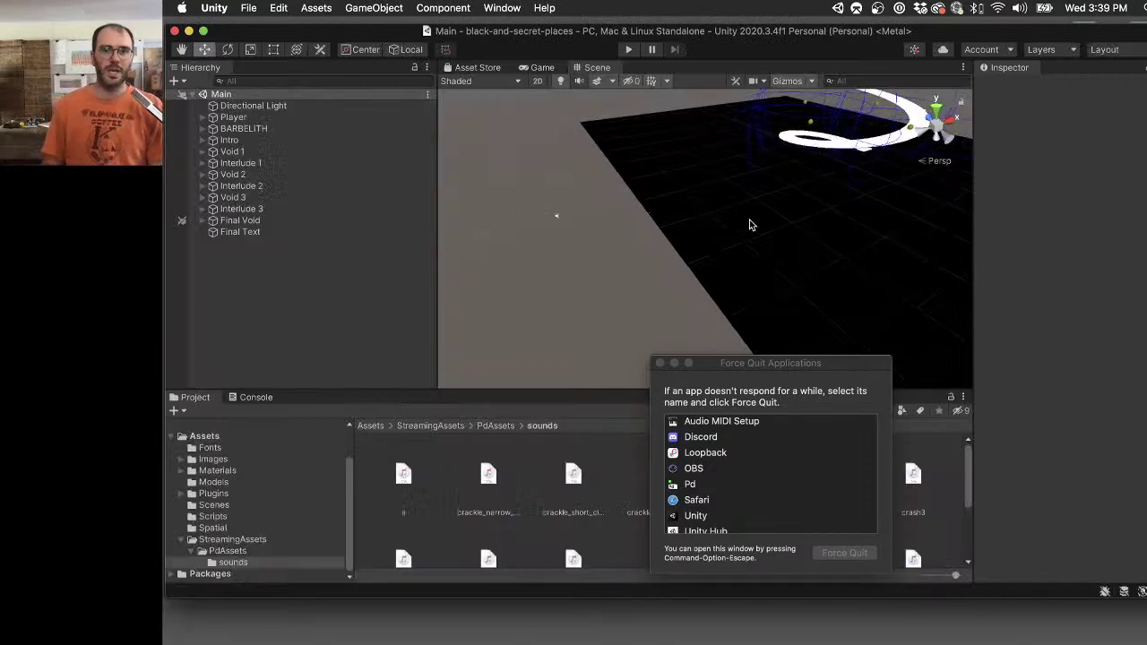
# Expand Final Void's Particles group and move ParticleSounds1 onto the platform's edge at about X -49.1, Z 33.1.
pyautogui.click(202, 221)
pyautogui.click(213, 278)
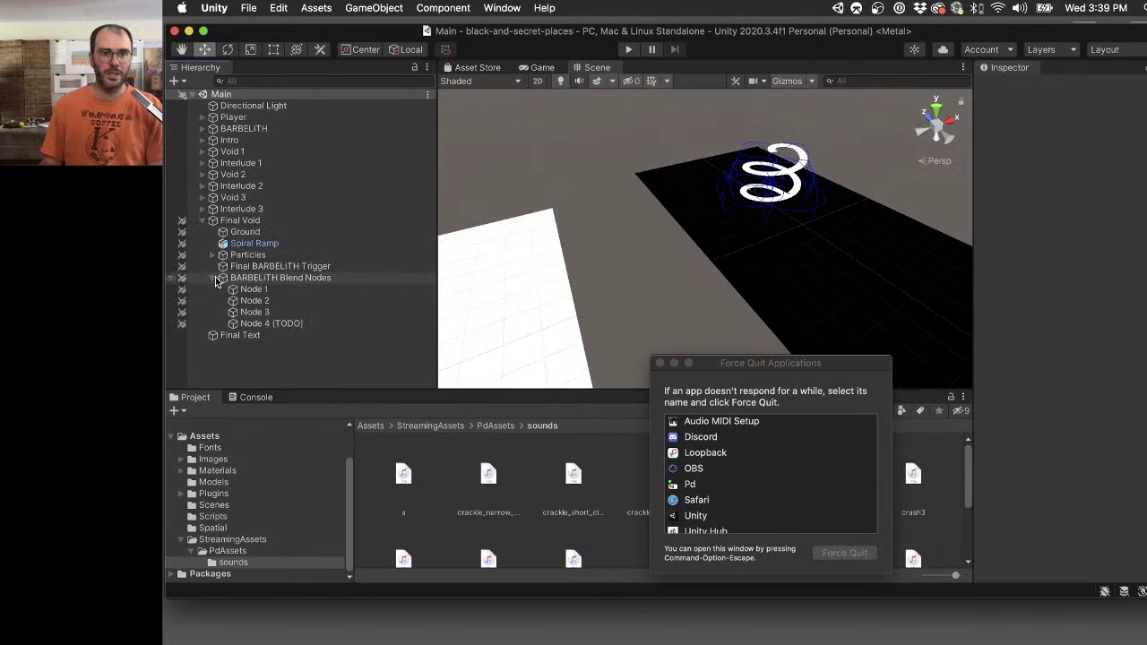
pyautogui.click(213, 278)
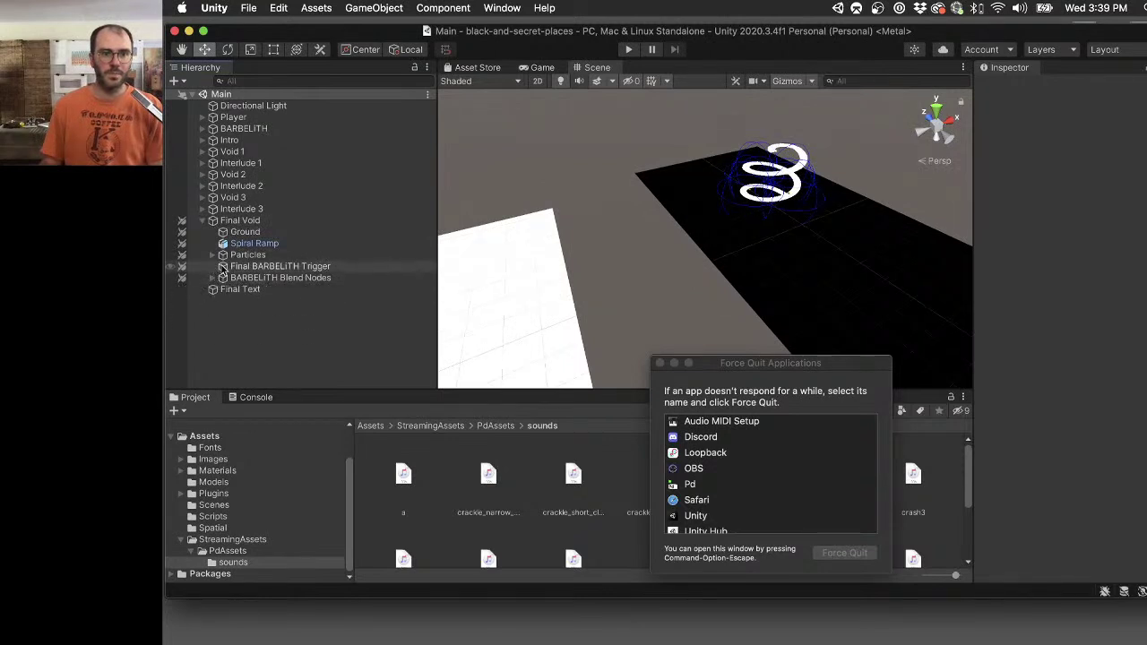
pyautogui.click(213, 255)
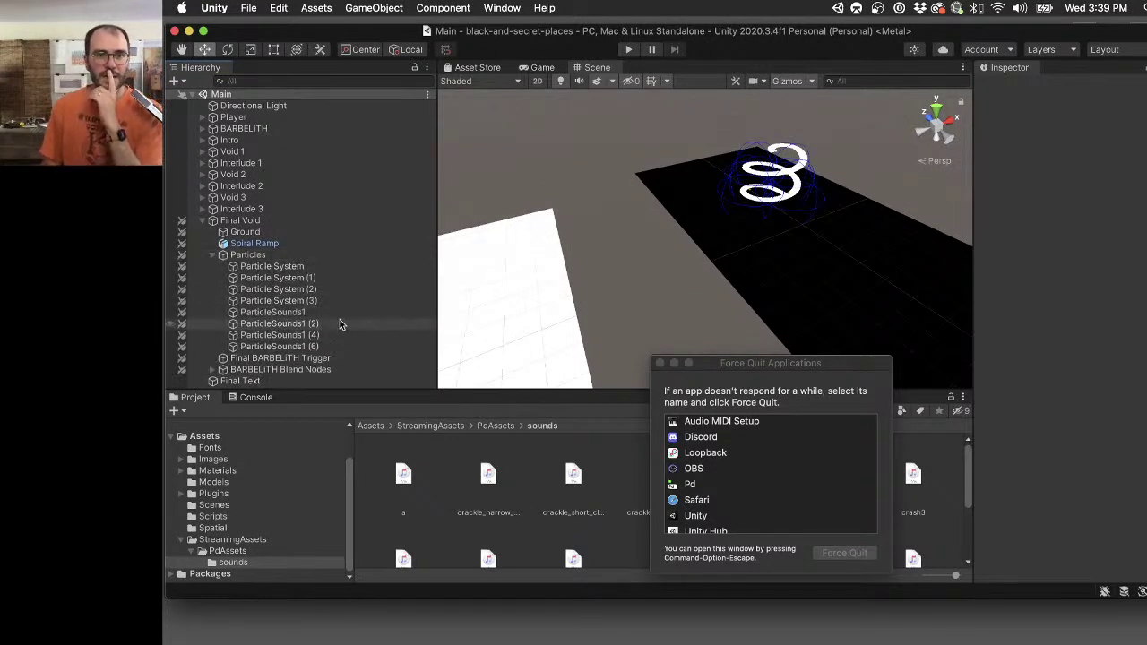
pyautogui.click(340, 317)
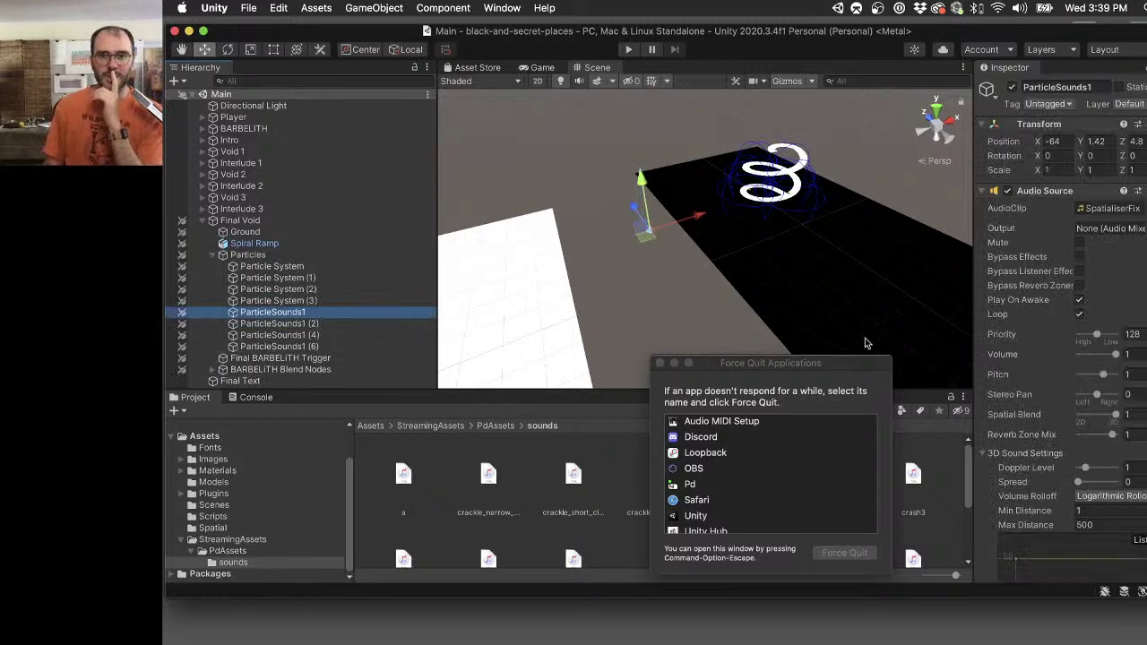
pyautogui.moveTo(649, 240); pyautogui.dragTo(672, 212)
pyautogui.keyDown('alt'); pyautogui.moveTo(693, 251); pyautogui.dragTo(748, 334); pyautogui.keyUp('alt')
pyautogui.moveTo(741, 195); pyautogui.dragTo(741, 168)
# Duplicate ParticleSounds1 and place the copy farther along the same platform edge at about X -50.4, Z -5.1.
pyautogui.click(328, 311)
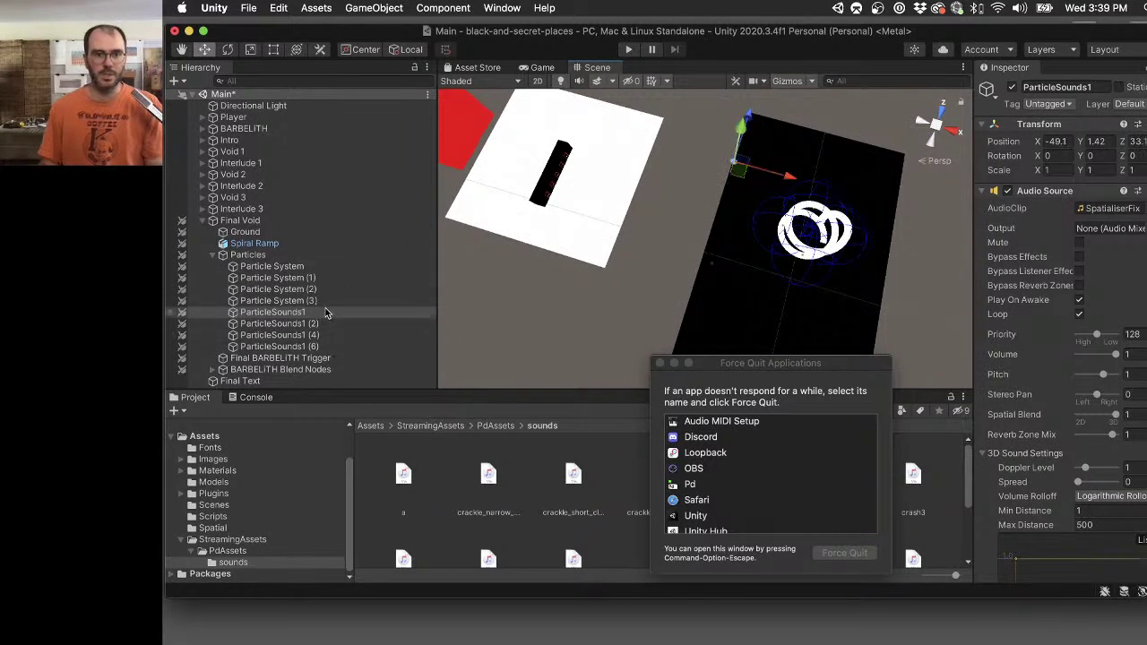
pyautogui.press('super+d')
pyautogui.moveTo(742, 180); pyautogui.dragTo(723, 240)
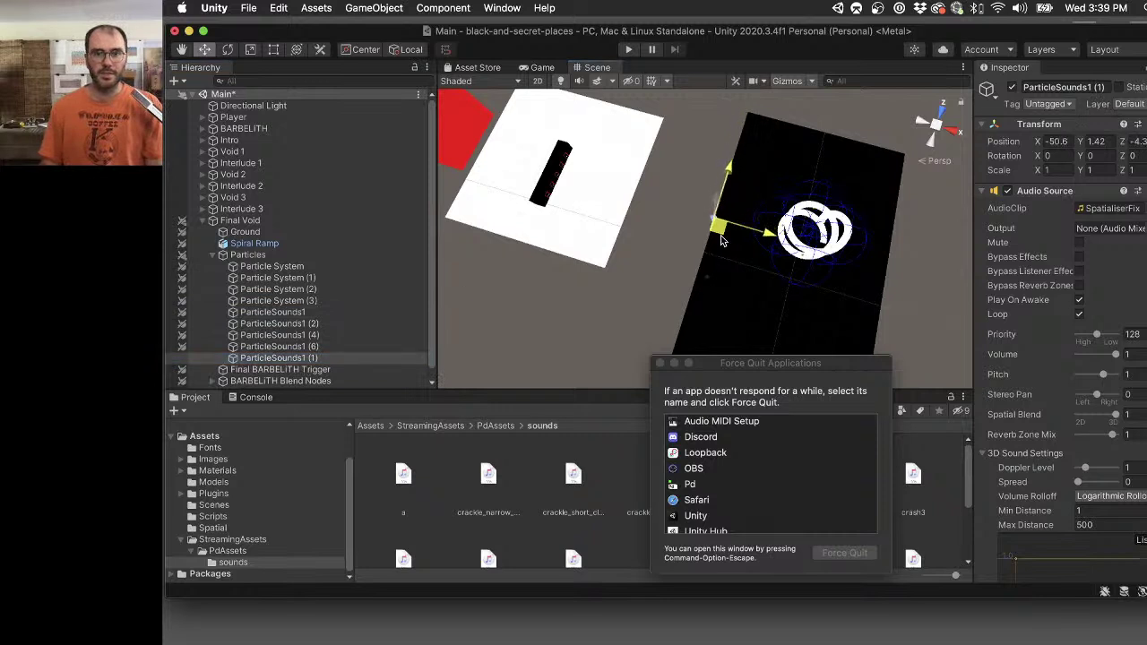
# Move ParticleSounds1 (6) to about X 22.8, Z -65 on the platform, duplicate it, and select the copy.
pyautogui.click(328, 346)
pyautogui.scroll(-3, 769, 266)
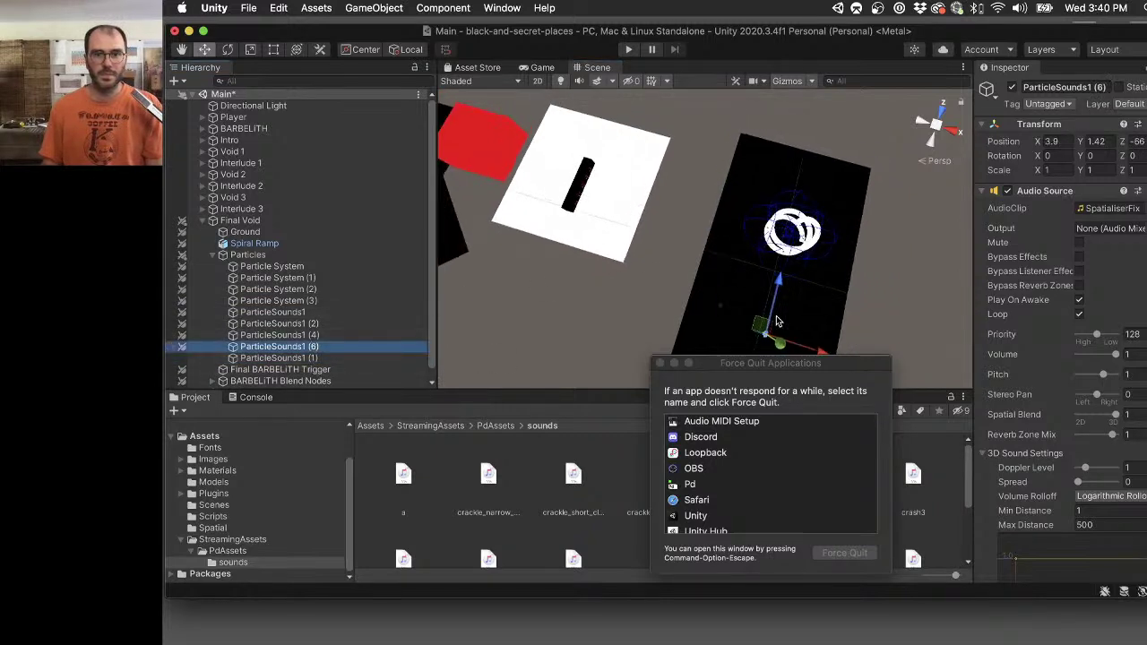
pyautogui.moveTo(766, 337)
pyautogui.mouseDown()
pyautogui.moveTo(717, 323)
pyautogui.moveTo(788, 334)
pyautogui.mouseUp()
pyautogui.press('super+d')
pyautogui.scroll(-2, 337, 356)
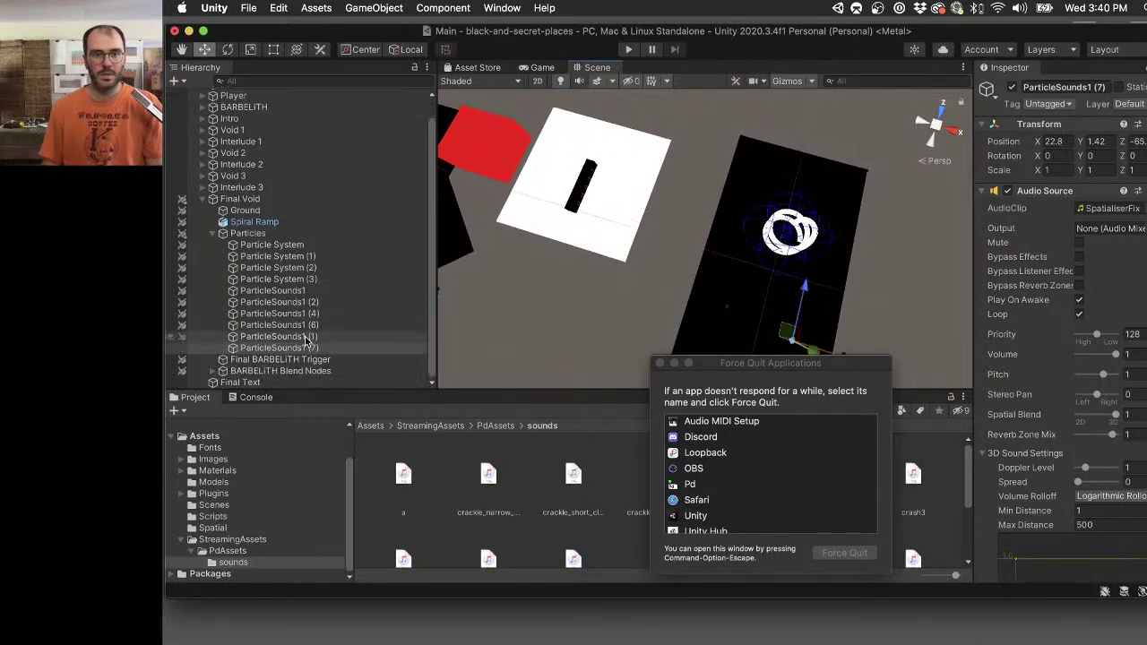
pyautogui.click(338, 350)
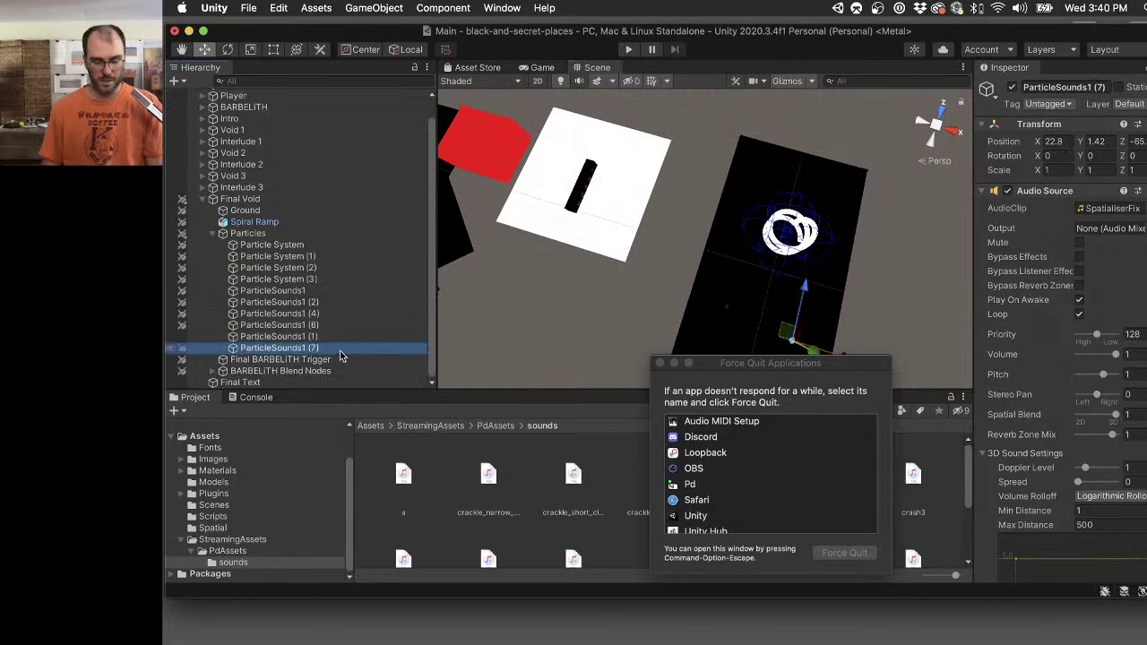
# Move ParticleSounds1 (2) to about X 24.3, Z 66.7 at the platform's far end and duplicate it.
pyautogui.click(336, 295)
pyautogui.press('Down')
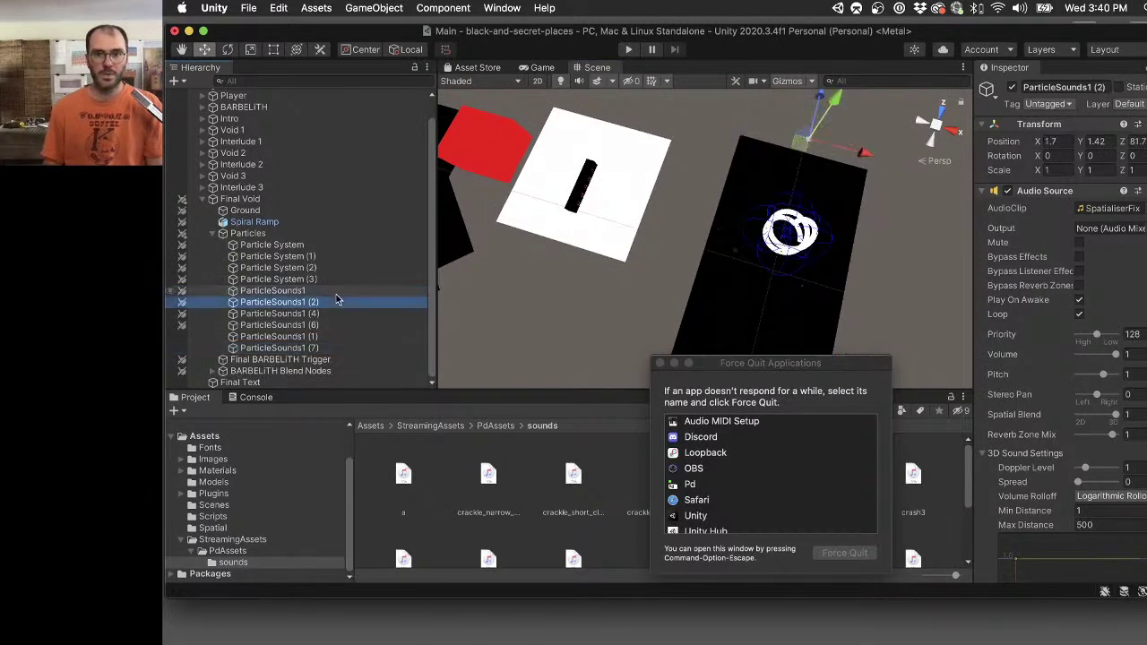
pyautogui.moveTo(804, 150); pyautogui.dragTo(828, 173)
pyautogui.press('super+d')
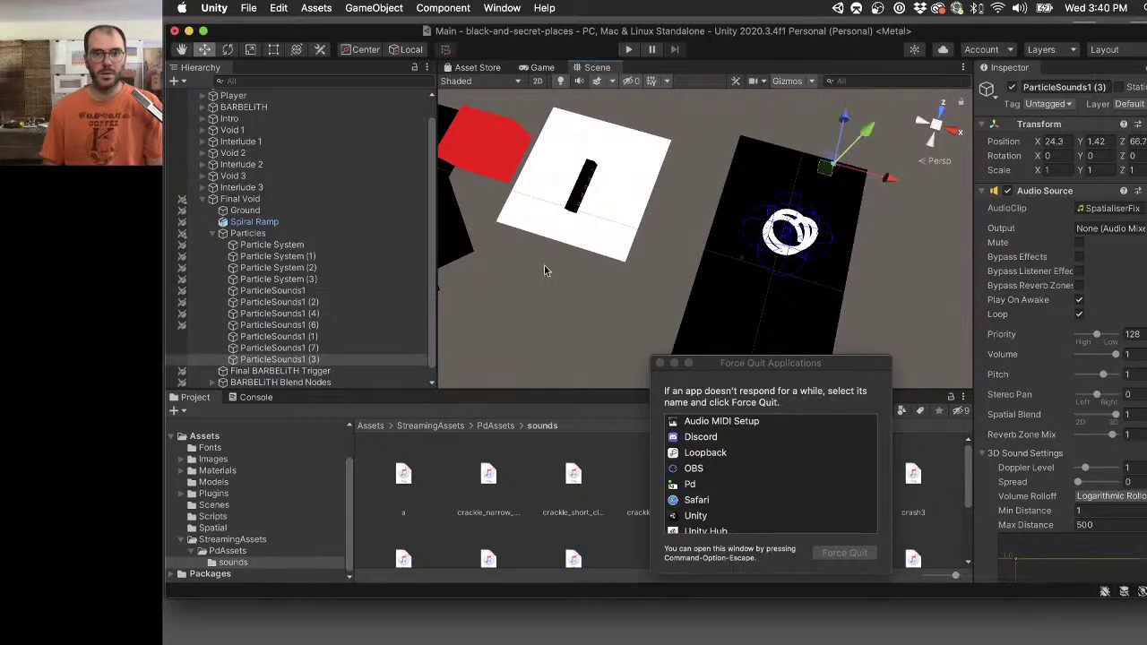
# Compare the positions of the particle systems and the ParticleSounds sources around the spiral ramp.
pyautogui.click(305, 267)
pyautogui.keyDown('alt'); pyautogui.moveTo(653, 232); pyautogui.dragTo(817, 234); pyautogui.keyUp('alt')
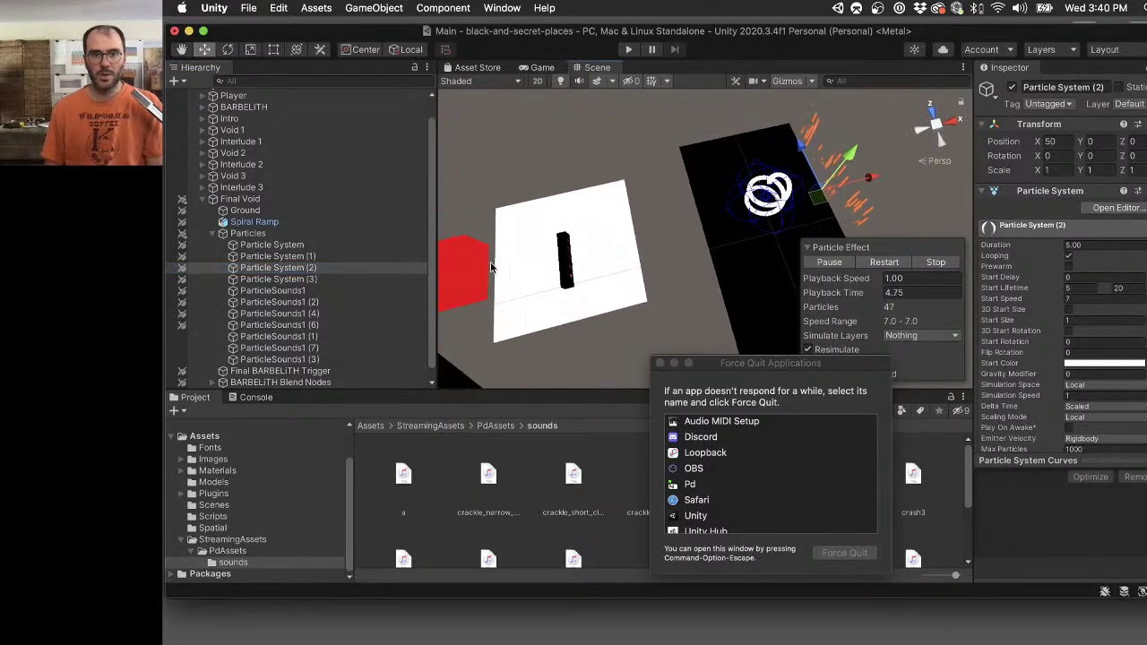
pyautogui.click(348, 338)
pyautogui.click(343, 359)
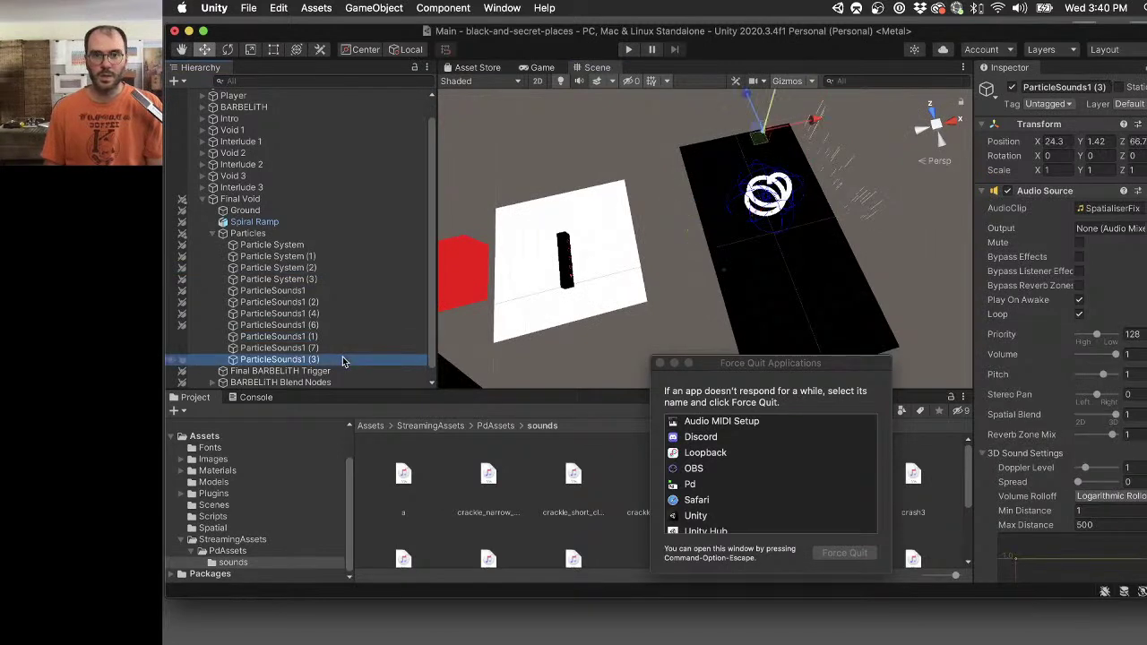
pyautogui.click(305, 302)
pyautogui.click(300, 280)
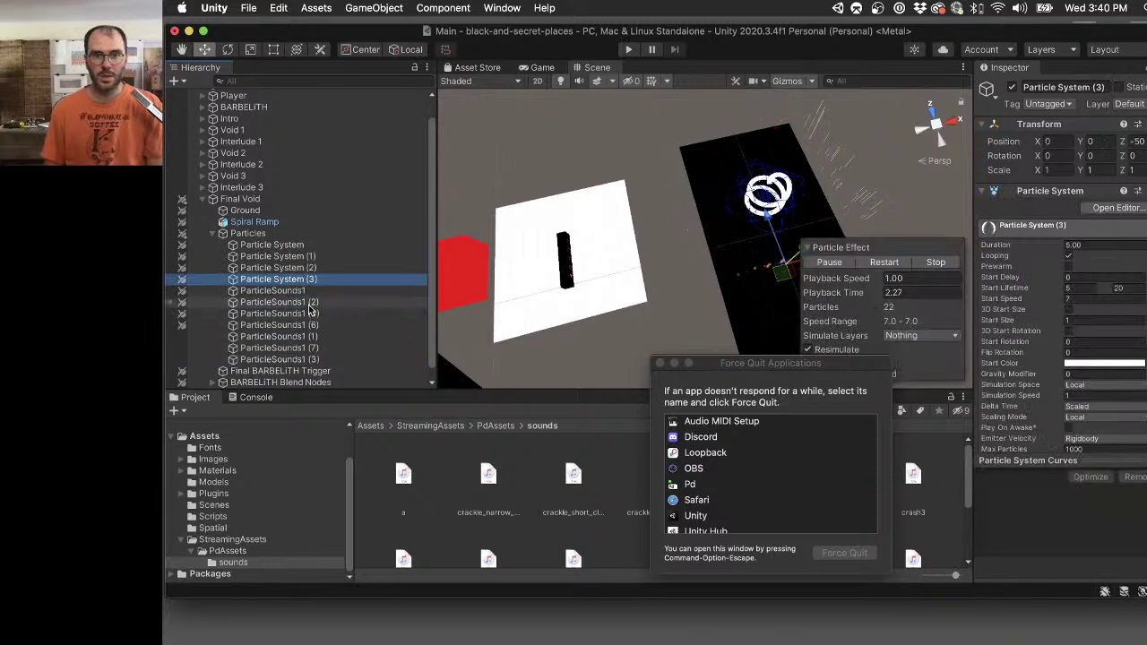
pyautogui.click(304, 302)
pyautogui.click(315, 314)
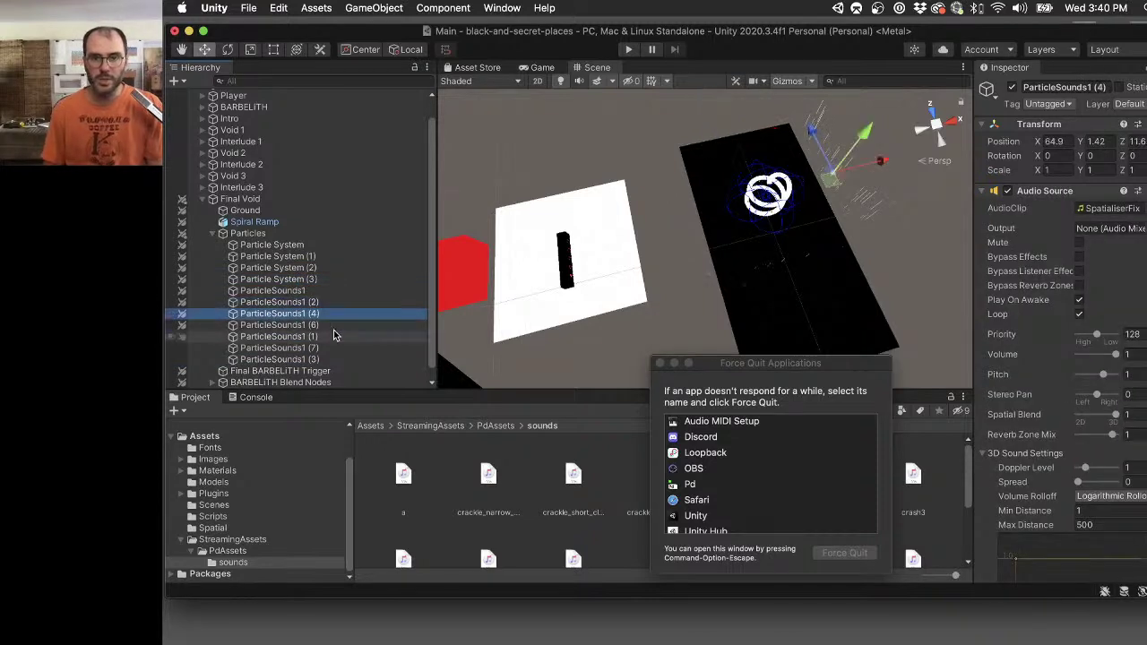
# Reposition ParticleSounds1 (6) to about X -22.7, Z -46, ParticleSounds1 (7) to X 24.9, Z -44, and ParticleSounds1 (3) to X 26.3, Z 66.9.
pyautogui.click(333, 327)
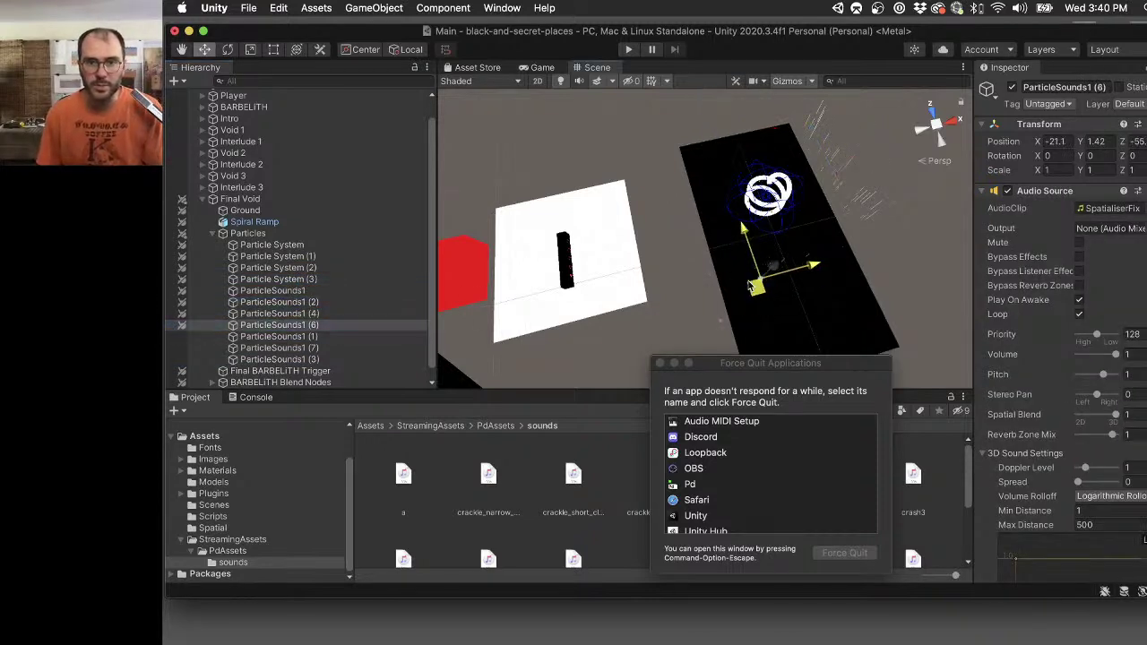
pyautogui.click(316, 337)
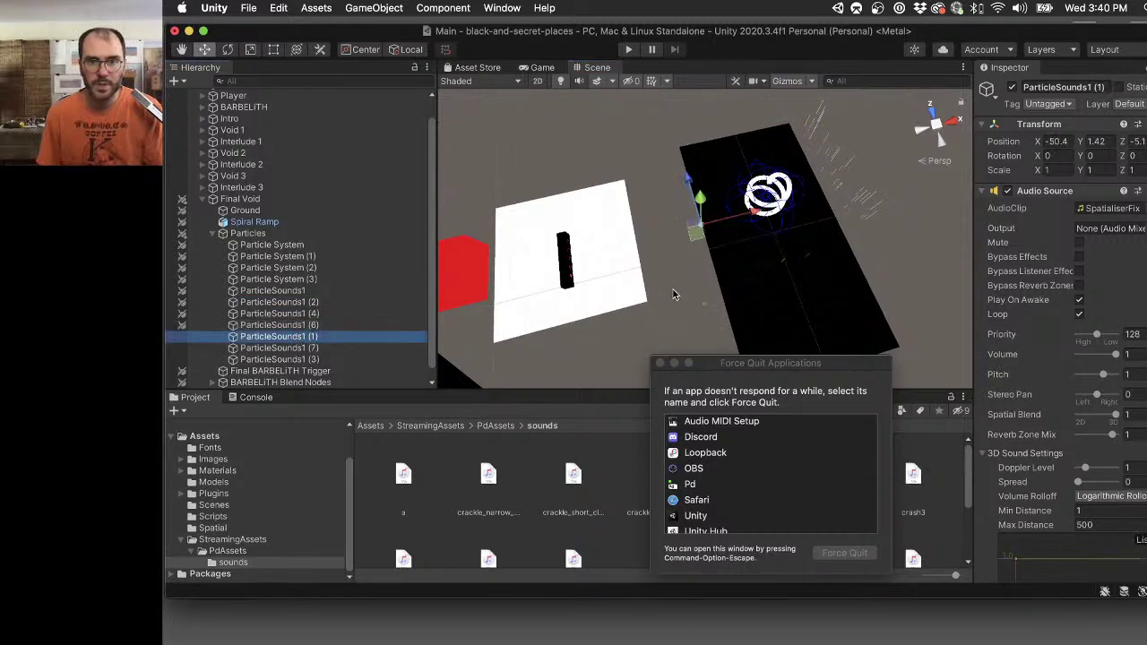
pyautogui.click(345, 349)
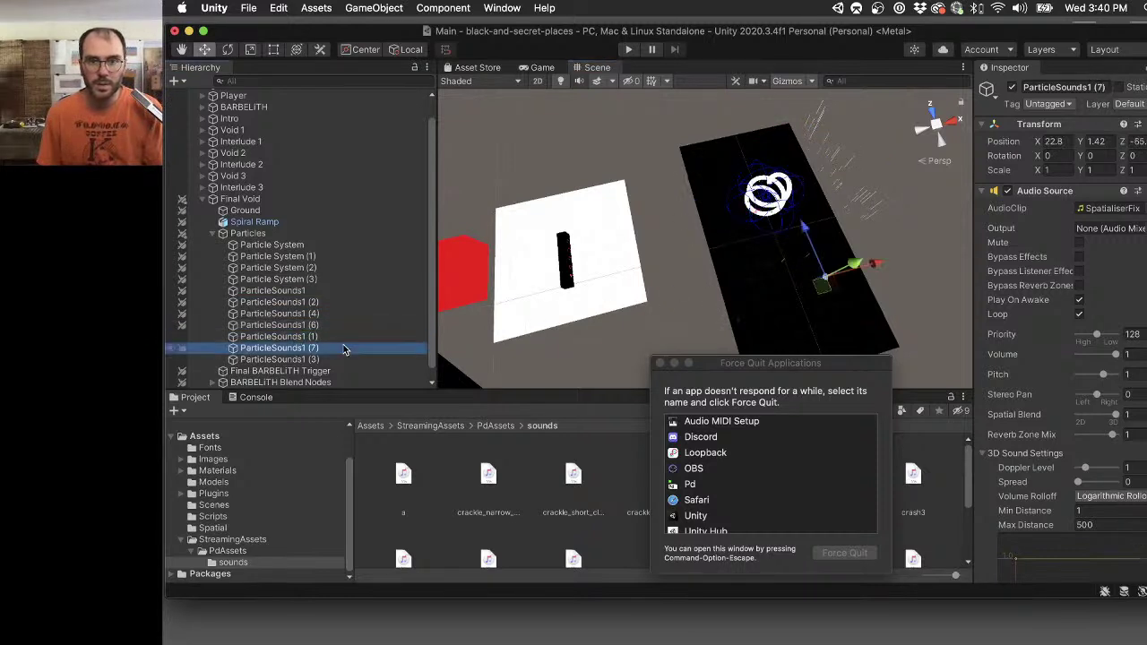
pyautogui.moveTo(807, 296); pyautogui.dragTo(784, 266)
pyautogui.click(358, 359)
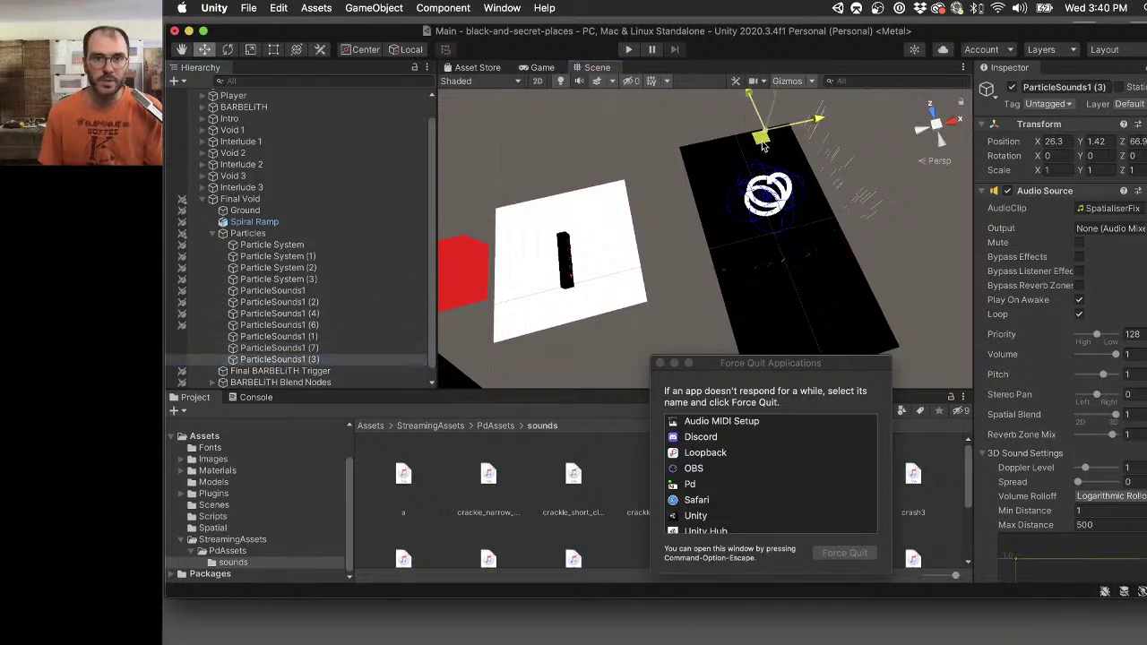
# Move ParticleSounds1 (4) to about X 44.7, Z 38.4, duplicate it, and place the copy at about X 46.8, Z -9.5.
pyautogui.click(309, 349)
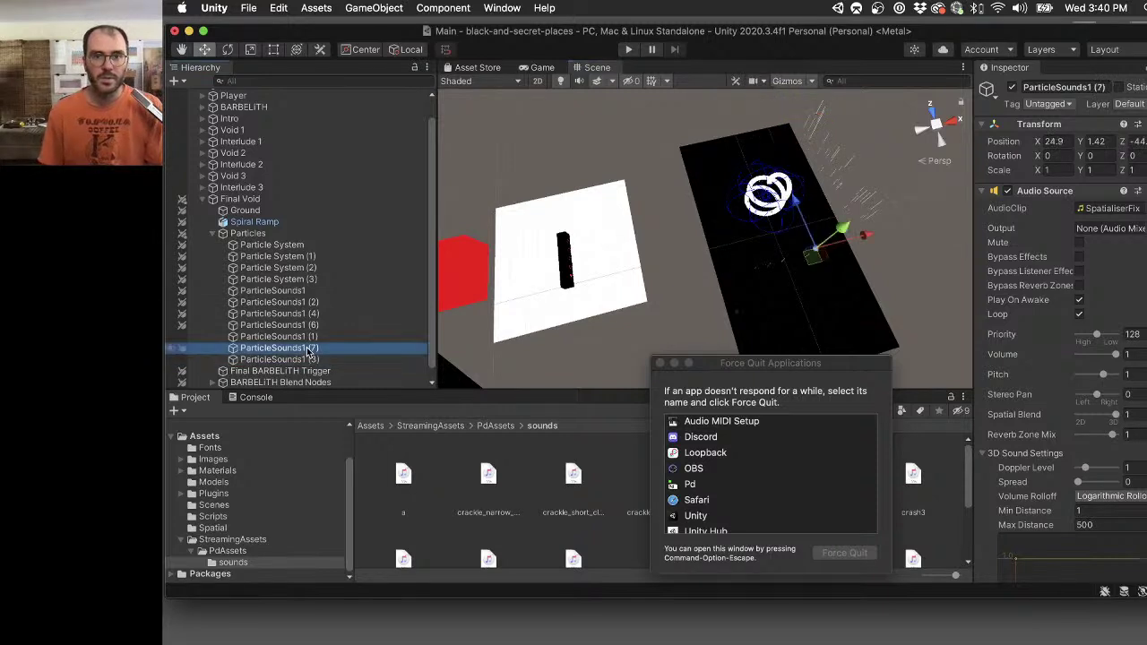
pyautogui.press('Up')
pyautogui.press('Up')
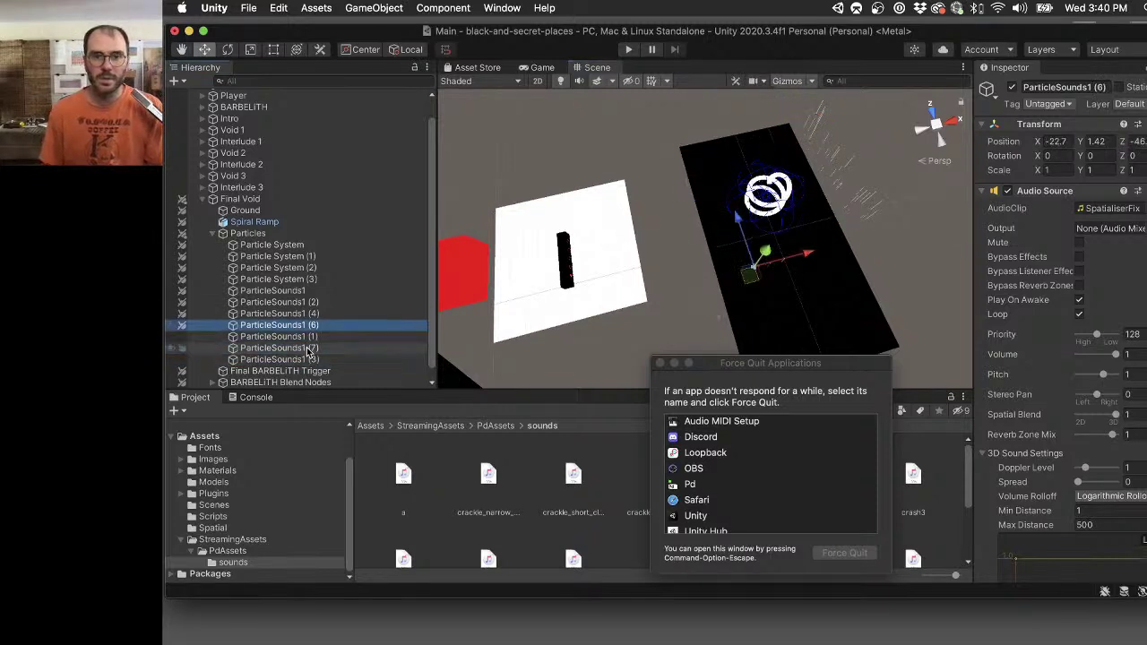
pyautogui.press('Up')
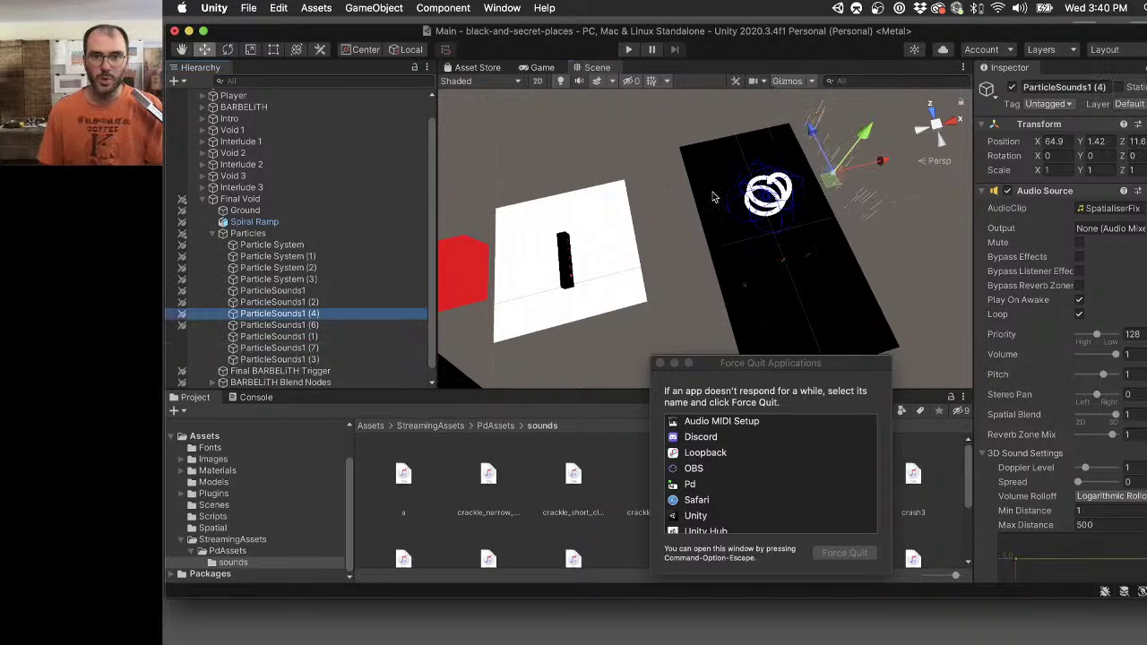
pyautogui.moveTo(844, 191); pyautogui.dragTo(745, 192)
pyautogui.click(303, 314)
pyautogui.press('super+d')
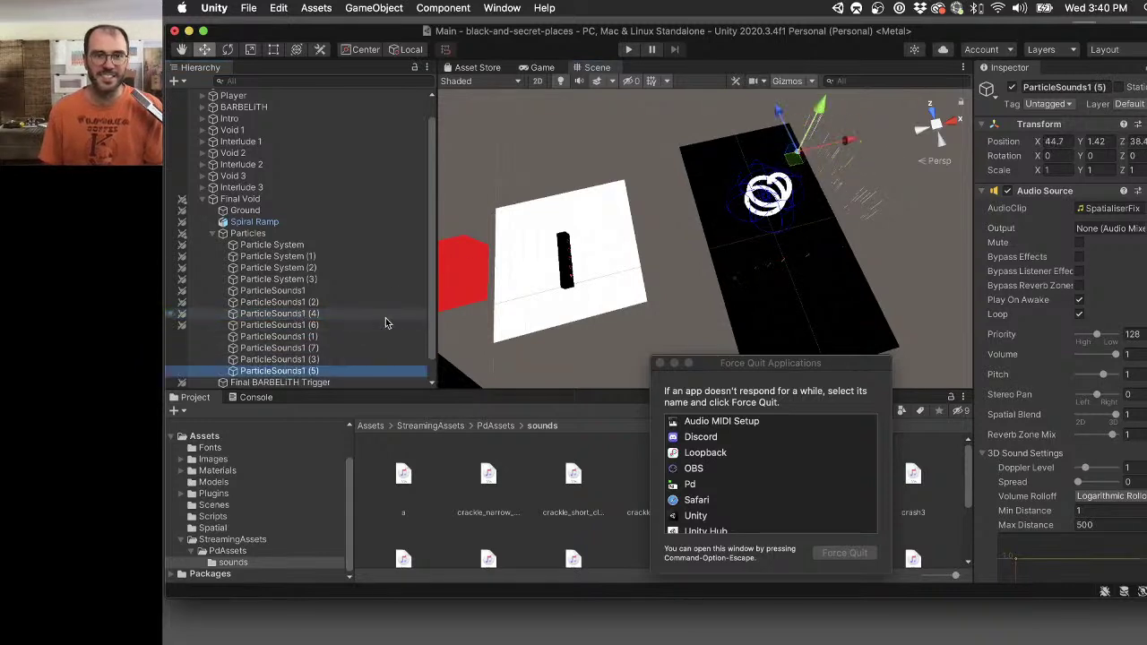
pyautogui.moveTo(792, 164); pyautogui.dragTo(816, 211)
# Check the placement of each ParticleSounds source around the platform, then clear the selection.
pyautogui.click(330, 371)
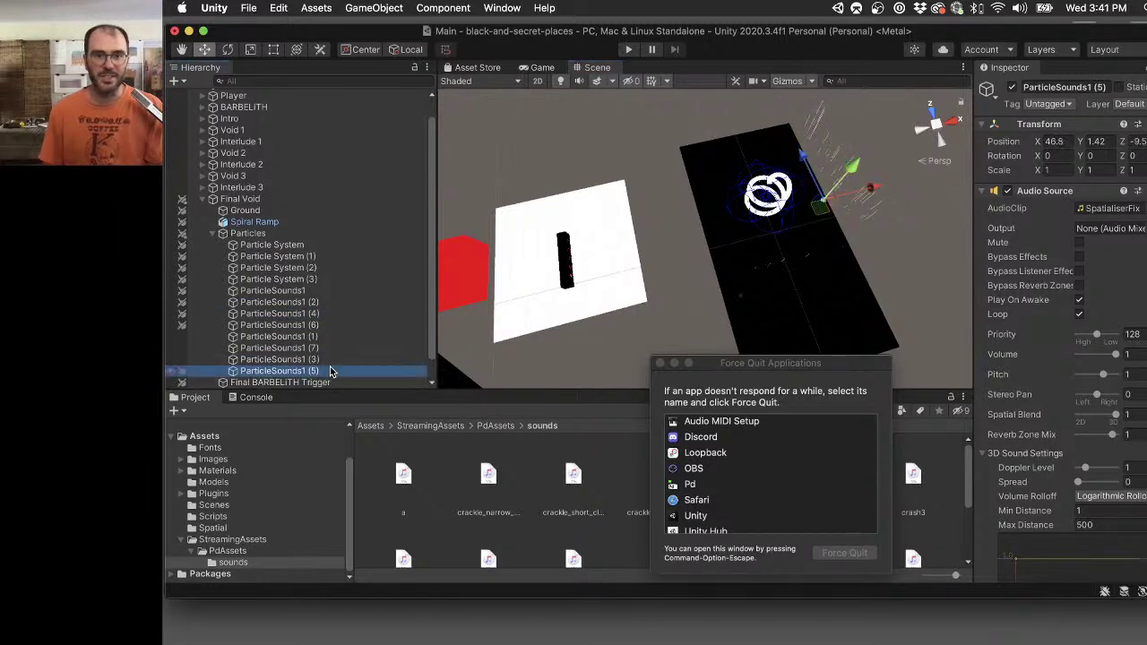
pyautogui.press('Up')
pyautogui.press('Up')
pyautogui.press('Up')
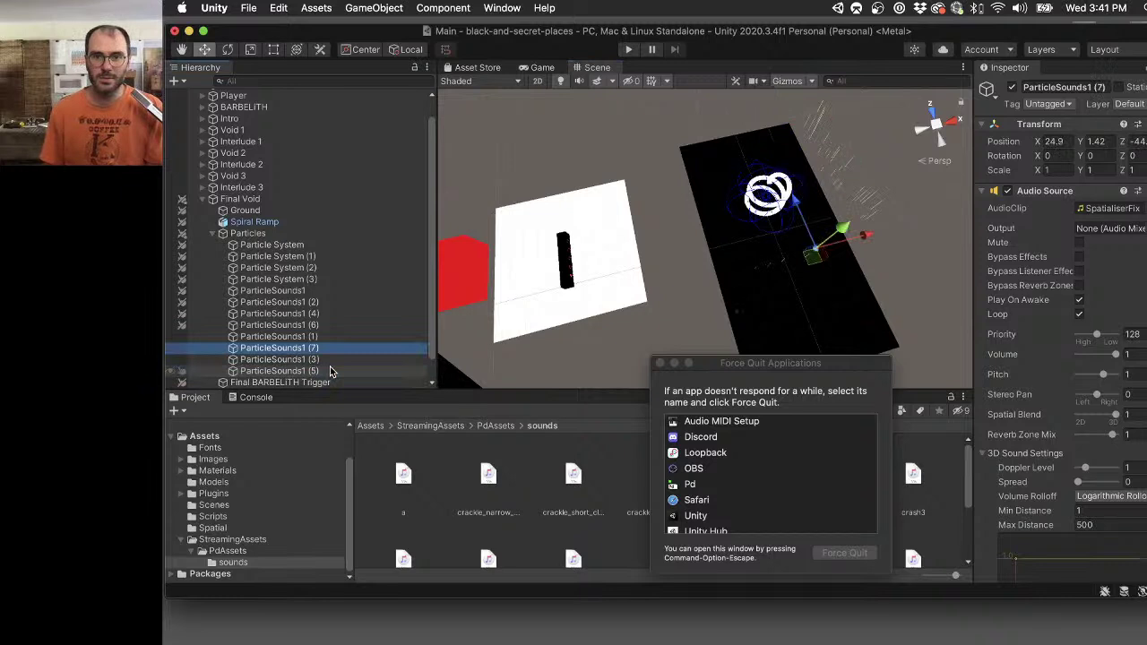
pyautogui.press('Up')
pyautogui.press('Up')
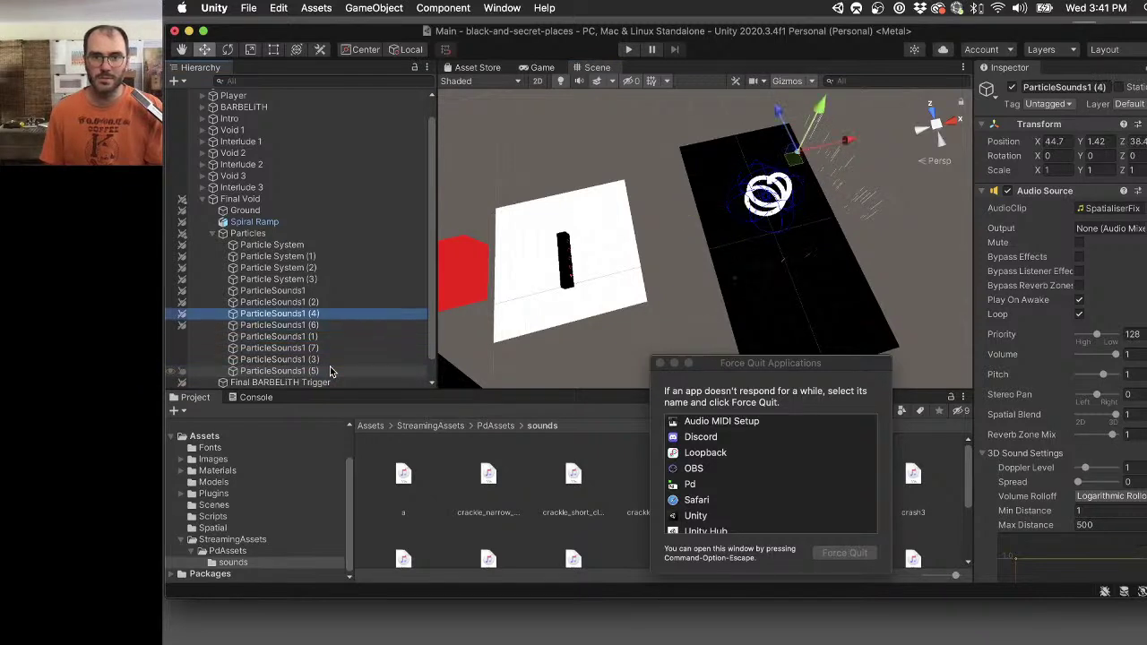
pyautogui.press('Up')
pyautogui.press('Up')
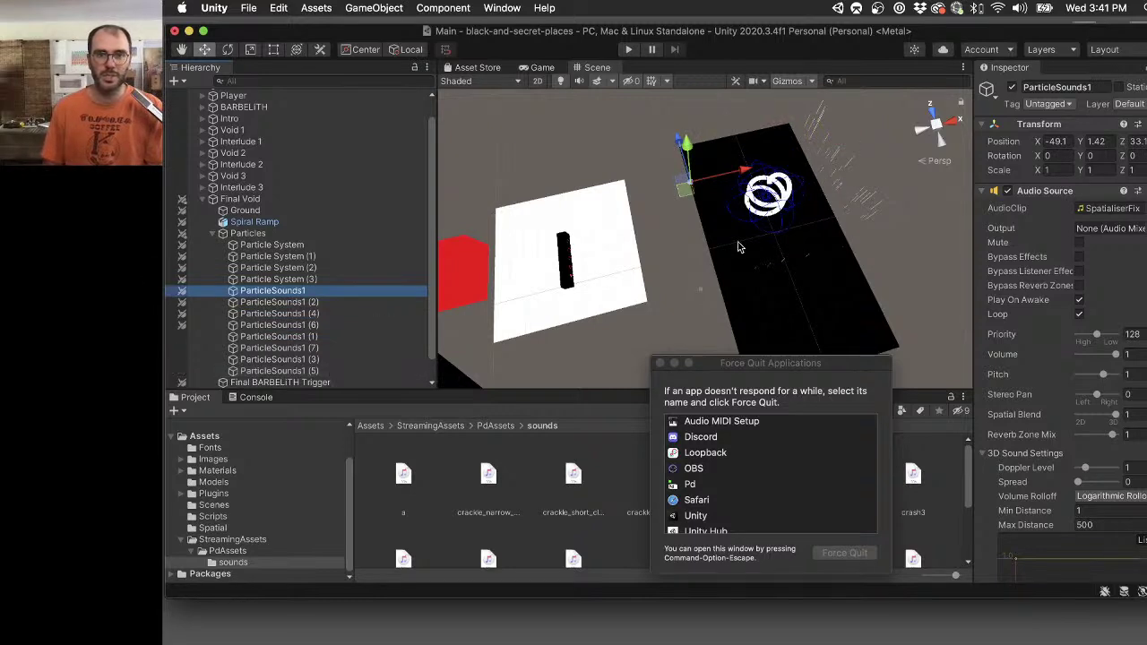
pyautogui.click(700, 224)
pyautogui.click(702, 235)
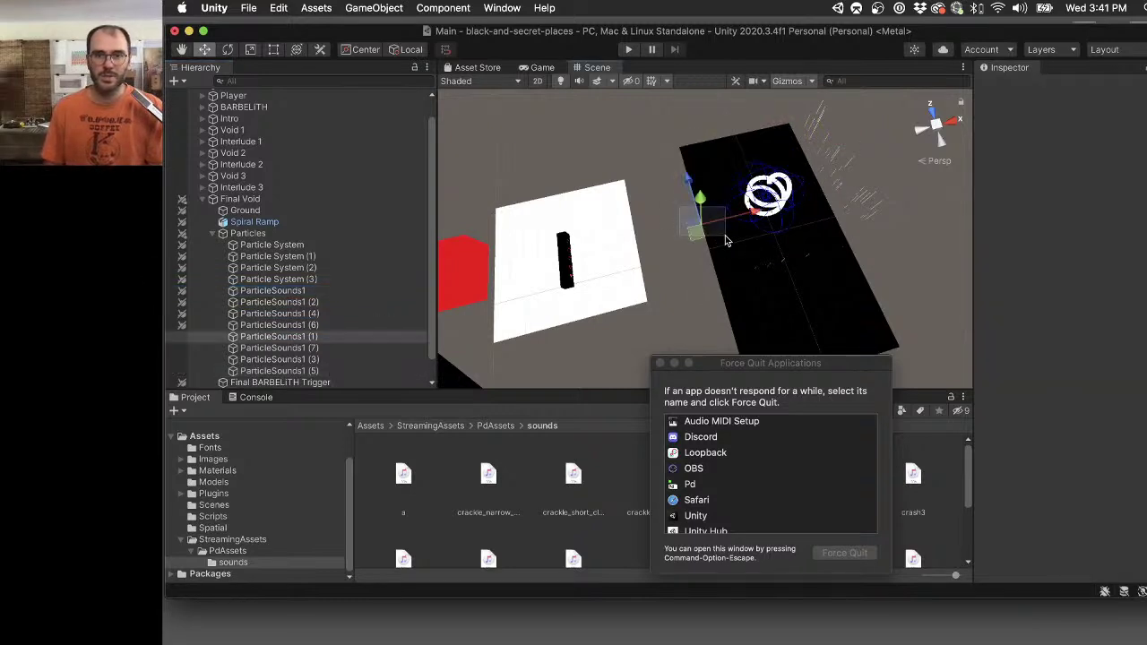
pyautogui.moveTo(700, 258); pyautogui.dragTo(700, 257)
pyautogui.click(951, 278)
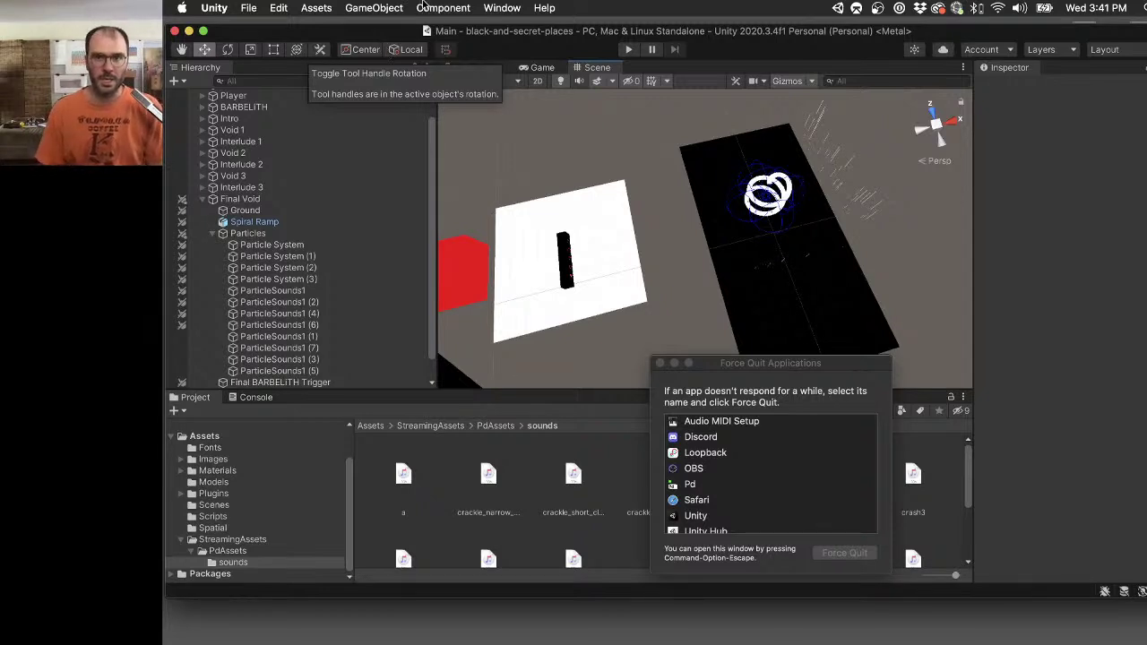
# Close the Force Quit Applications window, run the scene, and switch to the Scene view while it plays.
pyautogui.click(660, 364)
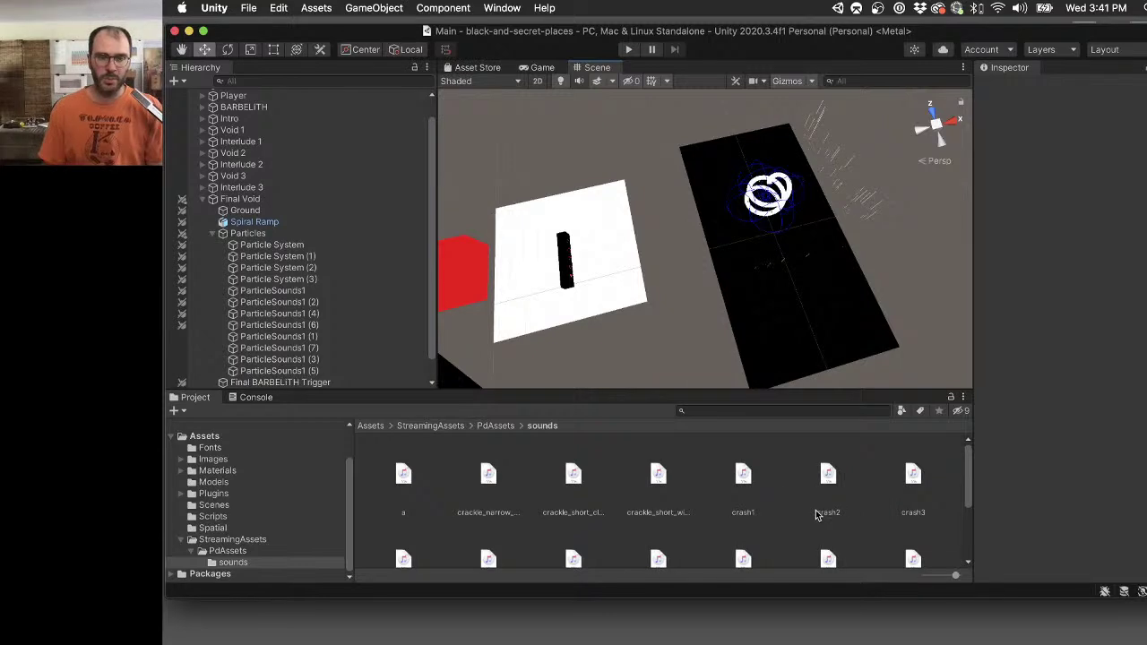
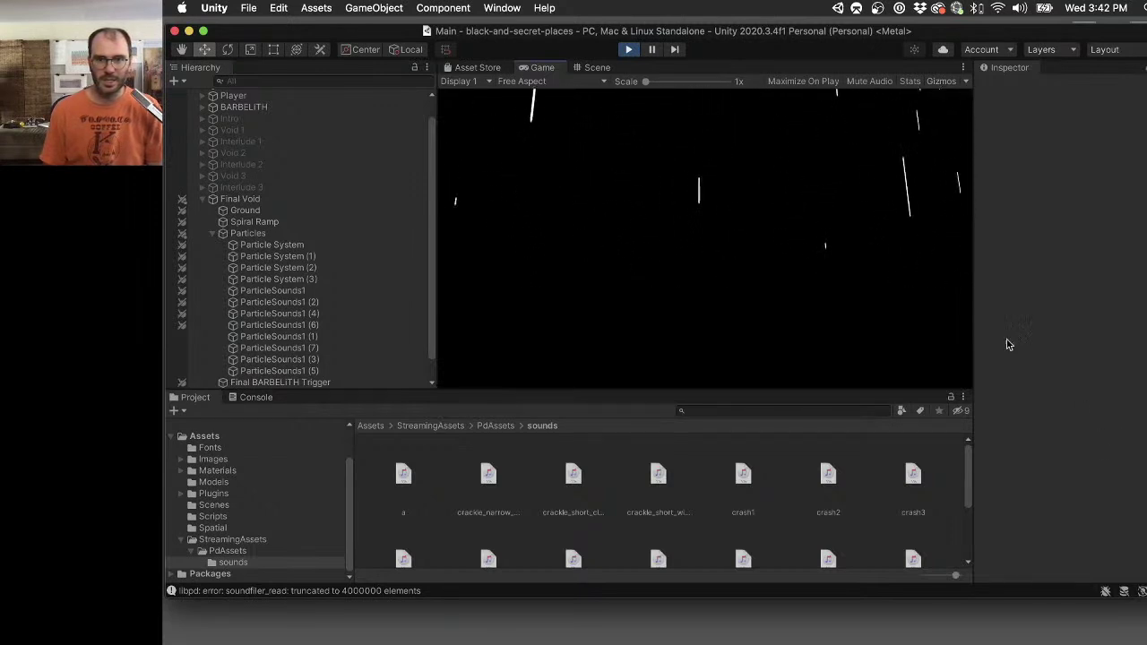
pyautogui.press('super+1')
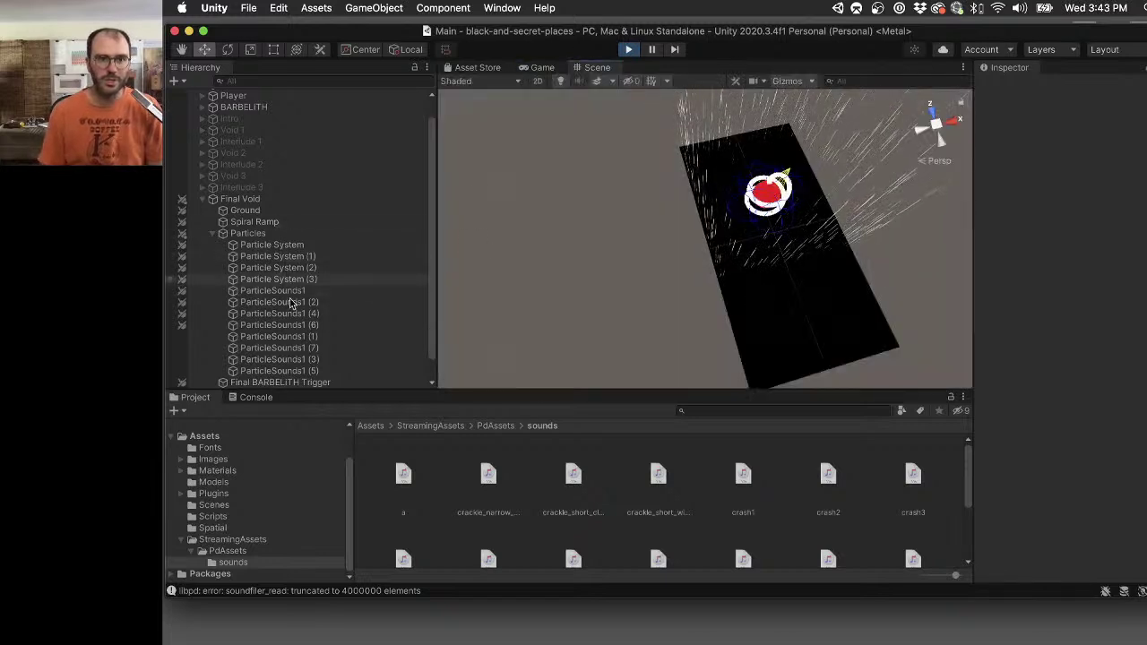
# Locate the Player object and frame it in the Scene view beside the spiral ramp.
pyautogui.click(240, 101)
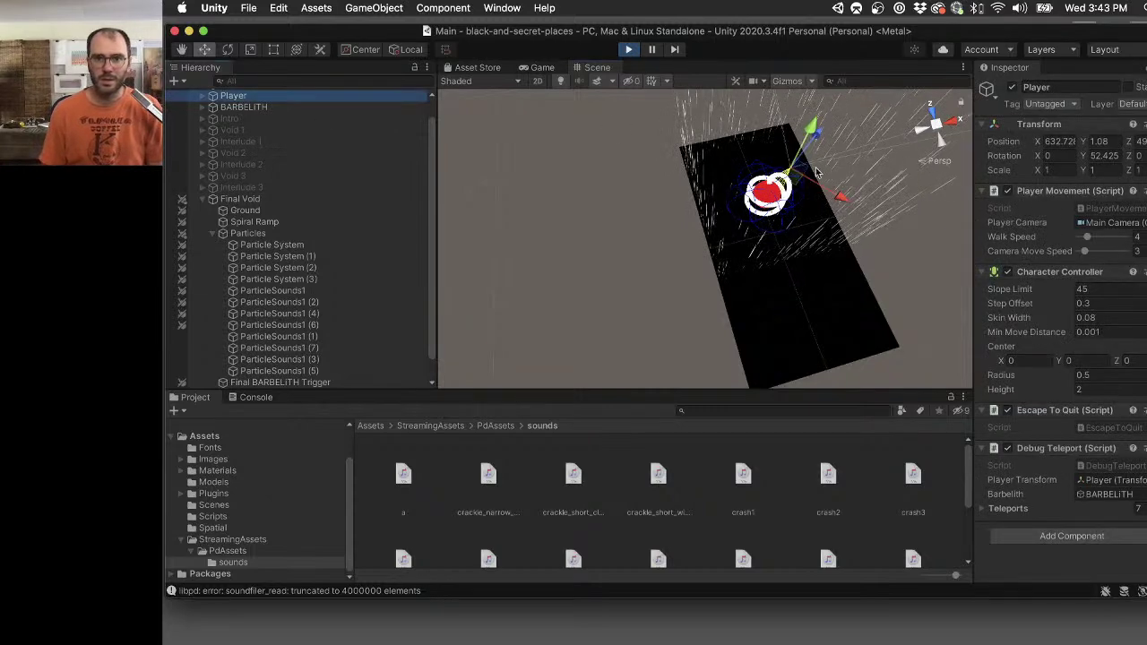
pyautogui.scroll(4, 803, 179)
pyautogui.keyDown('alt'); pyautogui.moveTo(800, 182); pyautogui.dragTo(897, 229); pyautogui.keyUp('alt')
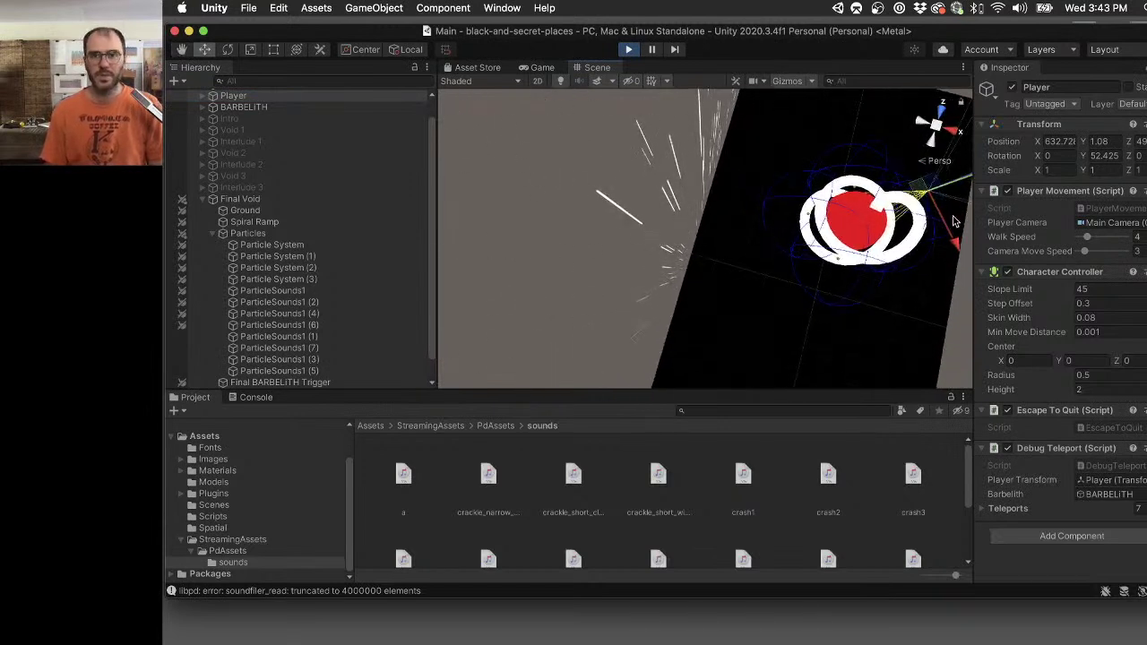
pyautogui.press('f')
pyautogui.keyDown('alt'); pyautogui.moveTo(826, 251); pyautogui.dragTo(804, 217); pyautogui.keyUp('alt')
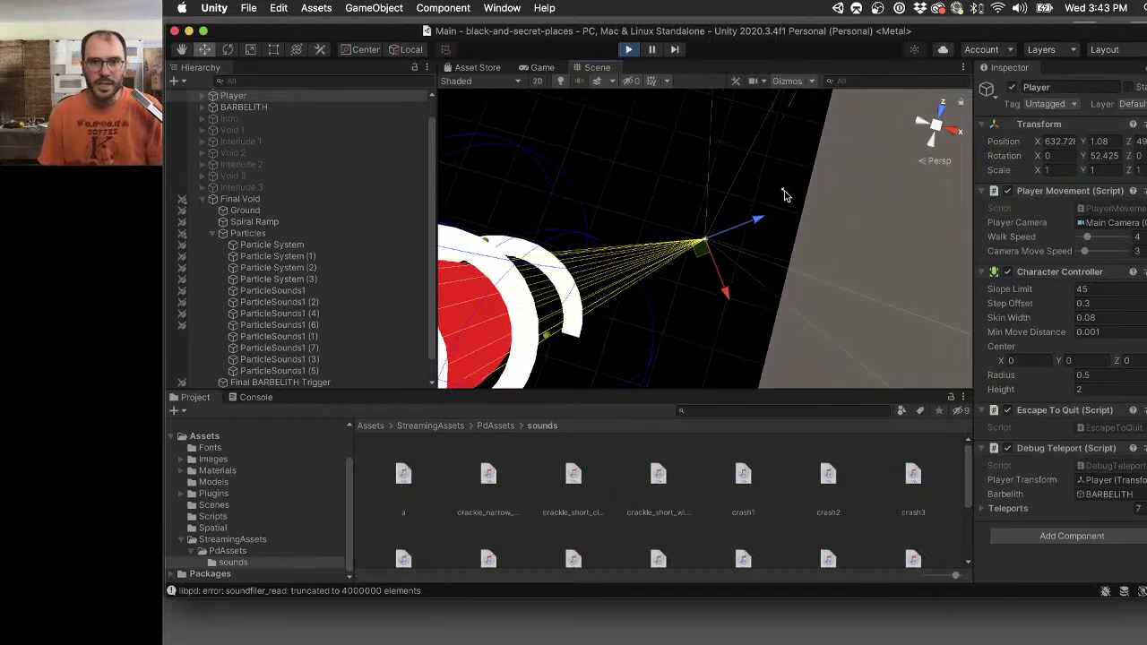
# Check where the ParticleSounds1 objects sit in the scene relative to the Player.
pyautogui.click(323, 373)
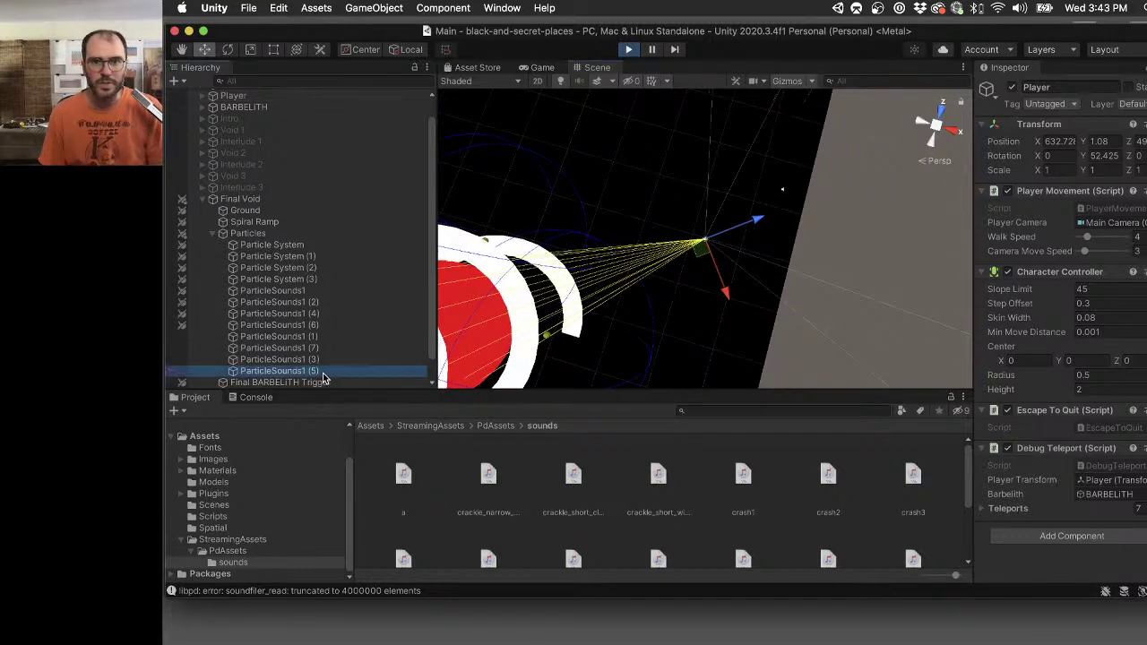
pyautogui.press('Up')
pyautogui.press('Up')
pyautogui.press('Up')
pyautogui.press('Up')
pyautogui.press('Up')
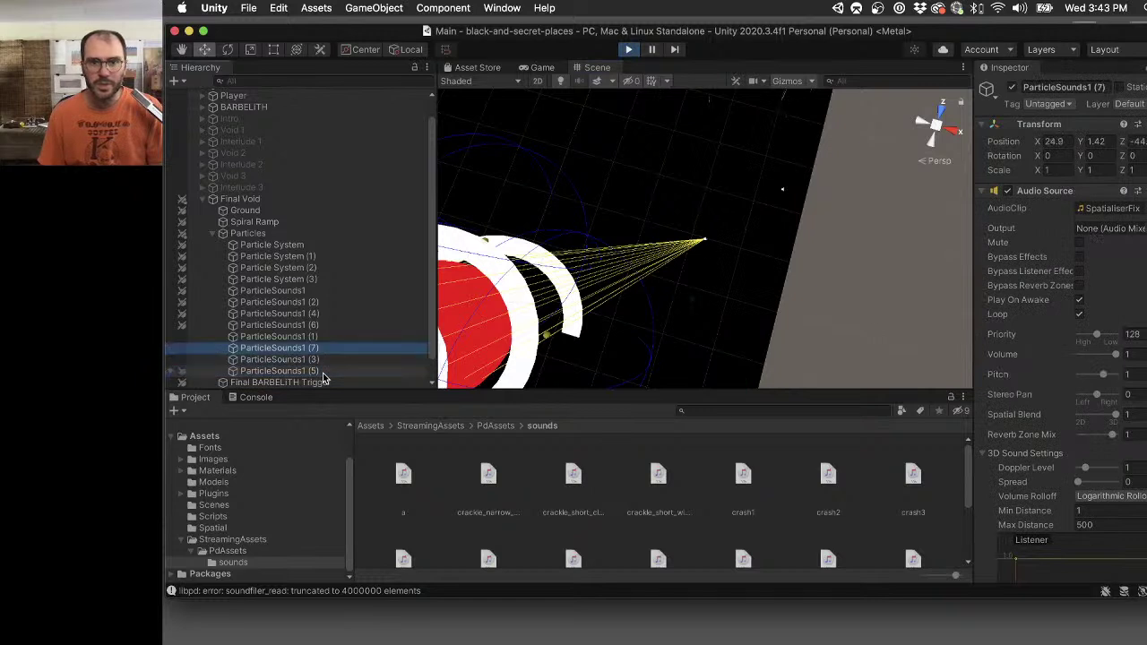
pyautogui.press('Up')
pyautogui.press('Down')
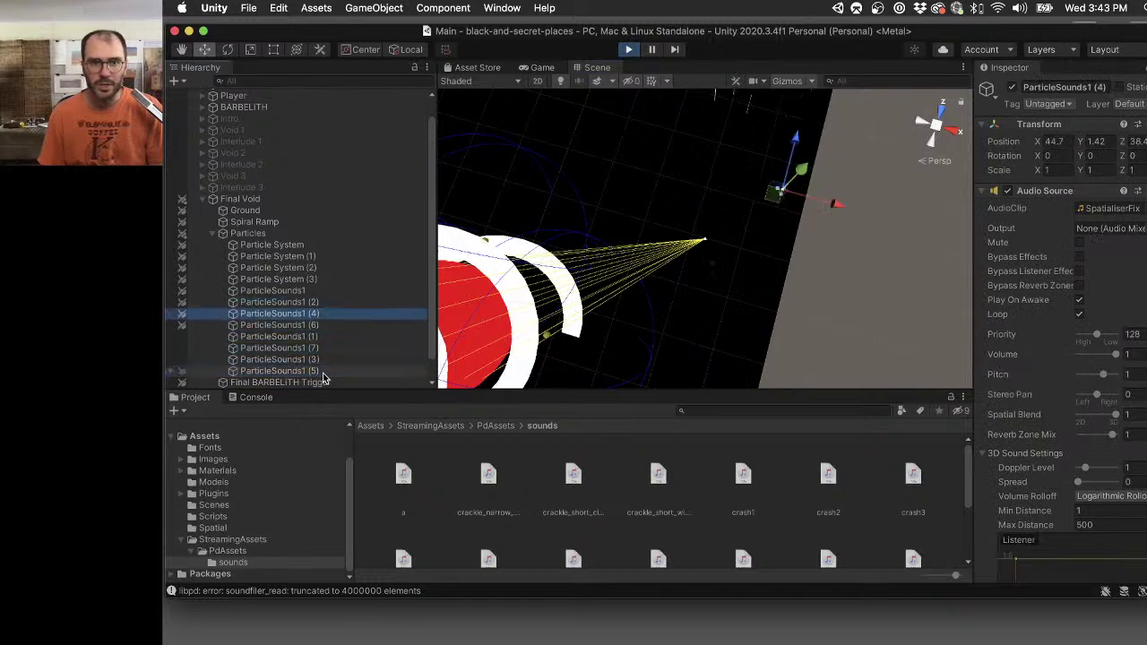
pyautogui.click(745, 236)
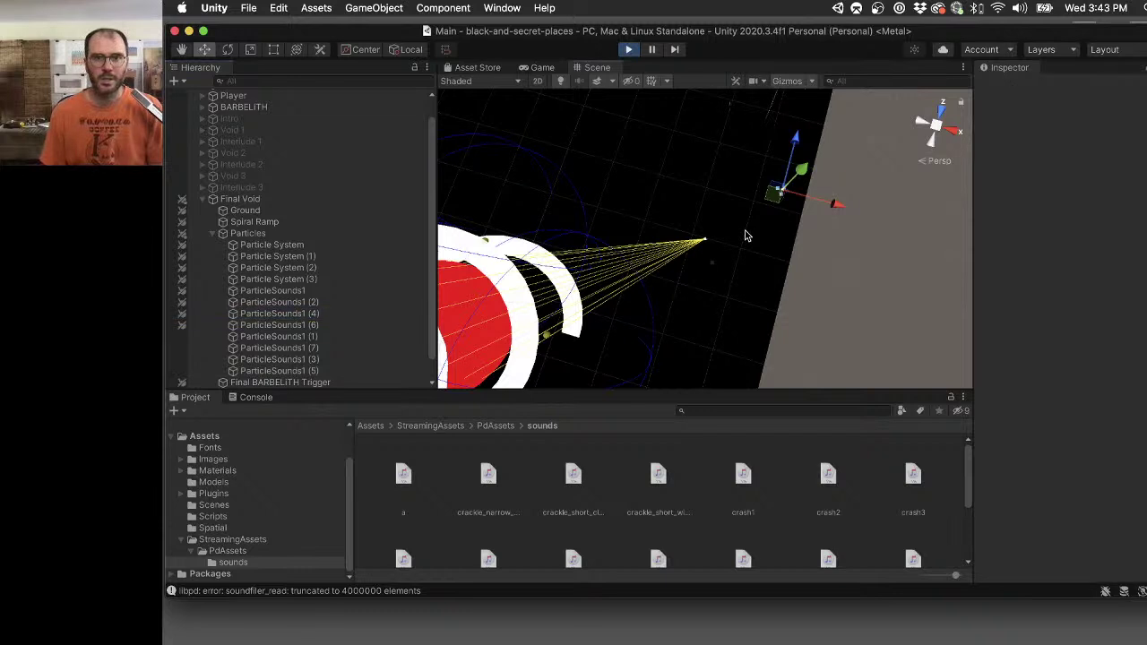
# Move the Player in the Scene view to the position of ParticleSounds1 (4).
pyautogui.click(542, 68)
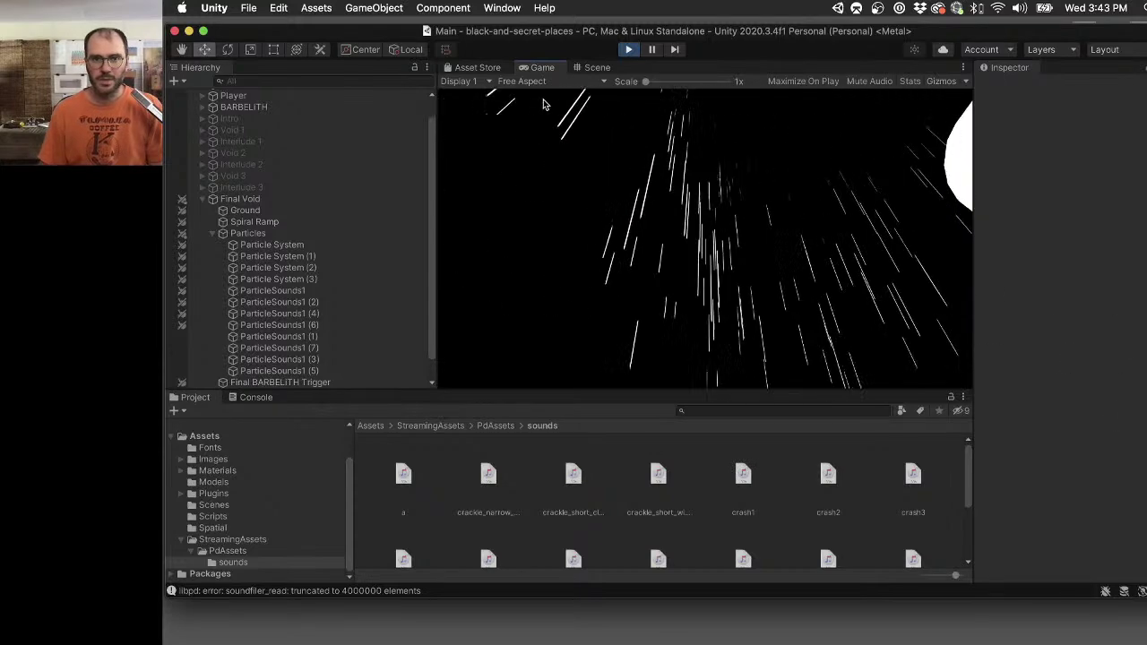
pyautogui.click(612, 69)
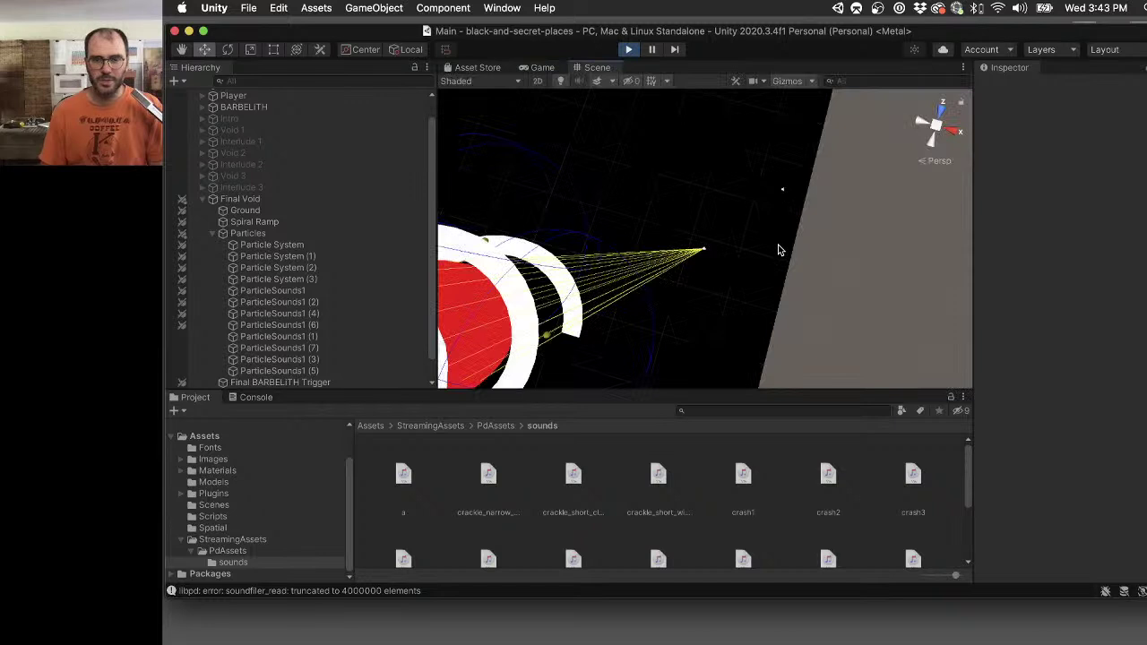
pyautogui.click(224, 95)
pyautogui.moveTo(699, 258); pyautogui.dragTo(768, 208)
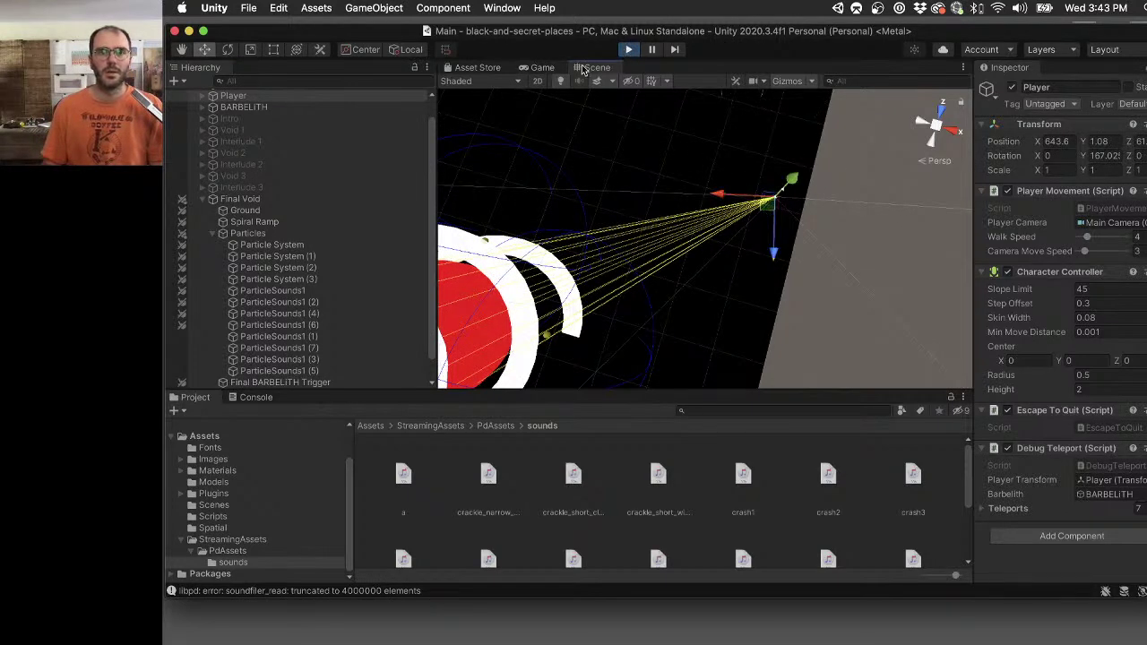
# Turn and strafe the player in the running game to listen to the nearby particle sounds.
pyautogui.click(549, 69)
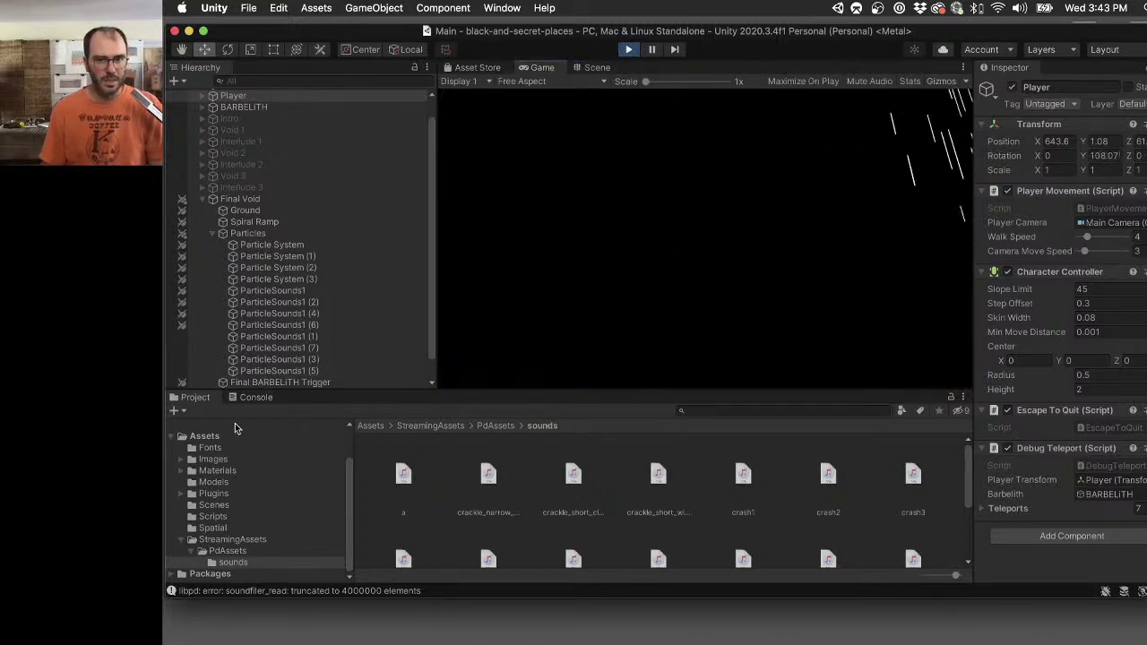
pyautogui.press('d')
pyautogui.press('a')
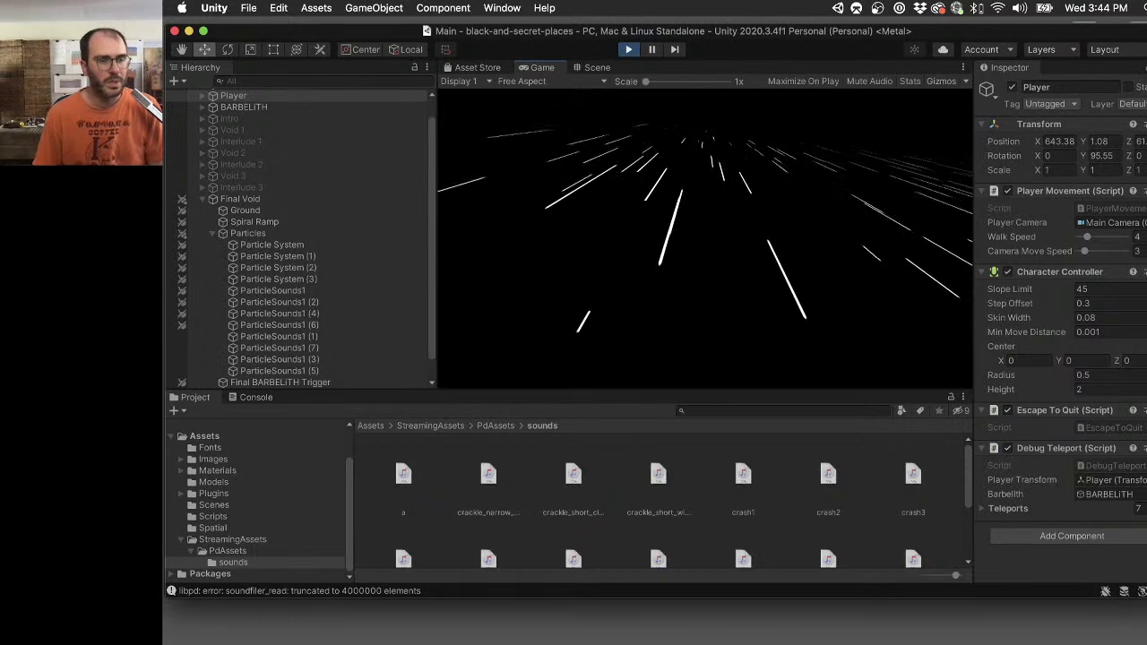
pyautogui.press('Left')
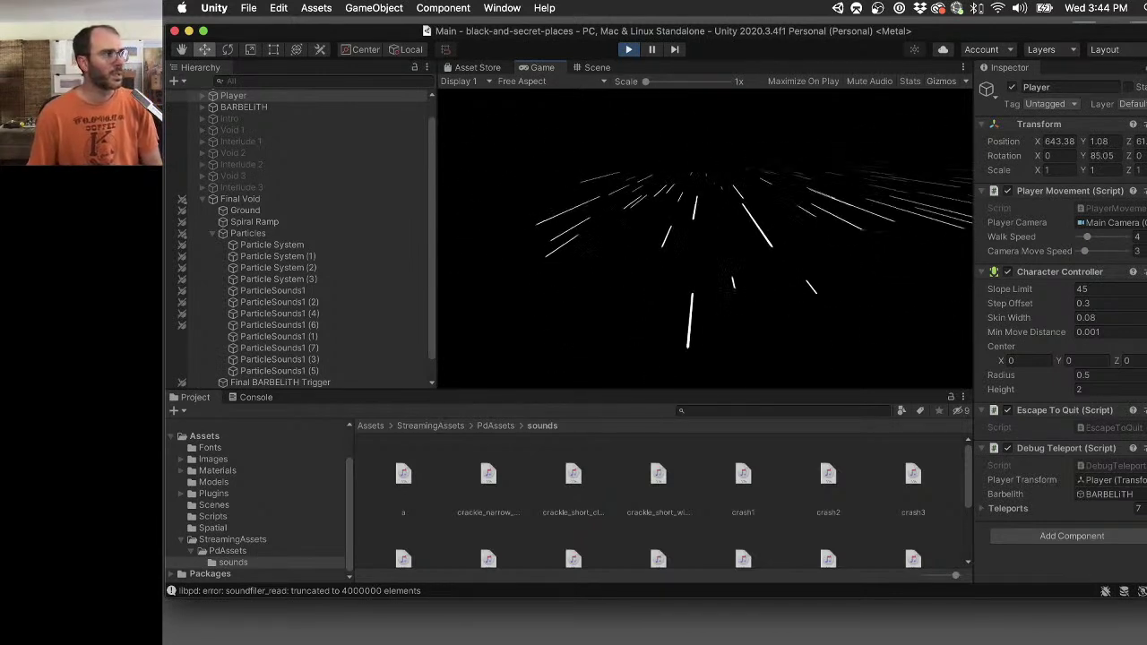
pyautogui.press('Right')
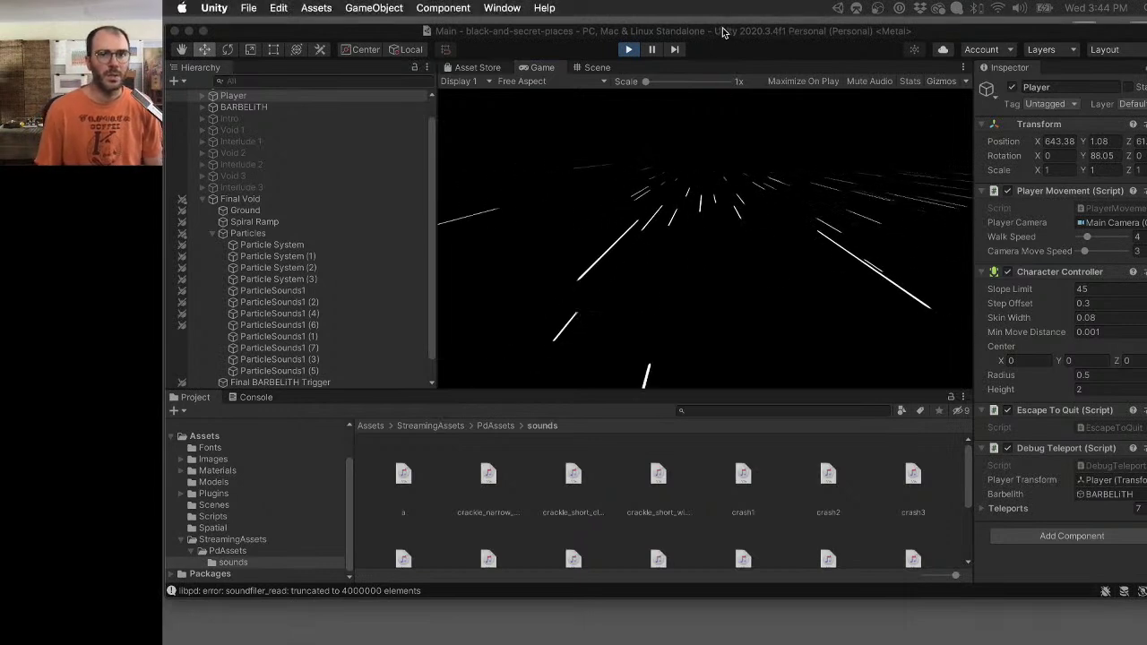
# Set the computer's sound output device to Teaching.
pyautogui.click(1029, 7)
pyautogui.click(823, 36)
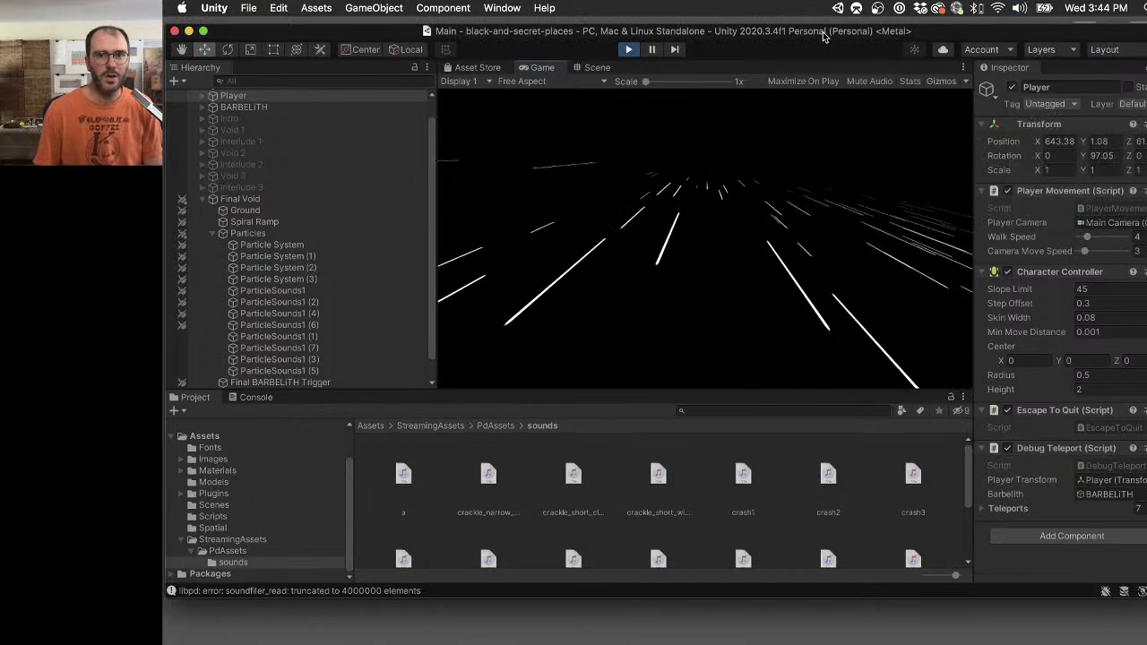
pyautogui.click(630, 51)
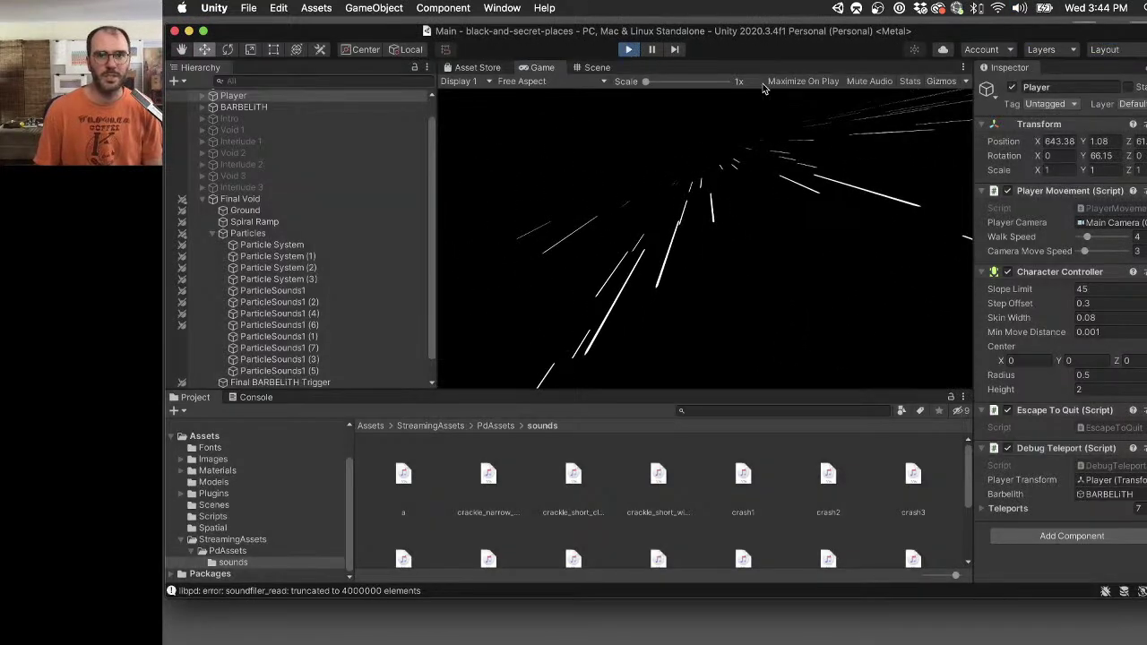
pyautogui.click(1022, 7)
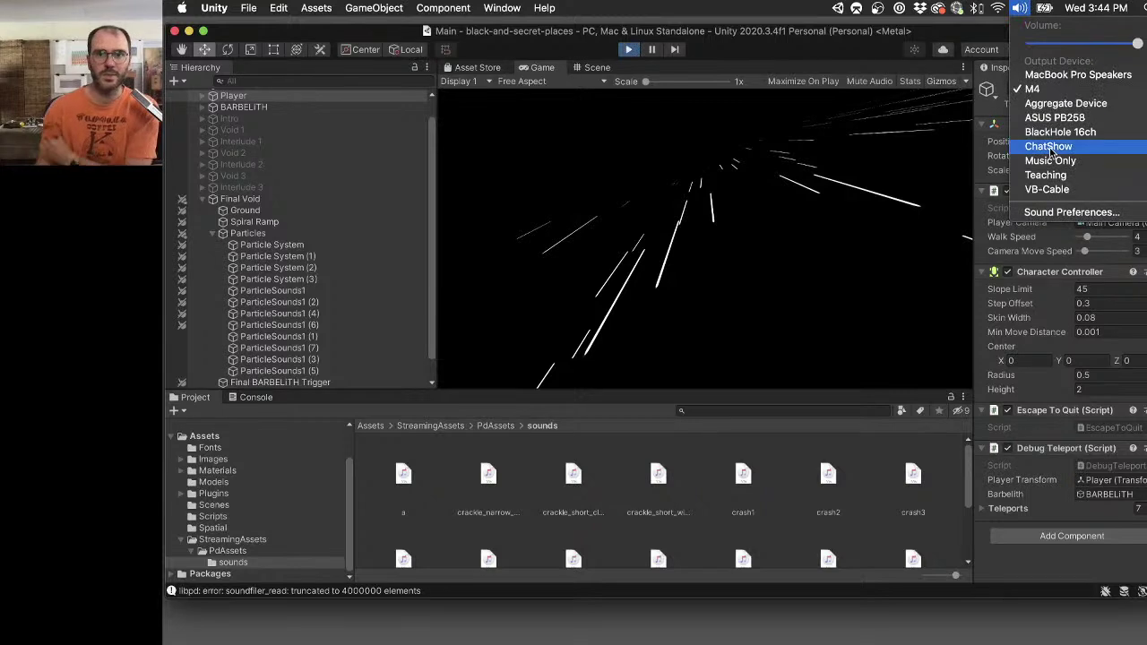
pyautogui.click(1047, 174)
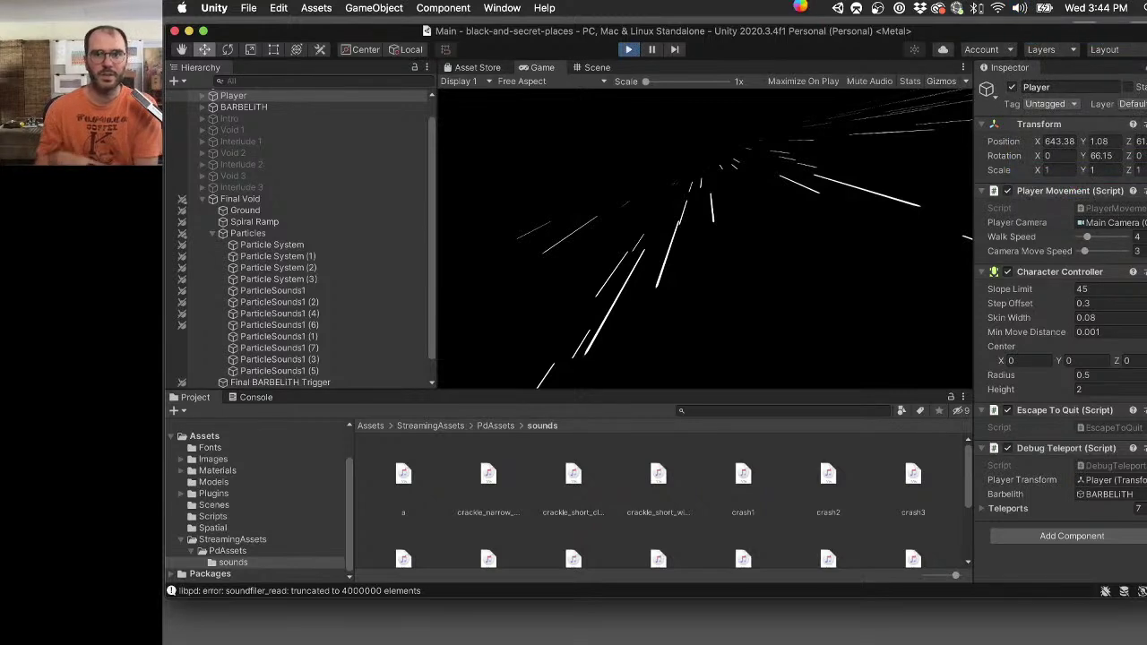
# Force quit Unity, reopen the black-and-secret-places project from Unity Hub, and close the Force Quit window.
pyautogui.press('super+alt+Escape')
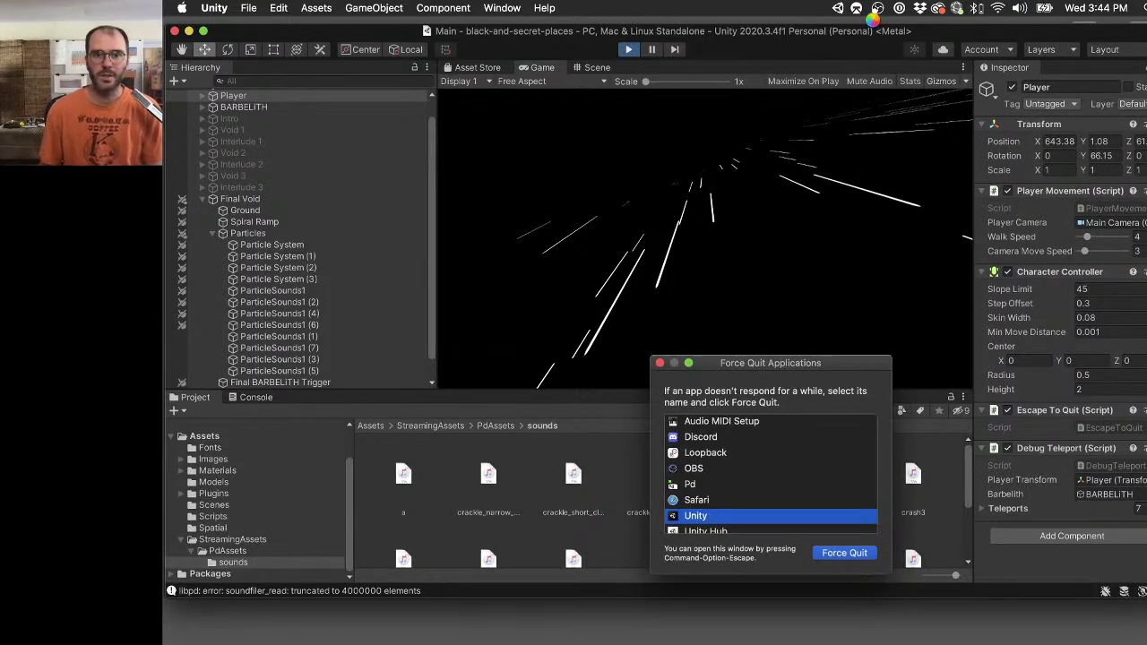
pyautogui.press('Return')
pyautogui.press('Return')
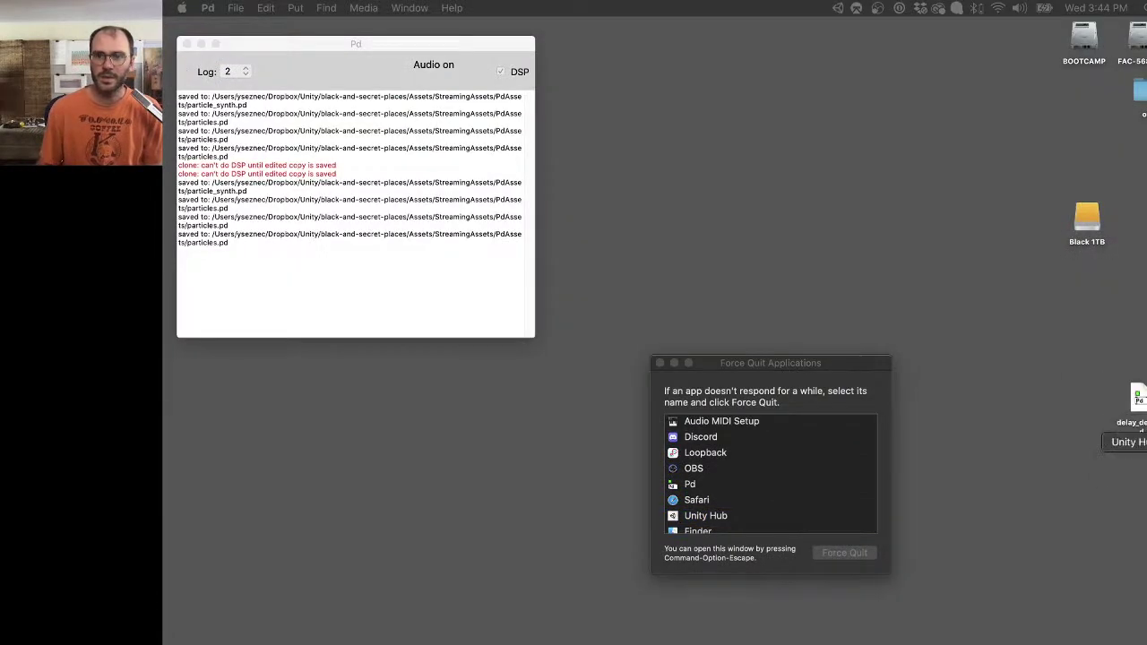
pyautogui.click(1140, 431)
pyautogui.click(552, 223)
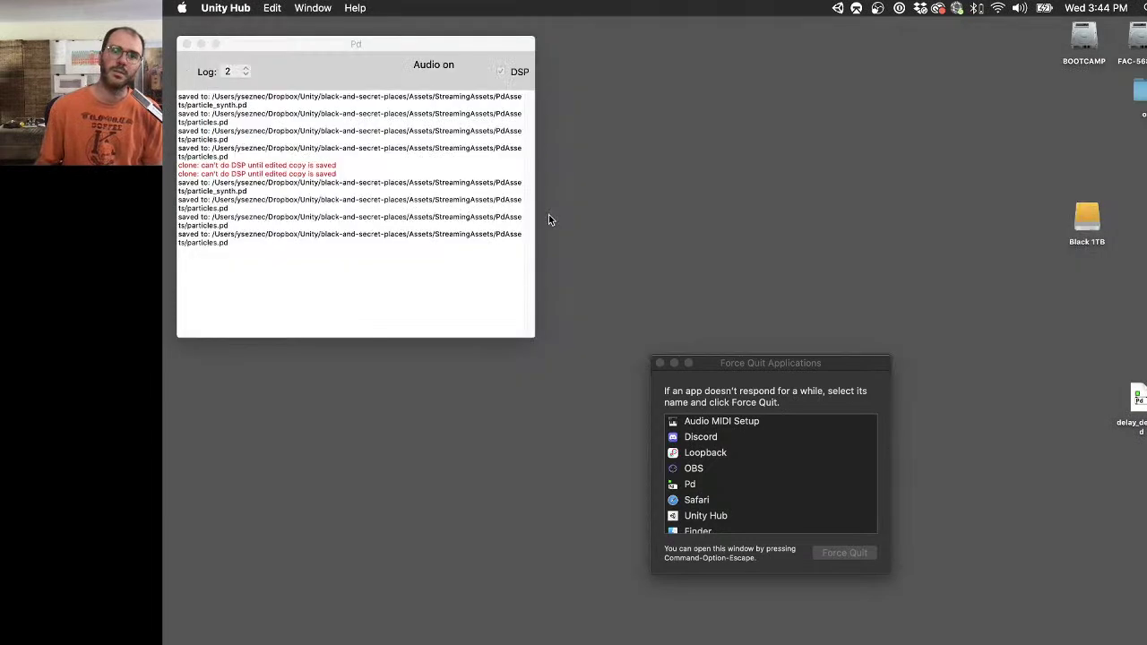
pyautogui.click(660, 364)
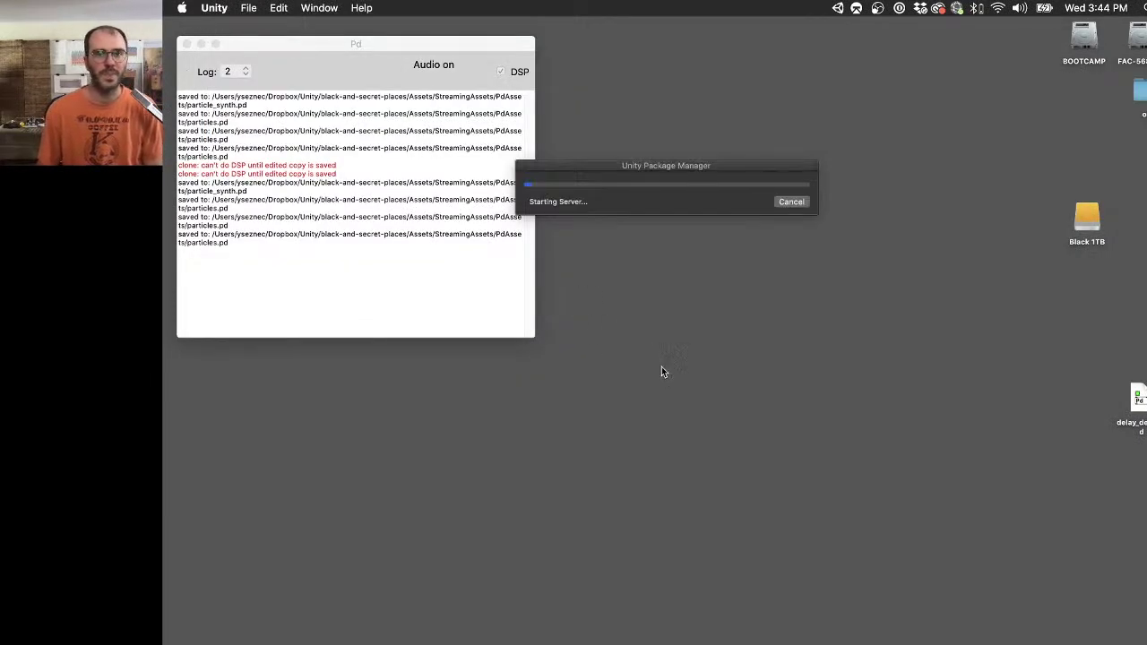
pyautogui.click(418, 44)
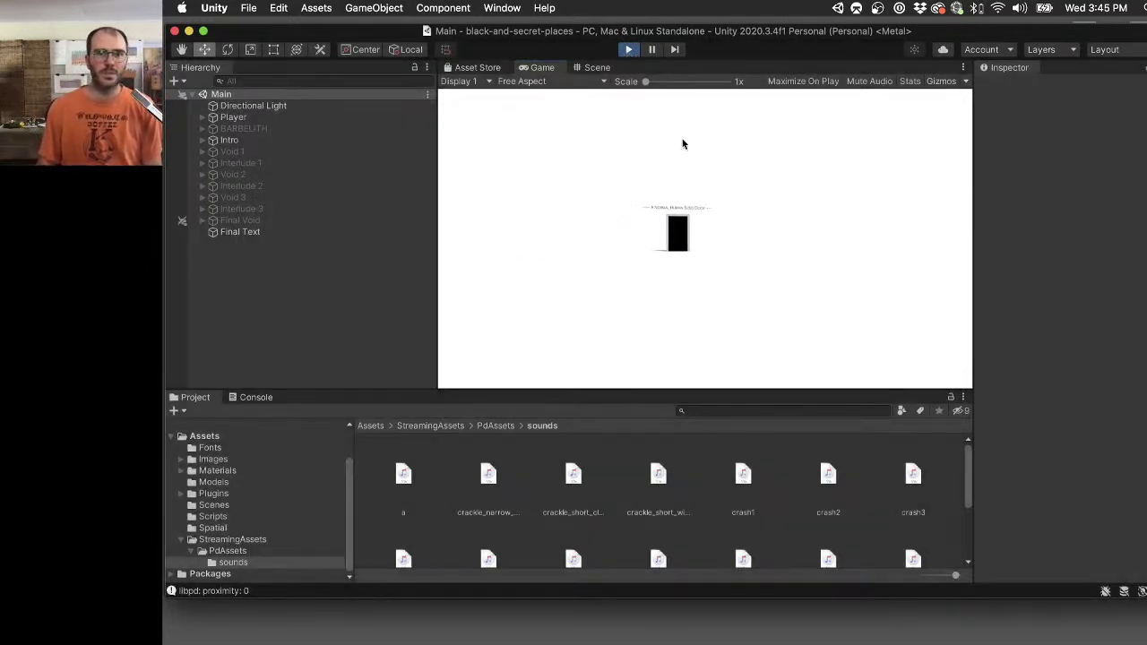
# Switch the sound output device to M4 and reposition the Unity editor window.
pyautogui.moveTo(683, 33); pyautogui.dragTo(702, 99)
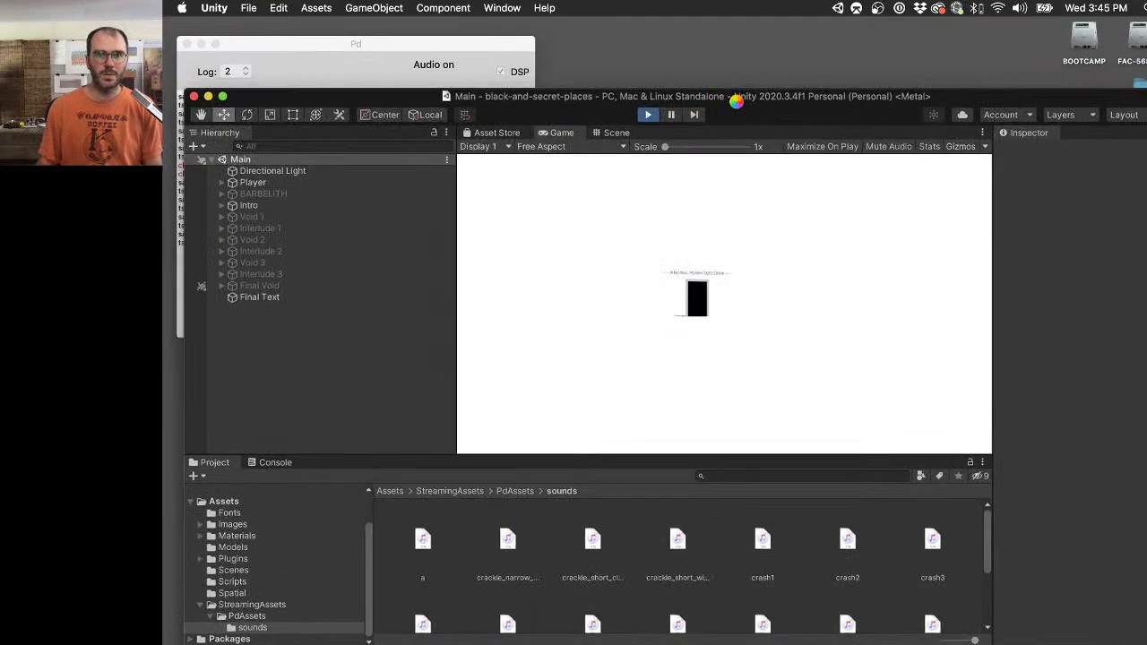
pyautogui.click(1020, 8)
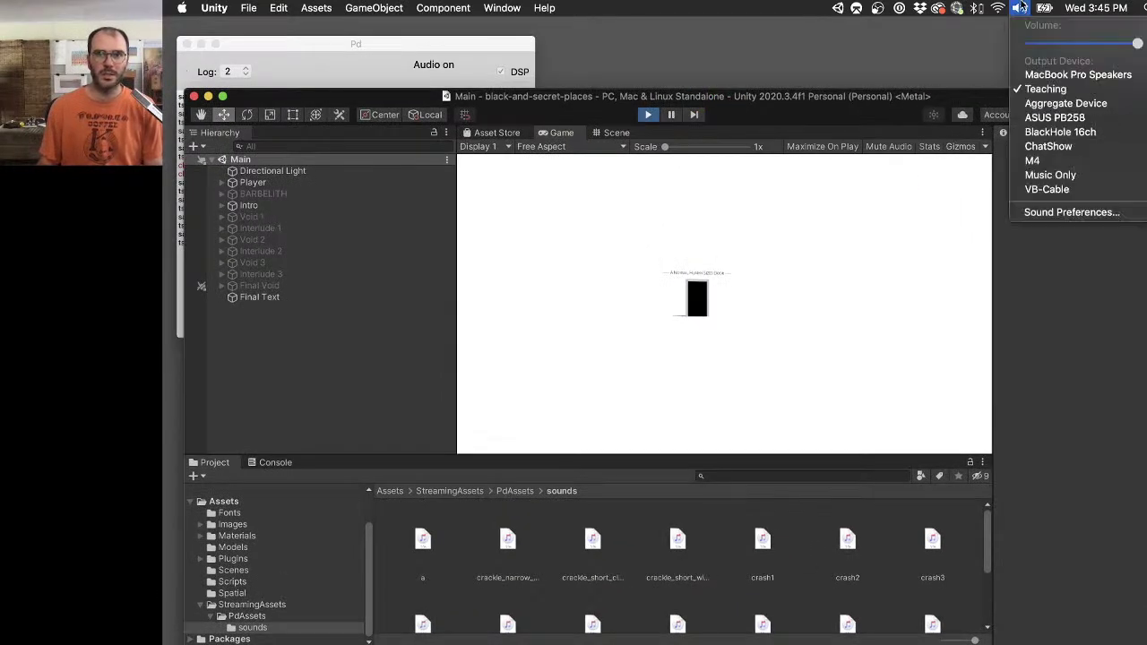
pyautogui.click(1020, 8)
pyautogui.click(1021, 8)
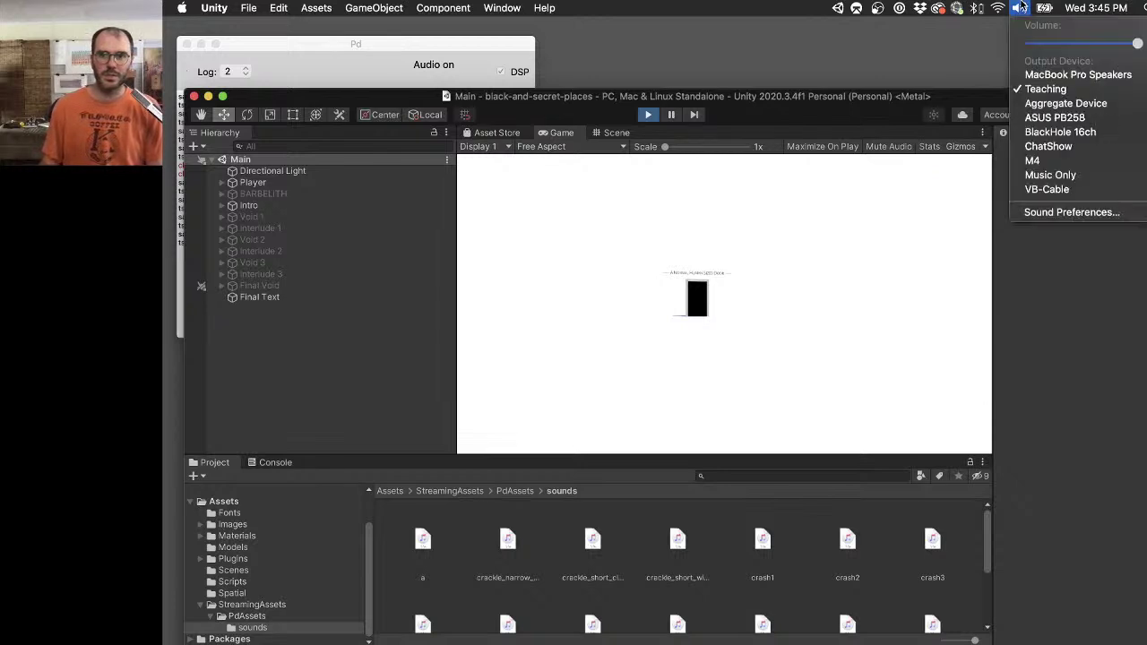
pyautogui.click(1052, 162)
pyautogui.moveTo(856, 96); pyautogui.dragTo(845, 24)
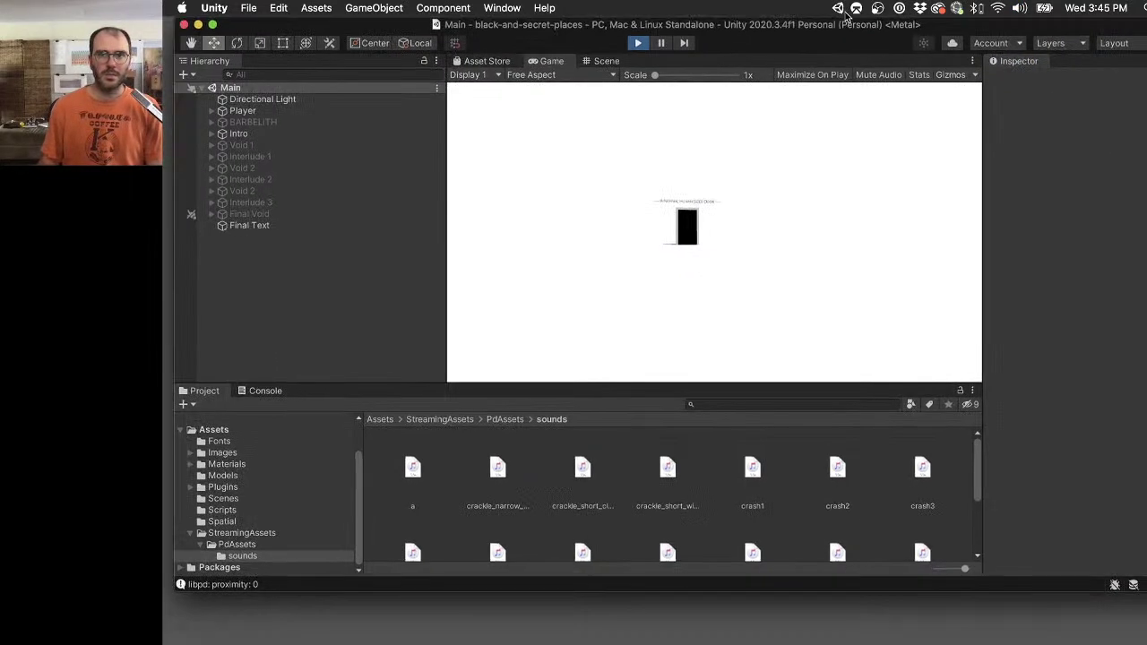
# Force quit the Unity editor again and relaunch the black-and-secret-places project from Unity Hub.
pyautogui.press('super+alt+Escape')
pyautogui.press('Return')
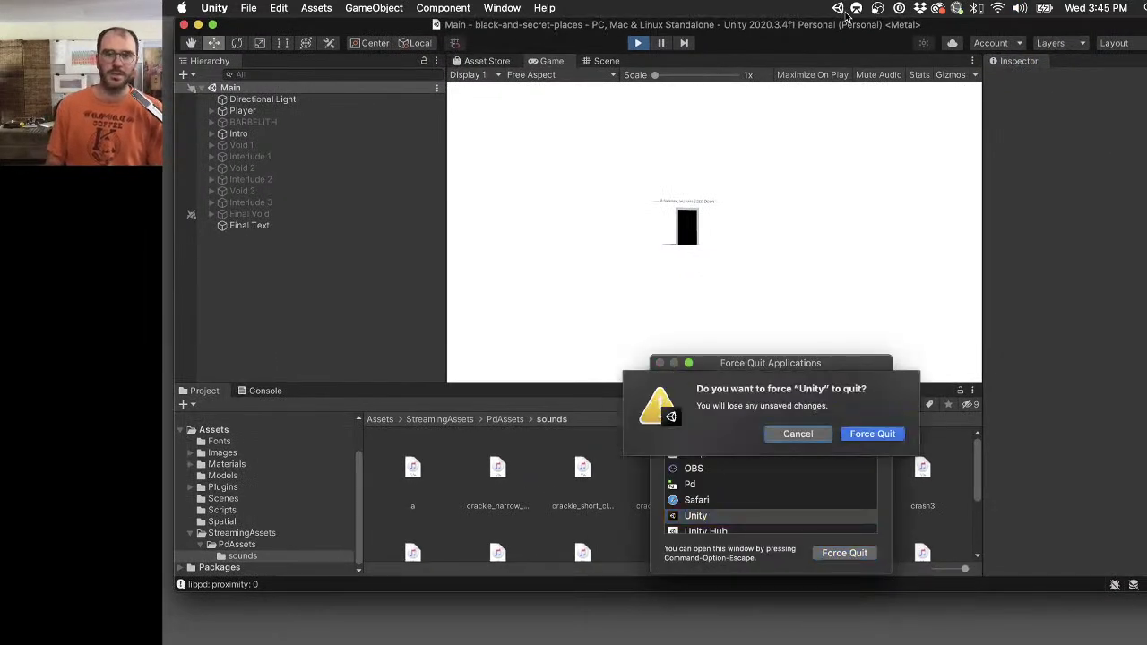
pyautogui.press('Return')
pyautogui.click(1140, 389)
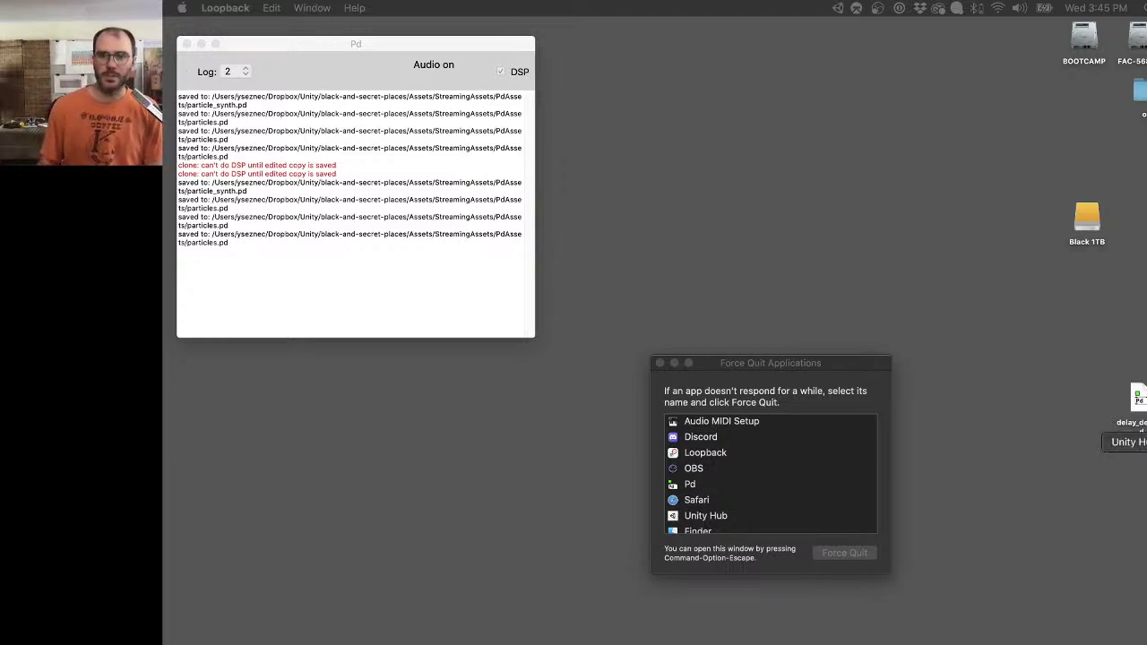
pyautogui.click(1139, 441)
pyautogui.click(436, 216)
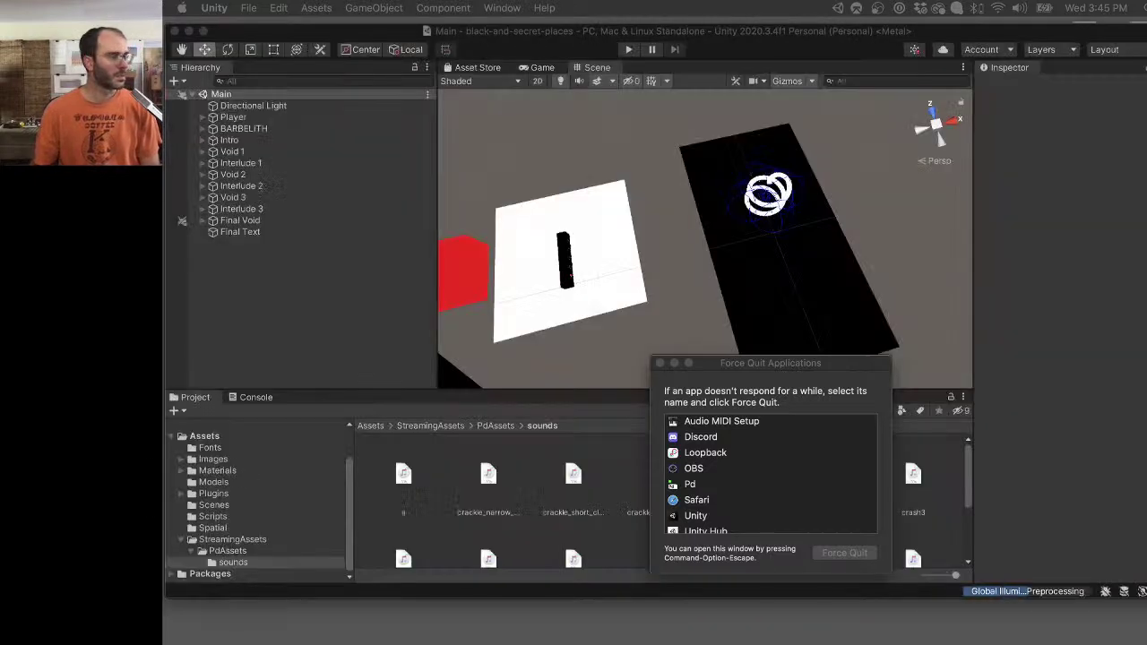
# Run the game in the Final Void and close the Force Quit Applications window.
pyautogui.click(739, 35)
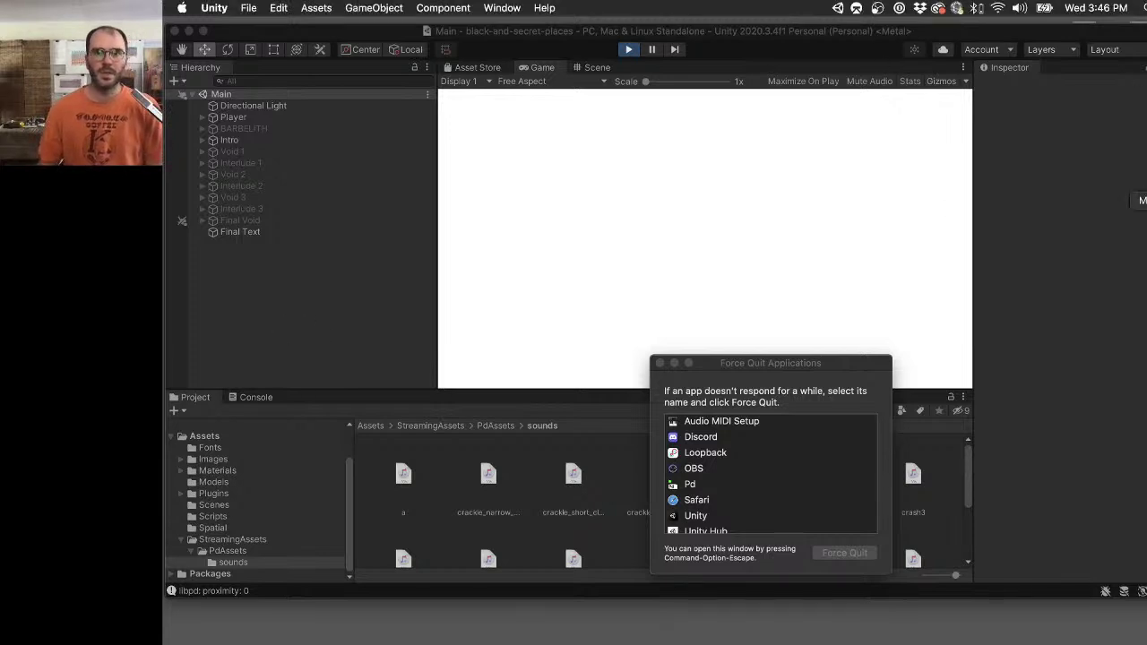
pyautogui.click(769, 210)
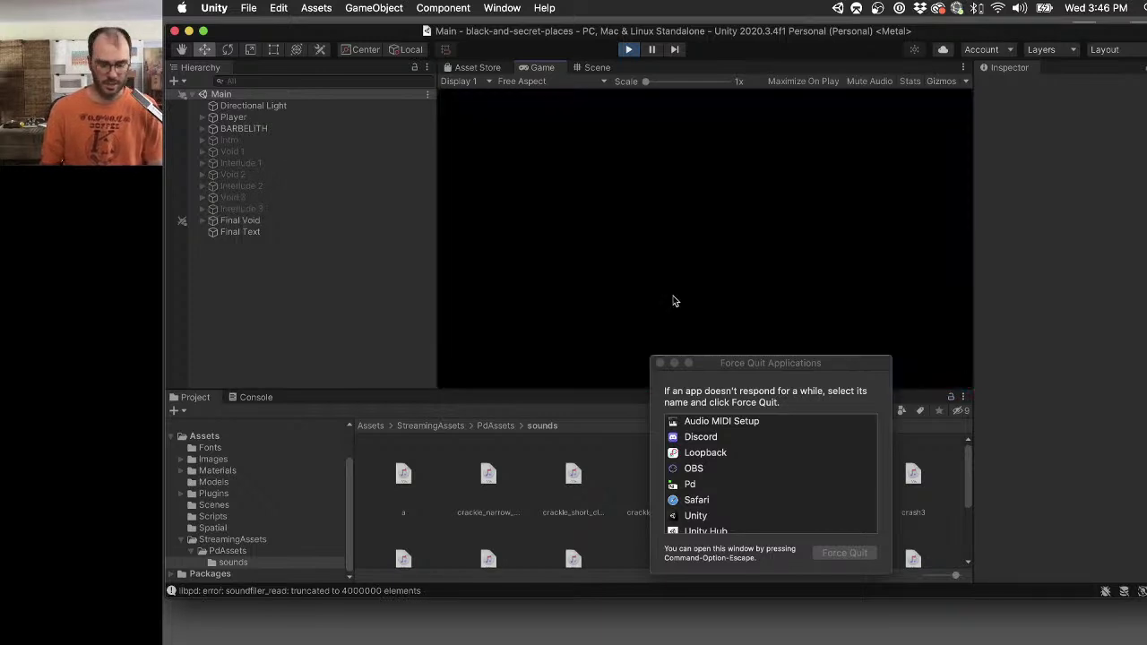
pyautogui.click(663, 373)
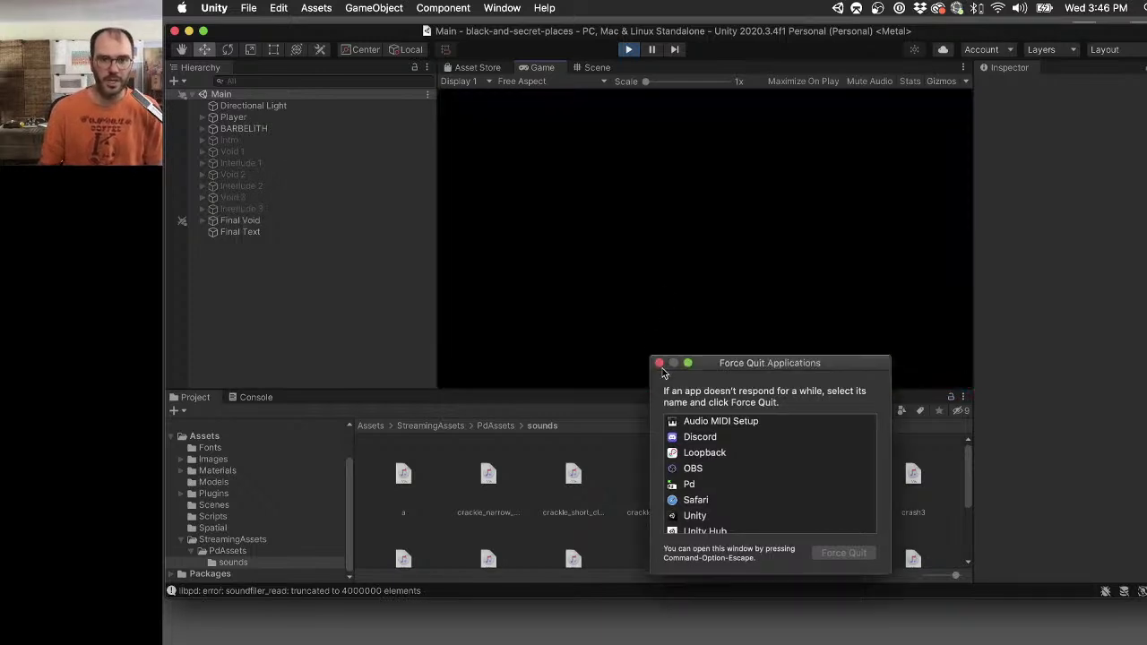
pyautogui.click(660, 364)
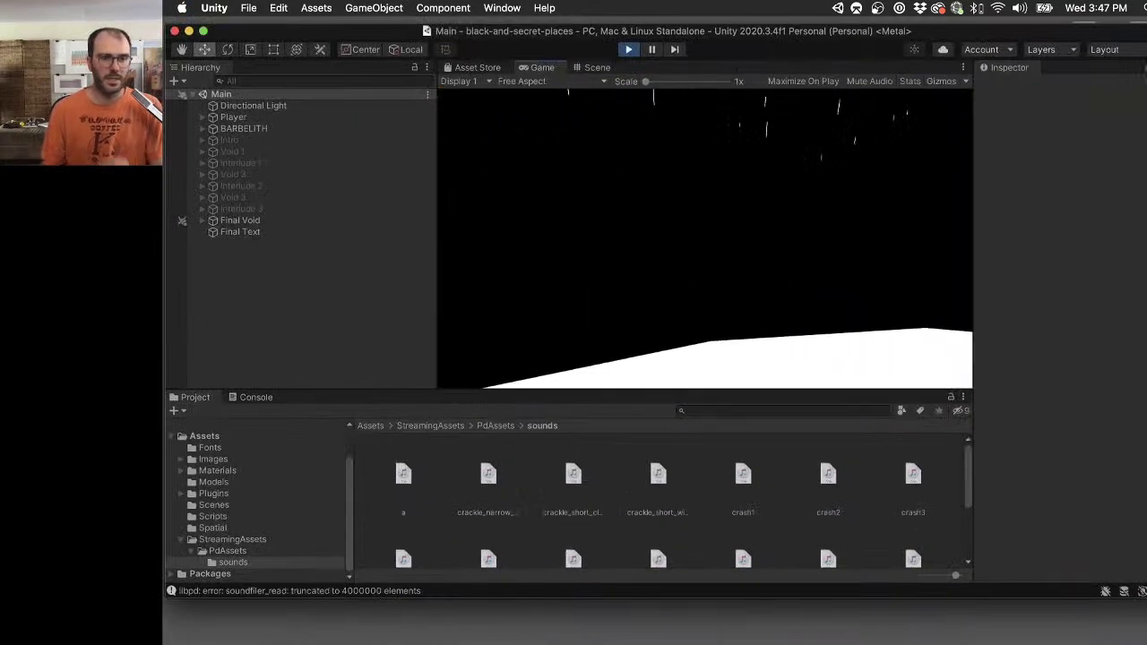
# Examine the BARBELITH object's components, including its audio source, Lib Pd Instance, size watcher and occlusion scripts.
pyautogui.click(252, 517)
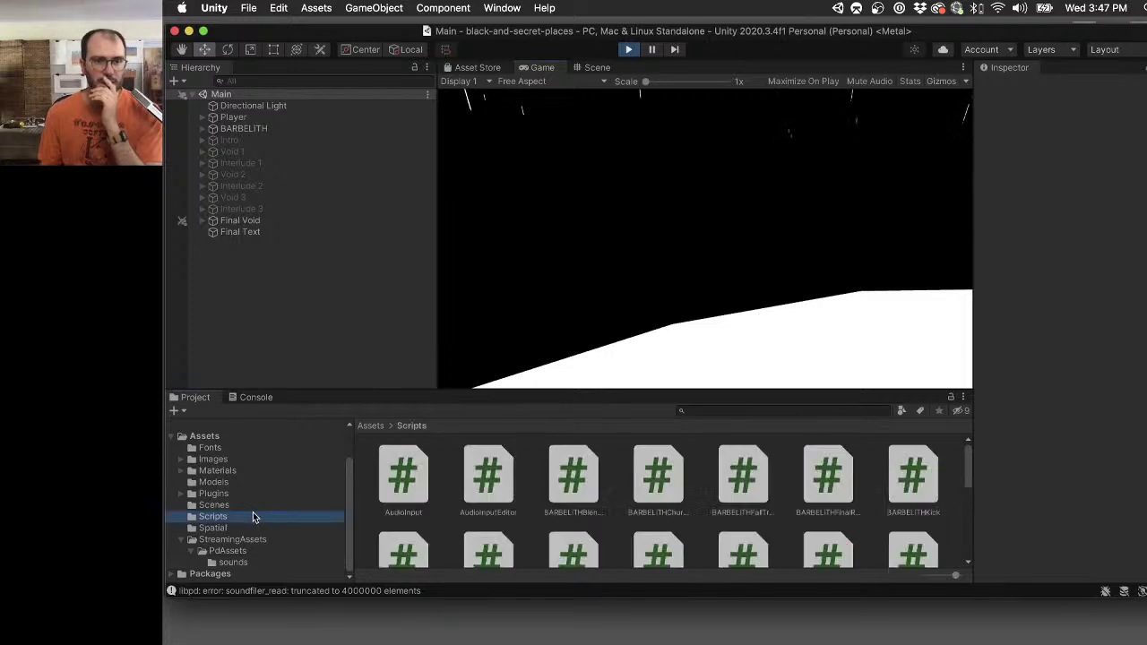
pyautogui.scroll(-3, 556, 493)
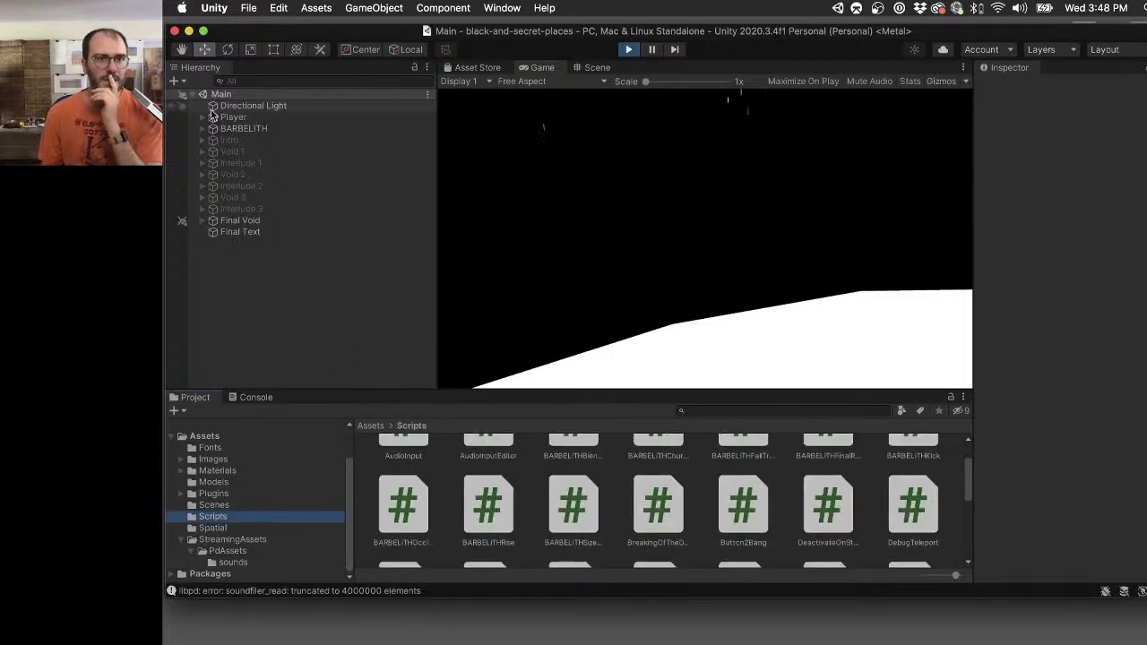
pyautogui.click(261, 131)
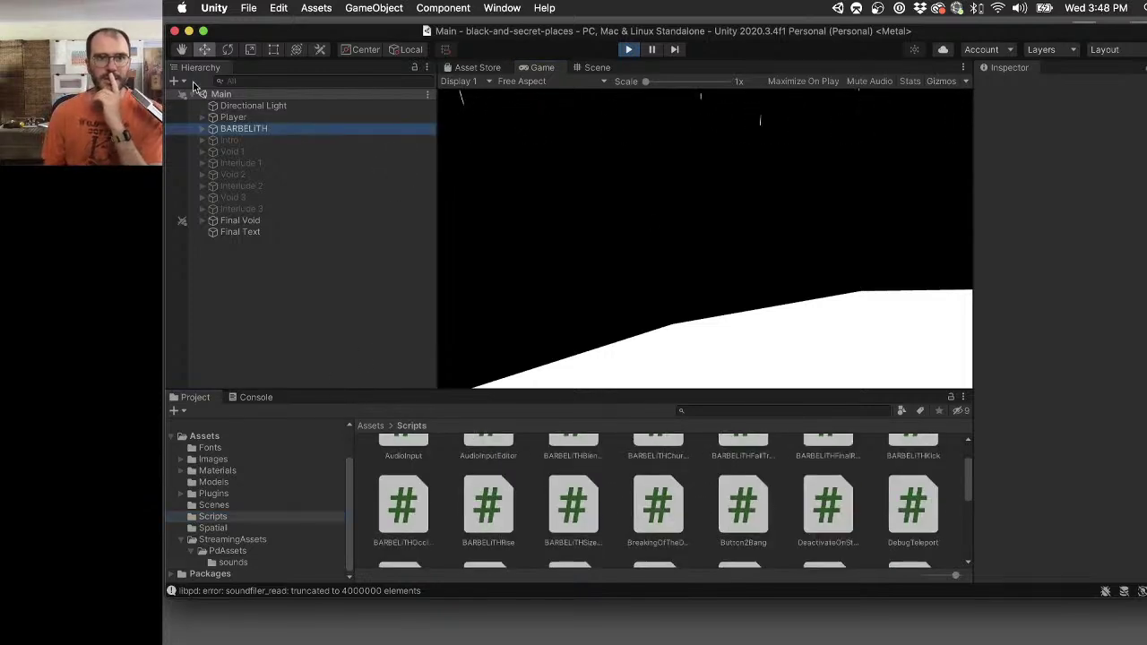
pyautogui.click(202, 129)
pyautogui.scroll(-10, 1048, 286)
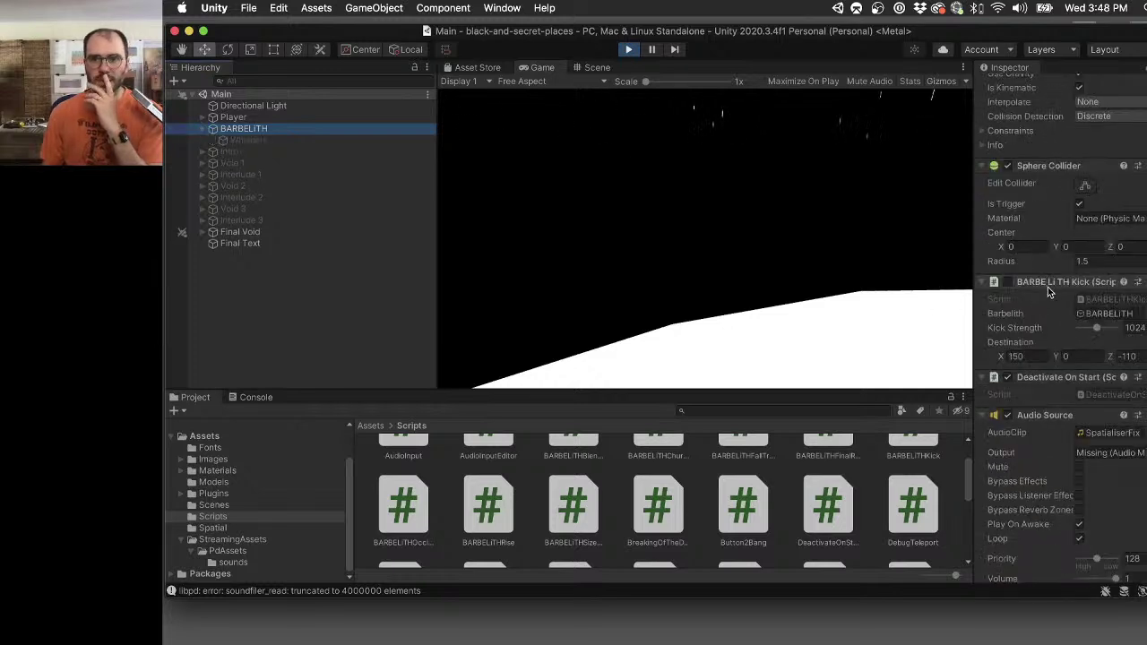
pyautogui.scroll(4, 1048, 291)
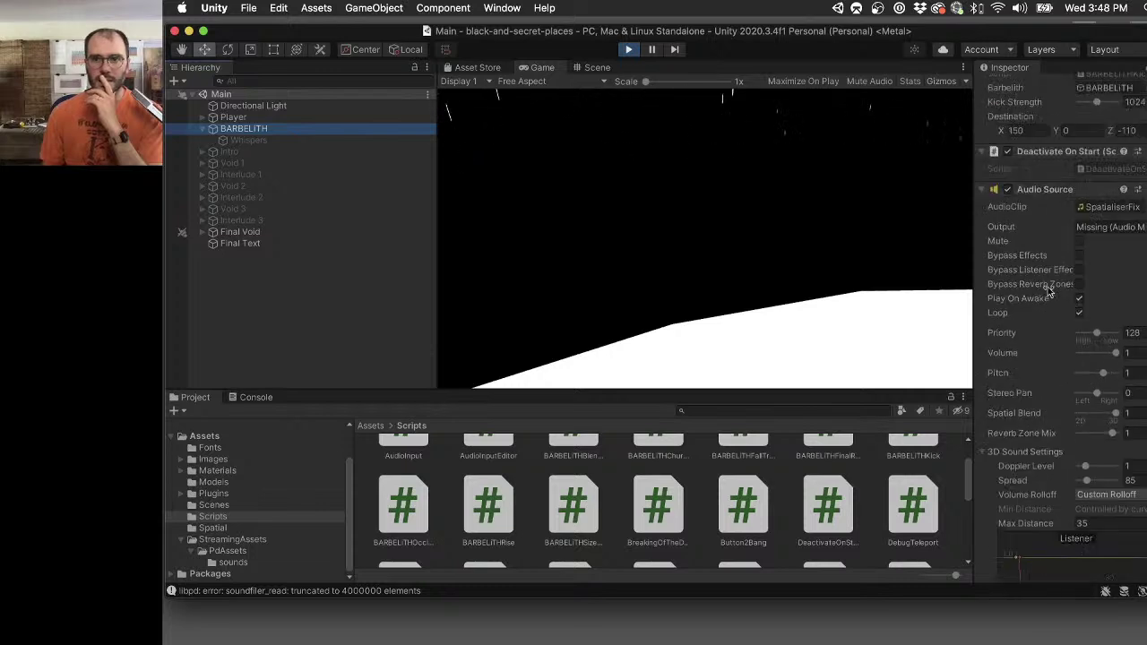
pyautogui.scroll(2, 1049, 291)
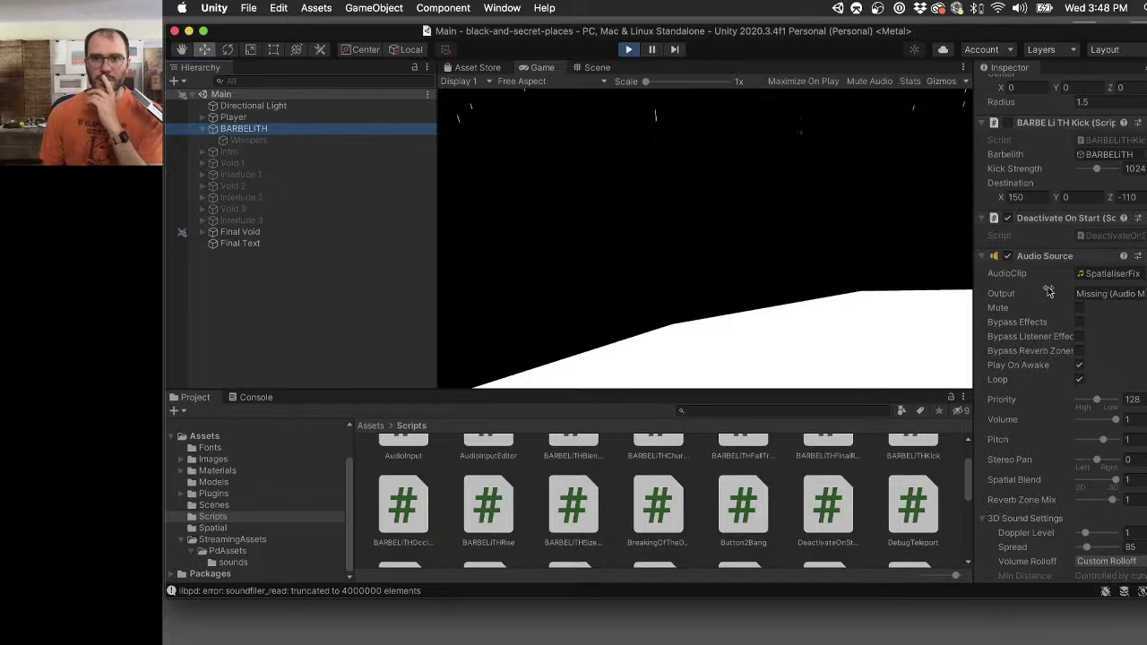
pyautogui.scroll(-15, 1049, 291)
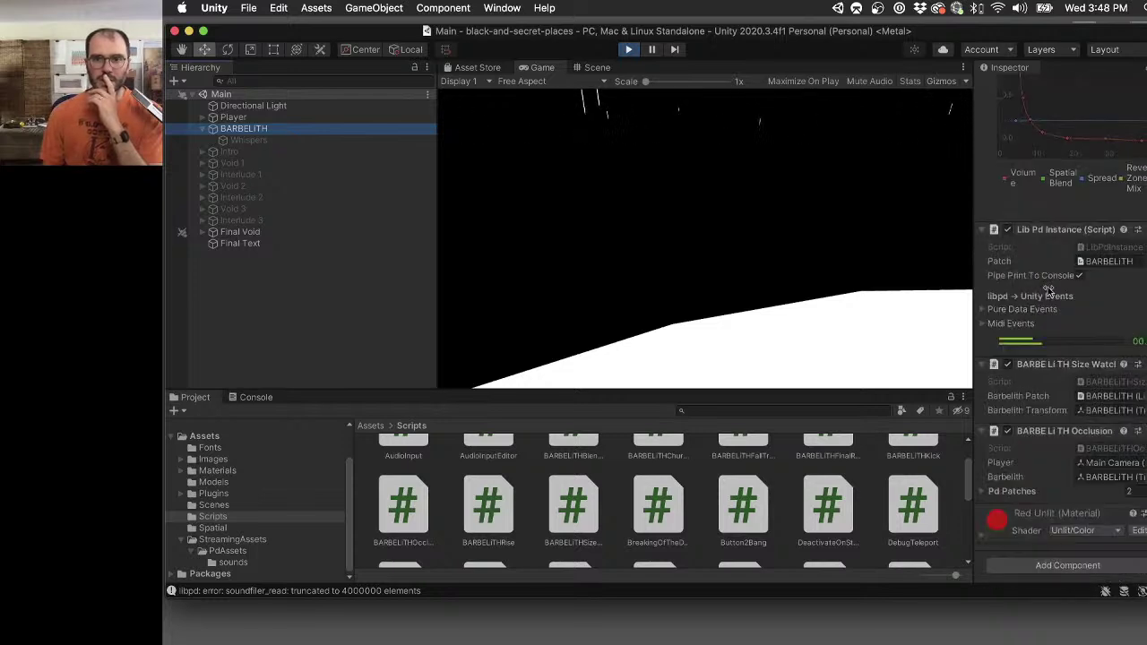
# Locate the script asset used by BARBELITH's size watcher component and try to stop the running game.
pyautogui.click(1103, 383)
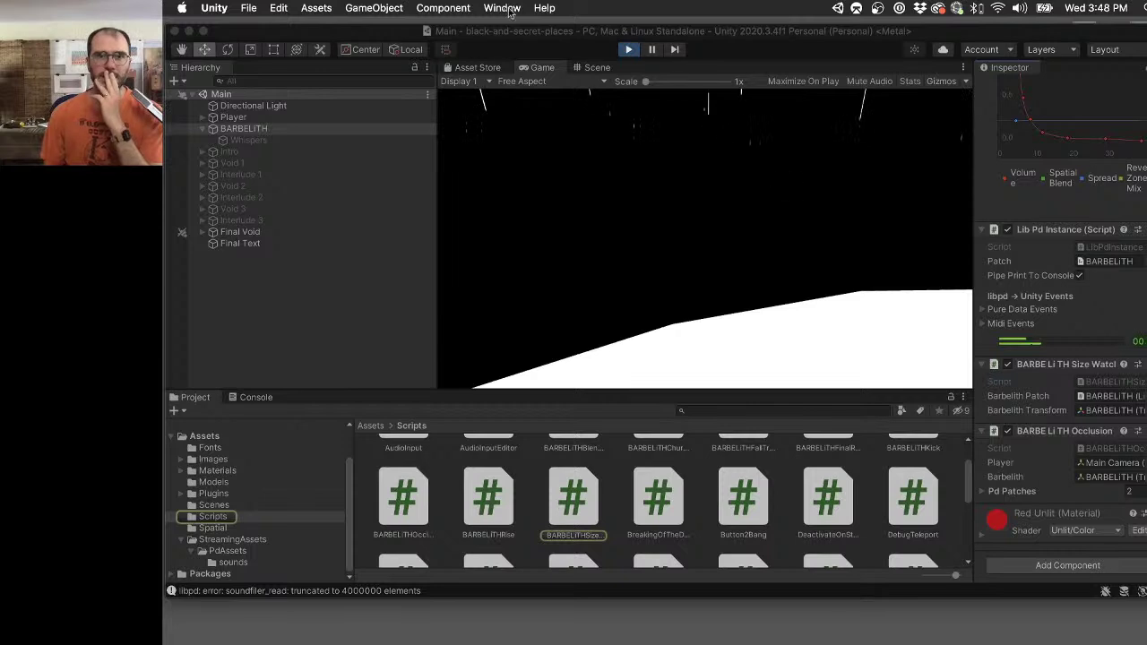
pyautogui.moveTo(710, 36); pyautogui.dragTo(710, 32)
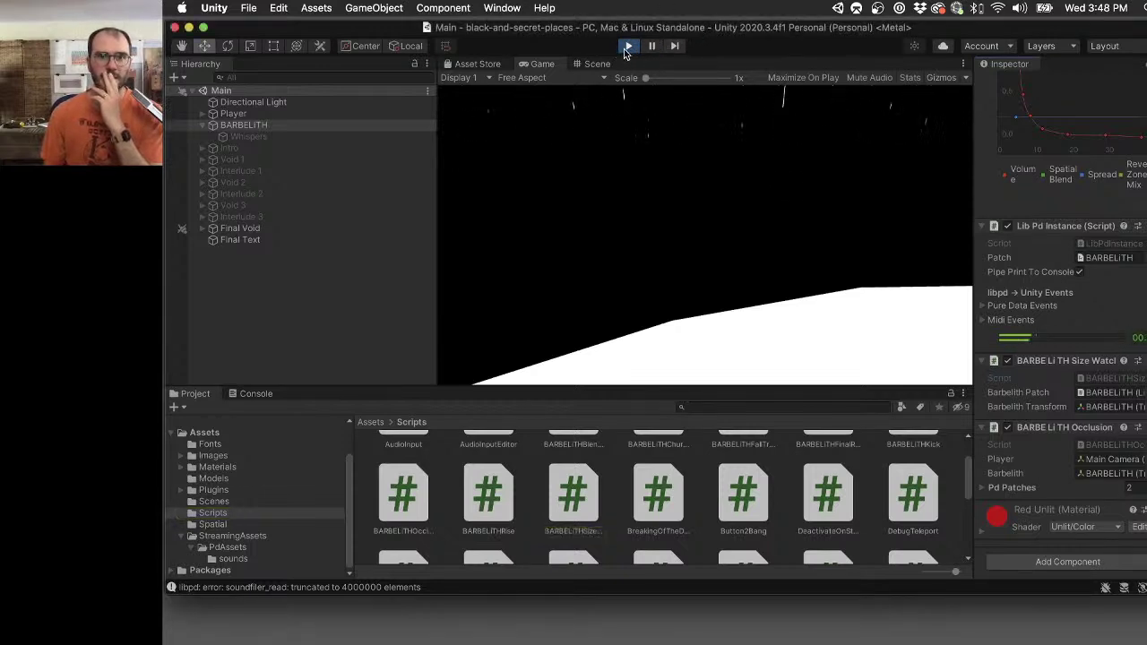
pyautogui.click(628, 46)
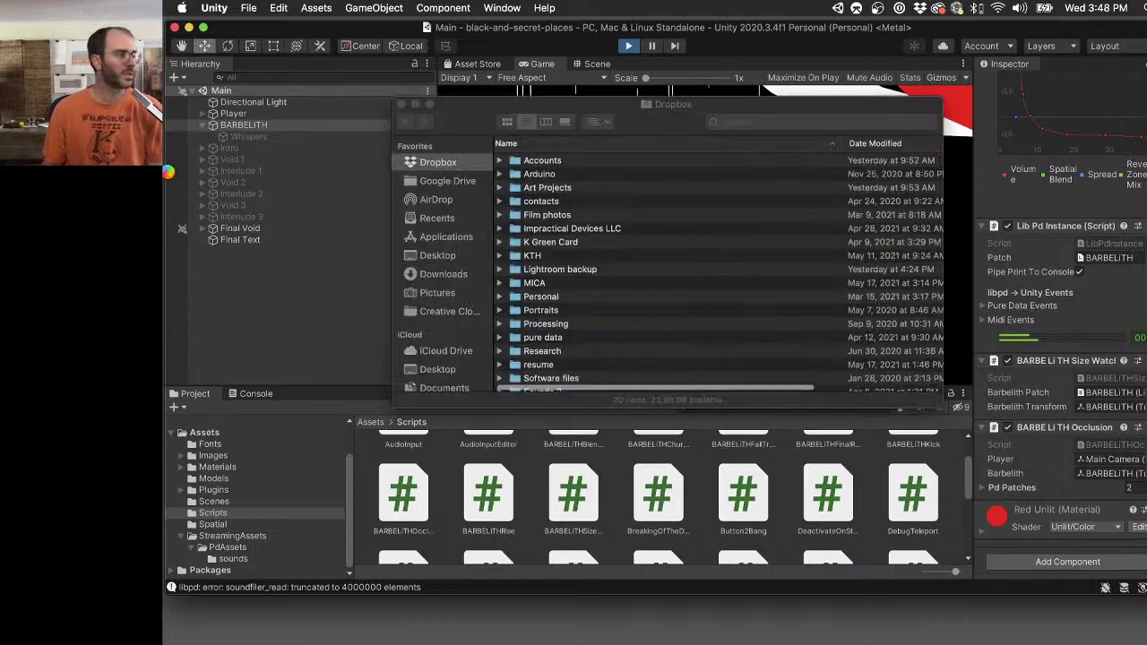
# Browse the Dropbox folder in Finder and open its Unity folder.
pyautogui.click(568, 190)
pyautogui.press('super+Down')
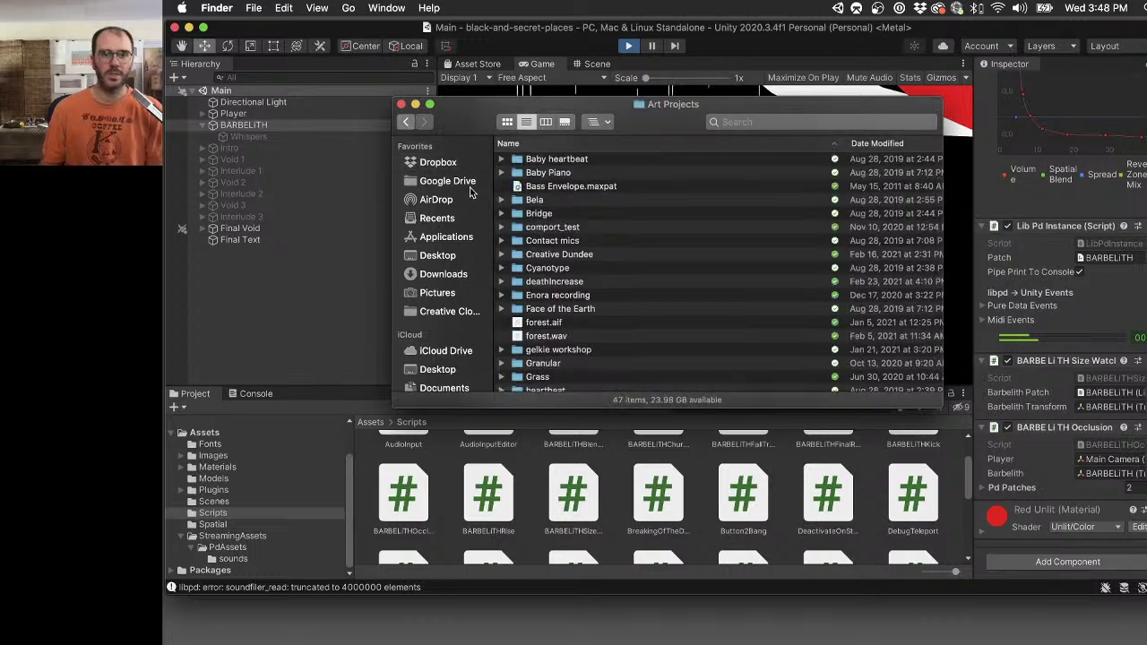
pyautogui.press('super+bracketleft')
pyautogui.scroll(-2, 567, 377)
pyautogui.click(567, 384)
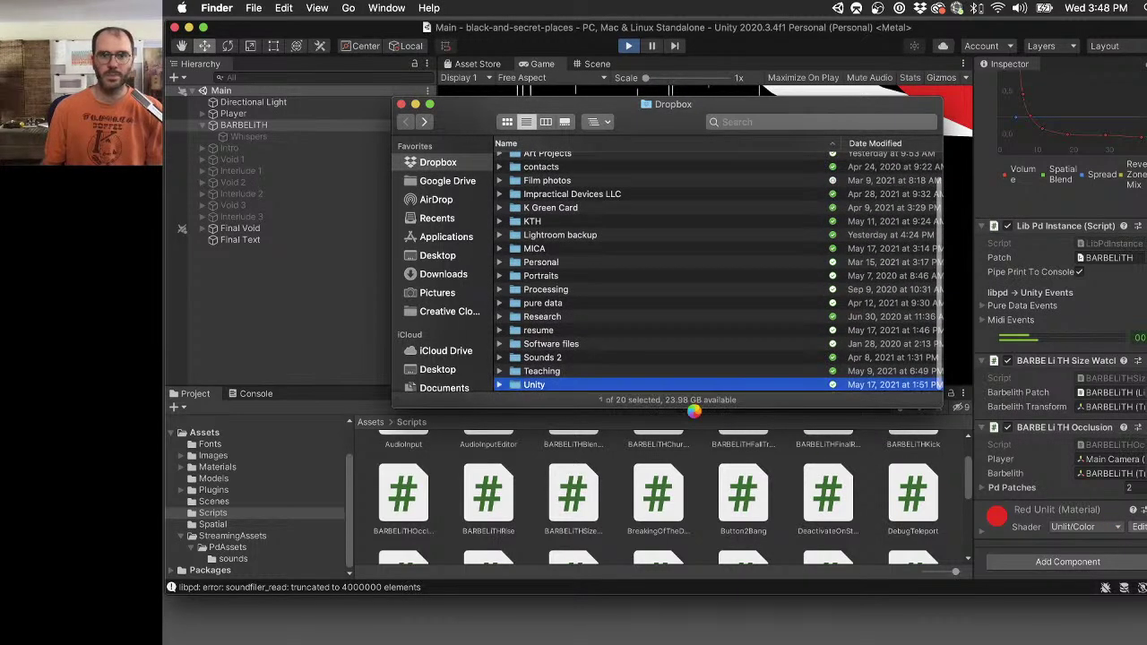
pyautogui.press('super+Down')
# Force quit the Unity editor and quit Visual Studio.
pyautogui.press('super+alt+Escape')
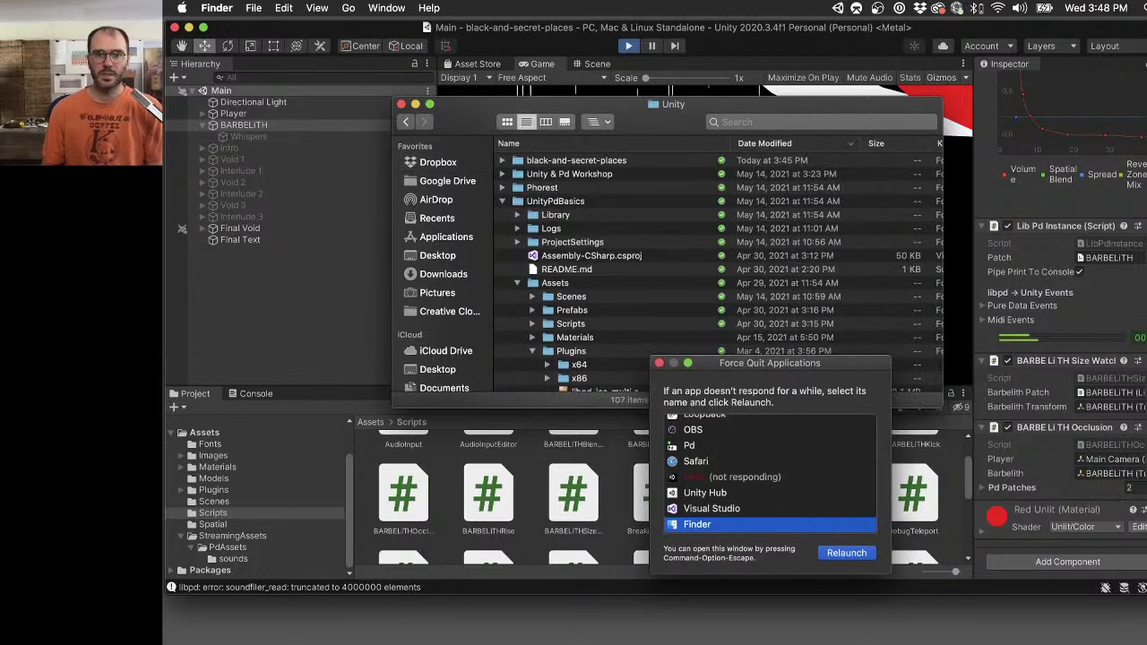
pyautogui.click(745, 478)
pyautogui.click(844, 554)
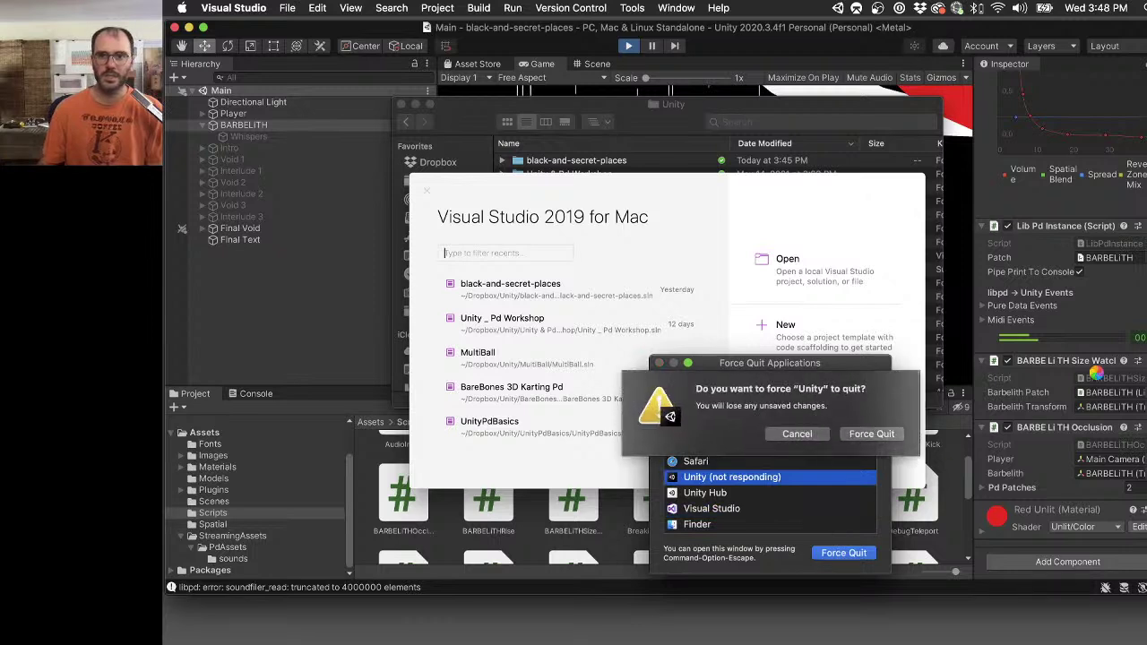
pyautogui.click(871, 434)
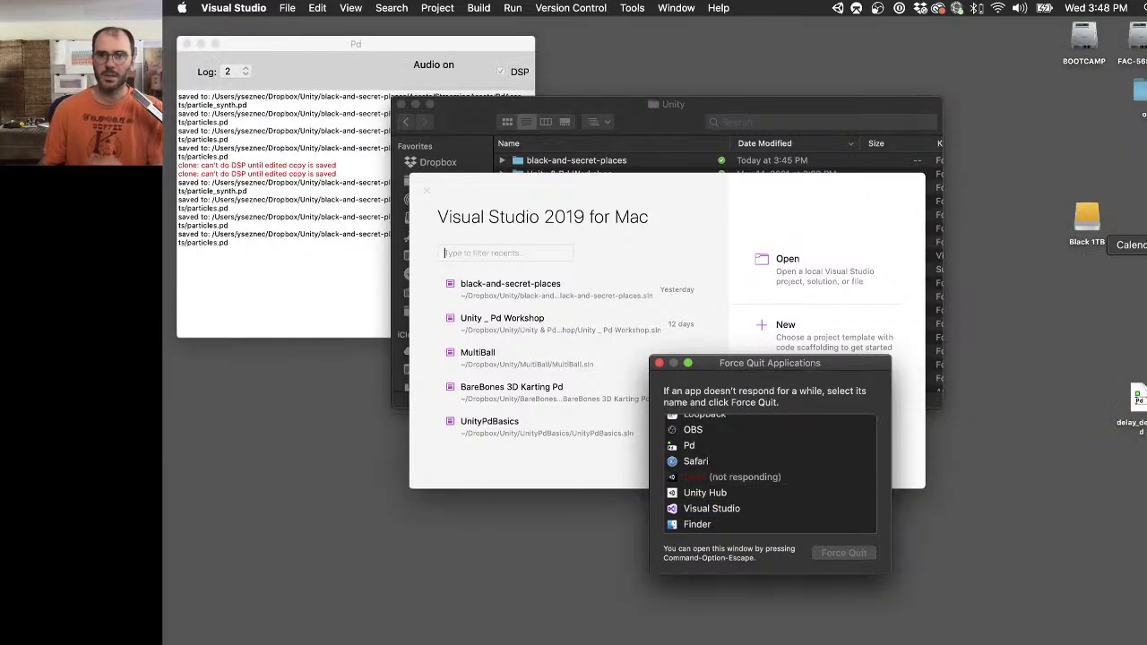
pyautogui.click(659, 364)
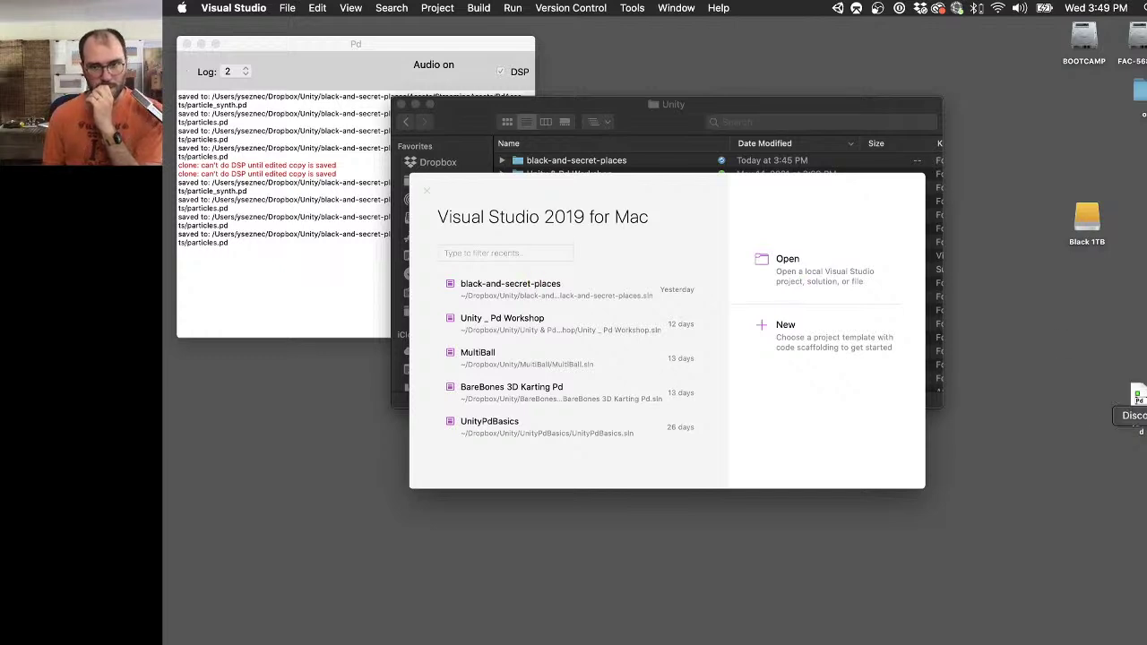
pyautogui.press('super+q')
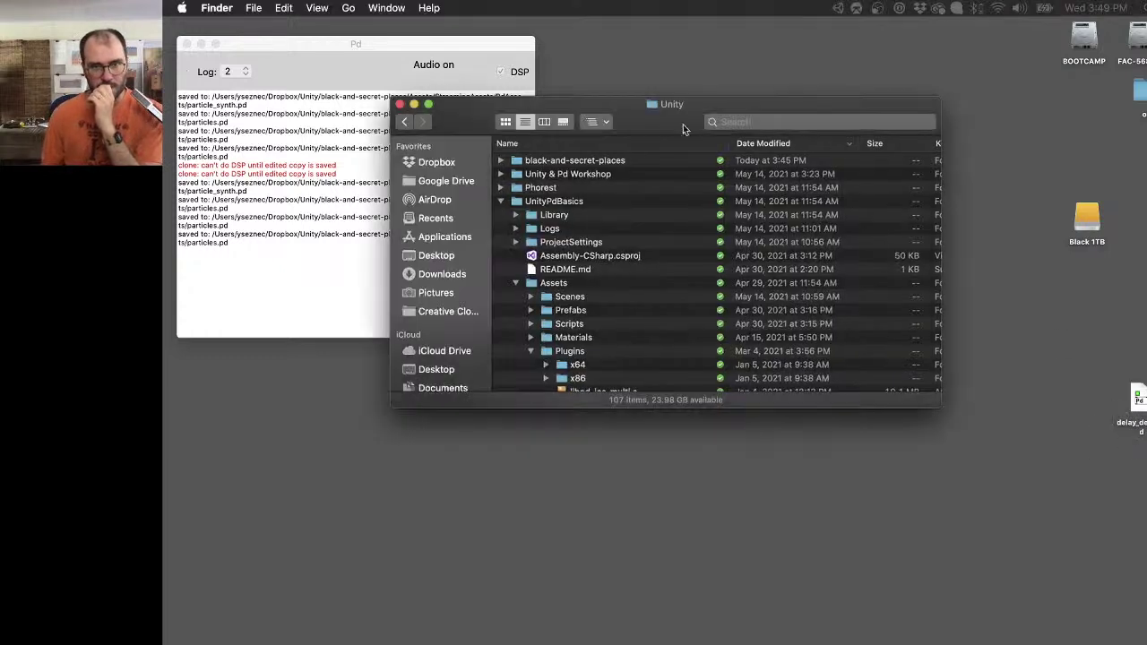
# Open BARBELITH.pd from the black-and-secret-places project folder in Pd and close the Visual Studio Update window.
pyautogui.click(620, 161)
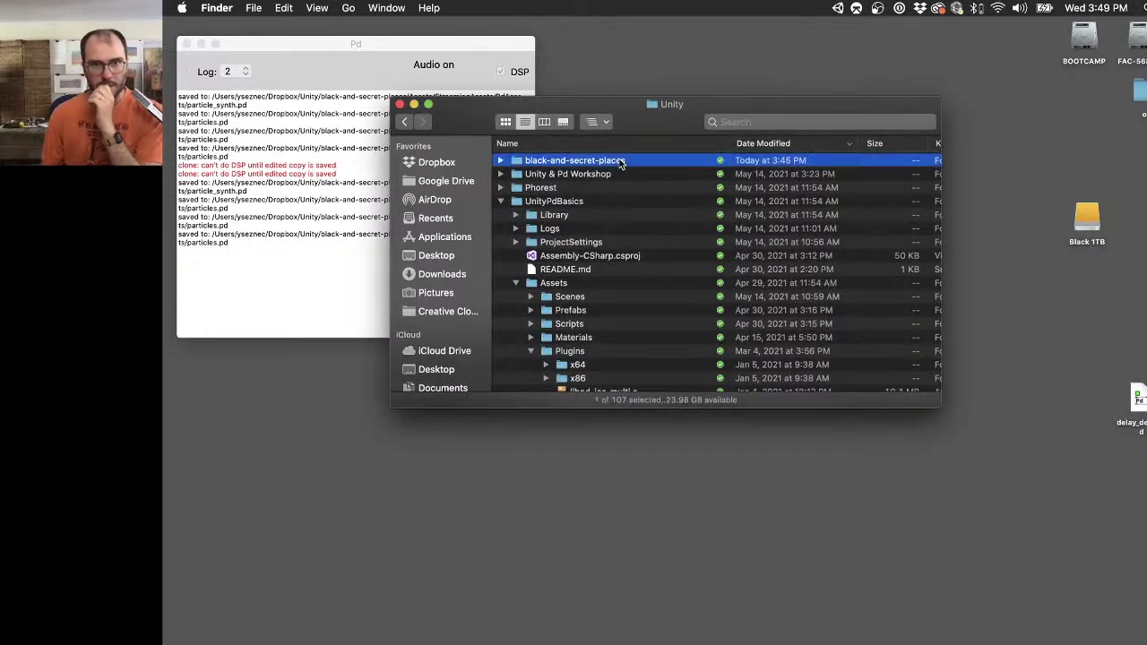
pyautogui.doubleClick(512, 160)
pyautogui.scroll(-10, 632, 307)
pyautogui.scroll(5, 632, 306)
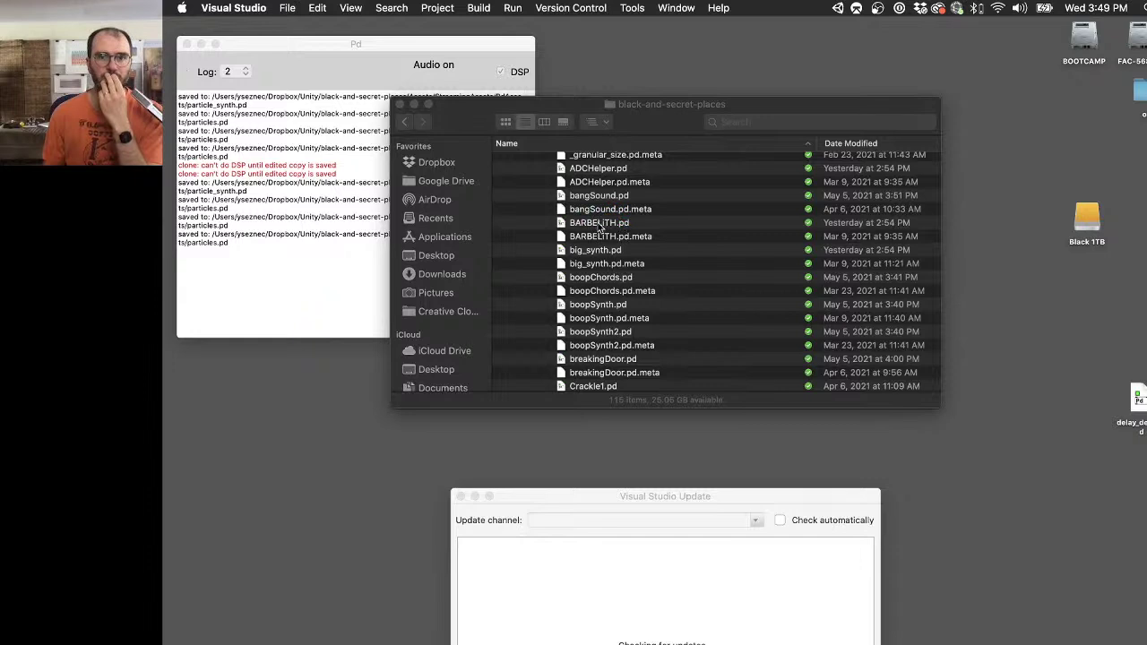
pyautogui.doubleClick(599, 224)
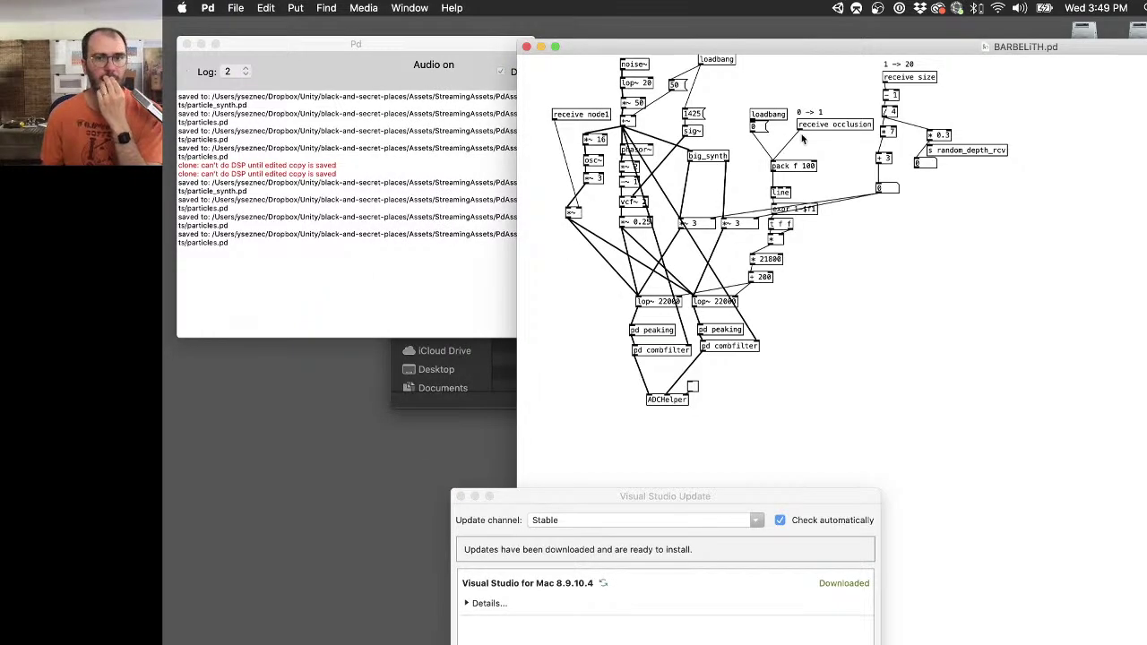
pyautogui.moveTo(791, 50); pyautogui.dragTo(789, 51)
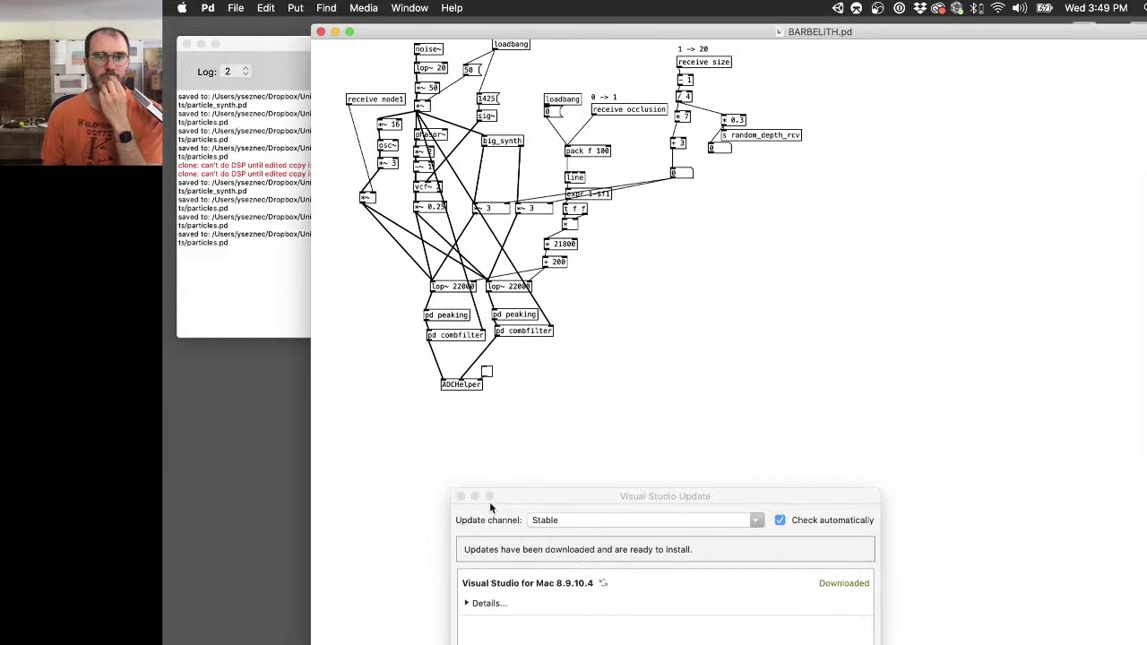
pyautogui.click(459, 494)
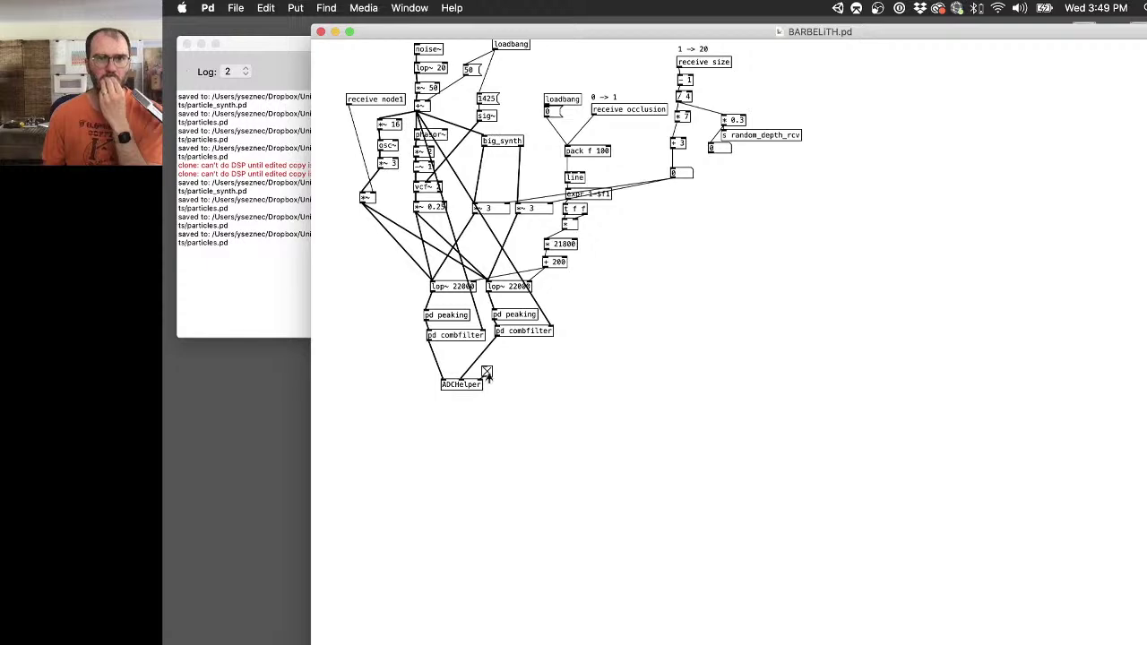
# Enlarge the BARBELITH patch and inspect the contents of its big_synth abstraction.
pyautogui.press('super+plus')
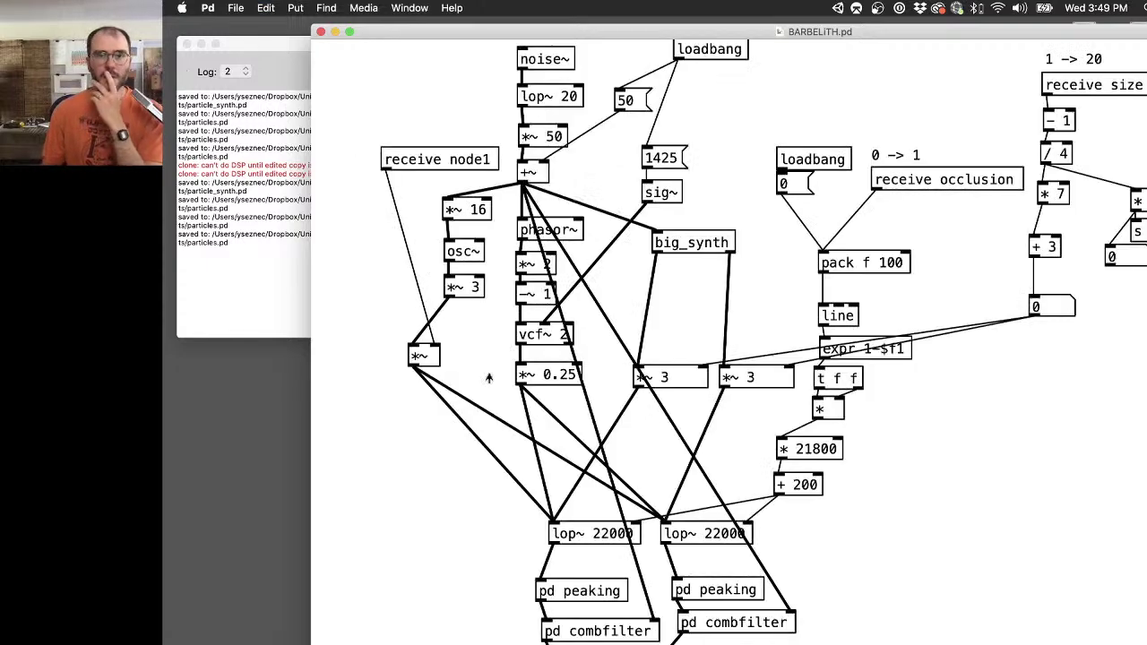
pyautogui.click(695, 248)
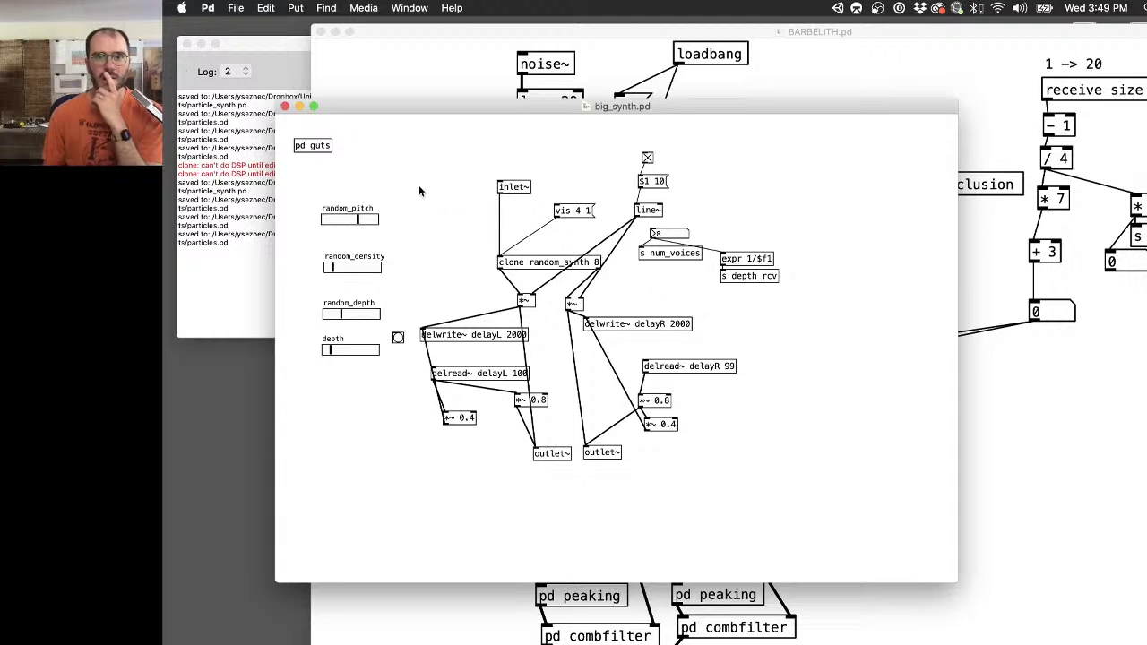
pyautogui.click(285, 106)
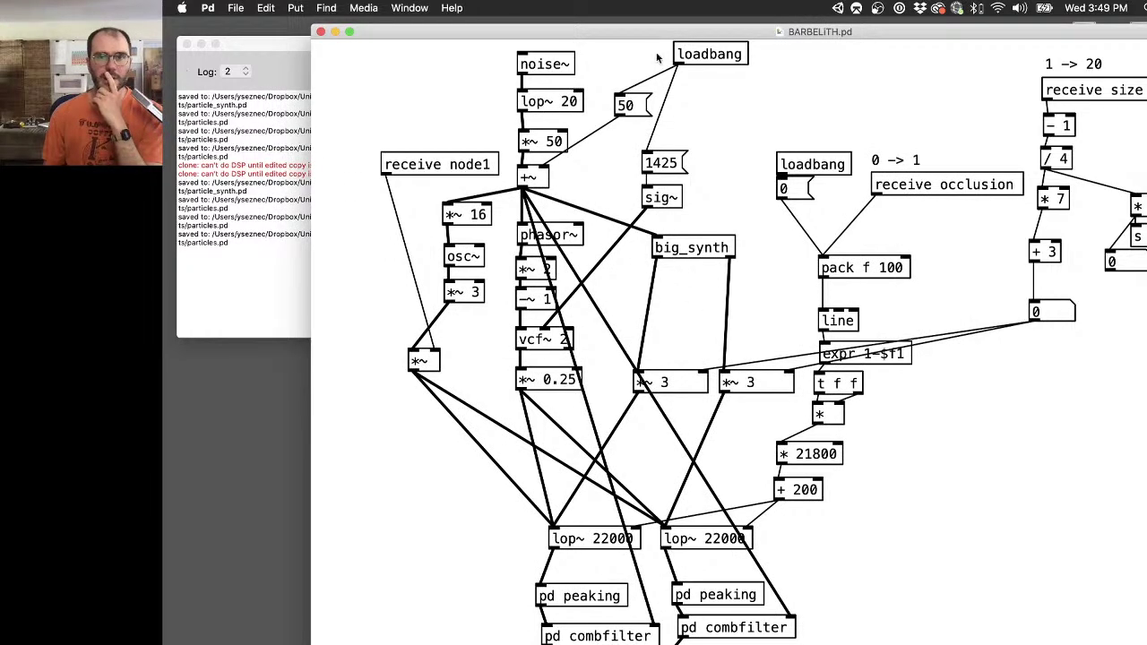
# Add a number box below receive occlusion, connect it to pack f 100, and set it to 0.77.
pyautogui.moveTo(720, 36); pyautogui.dragTo(651, 24)
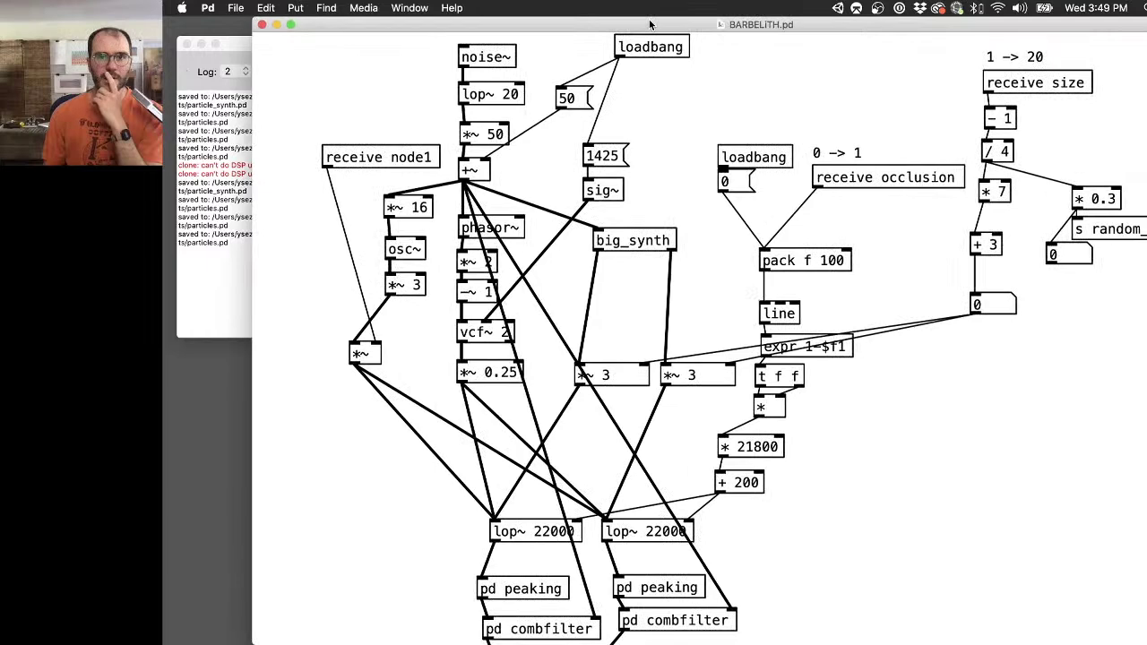
pyautogui.press('super+3')
pyautogui.click(834, 219)
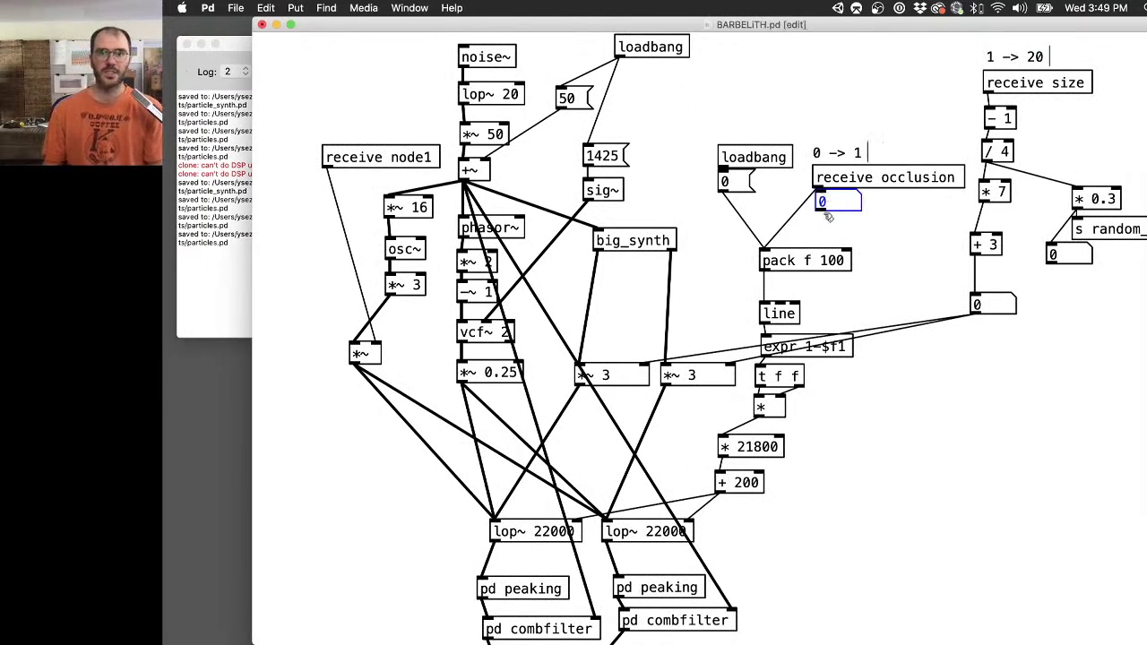
pyautogui.moveTo(818, 209); pyautogui.dragTo(764, 254)
pyautogui.press('super+e')
pyautogui.keyDown('shift'); pyautogui.moveTo(850, 209); pyautogui.dragTo(855, 157); pyautogui.keyUp('shift')
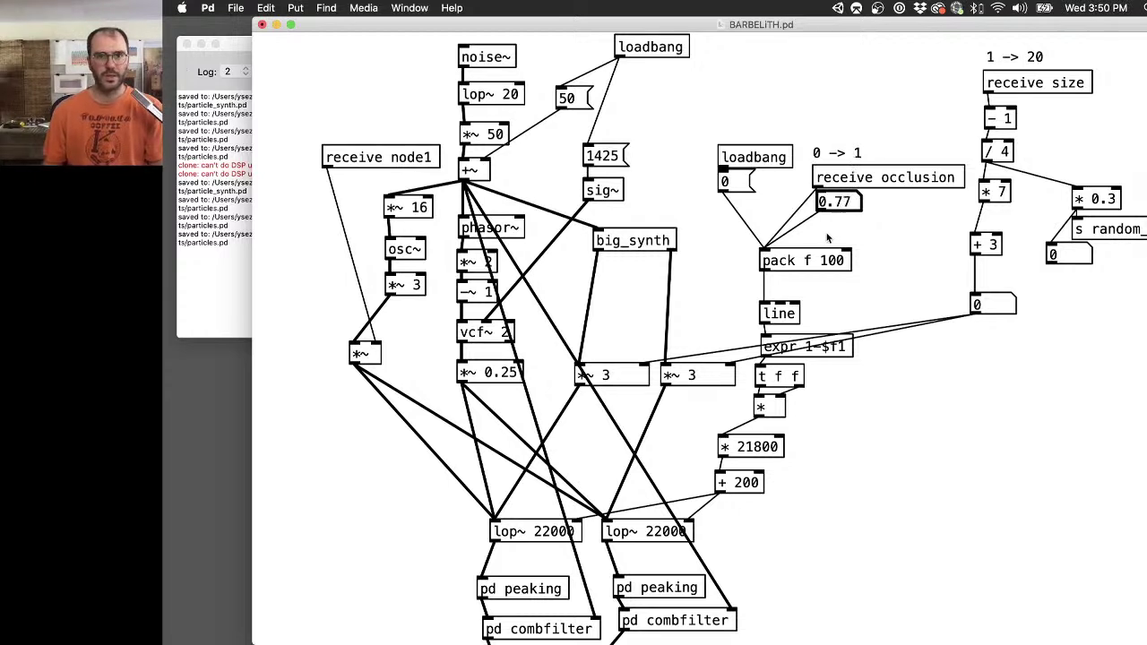
# Inspect the contents of the ADCHelper abstraction at the end of the BARBELITH patch.
pyautogui.moveTo(695, 30); pyautogui.dragTo(637, 29)
pyautogui.scroll(-3, 779, 321)
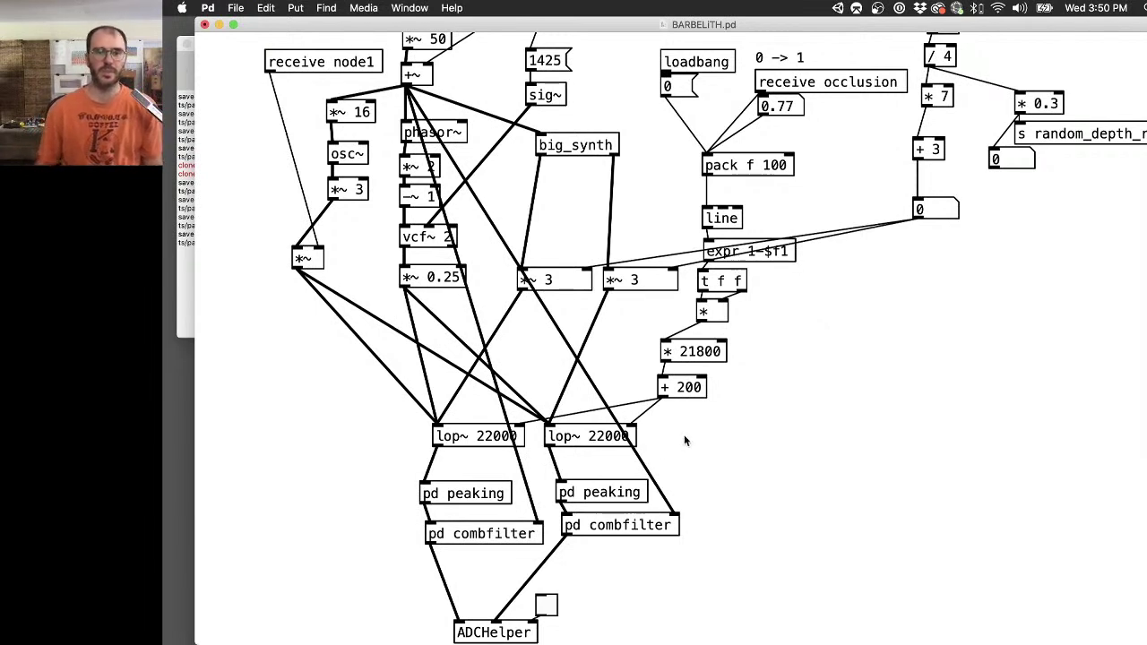
pyautogui.click(513, 632)
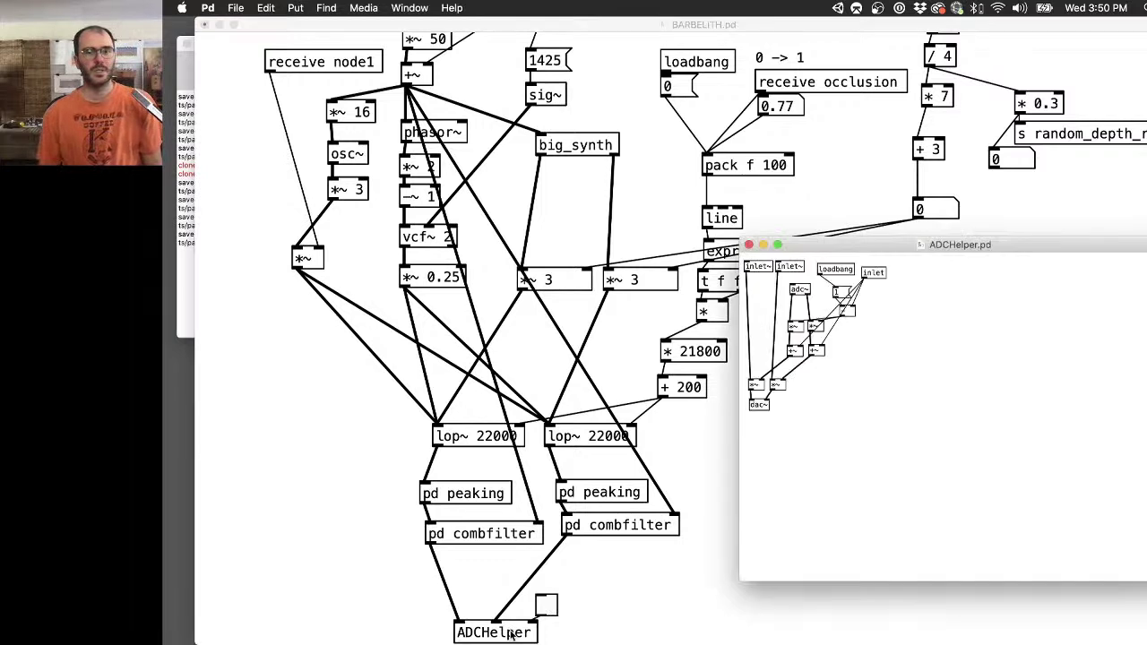
pyautogui.click(750, 246)
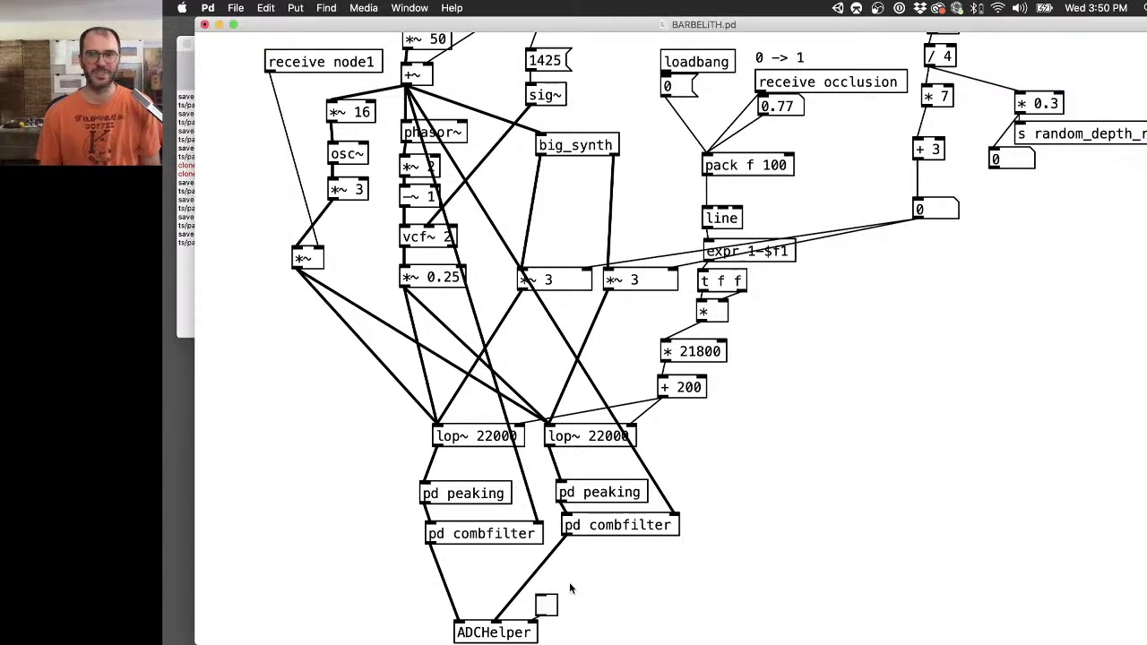
# Delete the connections from both combfilter subpatches to ADCHelper.
pyautogui.press('super+e')
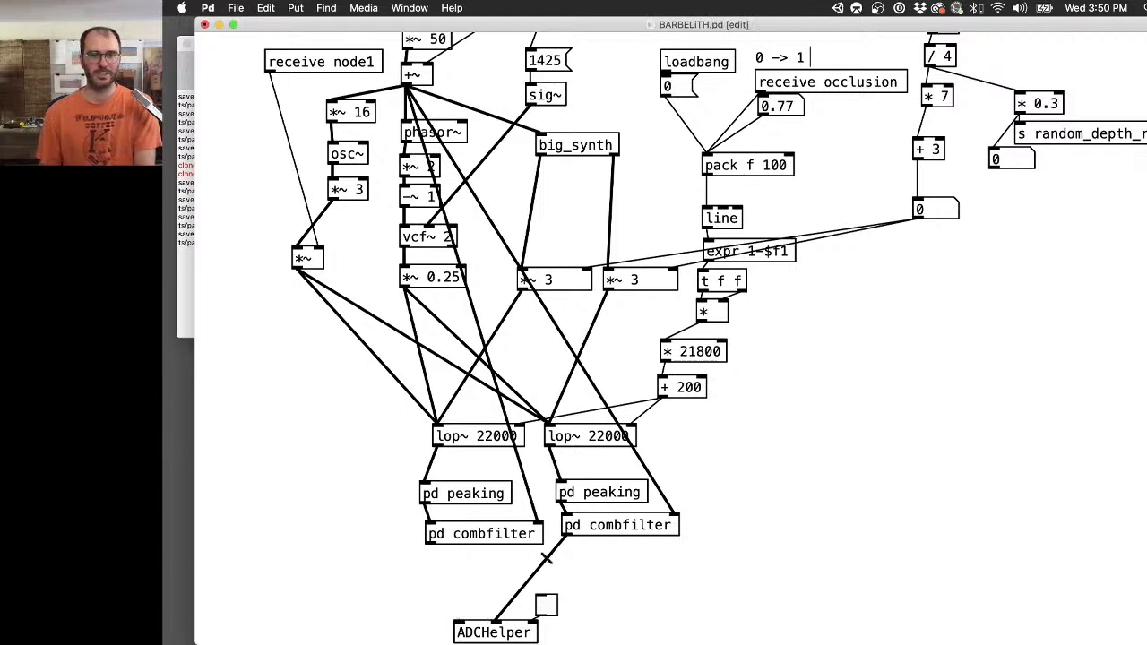
pyautogui.click(543, 560)
pyautogui.press('BackSpace')
# Add a dac~ object below the combfilter subpatches and connect each combfilter's output to one of its inlets.
pyautogui.press('super+1')
pyautogui.write('dac~')
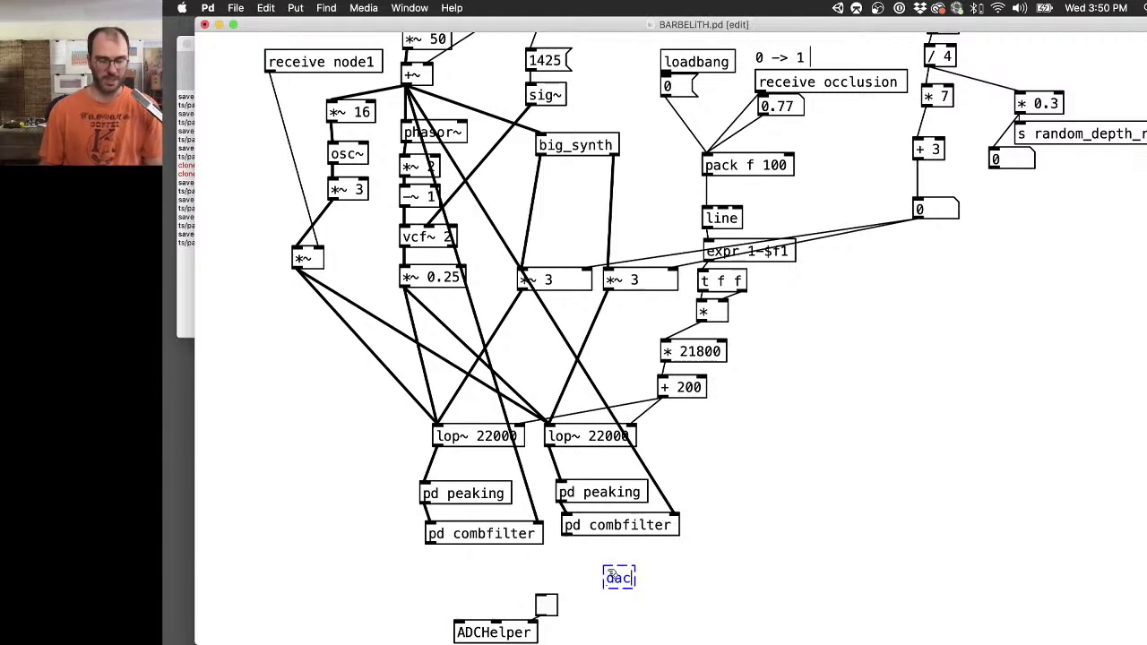
pyautogui.click(692, 552)
pyautogui.moveTo(627, 577); pyautogui.dragTo(628, 589)
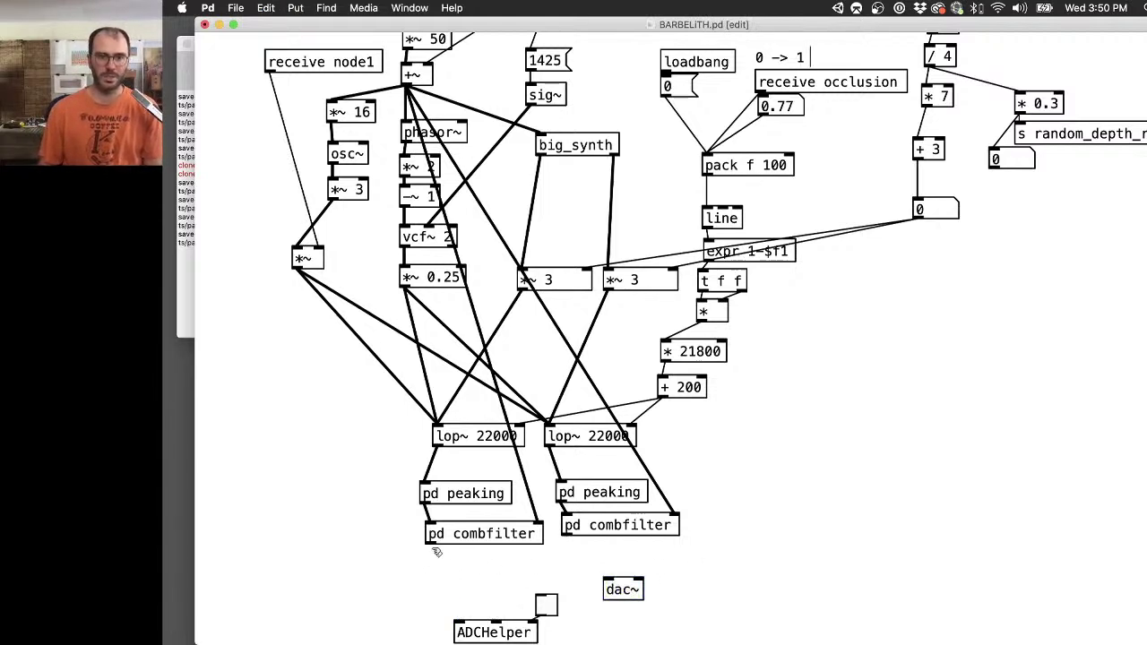
pyautogui.moveTo(429, 543); pyautogui.dragTo(607, 583)
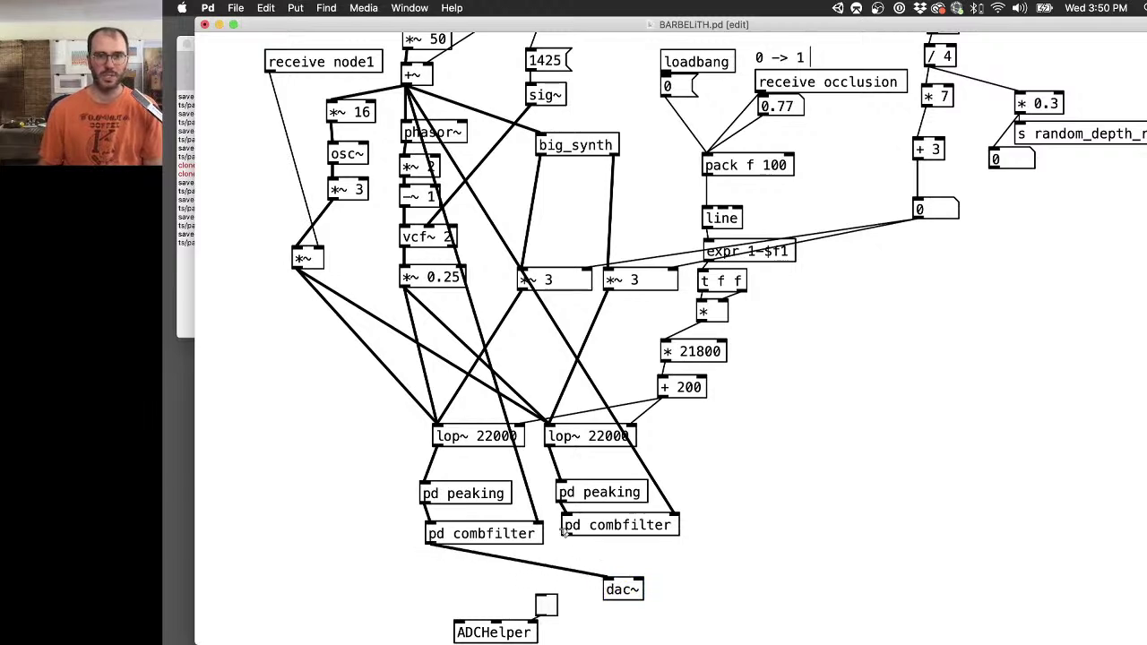
pyautogui.moveTo(566, 532); pyautogui.dragTo(640, 583)
pyautogui.scroll(3, 814, 585)
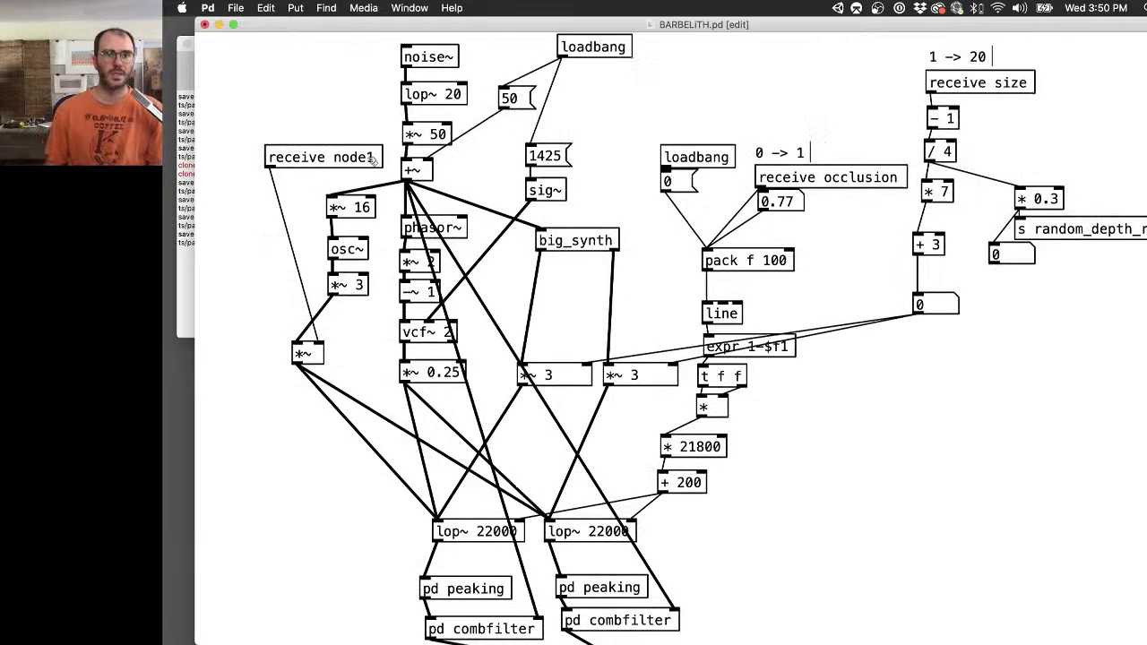
pyautogui.scroll(-3, 525, 404)
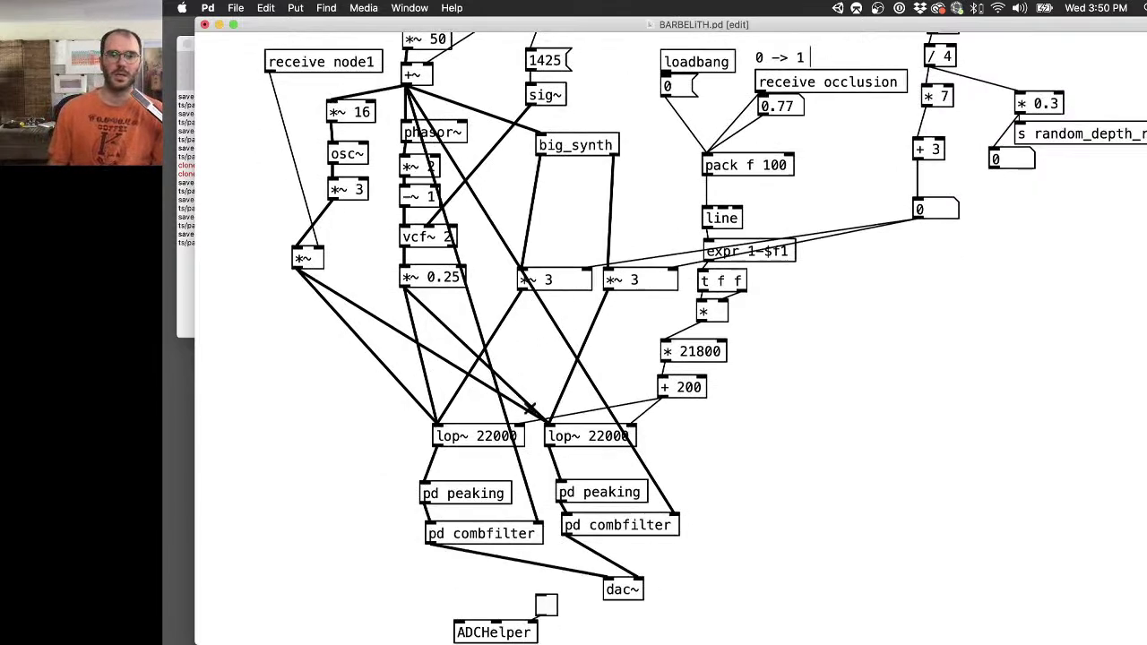
# Delete both combfilter connections to the dac~ object and move dac~ farther down.
pyautogui.click(602, 557)
pyautogui.press('BackSpace')
pyautogui.click(569, 570)
pyautogui.press('BackSpace')
pyautogui.moveTo(628, 590); pyautogui.dragTo(686, 641)
# Add a line~ object fed by a $1 40 message box, with a toggle above it.
pyautogui.press('super+1')
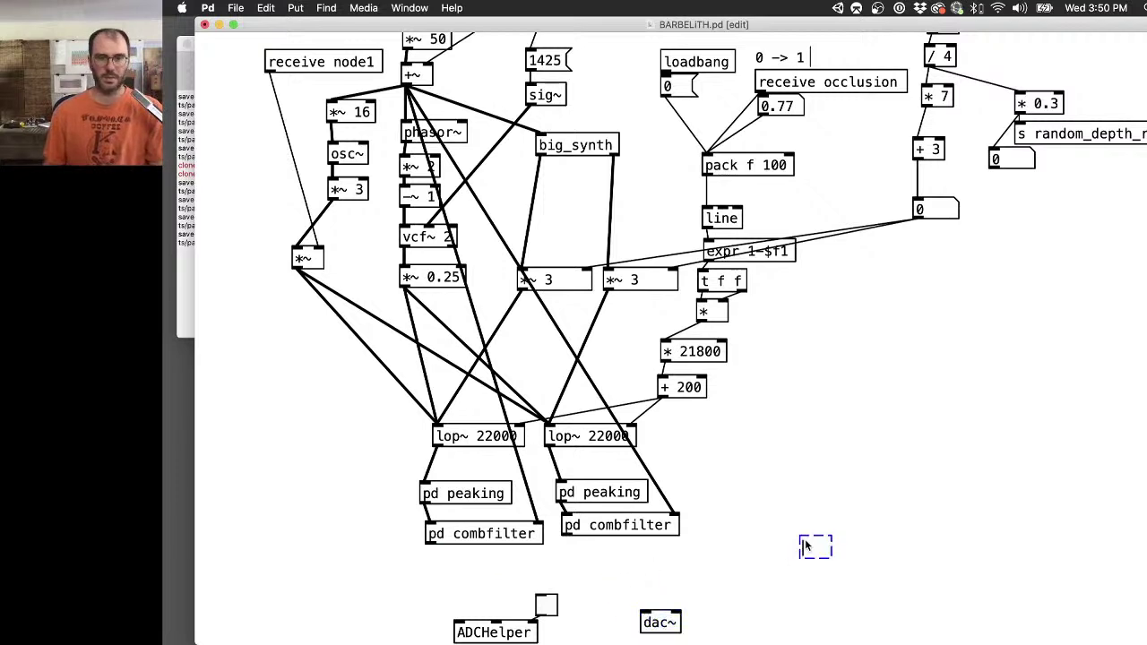
pyautogui.write('line~')
pyautogui.click(807, 516)
pyautogui.press('super+2')
pyautogui.write('$1 40')
pyautogui.click(803, 475)
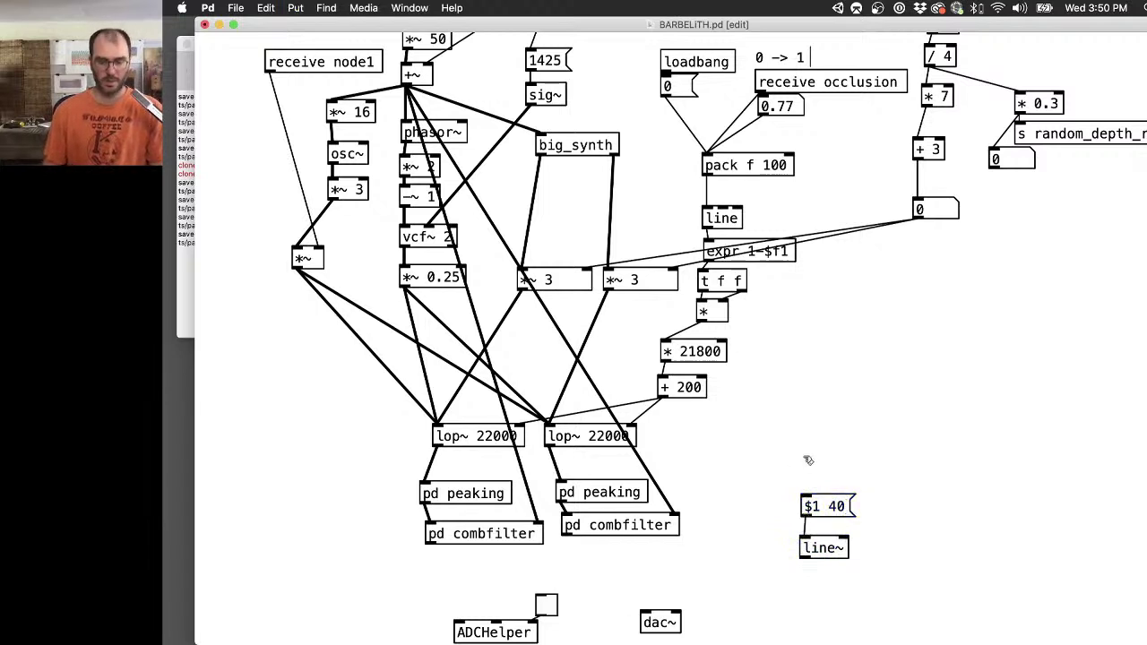
pyautogui.press('super+1')
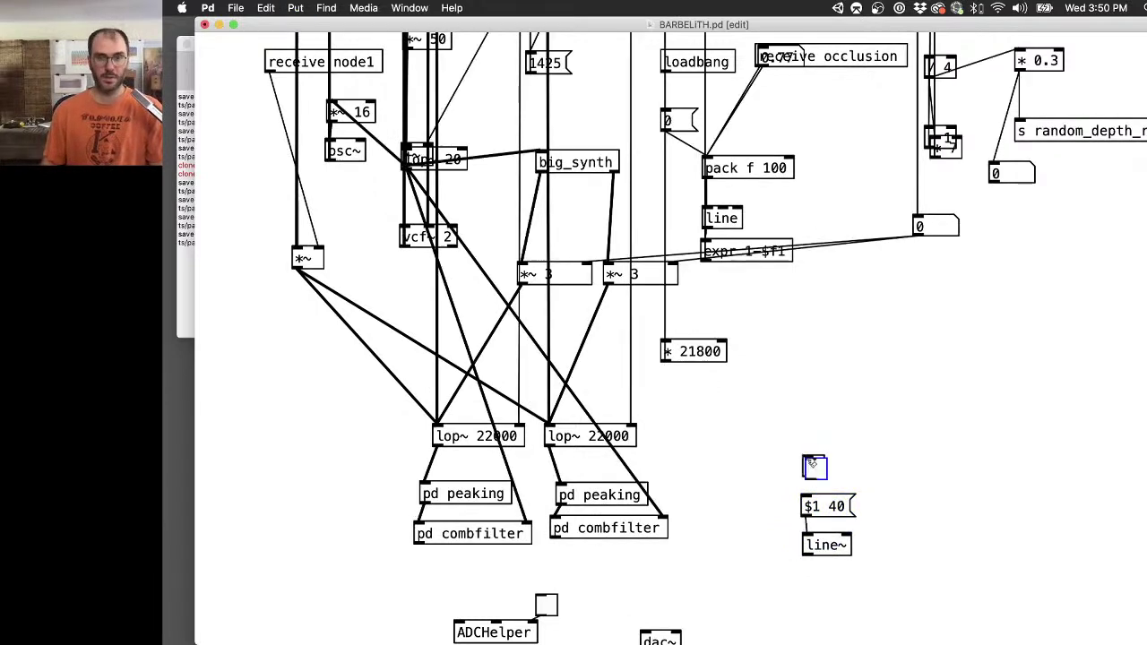
pyautogui.press('super+shift+t')
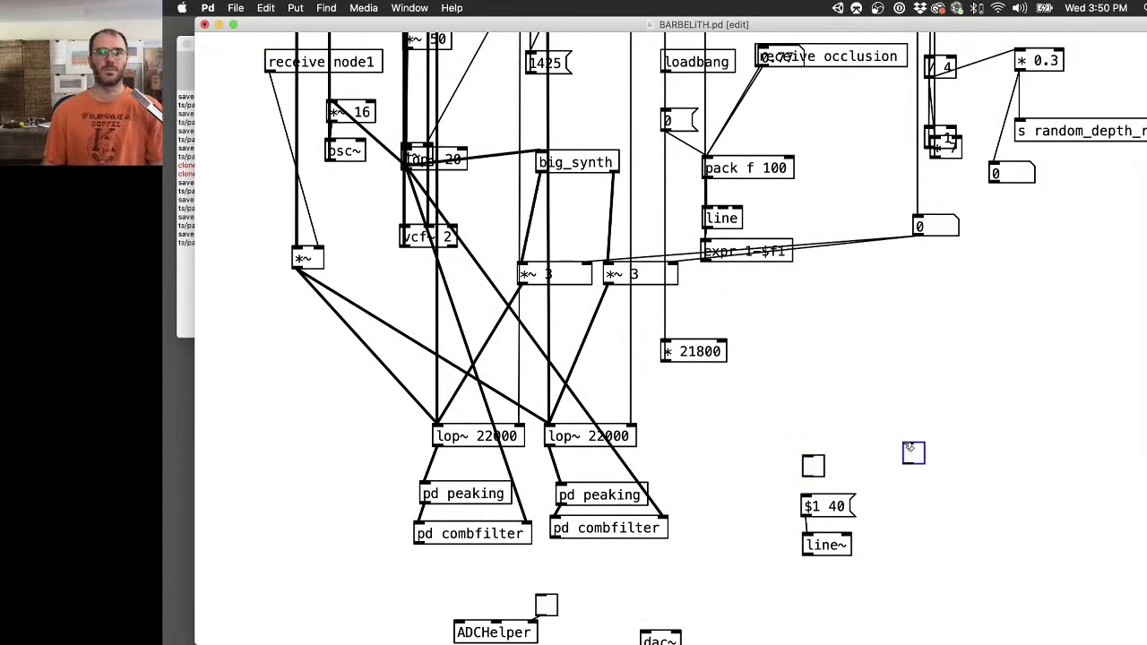
# Close the BARBELiTH patch without saving its changes and reopen BARBELiTH.pd from the project folder.
pyautogui.press('super+a')
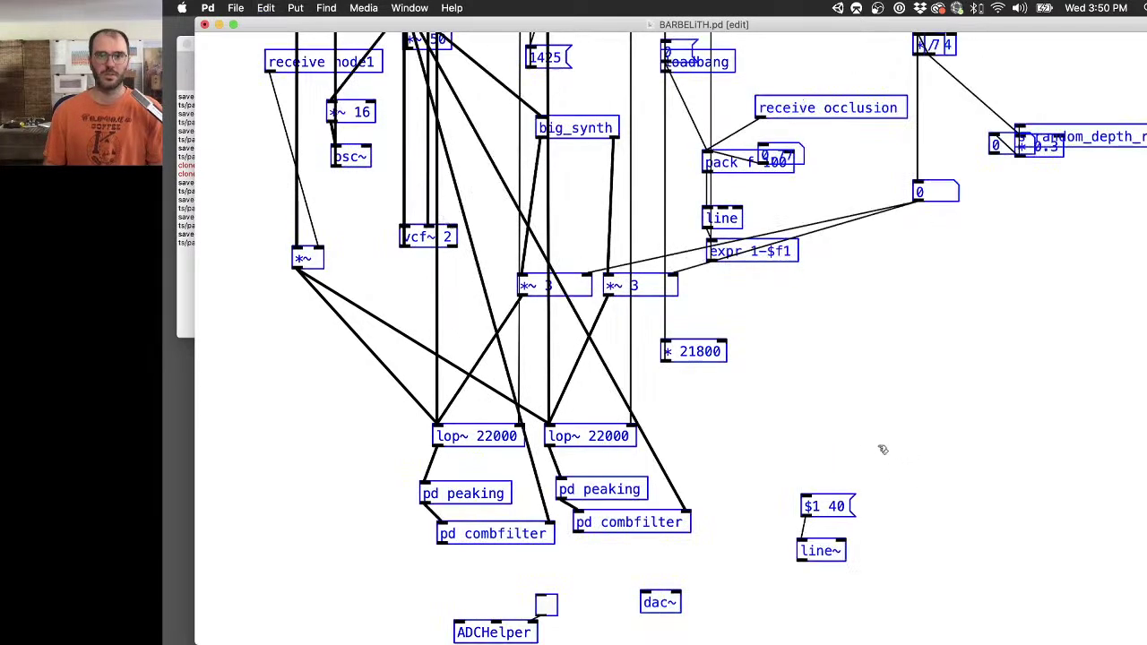
pyautogui.click(802, 444)
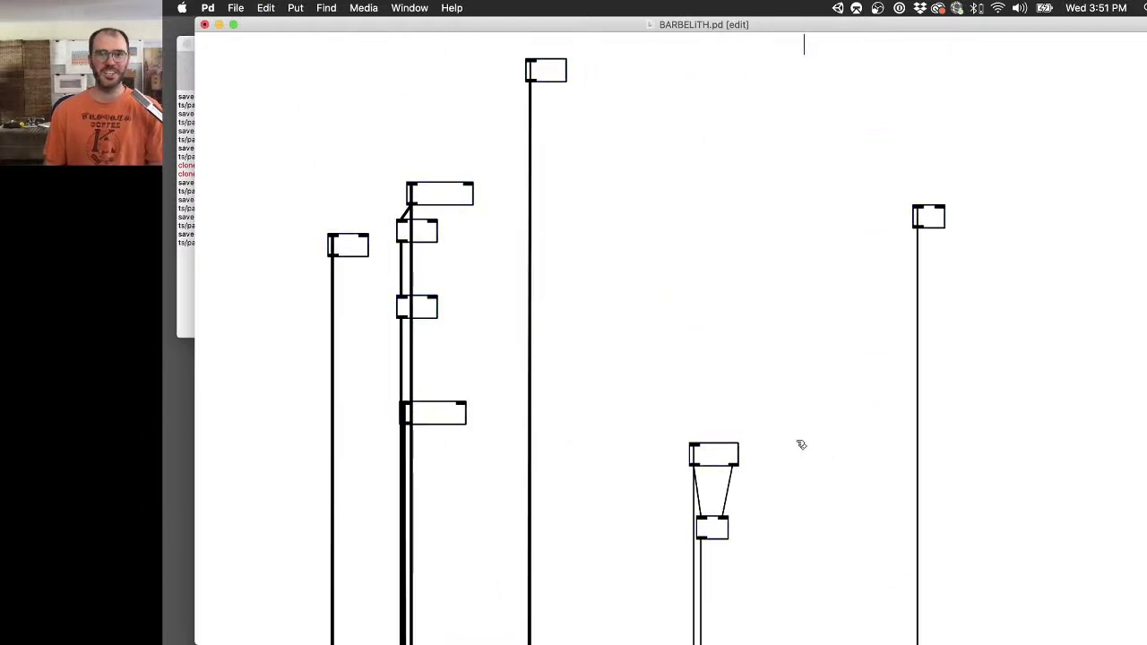
pyautogui.click(206, 25)
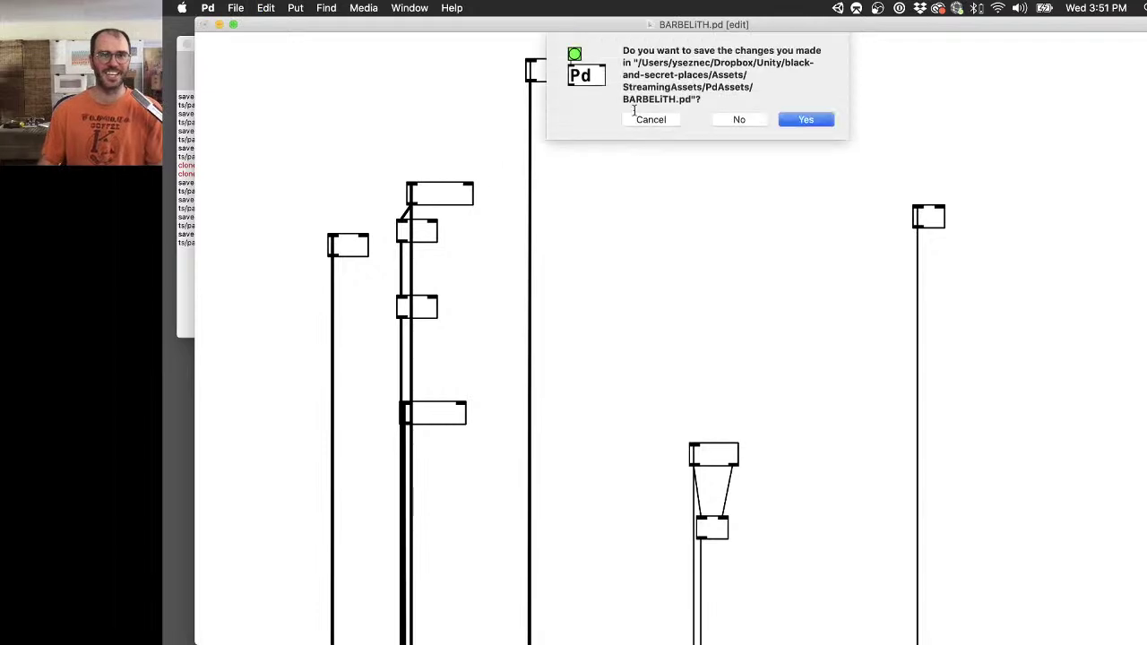
pyautogui.click(759, 121)
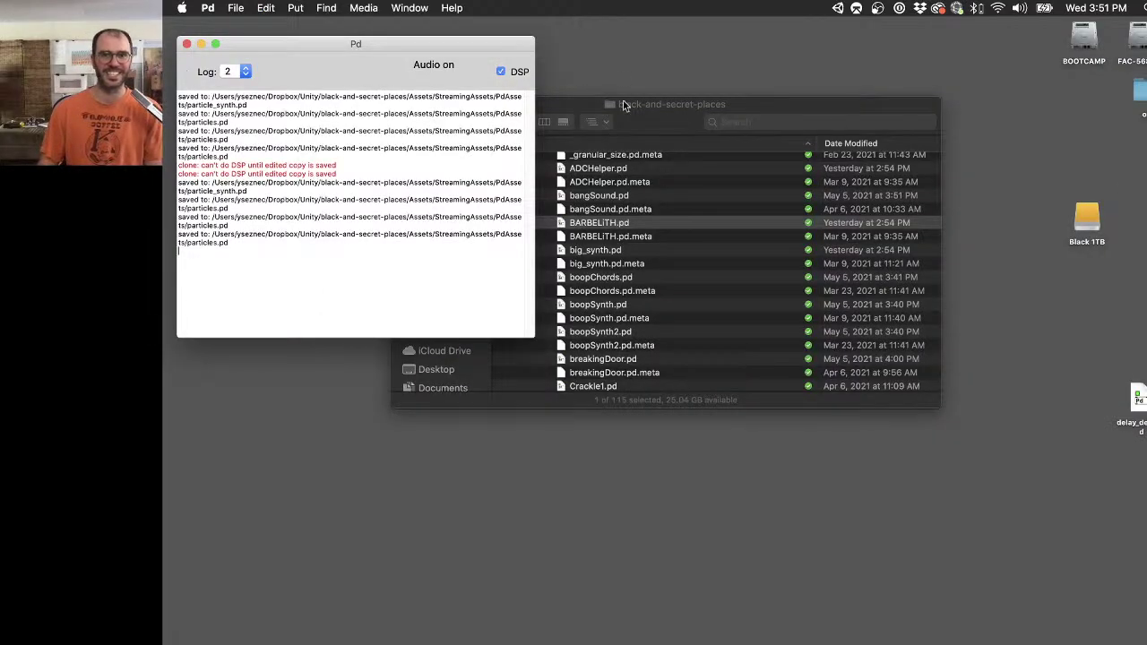
pyautogui.click(609, 105)
pyautogui.moveTo(628, 224); pyautogui.dragTo(624, 228)
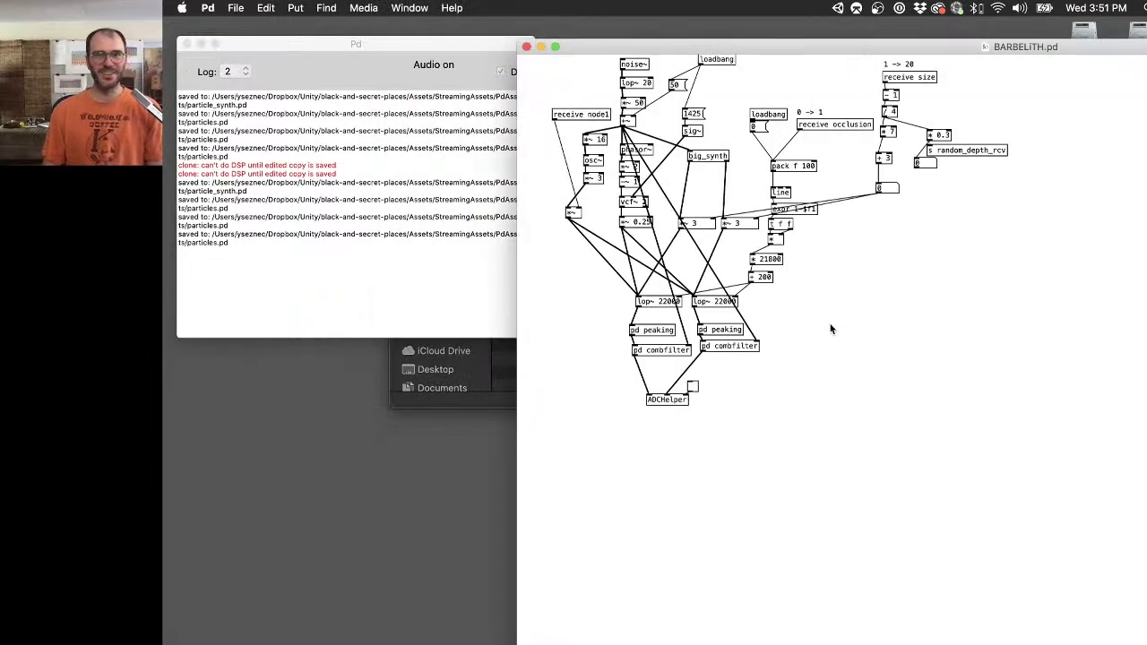
# Remove the combfilter connections to ADCHelper and move ADCHelper and its toggle down, clear of the combfilters.
pyautogui.press('super+e')
pyautogui.press('super+e')
pyautogui.press('super+e')
pyautogui.moveTo(695, 388); pyautogui.dragTo(682, 464)
pyautogui.click(683, 378)
pyautogui.press('BackSpace')
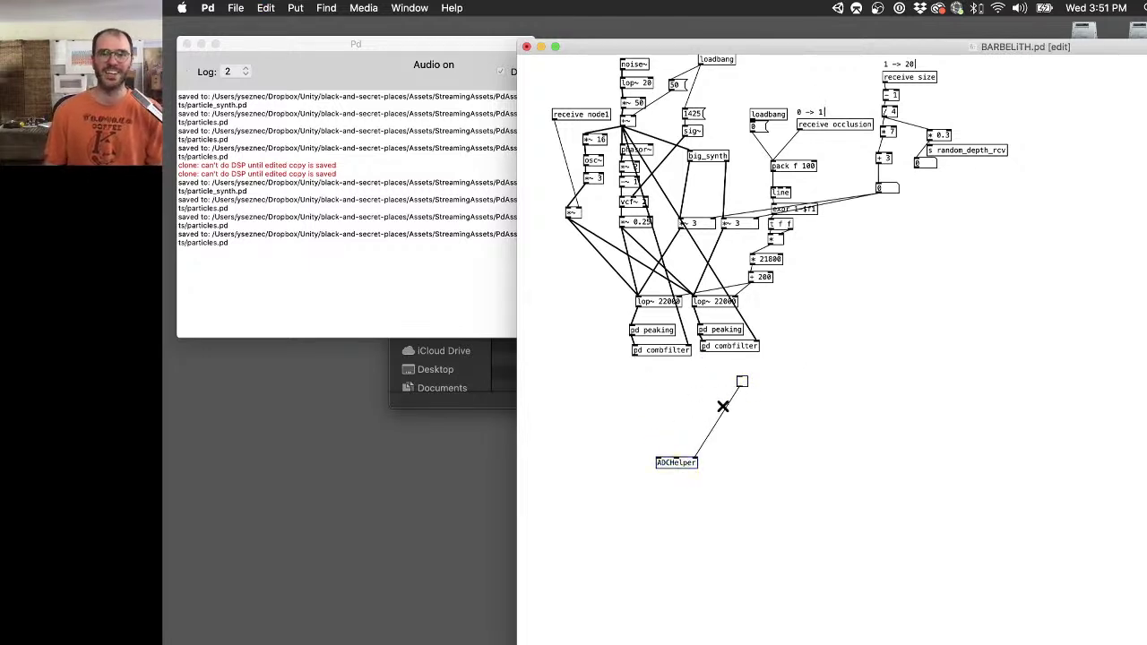
pyautogui.moveTo(745, 383); pyautogui.dragTo(719, 435)
# Place two *~ objects below the combfilter subpatches and connect each combfilter's output to its own *~.
pyautogui.moveTo(791, 383); pyautogui.dragTo(782, 378)
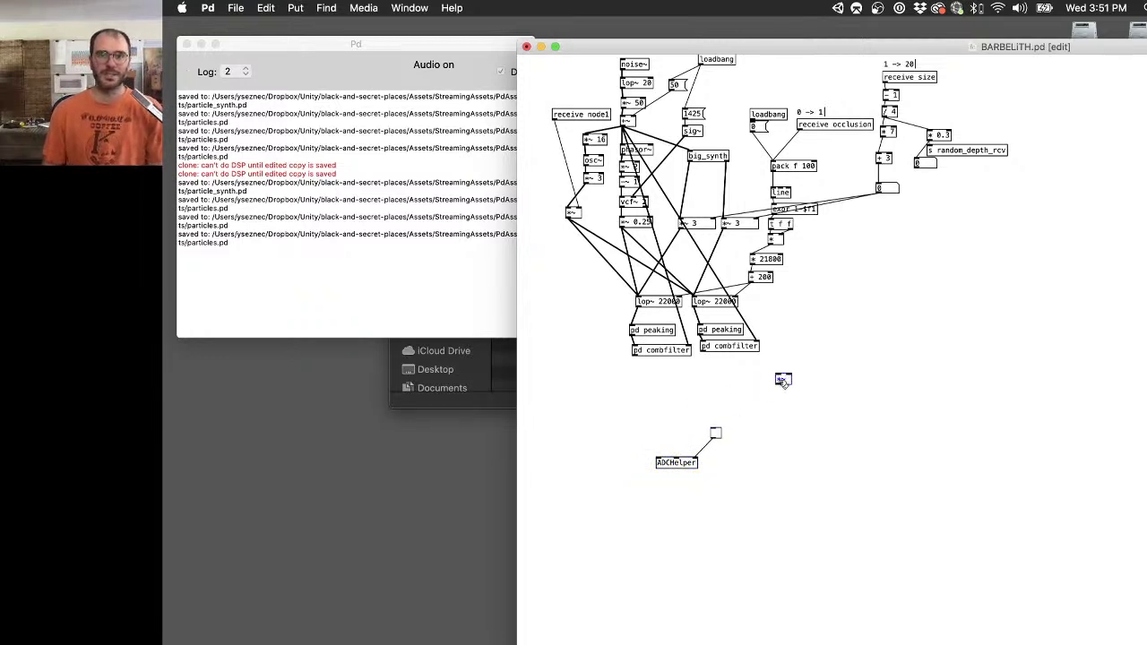
pyautogui.press('super+plus')
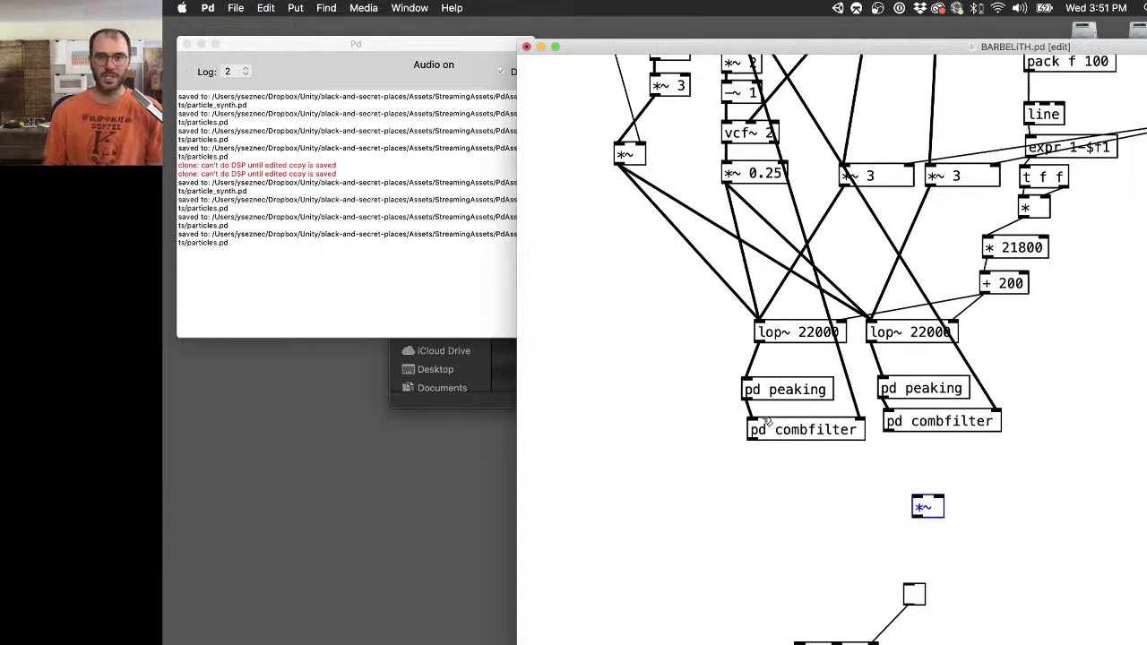
pyautogui.moveTo(937, 512); pyautogui.dragTo(867, 522)
pyautogui.click(772, 460)
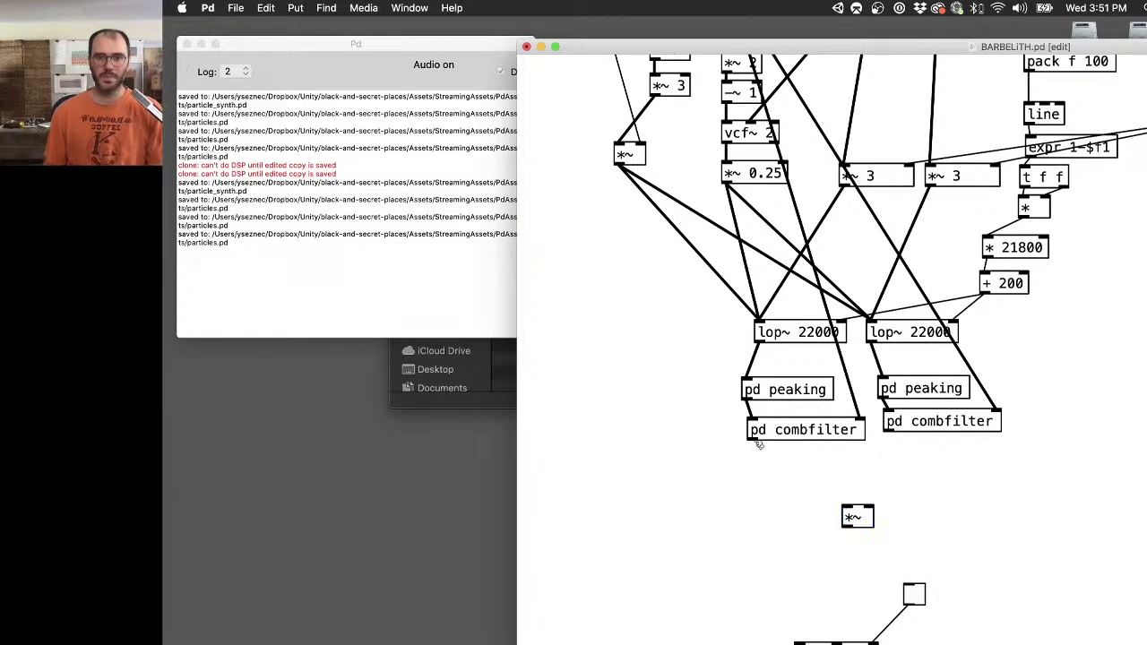
pyautogui.moveTo(752, 438); pyautogui.dragTo(825, 517)
pyautogui.press('super+d')
pyautogui.click(900, 448)
pyautogui.moveTo(896, 441); pyautogui.dragTo(928, 510)
# Add a dac~ object below the two *~ objects and connect each *~ to one of its inlets.
pyautogui.press('super+1')
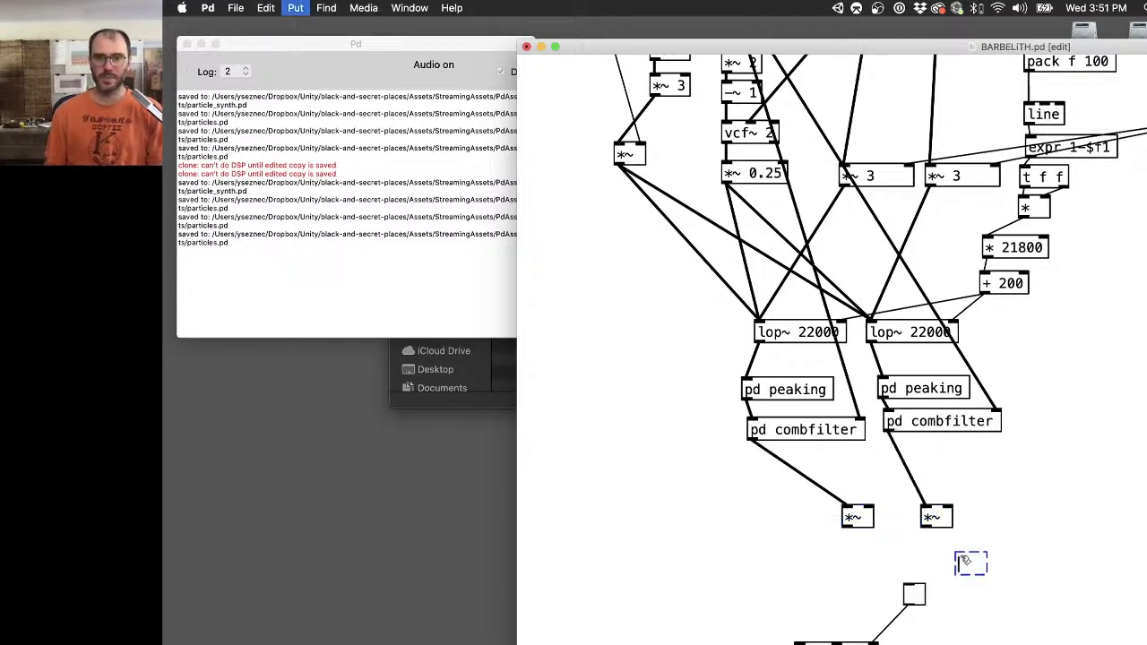
pyautogui.write('dac~')
pyautogui.click(972, 528)
pyautogui.moveTo(845, 526); pyautogui.dragTo(992, 556)
# Add a toggle connected to a $1 40 message box, and a line~ object beneath them.
pyautogui.press('shift+super+t')
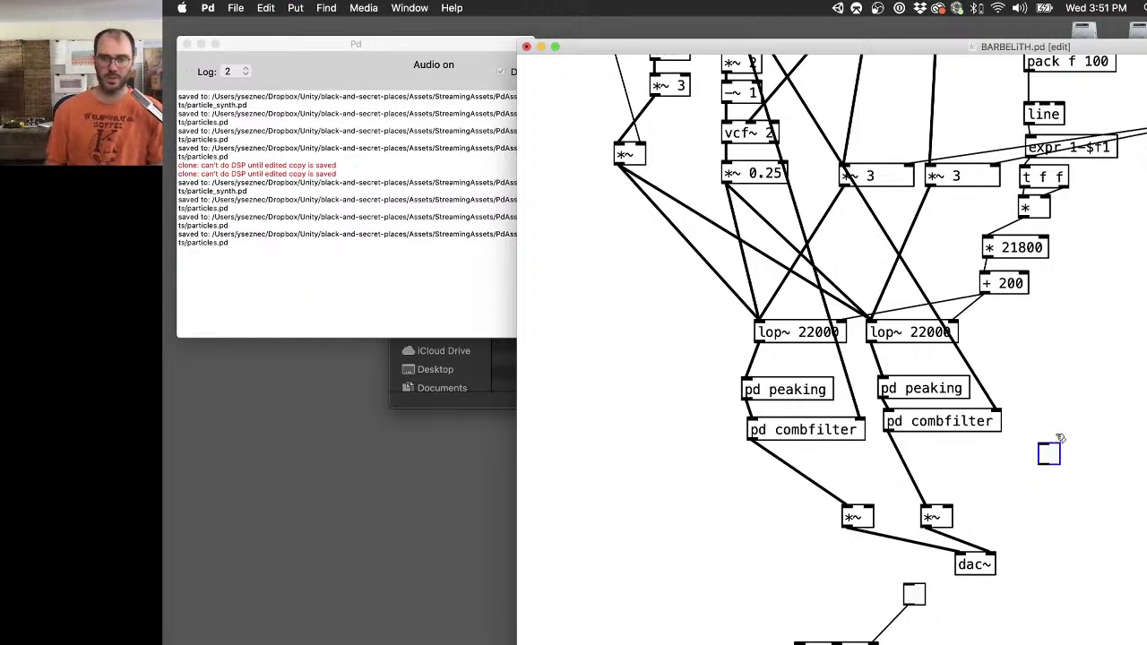
pyautogui.press('super+2')
pyautogui.write('$1 40')
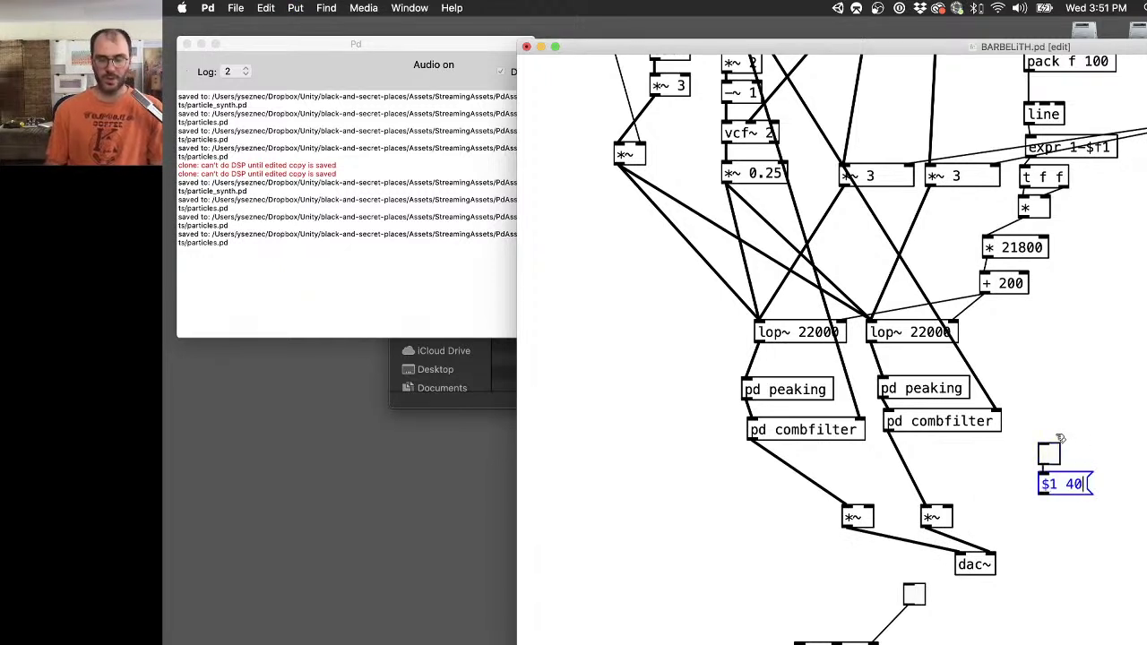
pyautogui.click(1070, 530)
pyautogui.press('super+1')
pyautogui.write('line~')
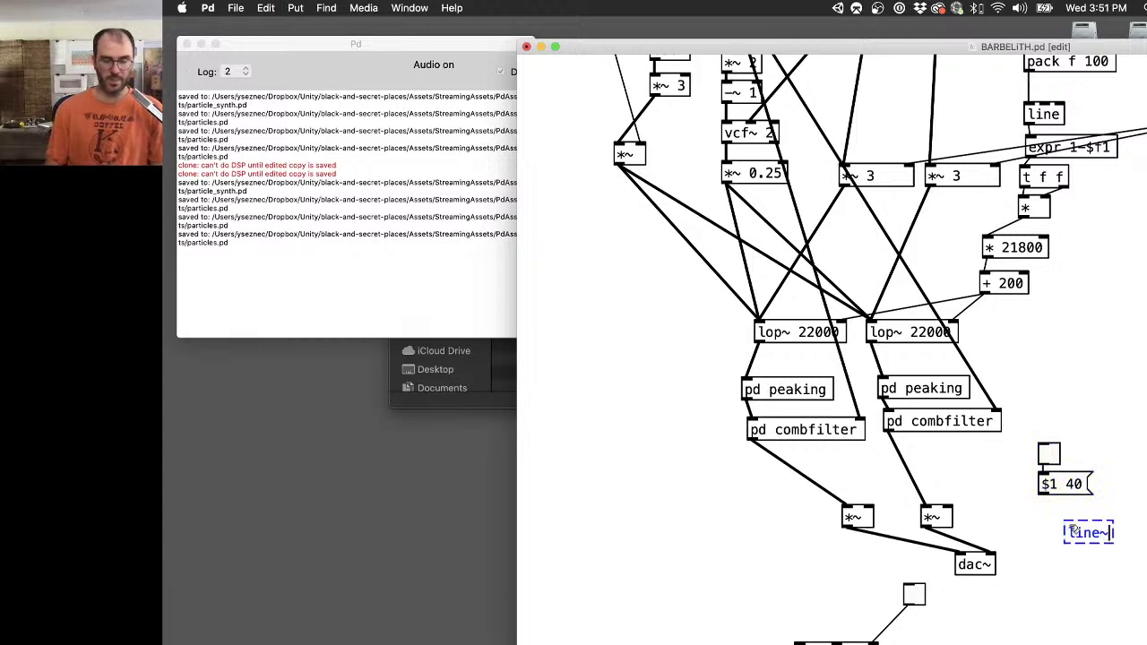
pyautogui.click(1114, 420)
# Connect the $1 40 message to line~, and line~ to the second inlets of both *~ objects.
pyautogui.moveTo(1045, 492); pyautogui.dragTo(950, 509)
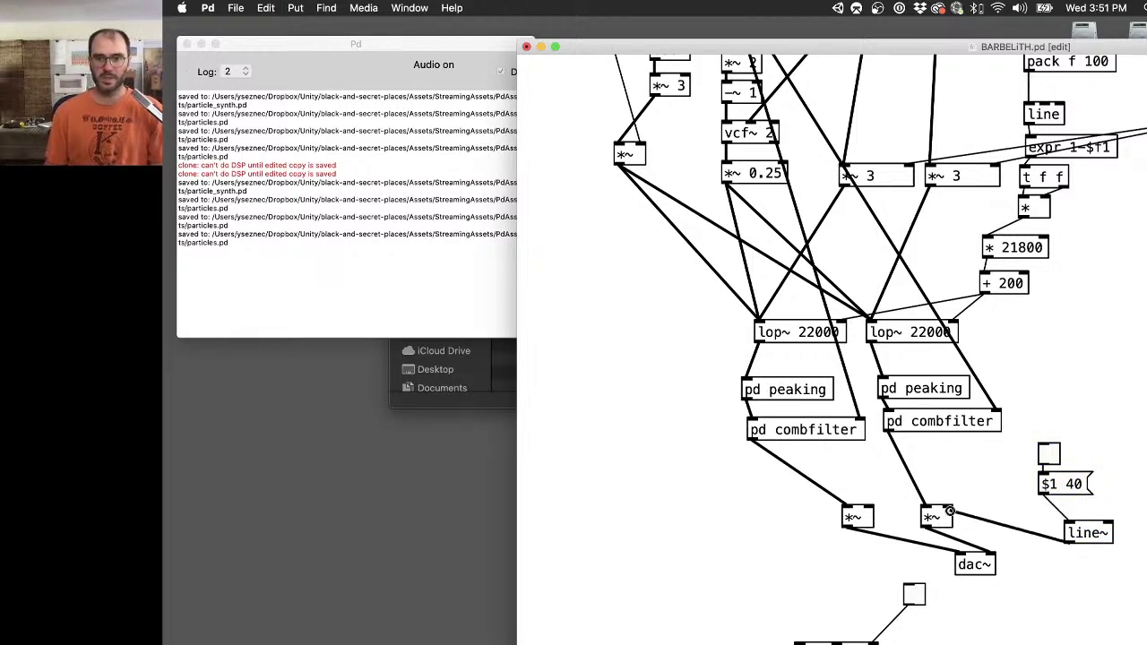
pyautogui.click(1072, 542)
pyautogui.moveTo(1068, 543); pyautogui.dragTo(864, 509)
# Save the patch under the new name BARBELiTH2.pd in the PdAssets folder.
pyautogui.click(251, 8)
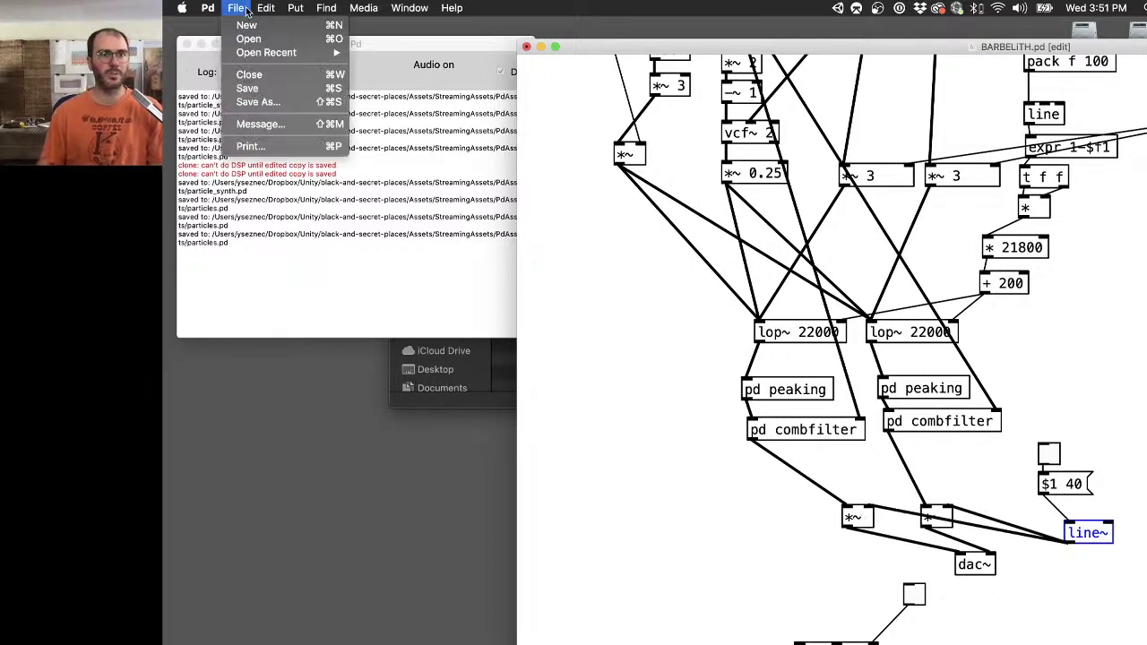
pyautogui.click(306, 104)
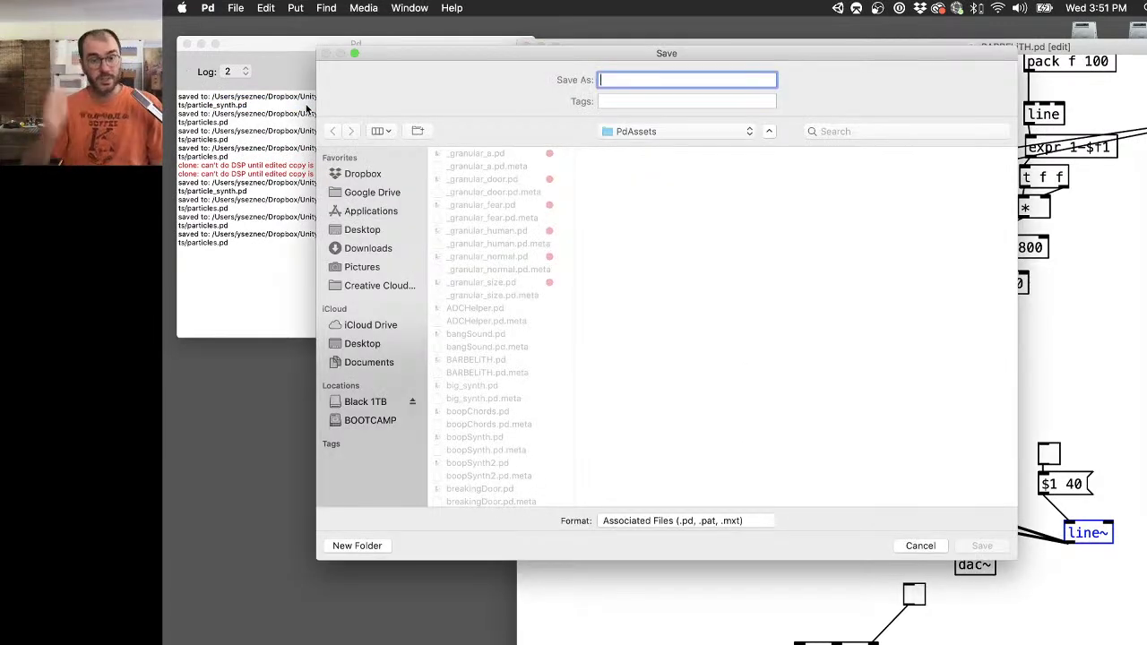
pyautogui.click(487, 360)
pyautogui.click(644, 80)
pyautogui.write('2.pd')
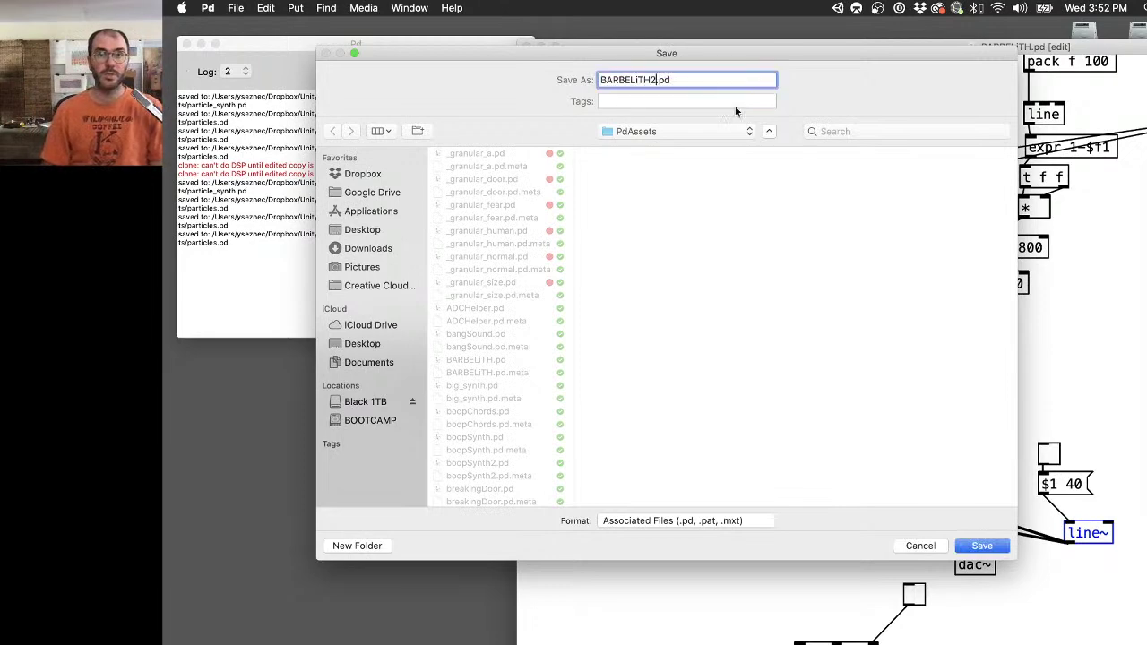
pyautogui.press('Return')
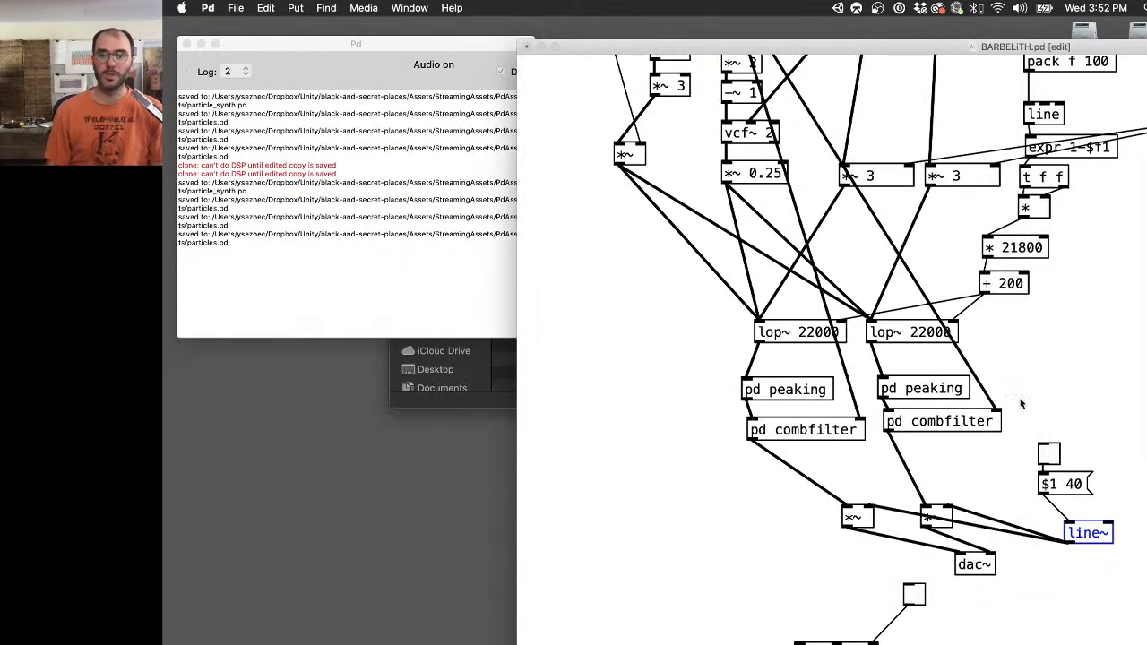
# Leave edit mode, switch on the toggle above the $1 40 message, and reposition the window to review the signal chain.
pyautogui.click(1046, 460)
pyautogui.press('super+e')
pyautogui.click(1055, 455)
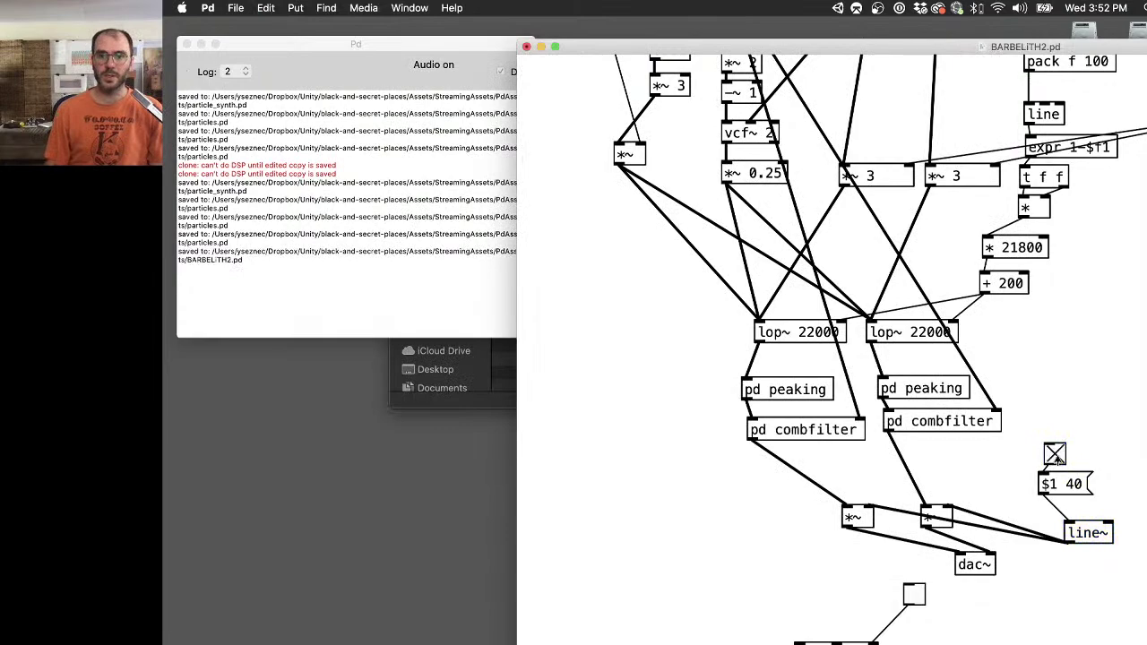
pyautogui.scroll(5, 1074, 366)
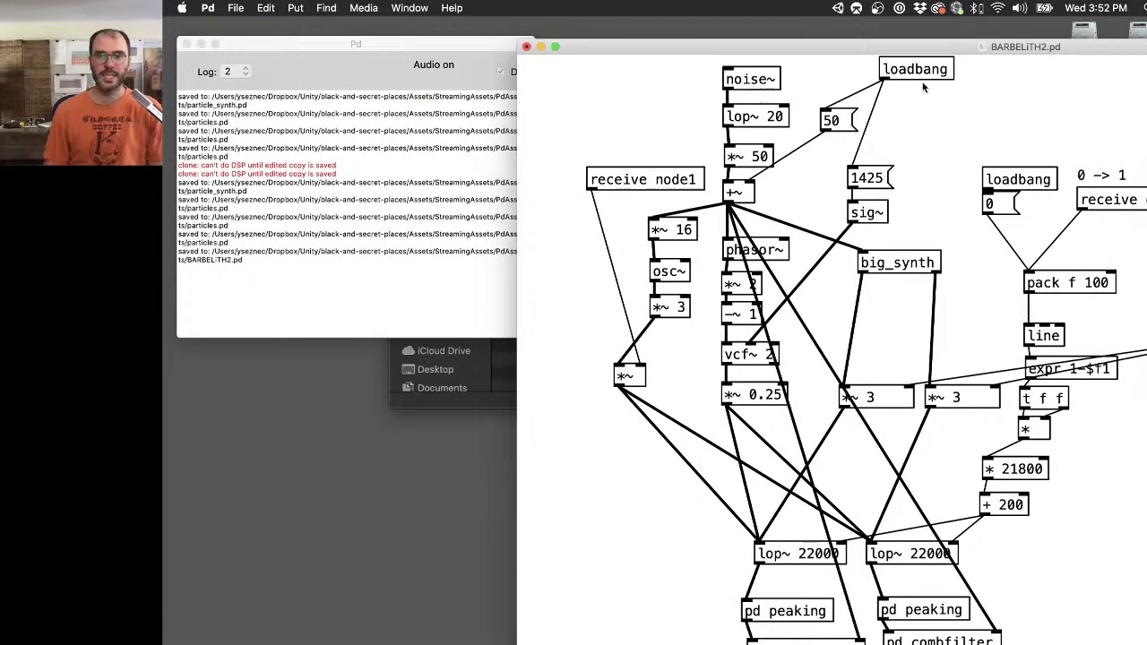
pyautogui.moveTo(906, 48); pyautogui.dragTo(553, 11)
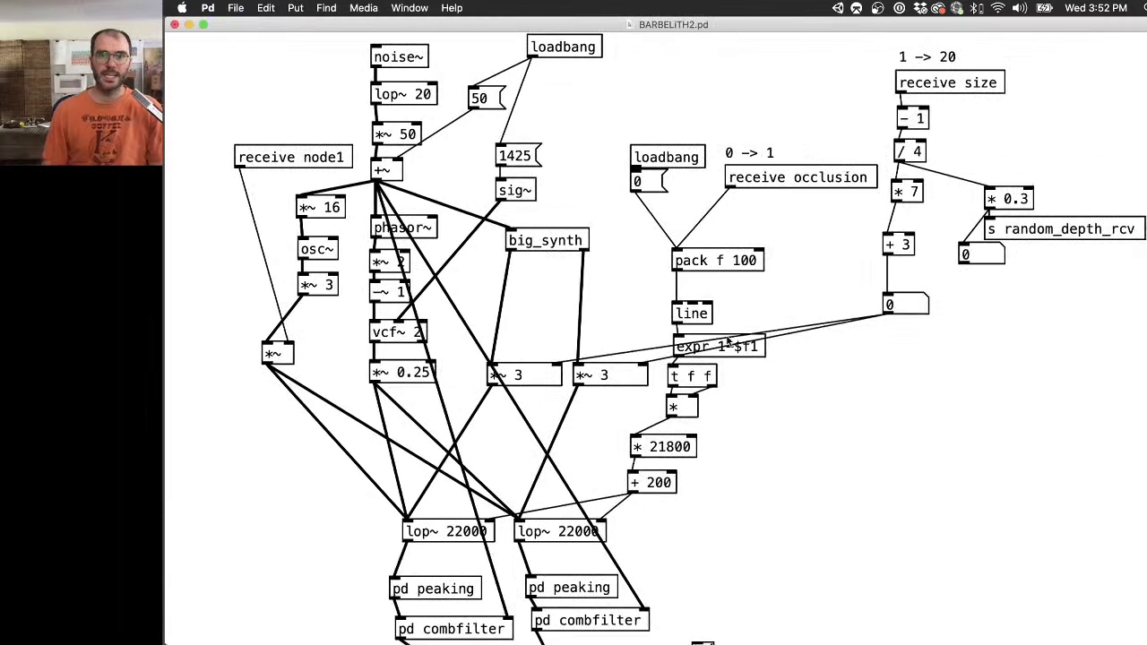
pyautogui.scroll(-5, 731, 342)
pyautogui.scroll(4, 734, 188)
pyautogui.scroll(1, 734, 188)
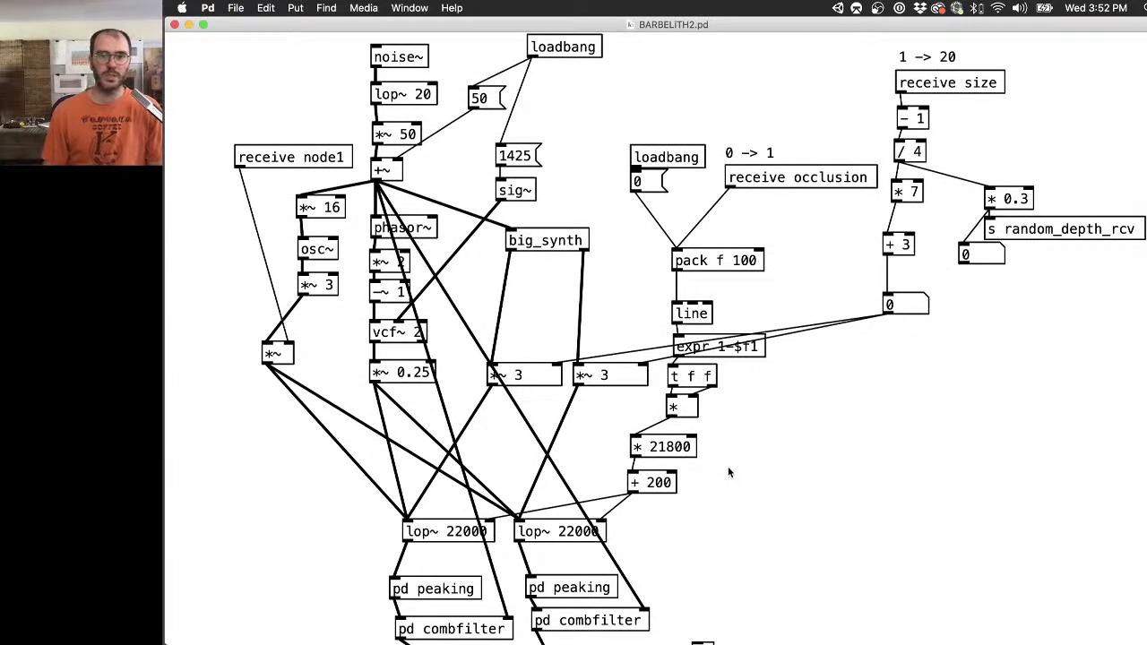
# Return to edit mode and shift both lop~ 22000 objects slightly to separate their connections.
pyautogui.press('super+e')
pyautogui.click(427, 534)
pyautogui.moveTo(427, 534); pyautogui.dragTo(394, 541)
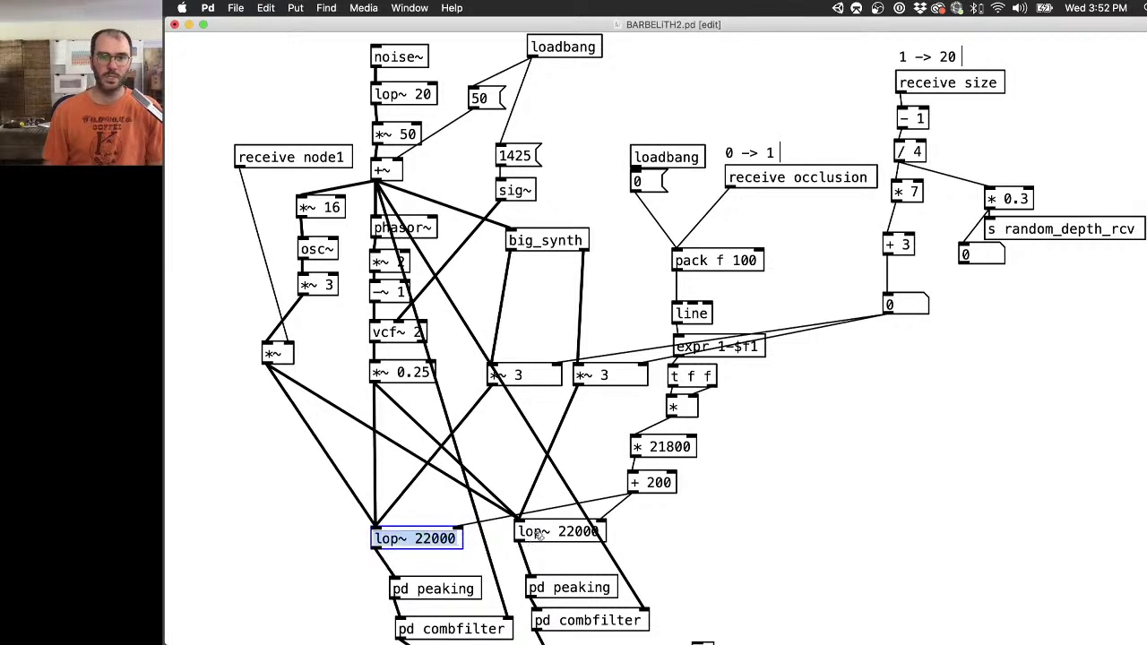
pyautogui.moveTo(533, 535); pyautogui.dragTo(528, 546)
pyautogui.click(701, 548)
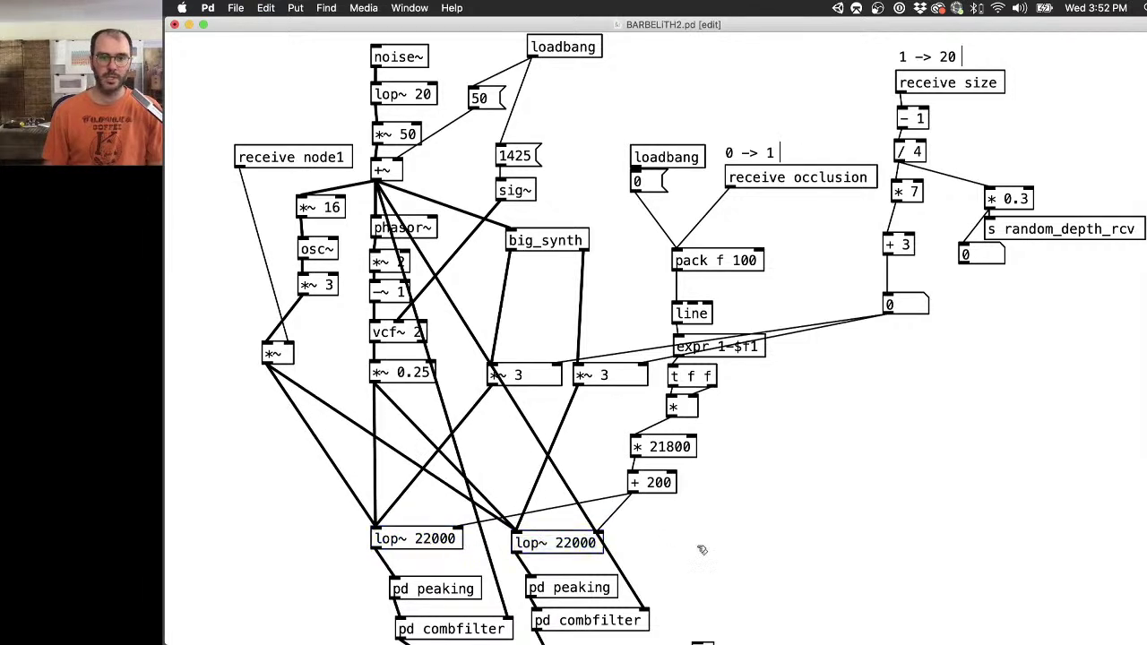
# Open the help patch for lop~ to check its inlets, and close it again.
pyautogui.rightClick(567, 538)
pyautogui.click(613, 569)
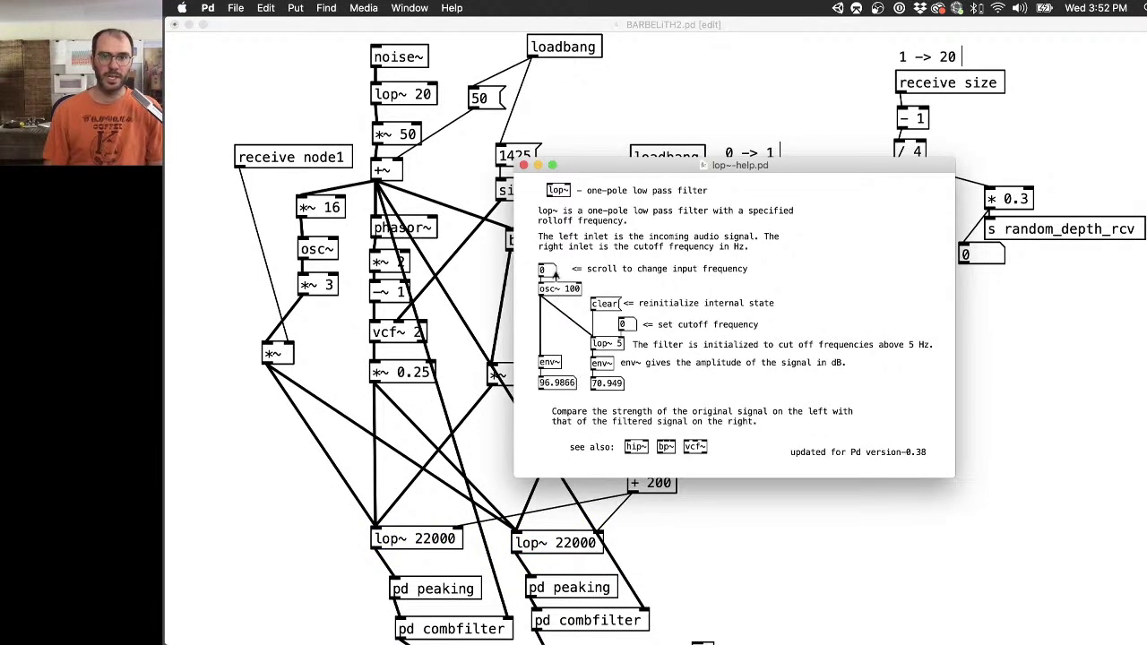
pyautogui.click(525, 165)
# Replace the * 21800 and + 200 objects with an mtof object placed below the * object.
pyautogui.moveTo(729, 493); pyautogui.dragTo(643, 437)
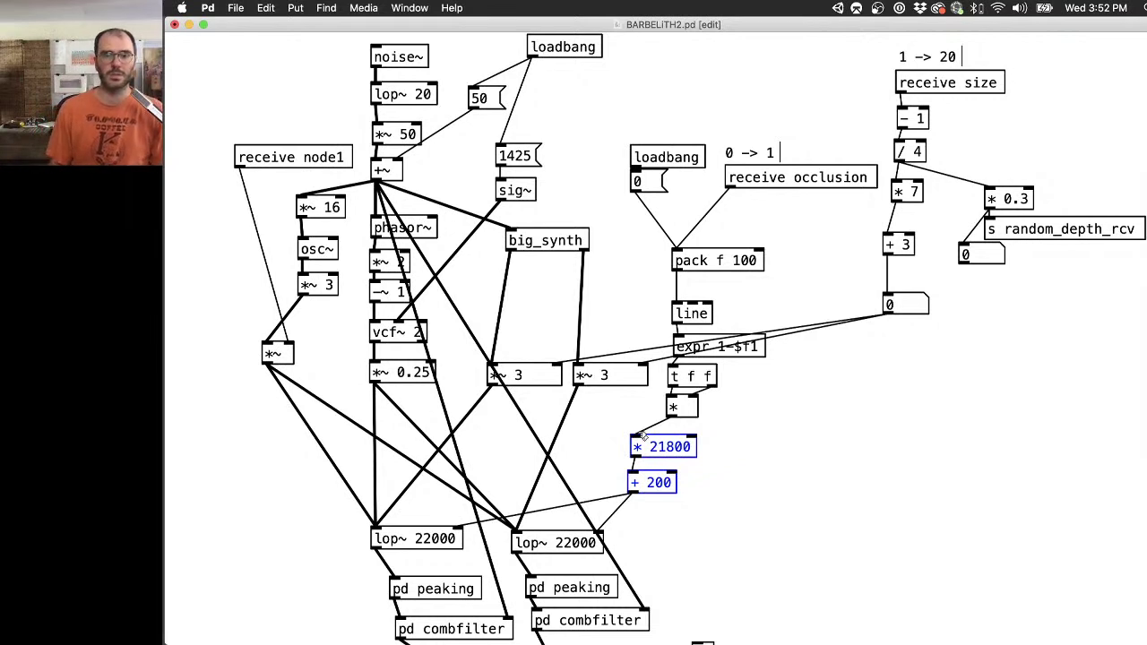
pyautogui.press('BackSpace')
pyautogui.press('super+1')
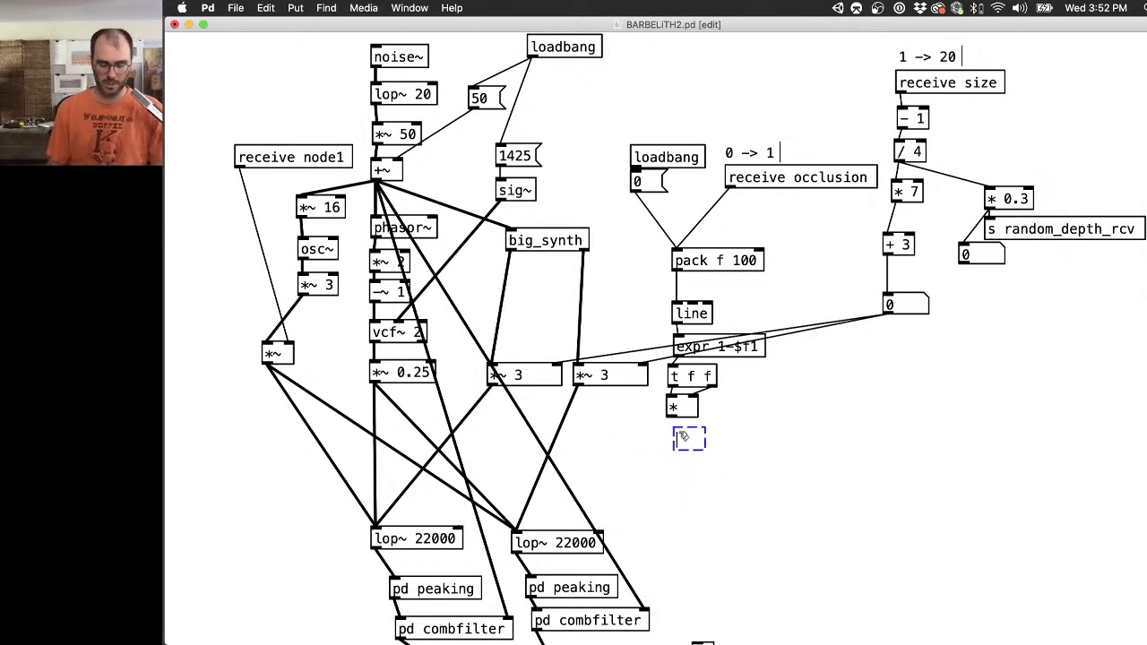
pyautogui.write('mtof')
pyautogui.click(791, 408)
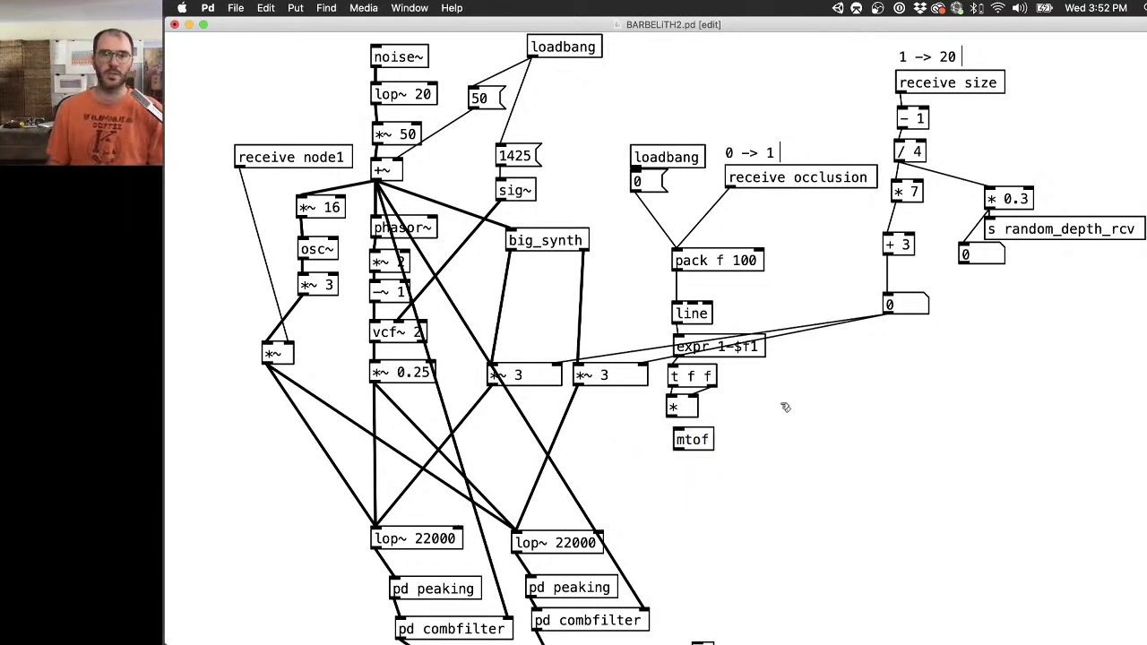
pyautogui.moveTo(694, 439); pyautogui.dragTo(695, 484)
pyautogui.click(693, 427)
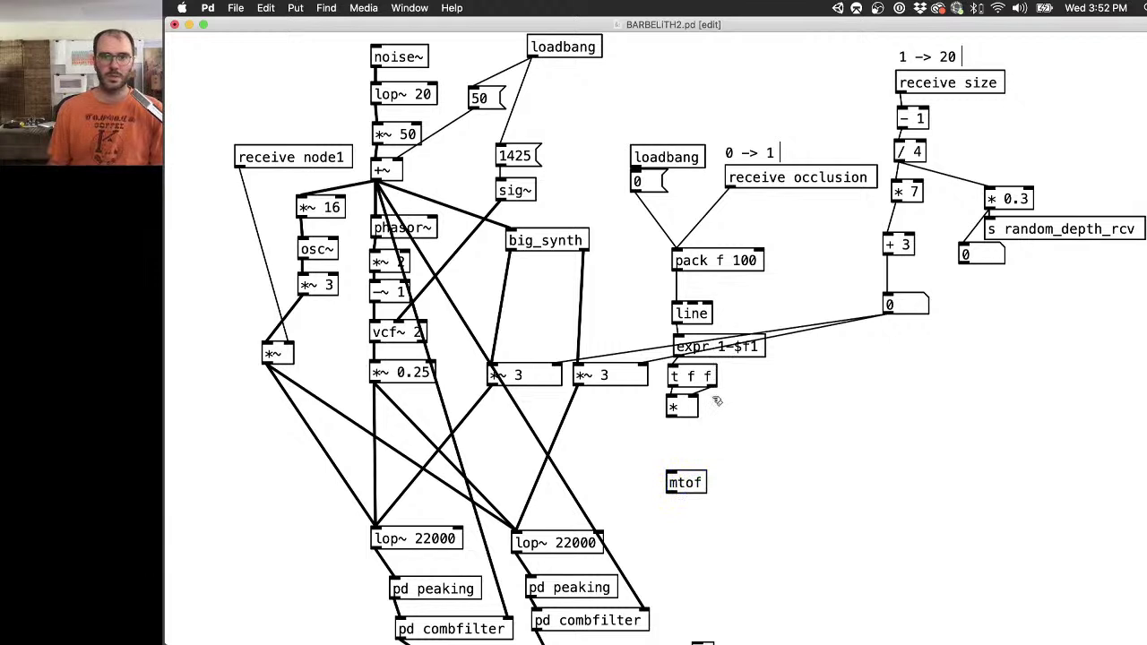
# Insert * 100 and + 20 objects between the * object and mtof, wiring them in series.
pyautogui.press('super+1')
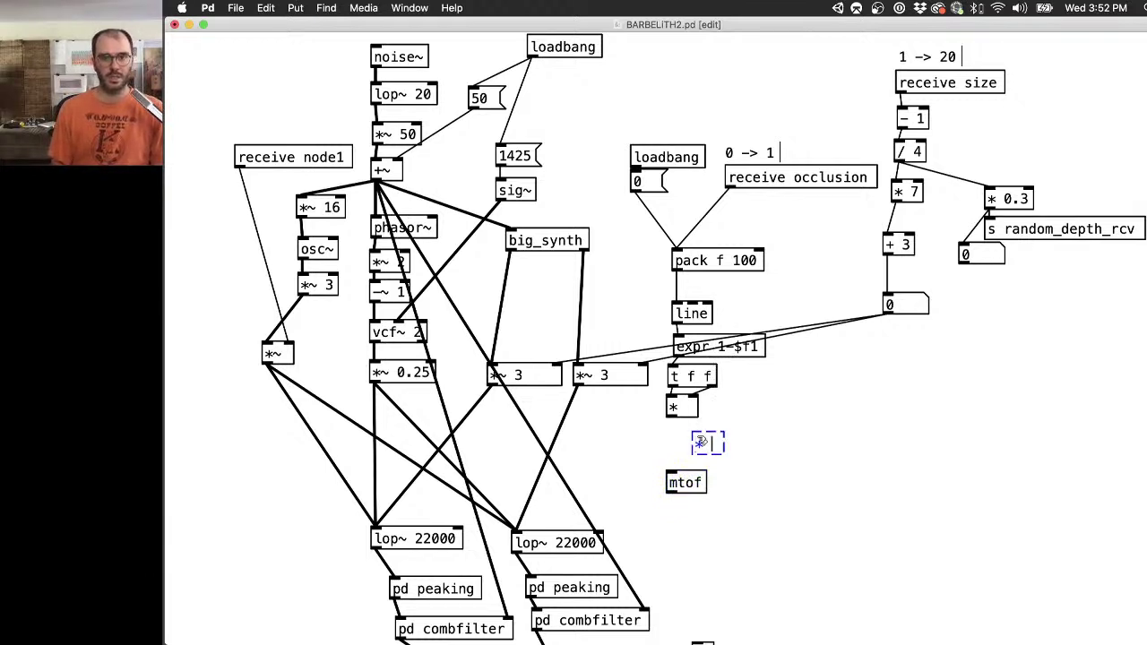
pyautogui.write('* 100')
pyautogui.click(743, 389)
pyautogui.moveTo(670, 416); pyautogui.dragTo(700, 437)
pyautogui.moveTo(686, 482); pyautogui.dragTo(682, 502)
pyautogui.press('super+1')
pyautogui.write('+ 20')
pyautogui.click(704, 491)
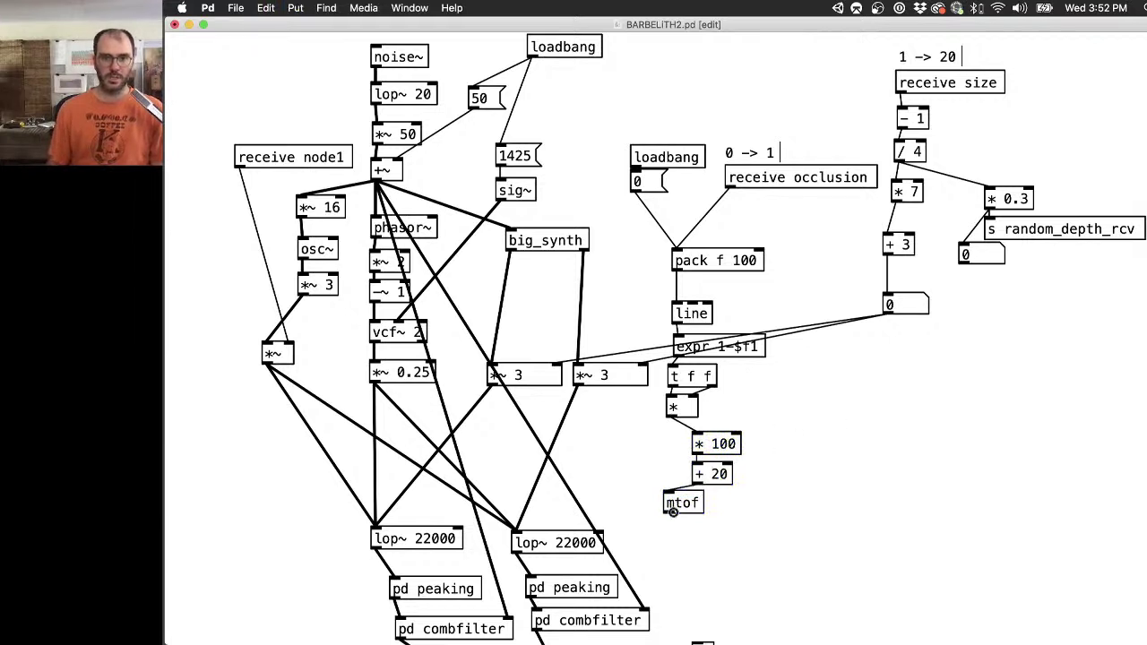
# Connect mtof to the cutoff inlets of both lop~ 22000 objects and switch on the toggle above $1 40.
pyautogui.moveTo(669, 509); pyautogui.dragTo(598, 533)
pyautogui.moveTo(666, 512); pyautogui.dragTo(457, 531)
pyautogui.scroll(-5, 871, 456)
pyautogui.press('super+e')
pyautogui.click(703, 434)
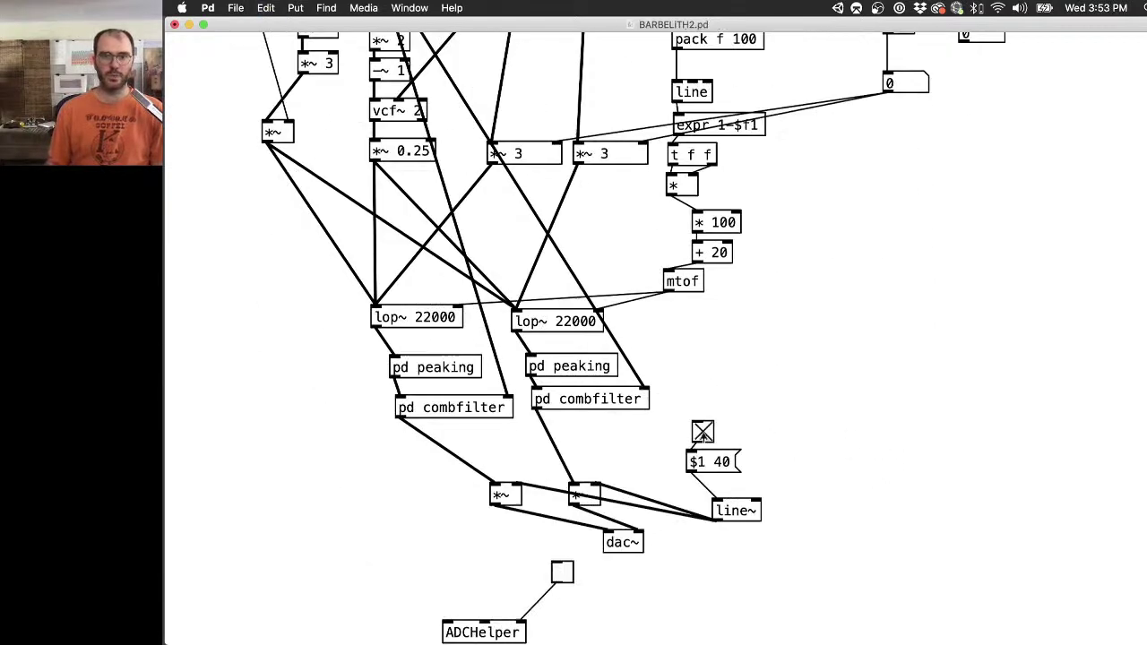
# Add a number box feeding pack f 100 and raise it in fine steps to 0.71 to test the occlusion filter.
pyautogui.scroll(5, 813, 330)
pyautogui.press('super+3')
pyautogui.click(683, 260)
pyautogui.click(728, 228)
pyautogui.press('super+e')
pyautogui.moveTo(777, 208)
pyautogui.keyDown('shift'); pyautogui.mouseDown()
pyautogui.moveTo(784, 166)
pyautogui.moveTo(788, 205)
pyautogui.mouseUp(); pyautogui.keyUp('shift')
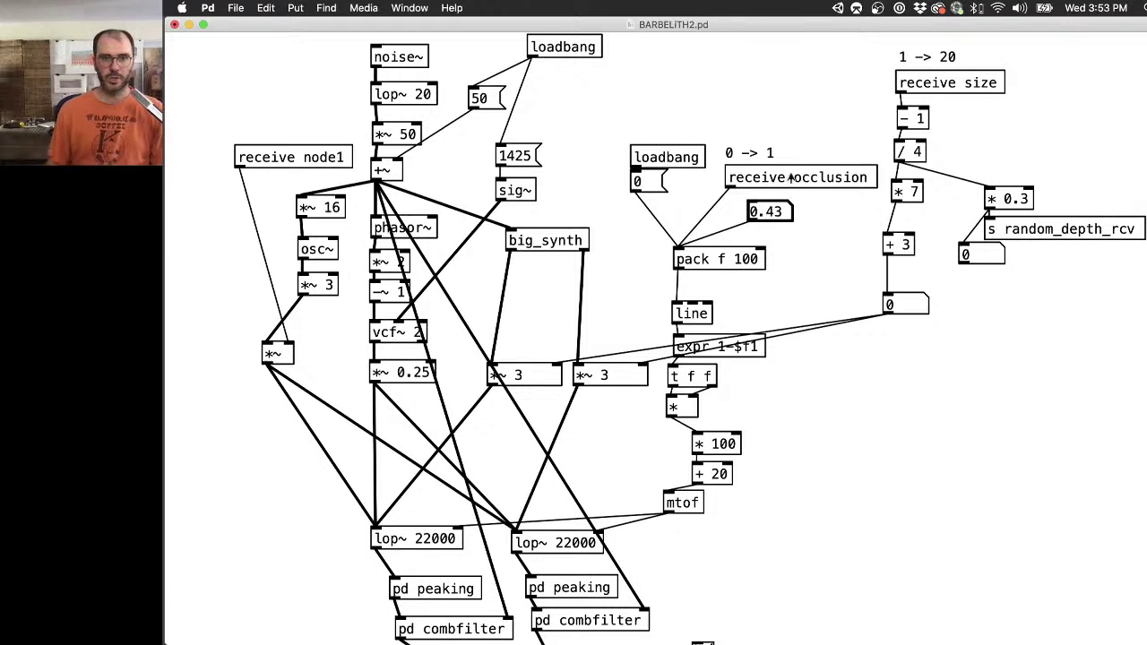
pyautogui.keyDown('shift'); pyautogui.moveTo(791, 175); pyautogui.dragTo(792, 157); pyautogui.keyUp('shift')
# Change the + 20 object above mtof to + 40 and test the filter with the occlusion number box at 0.88.
pyautogui.hotkey('ctrl', 'e')
pyautogui.click(728, 444)
pyautogui.press('Right')
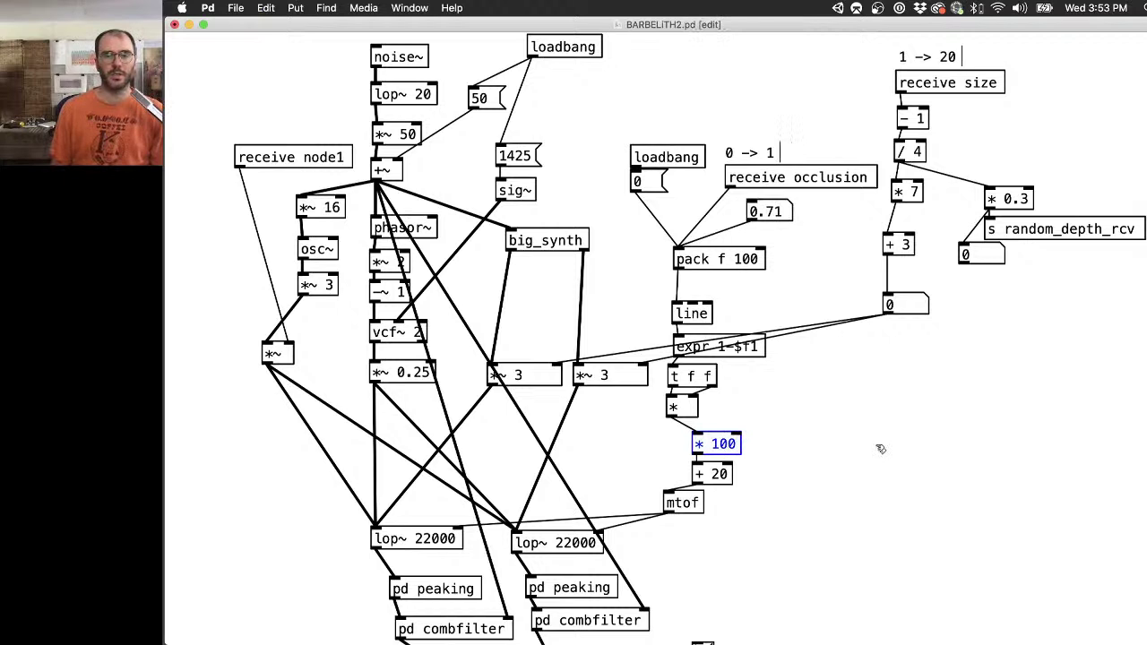
pyautogui.doubleClick(723, 475)
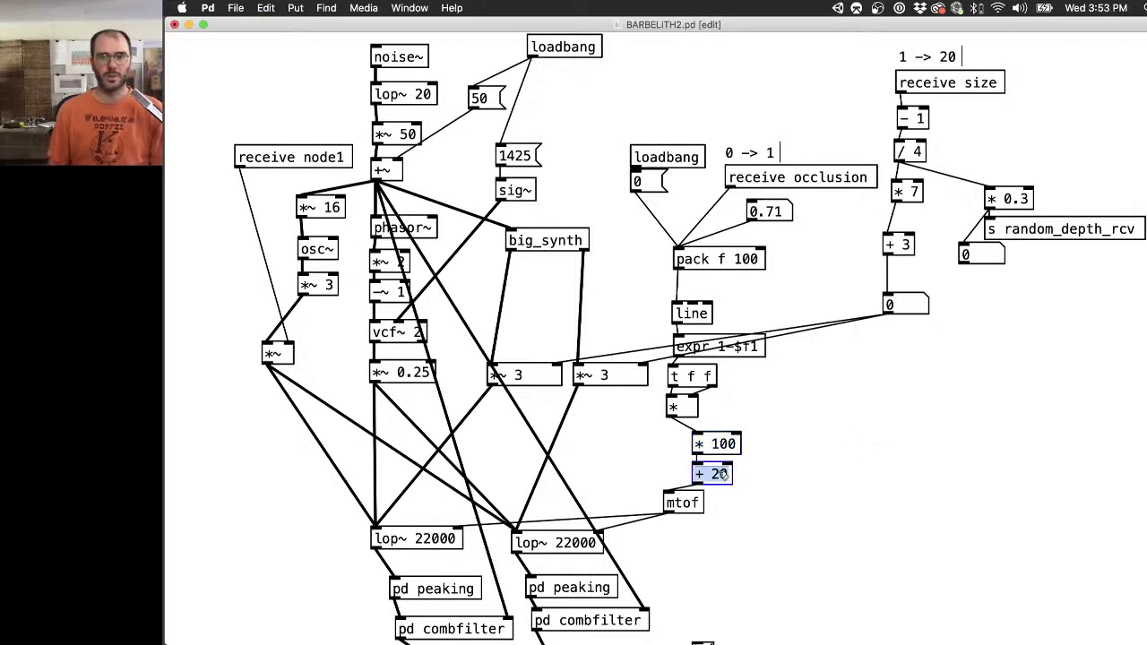
pyautogui.write('40')
pyautogui.hotkey('ctrl', 'e')
pyautogui.moveTo(780, 219)
pyautogui.keyDown('shift'); pyautogui.mouseDown()
pyautogui.moveTo(786, 202)
pyautogui.moveTo(783, 260)
pyautogui.moveTo(786, 210)
pyautogui.mouseUp(); pyautogui.keyUp('shift')
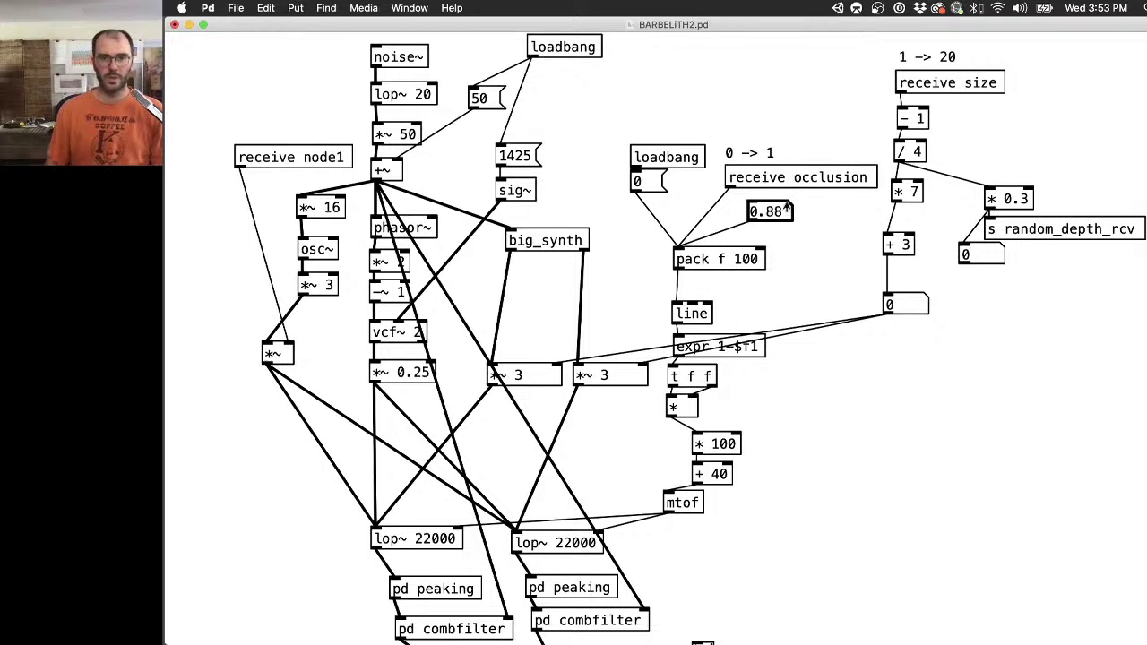
pyautogui.scroll(-5, 781, 458)
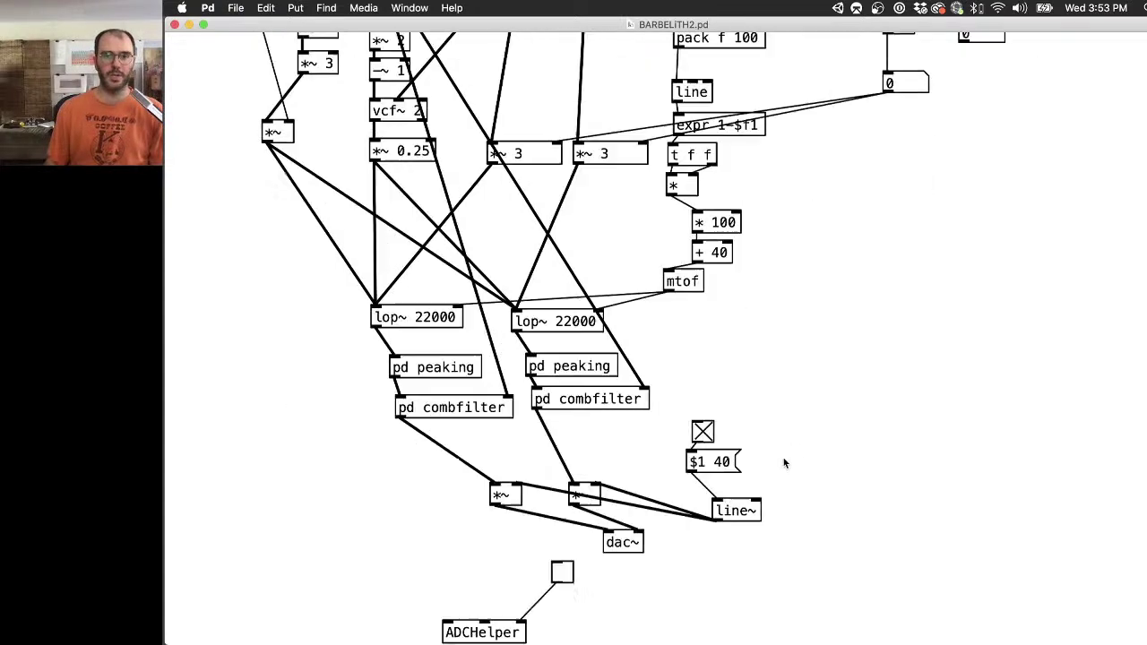
pyautogui.scroll(5, 726, 328)
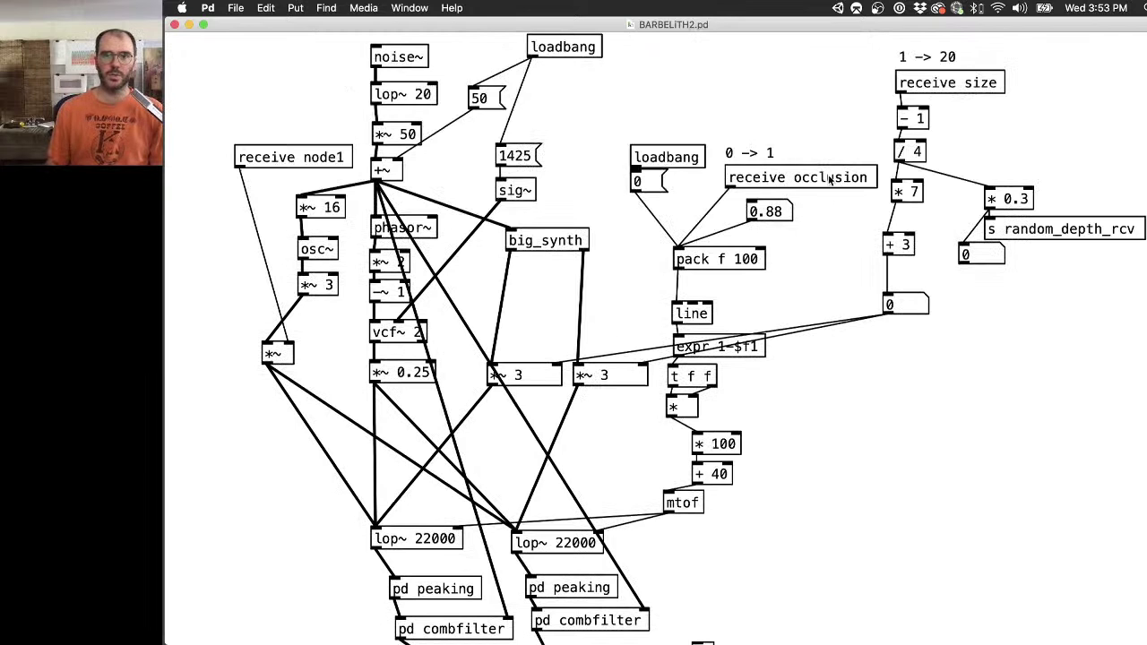
# Move both *~ 3 objects below big_synth down to clear the expr 1-$f1 connections, and leave edit mode.
pyautogui.press('super+e')
pyautogui.moveTo(627, 415); pyautogui.dragTo(534, 366)
pyautogui.hotkey('shift', 'Left')
pyautogui.hotkey('shift', 'Down')
pyautogui.hotkey('shift', 'Down')
pyautogui.hotkey('shift', 'Down')
pyautogui.hotkey('shift', 'Down')
pyautogui.hotkey('shift', 'Down')
pyautogui.hotkey('shift', 'Down')
pyautogui.hotkey('shift', 'Down')
pyautogui.click(526, 377)
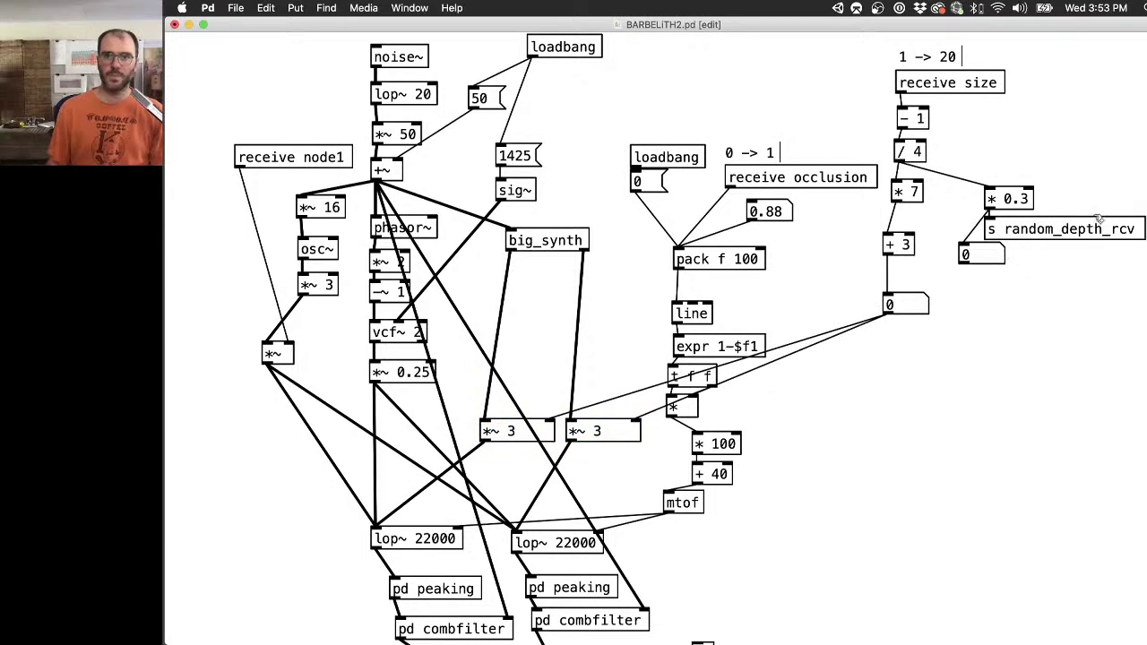
pyautogui.press('super+e')
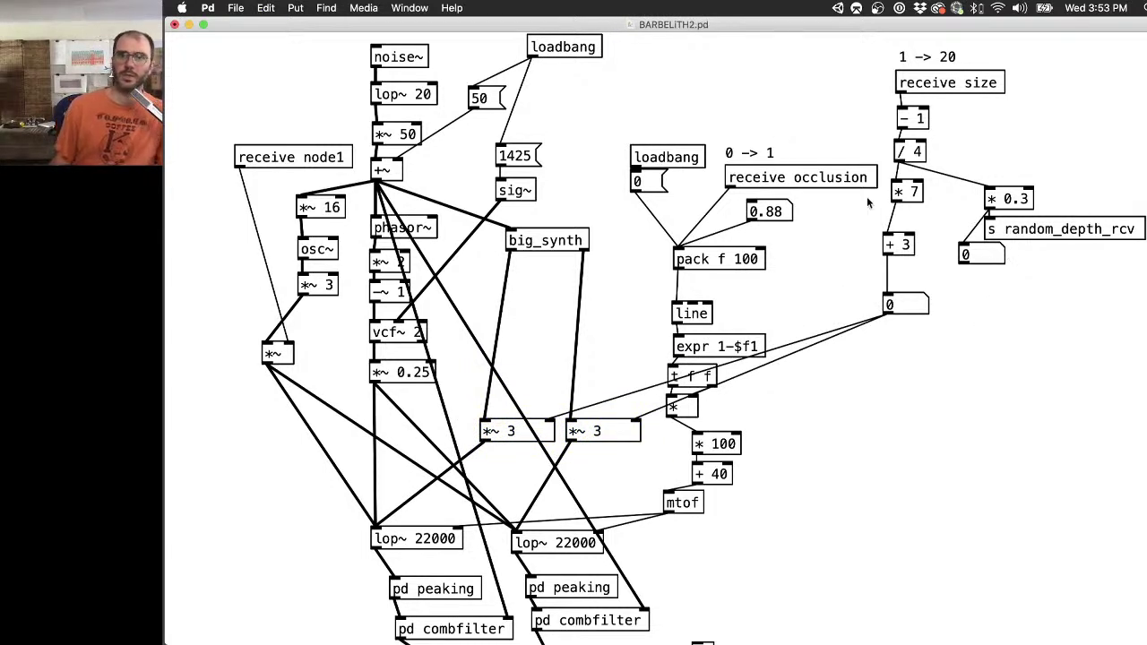
# Return to edit mode and place a number box beside receive size.
pyautogui.press('super+e')
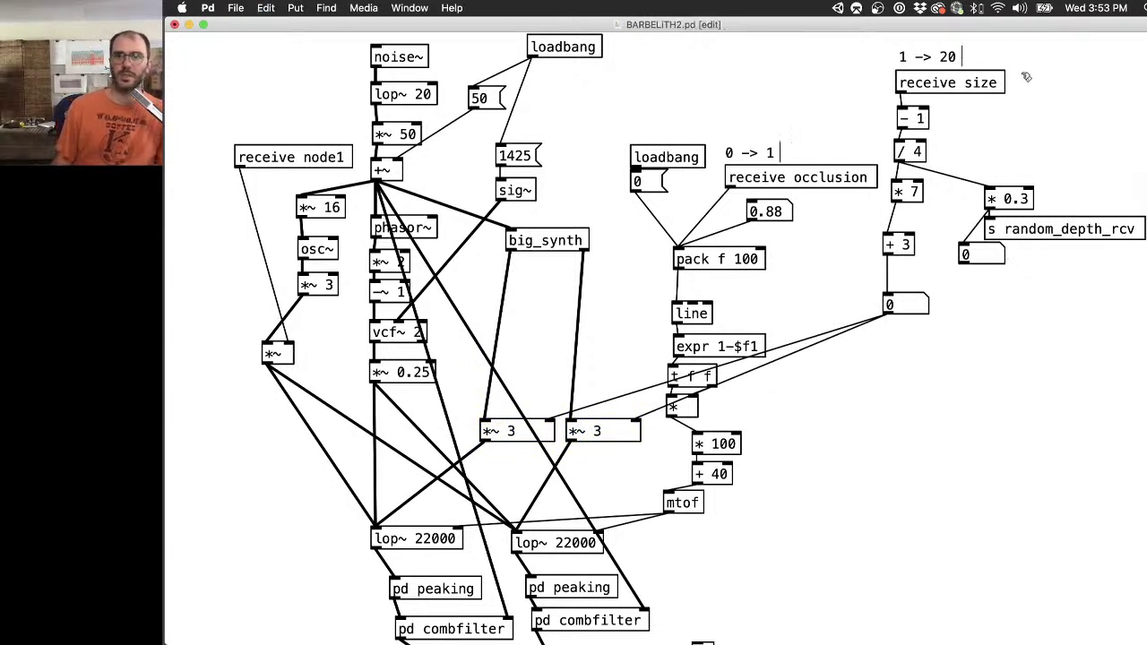
pyautogui.press('super+3')
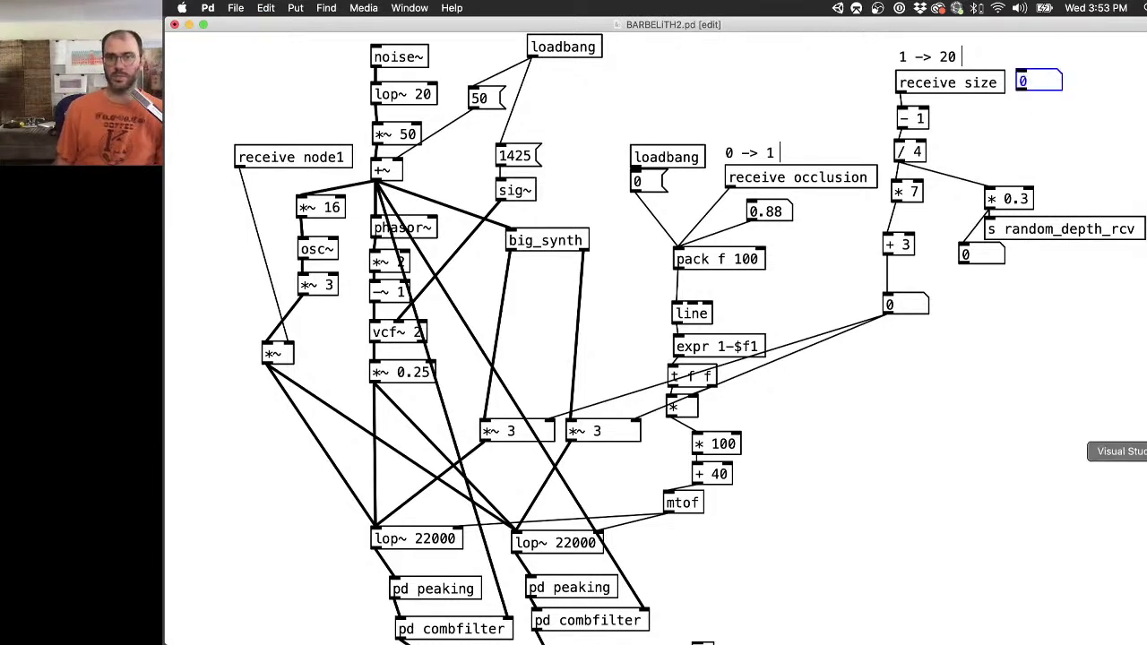
# Switch to Visual Studio and check in the BARBELiTHSizeWatcher script which size range is sent to the patch.
pyautogui.click(1144, 452)
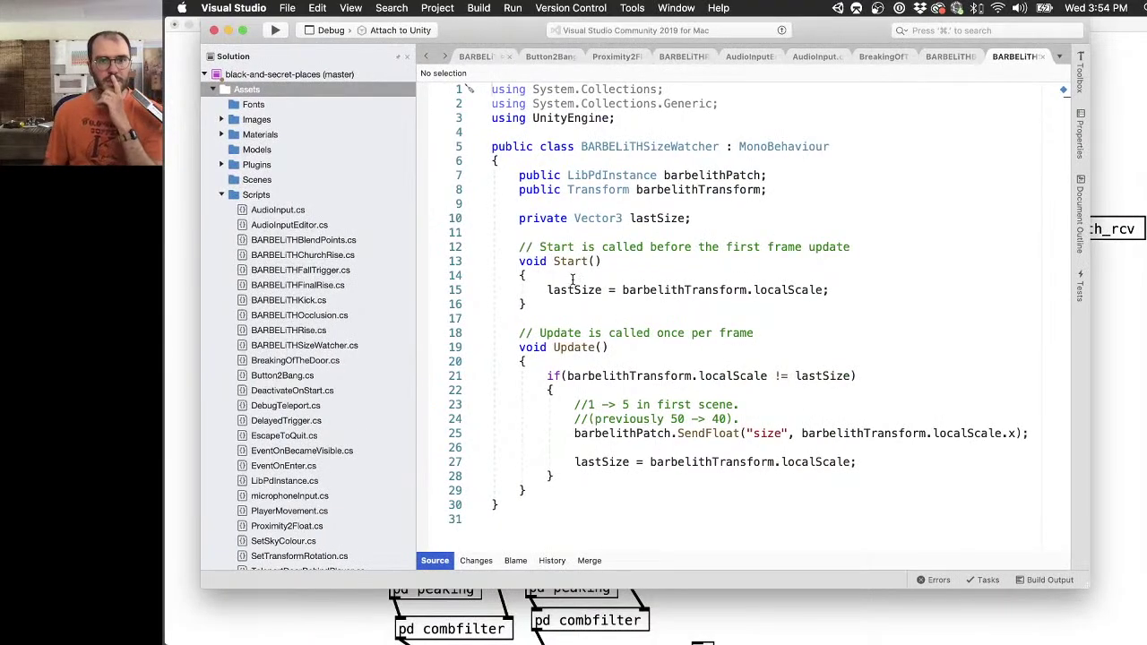
pyautogui.scroll(-1, 646, 280)
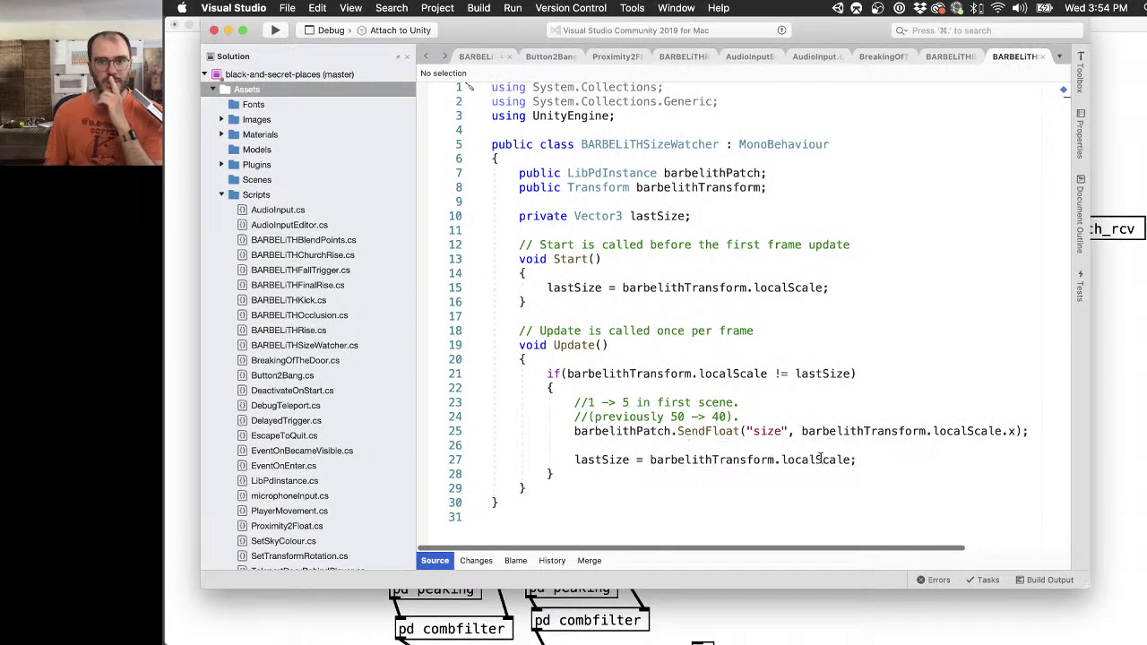
pyautogui.moveTo(820, 458)
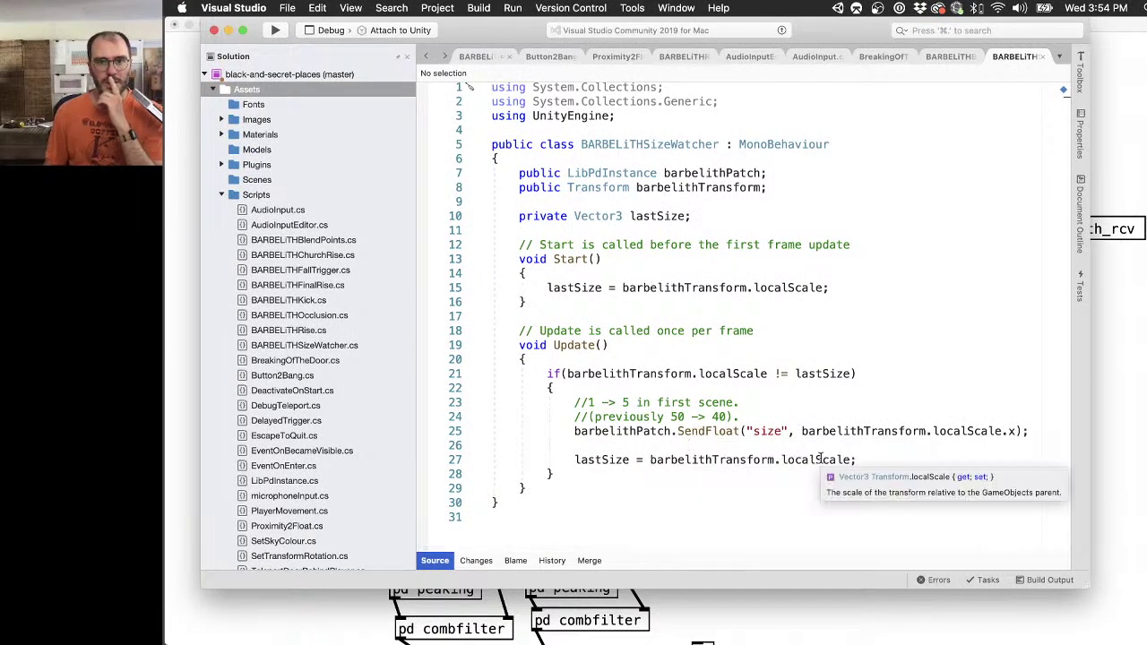
pyautogui.moveTo(721, 431)
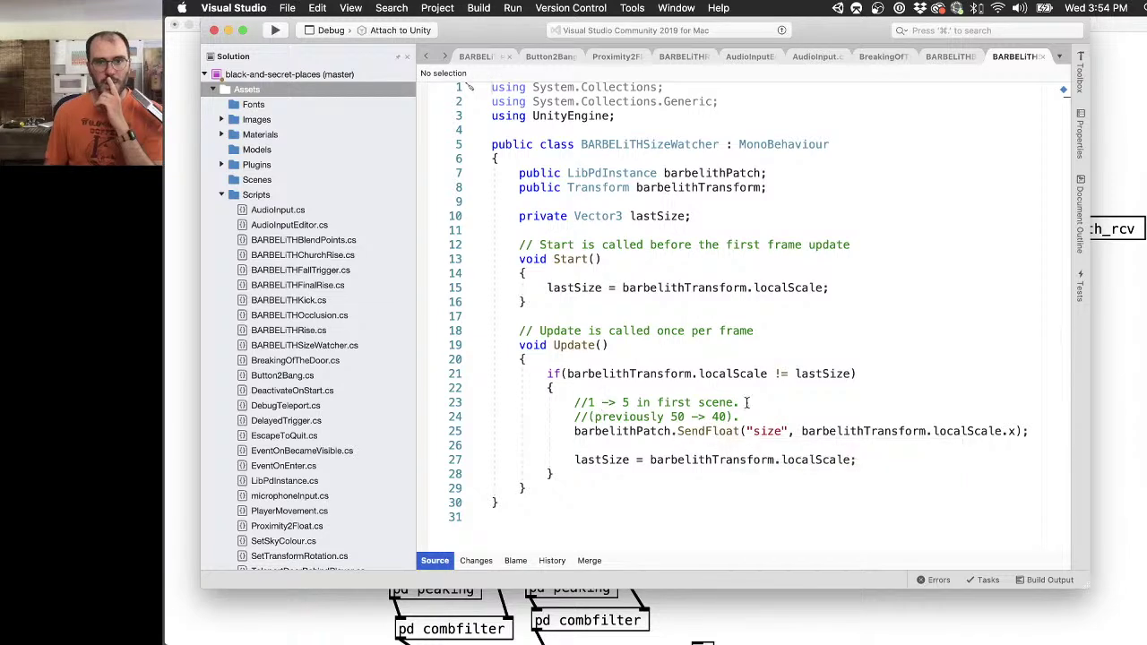
pyautogui.scroll(-3, 753, 402)
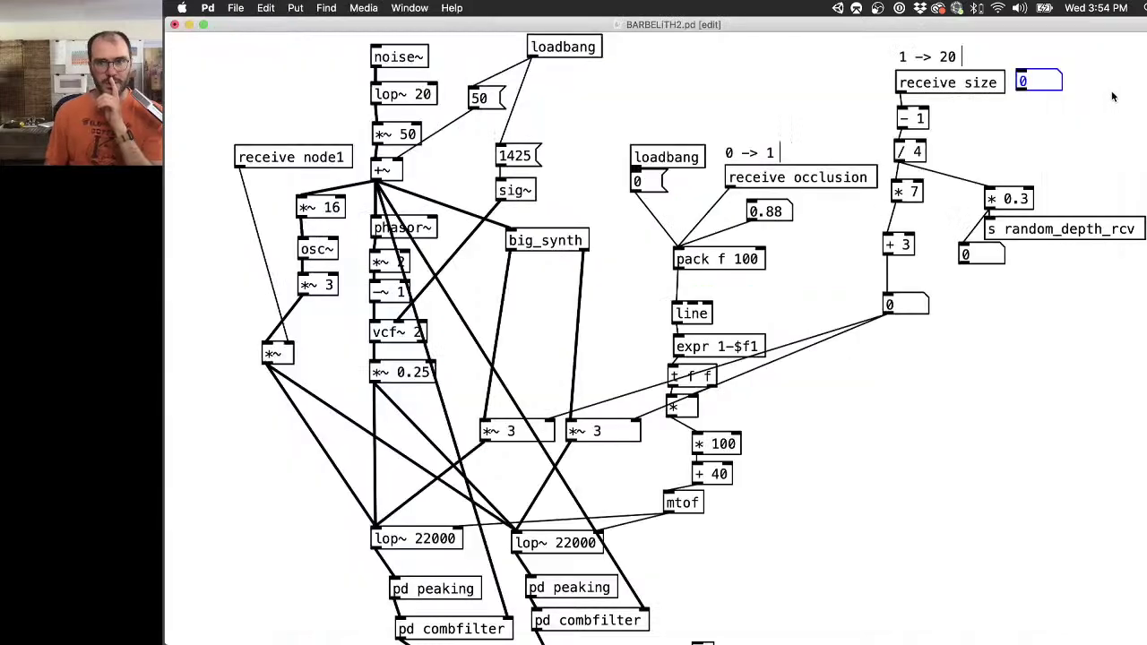
# Back in the Pd patch, connect the new number box to the - 1 object and leave edit mode.
pyautogui.click(1114, 98)
pyautogui.moveTo(1019, 90); pyautogui.dragTo(898, 112)
pyautogui.hotkey('ctrl', 'e')
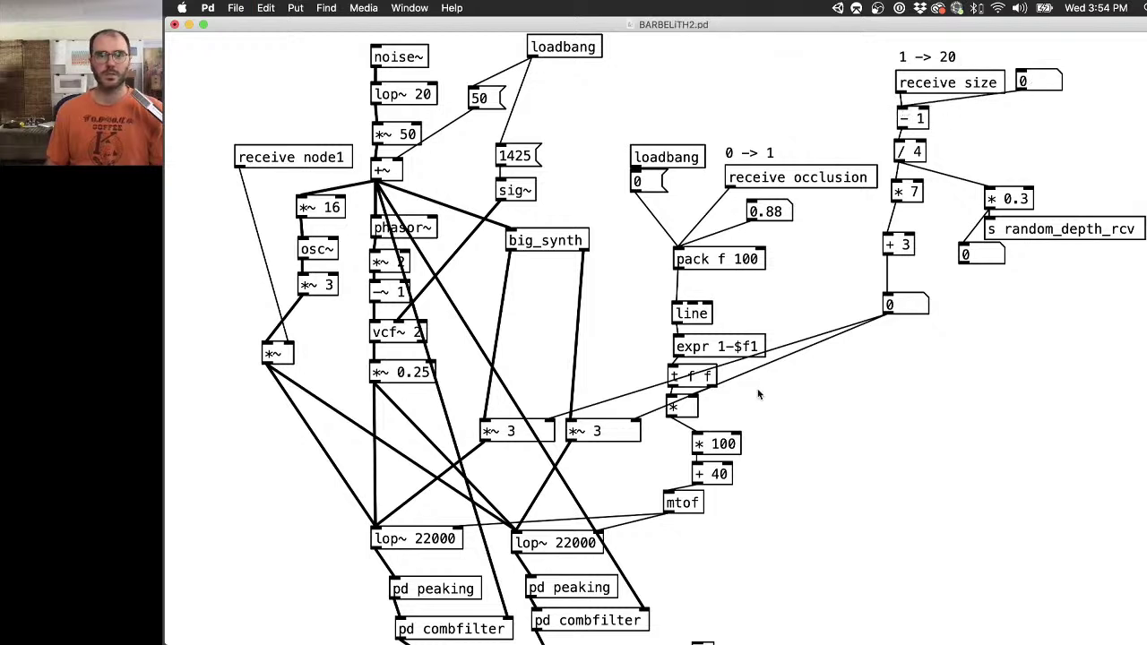
# Set the occlusion number box to 0 and switch on the output toggle above $1 40.
pyautogui.keyDown('shift'); pyautogui.moveTo(779, 215); pyautogui.dragTo(782, 277); pyautogui.keyUp('shift')
pyautogui.scroll(-5, 789, 307)
pyautogui.click(699, 436)
pyautogui.scroll(5, 844, 329)
# Sweep the size number box in fine steps, ending at 0.94, to test how size affects the sound.
pyautogui.keyDown('shift'); pyautogui.moveTo(1040, 80); pyautogui.dragTo(1055, 4); pyautogui.keyUp('shift')
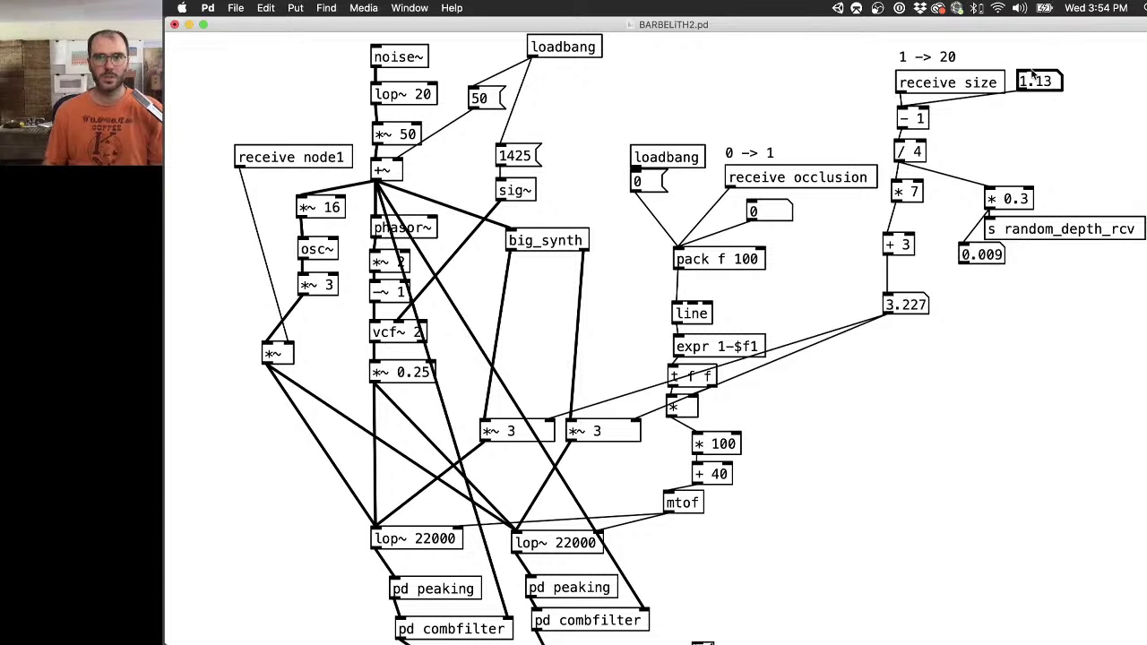
pyautogui.moveTo(1029, 81); pyautogui.dragTo(1049, 27)
pyautogui.scroll(-5, 867, 303)
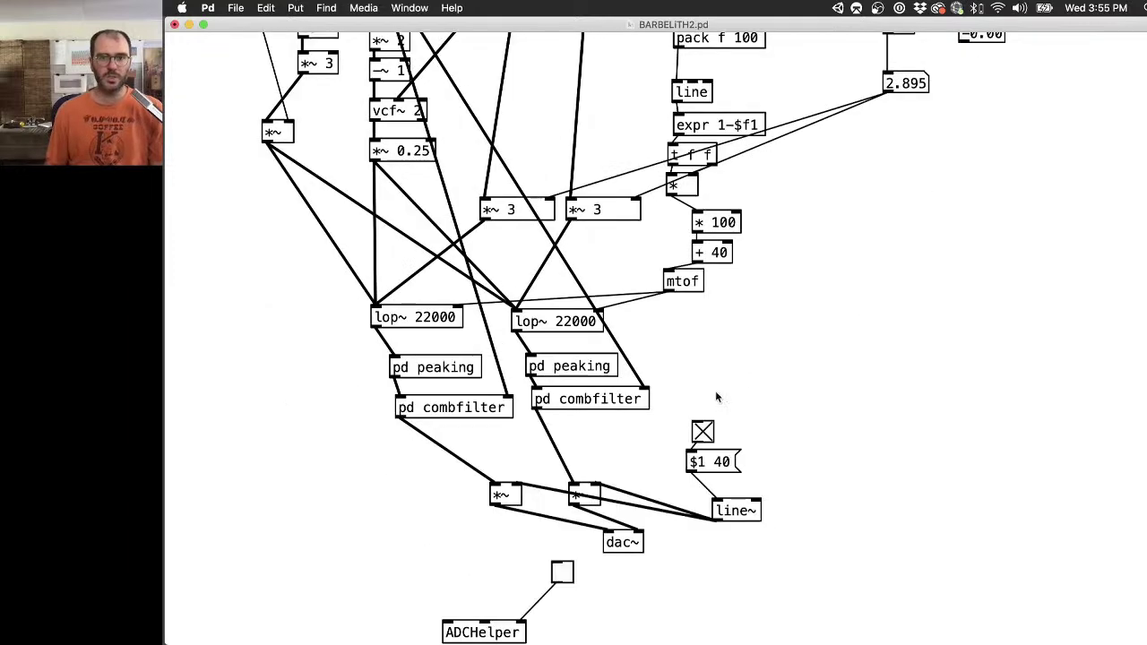
pyautogui.scroll(5, 830, 320)
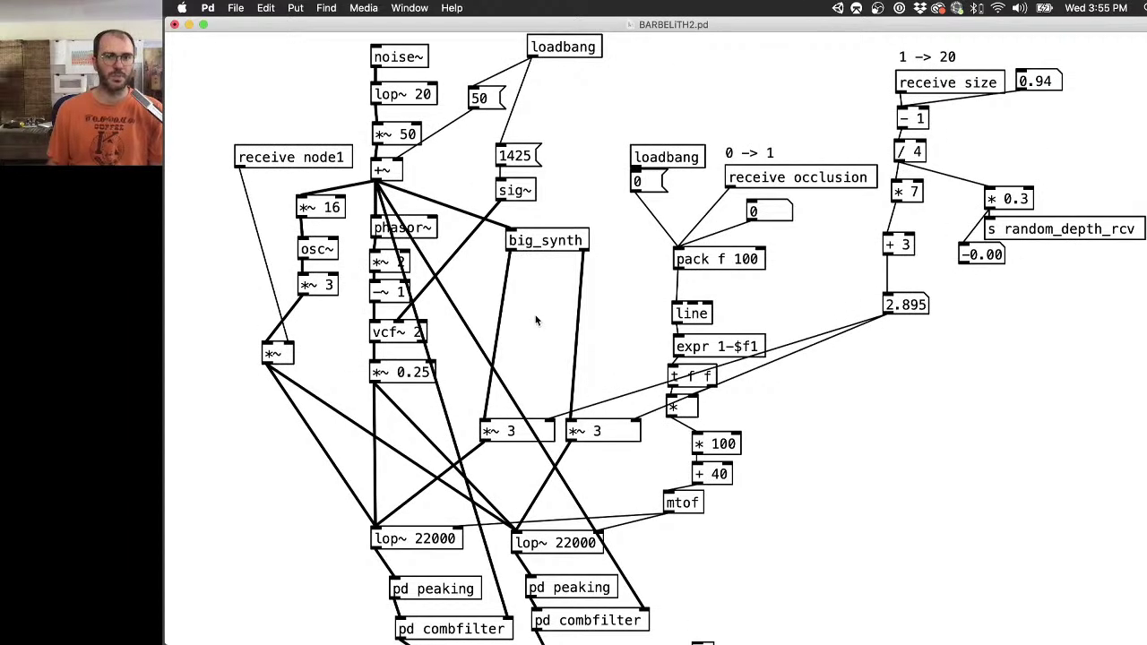
# Open the big_synth abstraction to examine its signal chain, and close it again.
pyautogui.click(538, 249)
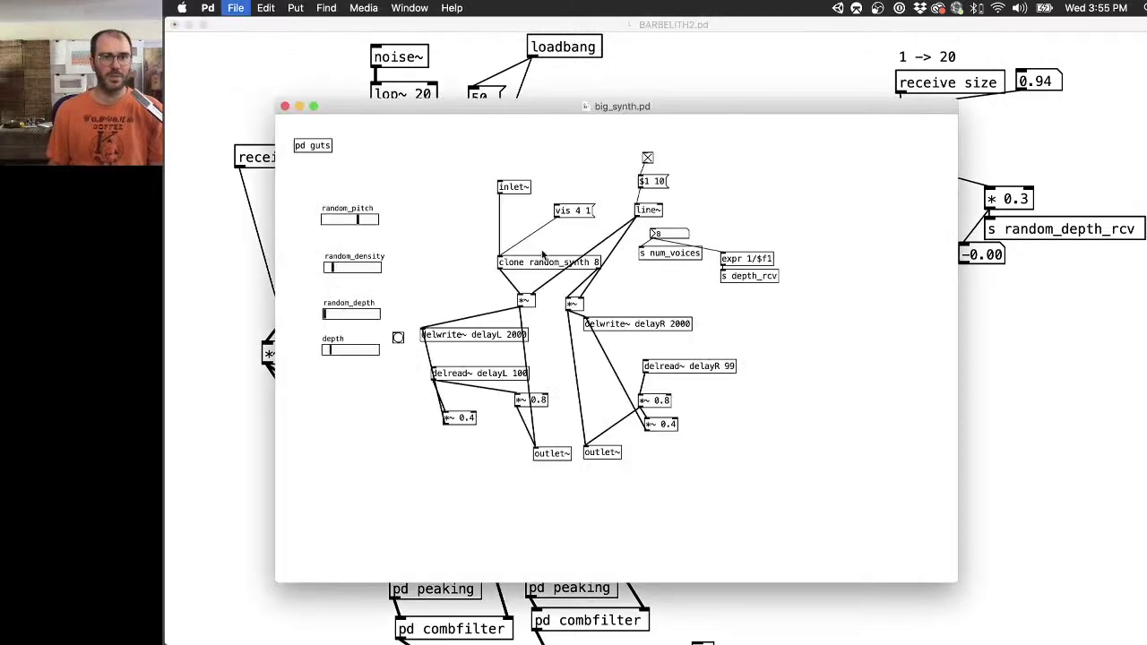
pyautogui.press('super+w')
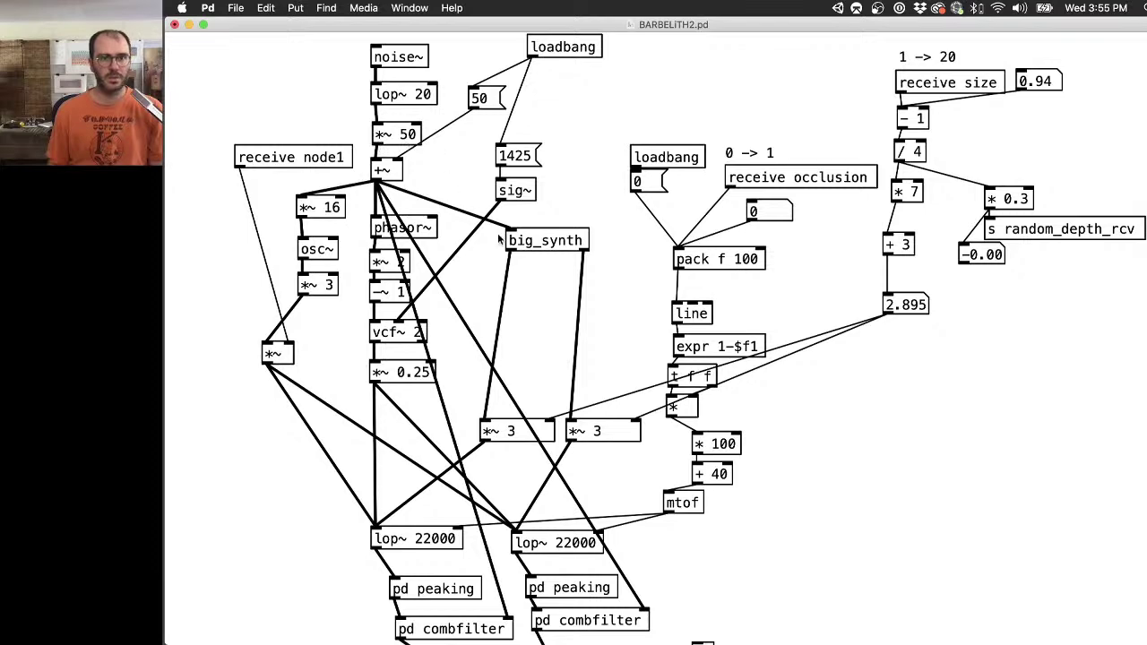
pyautogui.click(535, 238)
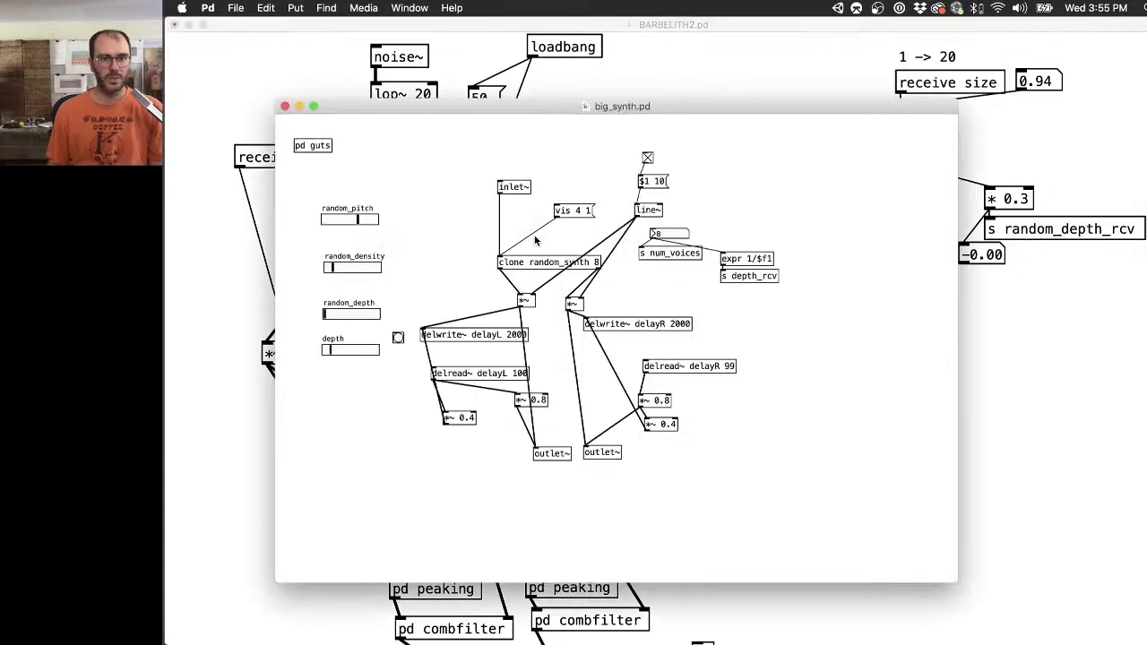
pyautogui.press('super+w')
# Enter edit mode and move the big_synth object down, closer to the two *~ 3 objects.
pyautogui.press('super+e')
pyautogui.moveTo(553, 233); pyautogui.dragTo(550, 303)
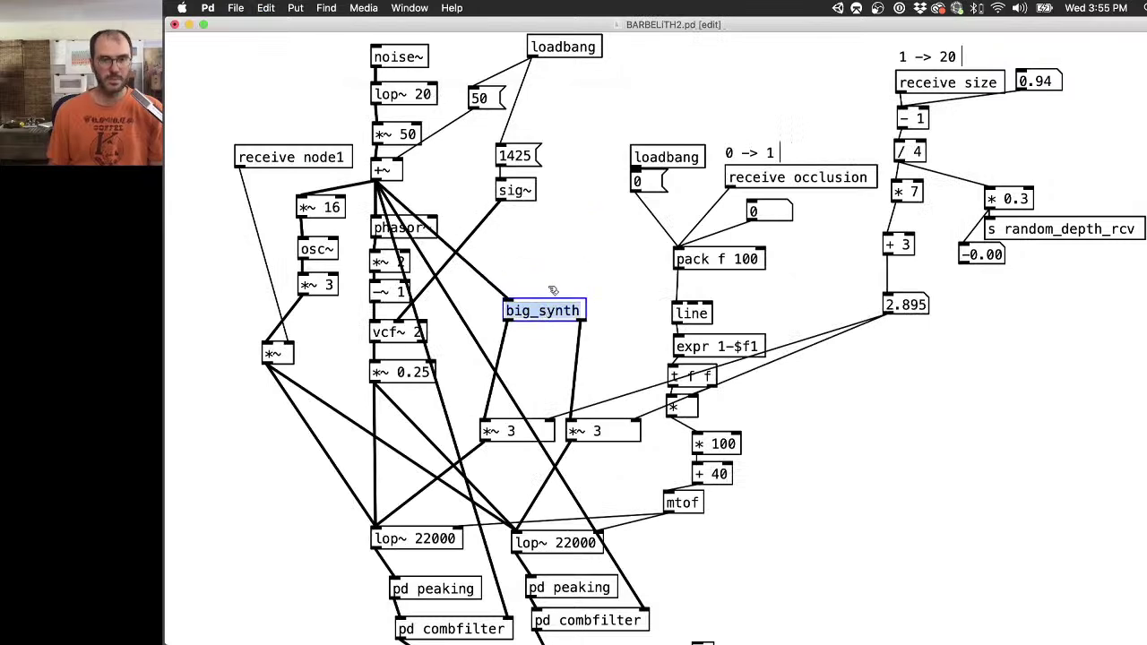
pyautogui.click(547, 288)
pyautogui.click(543, 310)
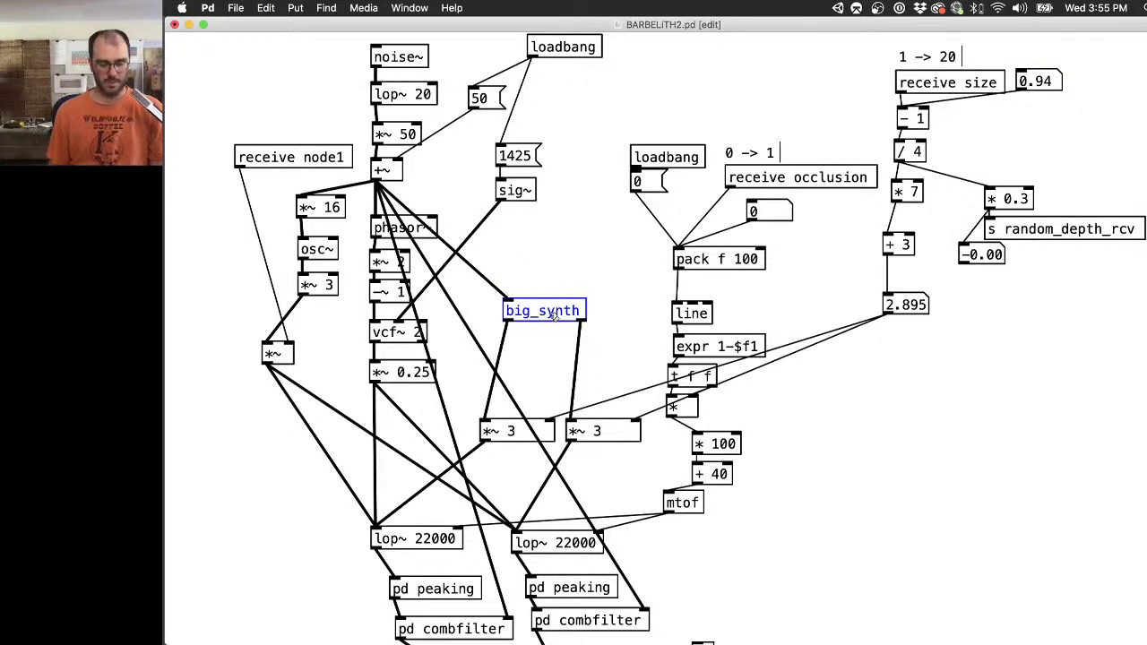
# Try a duplicate of big_synth in empty space, check the Pd console for its load messages, and delete the copy.
pyautogui.hotkey('ctrl', 'd')
pyautogui.moveTo(558, 361); pyautogui.dragTo(904, 398)
pyautogui.moveTo(368, 24); pyautogui.dragTo(547, 50)
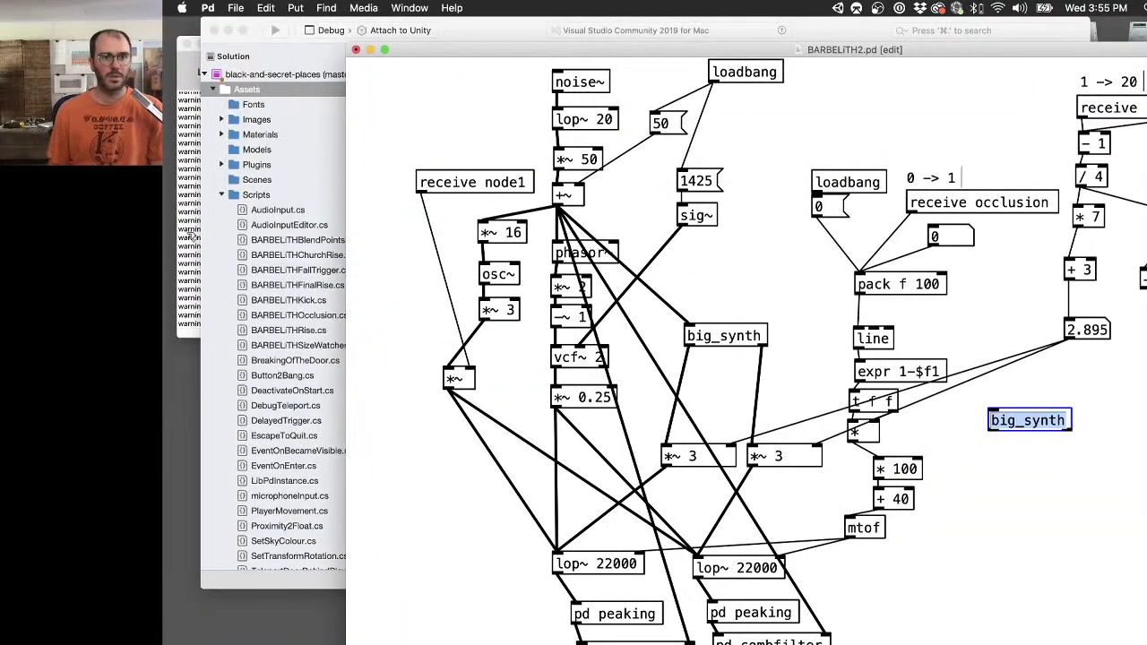
pyautogui.click(189, 238)
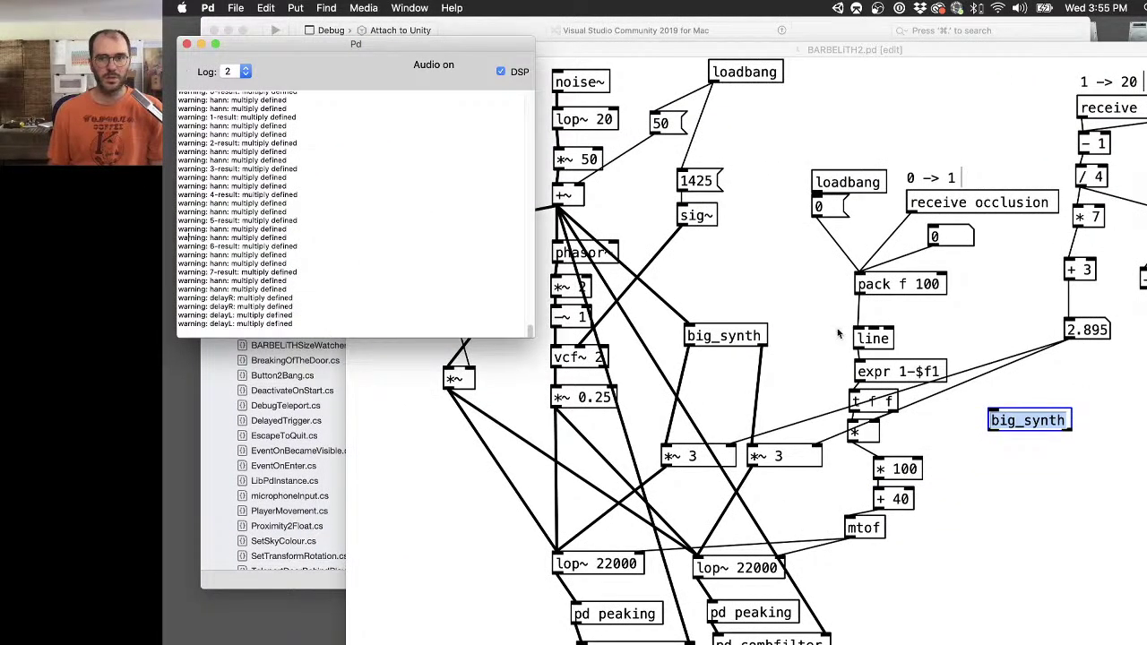
pyautogui.moveTo(1025, 376); pyautogui.dragTo(1023, 443)
pyautogui.press('BackSpace')
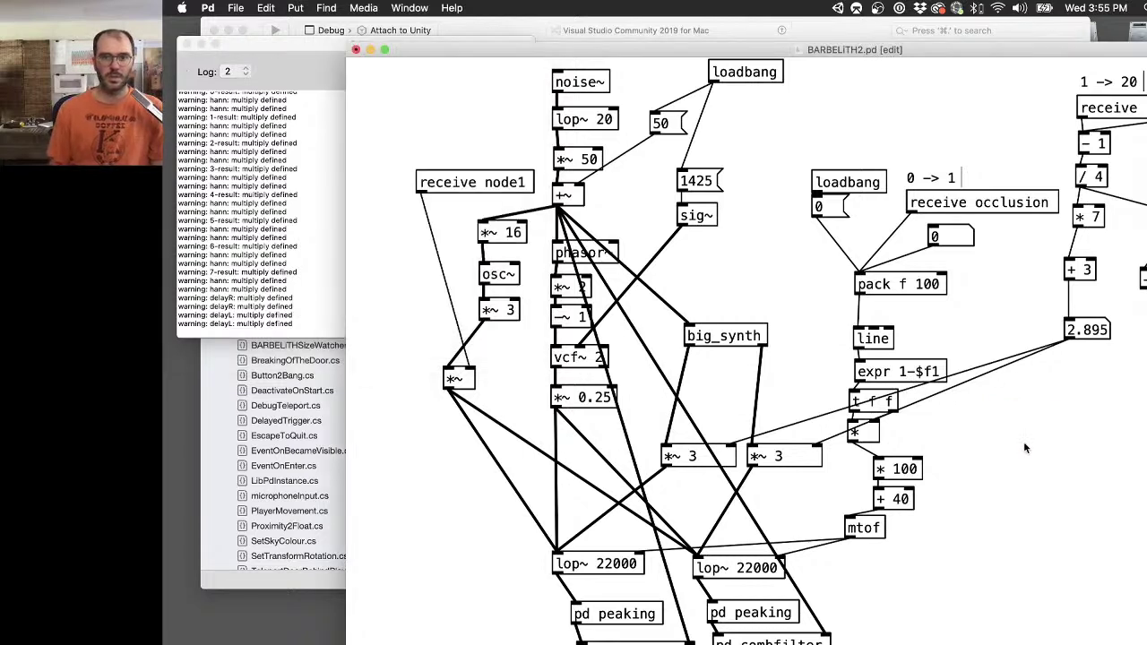
# Create a dac~ object below big_synth, connect both big_synth outlets to it for testing, and leave edit mode.
pyautogui.press('super+1')
pyautogui.write('dac~')
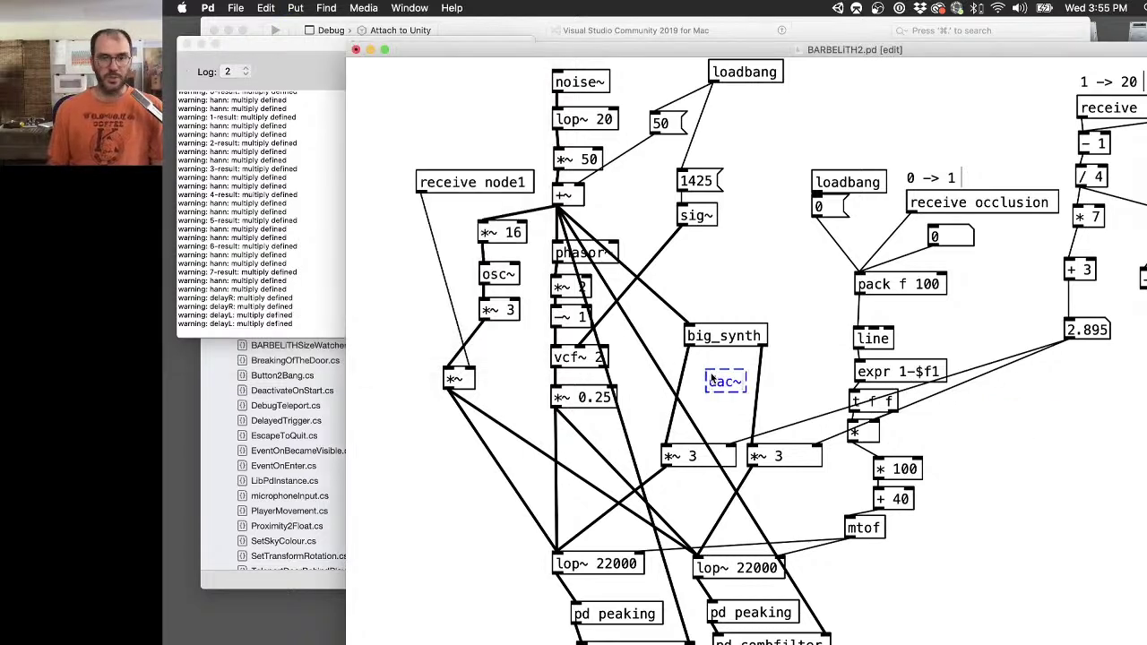
pyautogui.click(788, 355)
pyautogui.moveTo(694, 346); pyautogui.dragTo(711, 371)
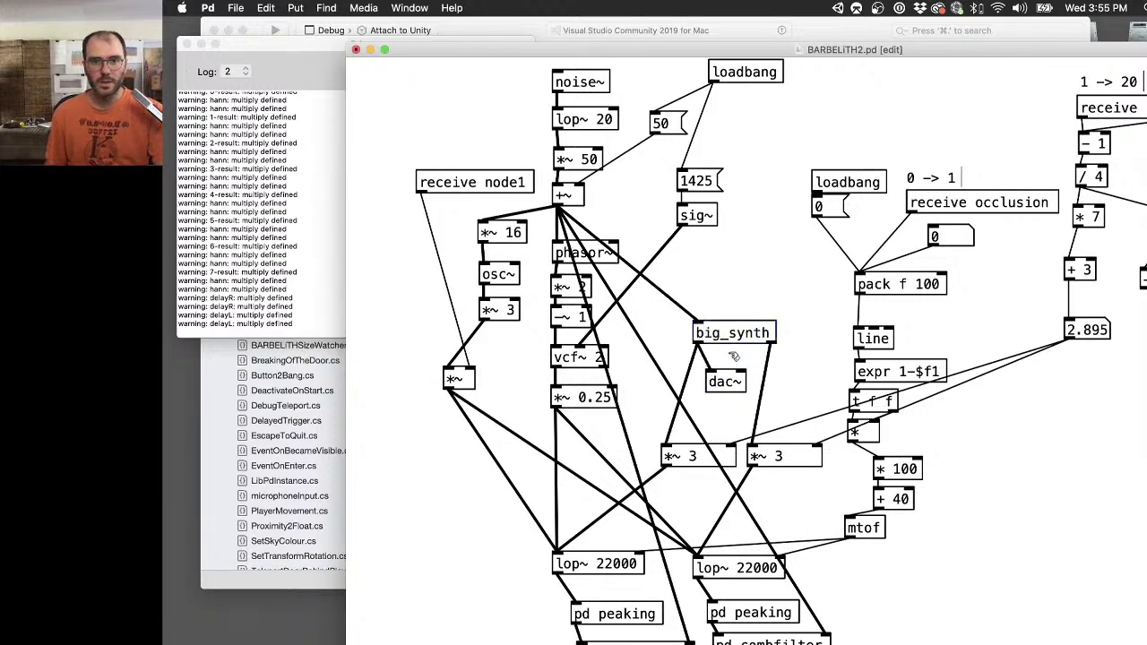
pyautogui.moveTo(770, 344); pyautogui.dragTo(741, 375)
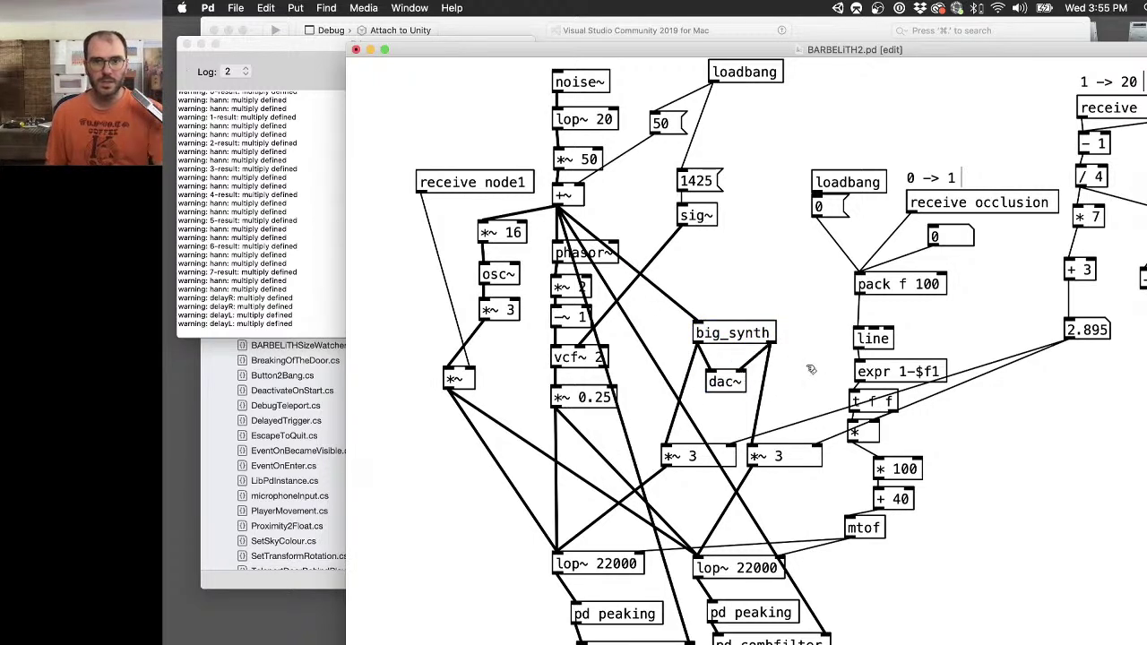
pyautogui.press('super+e')
# Open big_synth, lower random_pitch almost to its minimum, and sweep random_density up and back down to a low setting.
pyautogui.click(734, 333)
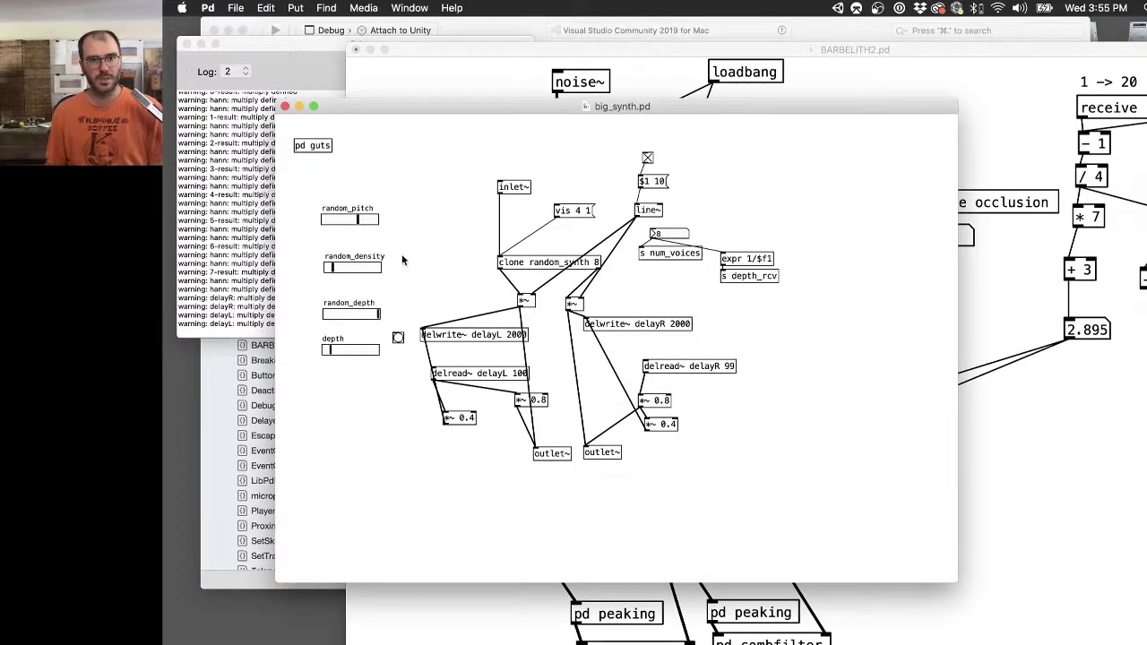
pyautogui.moveTo(343, 225); pyautogui.dragTo(349, 221)
pyautogui.moveTo(331, 221)
pyautogui.mouseDown()
pyautogui.moveTo(364, 222)
pyautogui.moveTo(325, 224)
pyautogui.mouseUp()
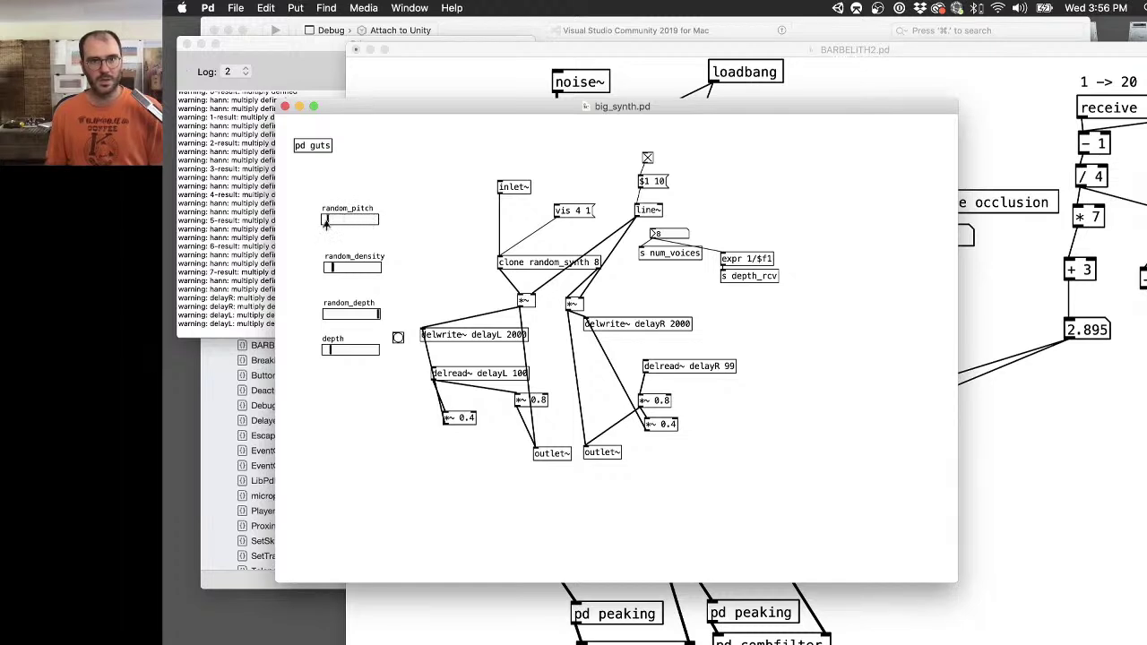
pyautogui.moveTo(343, 270); pyautogui.dragTo(350, 268)
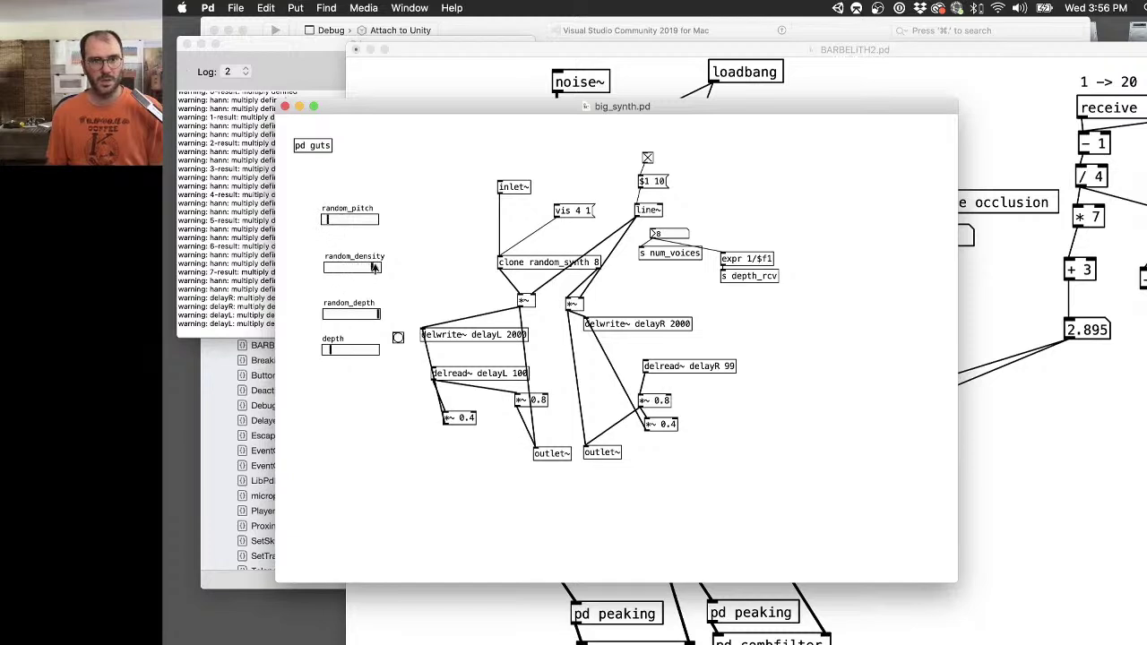
pyautogui.moveTo(375, 267); pyautogui.dragTo(337, 270)
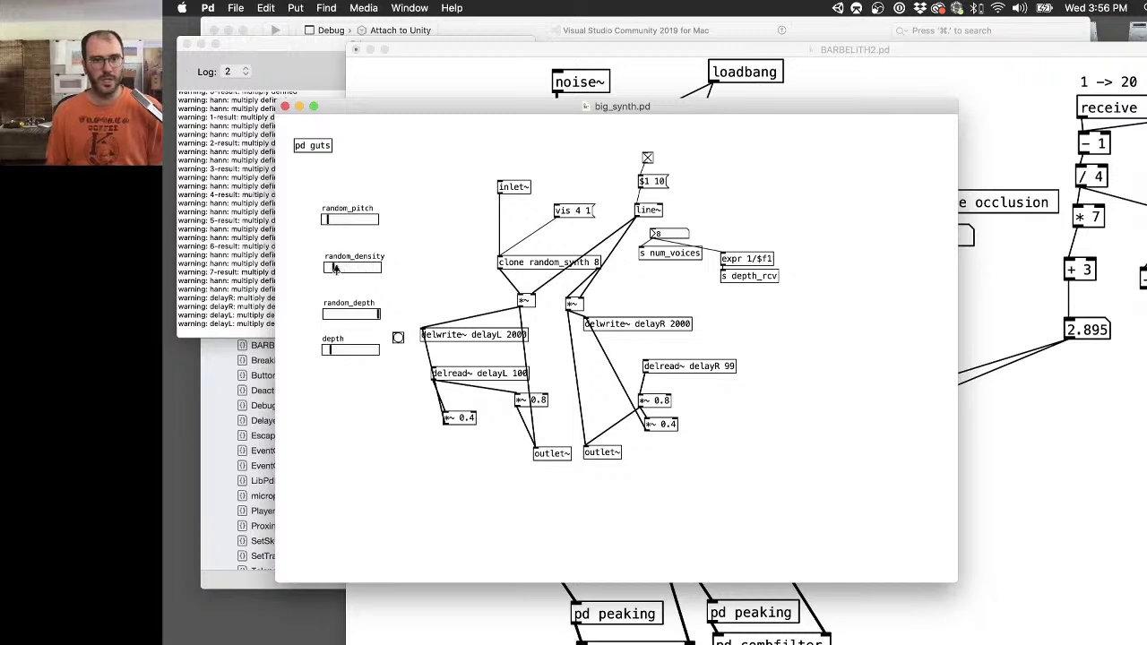
# Open a random_synth voice from the clone object to examine its pitch and frequency inputs, and close it again.
pyautogui.click(527, 261)
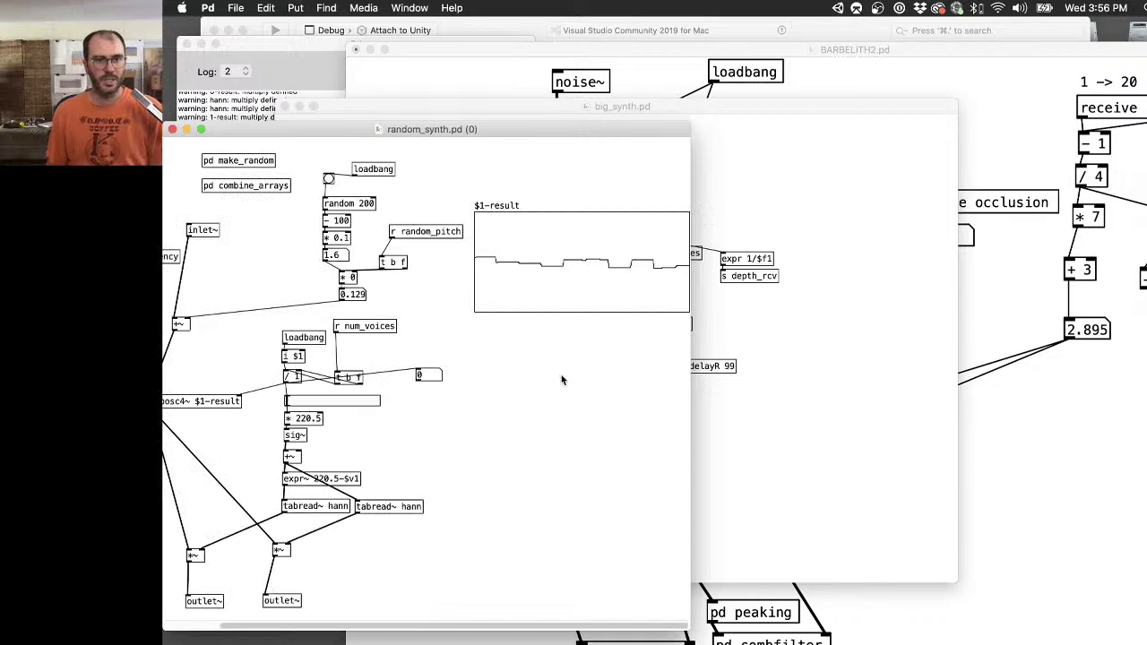
pyautogui.hscroll(-3, 561, 374)
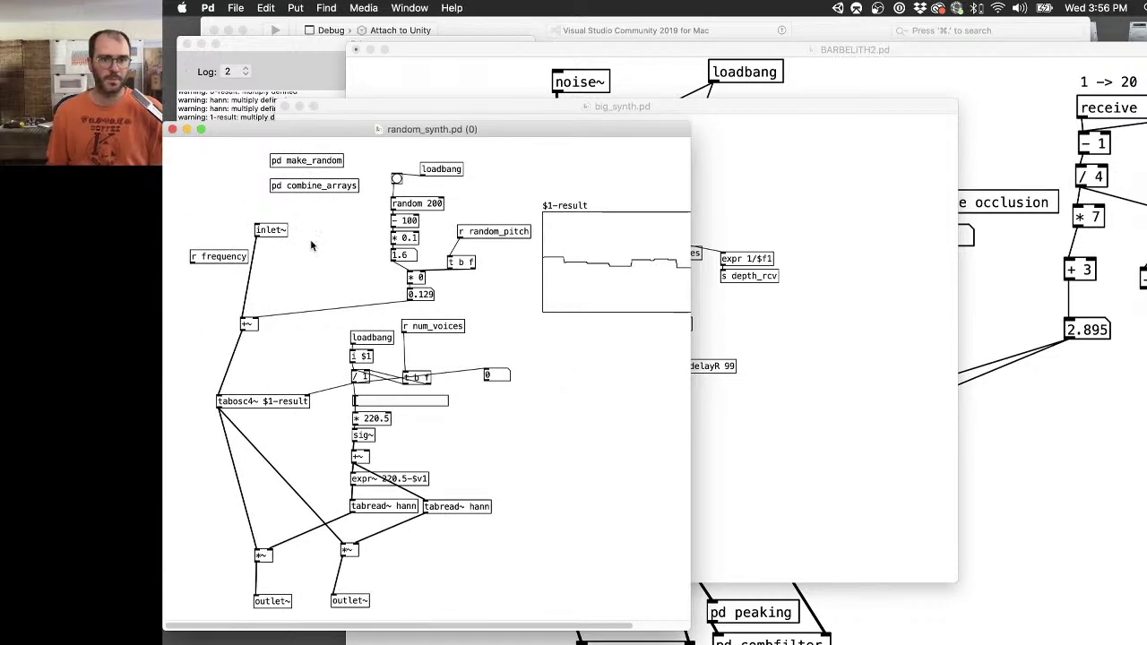
pyautogui.click(173, 130)
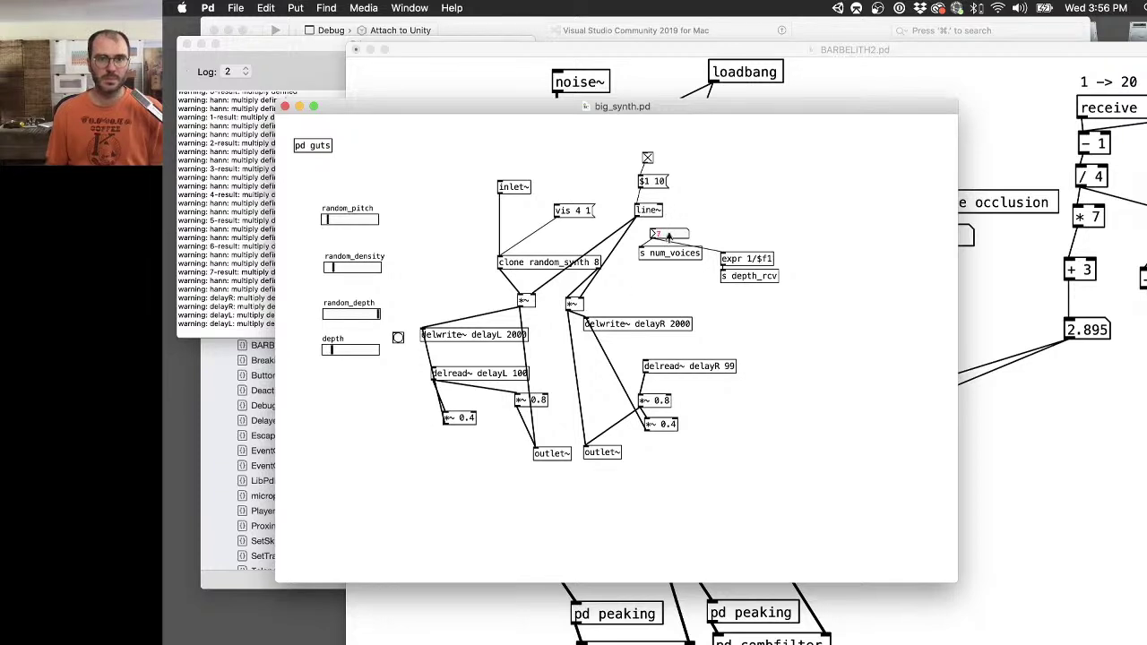
# Adjust the depth, random_depth and random_pitch sliders in big_synth with random_synth open alongside, and close both windows.
pyautogui.moveTo(342, 352); pyautogui.dragTo(380, 341)
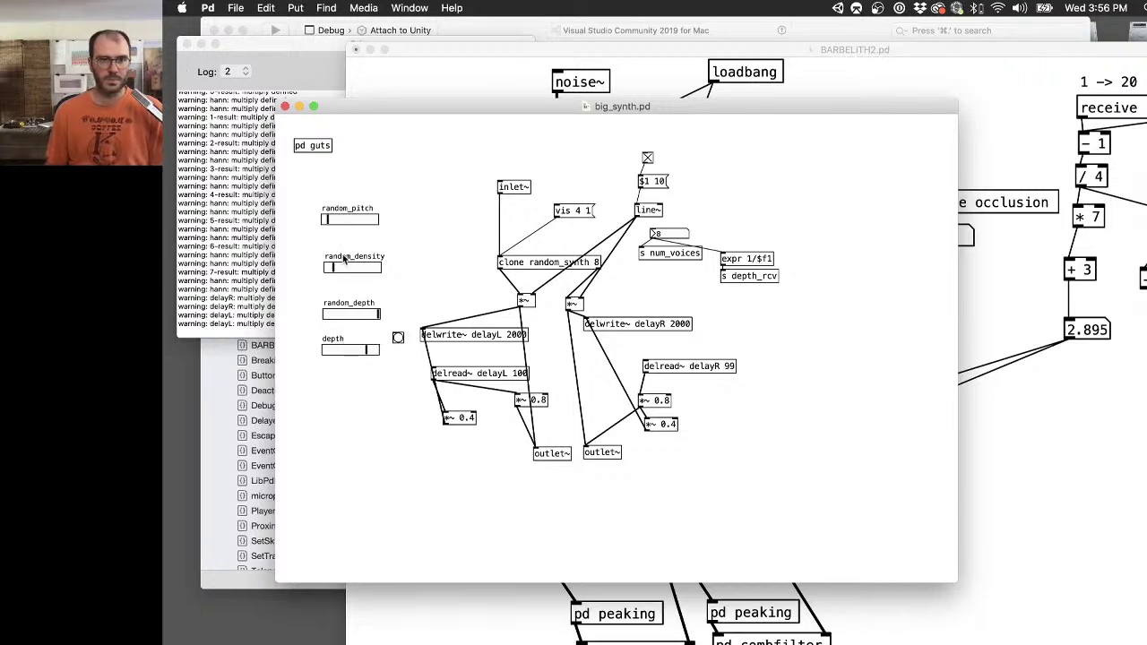
pyautogui.moveTo(363, 320)
pyautogui.mouseDown()
pyautogui.moveTo(310, 317)
pyautogui.moveTo(358, 316)
pyautogui.mouseUp()
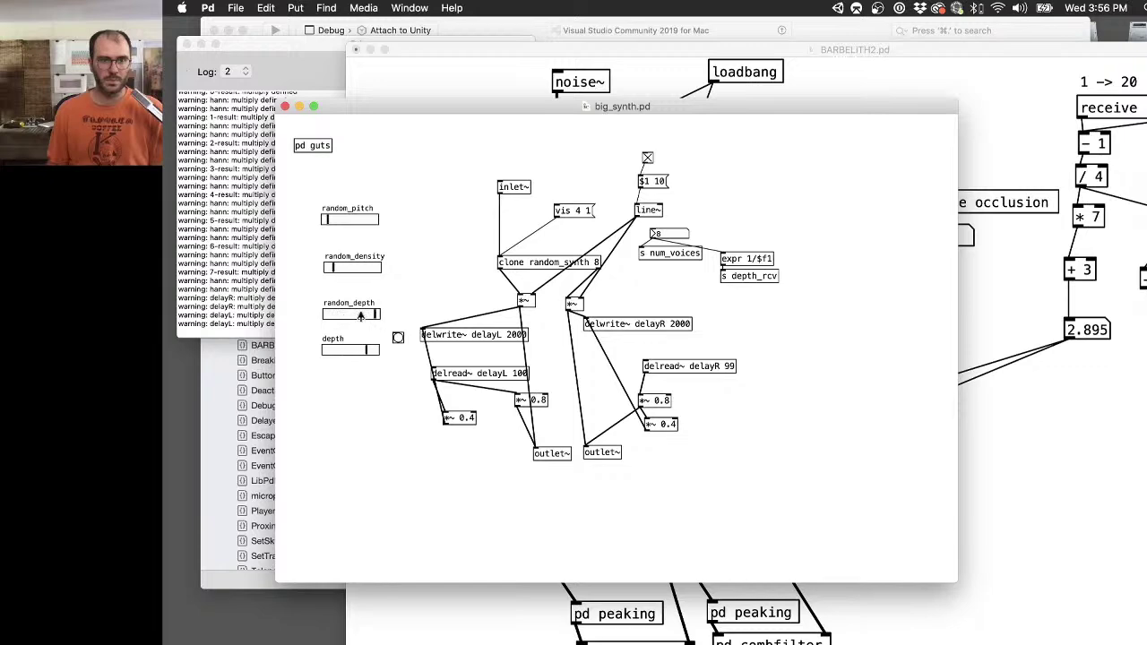
pyautogui.click(544, 262)
pyautogui.moveTo(424, 129); pyautogui.dragTo(892, 24)
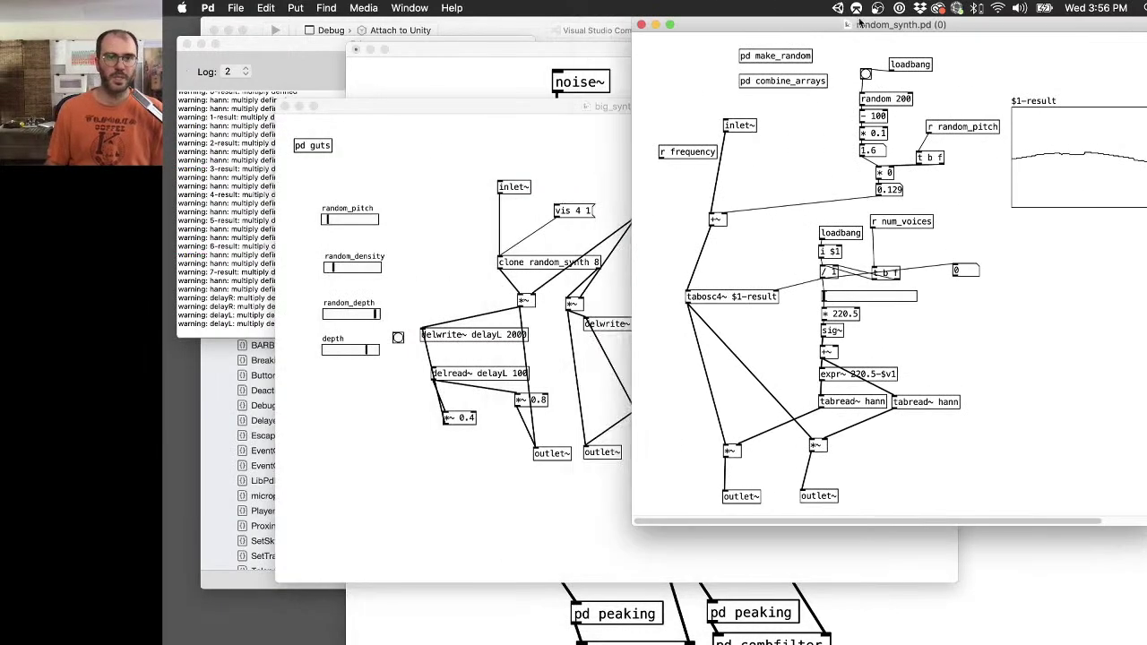
pyautogui.click(370, 314)
pyautogui.moveTo(370, 314); pyautogui.dragTo(338, 350)
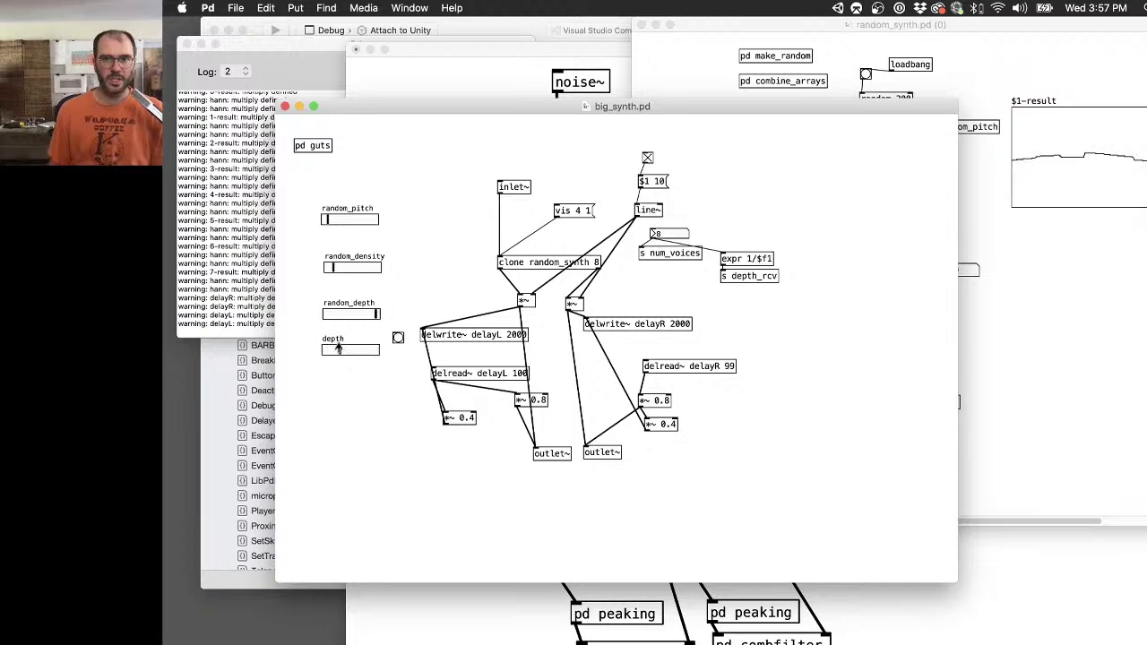
pyautogui.moveTo(333, 226)
pyautogui.mouseDown()
pyautogui.moveTo(355, 224)
pyautogui.moveTo(331, 224)
pyautogui.mouseUp()
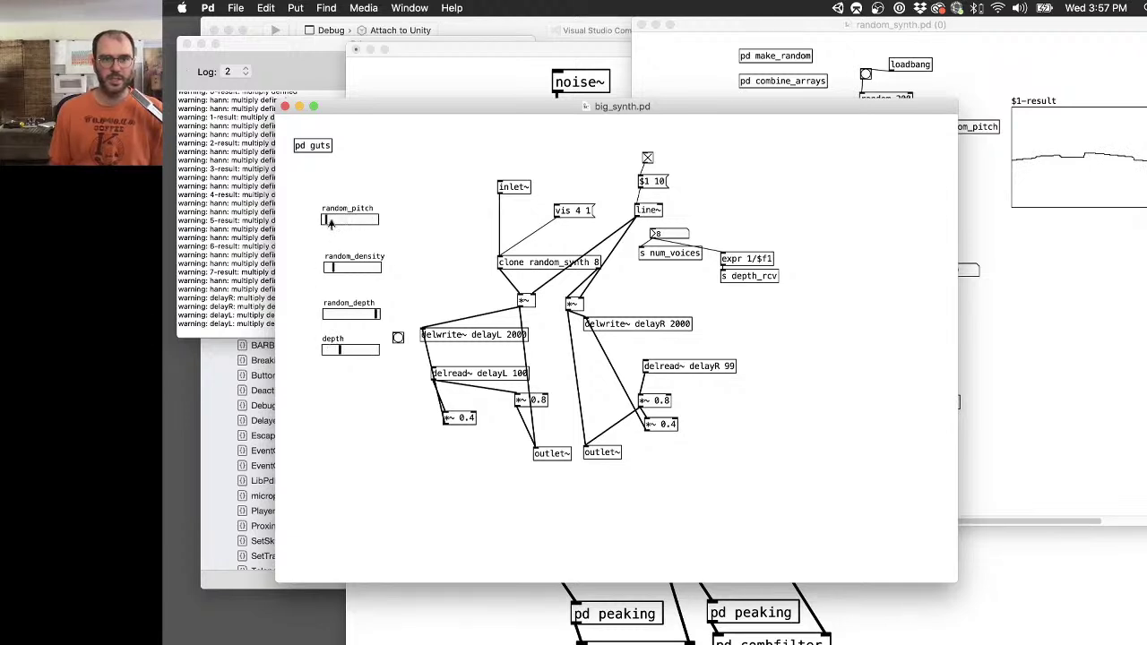
pyautogui.click(285, 107)
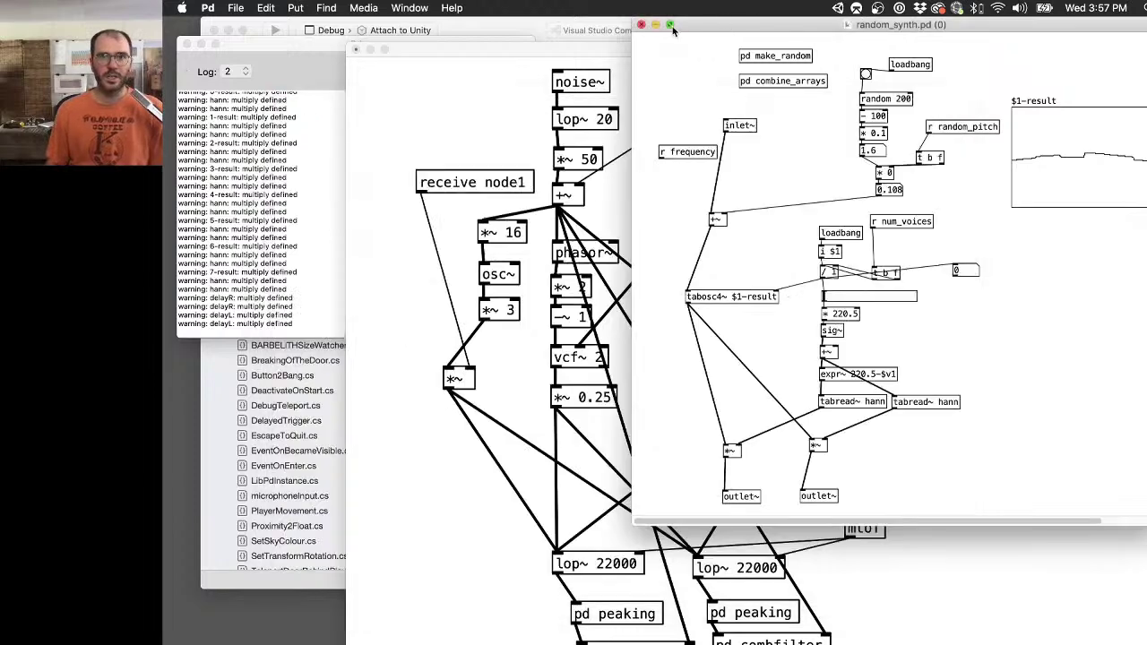
pyautogui.click(640, 26)
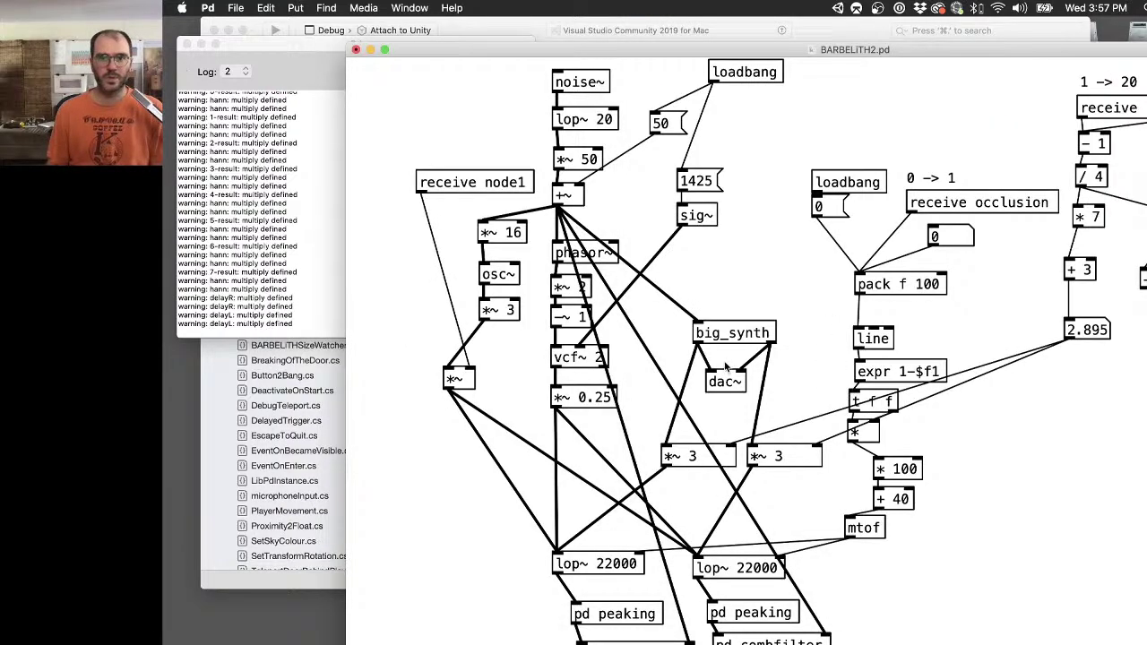
# Enter edit mode and delete the test dac~ object below big_synth.
pyautogui.press('super+e')
pyautogui.moveTo(729, 357); pyautogui.dragTo(741, 398)
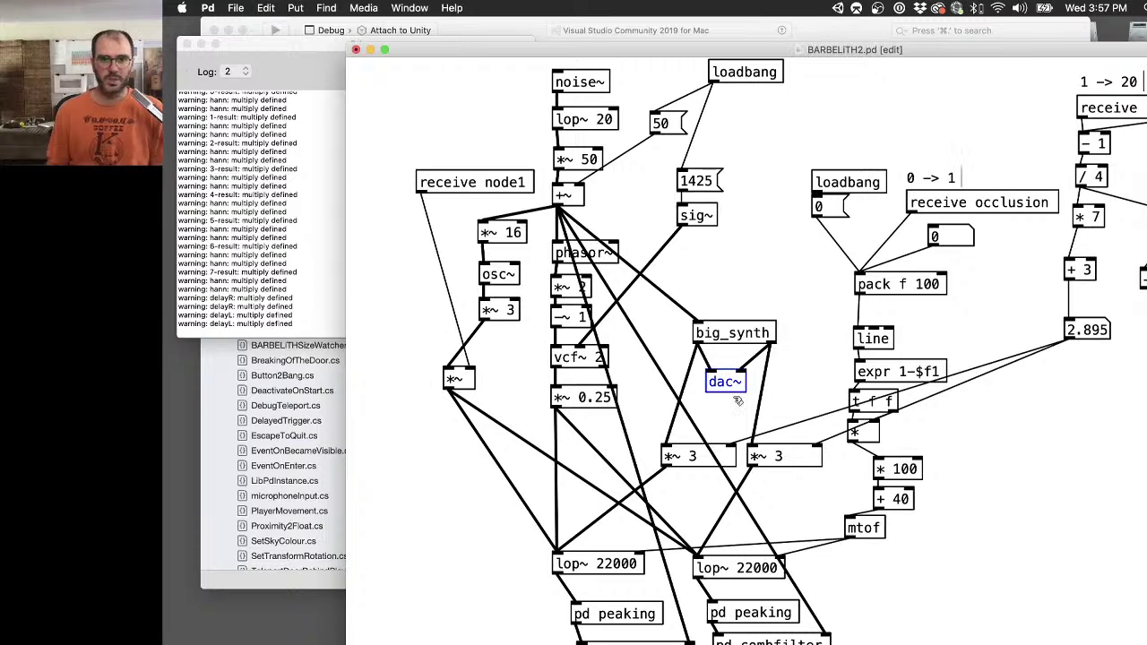
pyautogui.press('BackSpace')
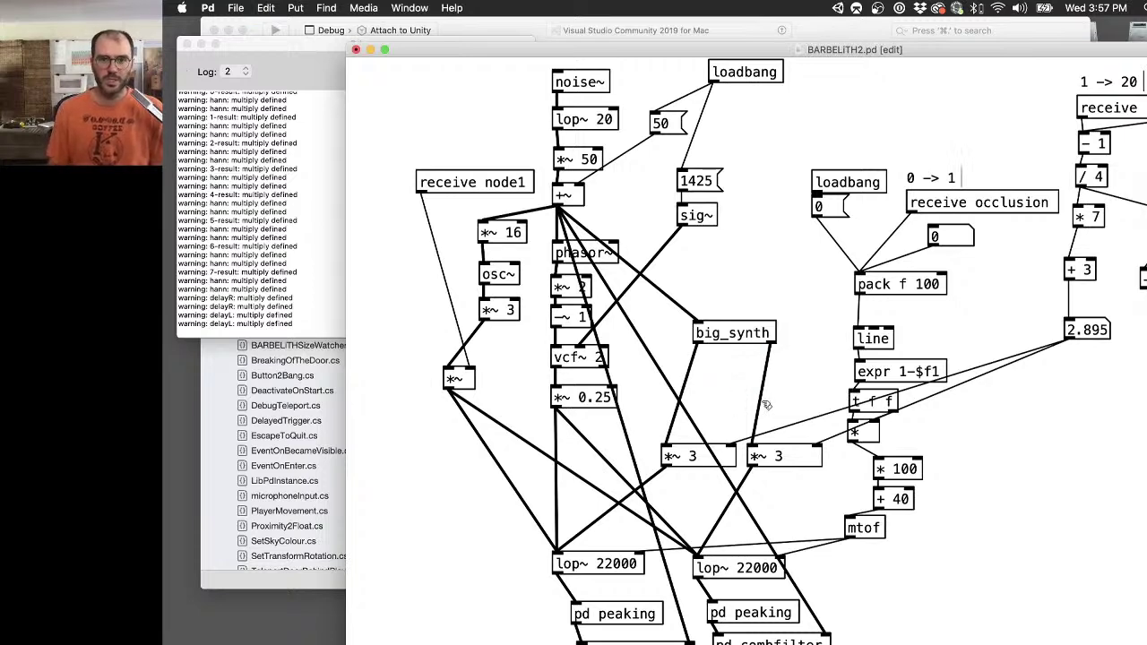
pyautogui.scroll(-5, 670, 543)
pyautogui.scroll(5, 668, 542)
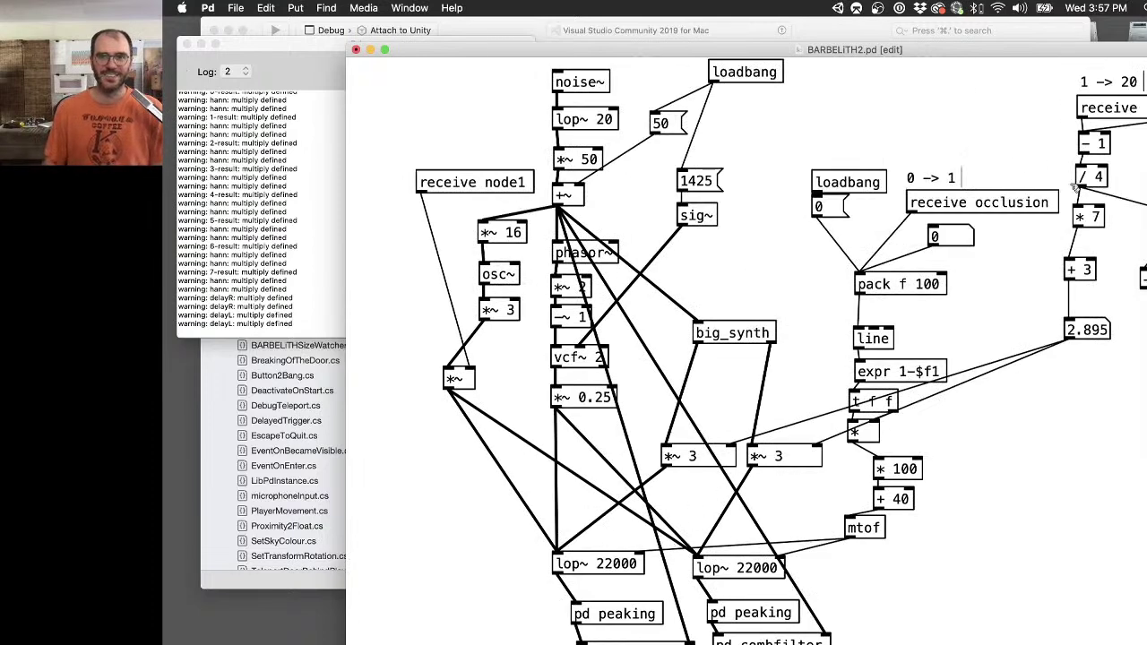
# Leave edit mode and switch the toggle above $1 40 on and off to listen to the patch output.
pyautogui.moveTo(984, 50); pyautogui.dragTo(800, 5)
pyautogui.hotkey('ctrl', 'e')
pyautogui.scroll(-5, 878, 372)
pyautogui.click(701, 433)
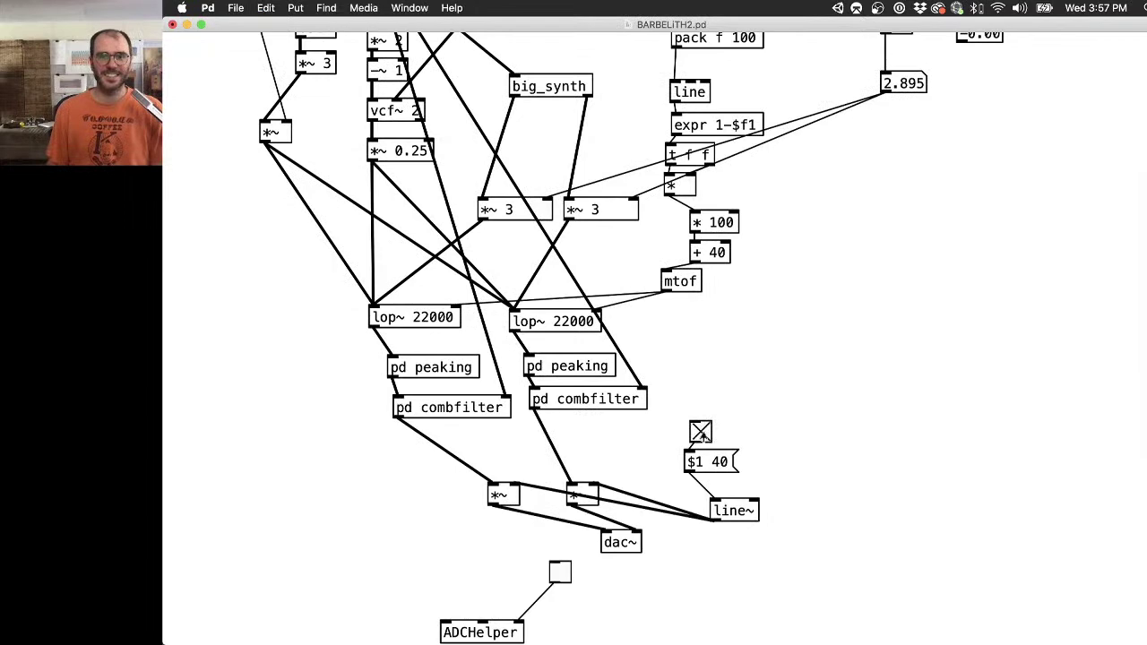
pyautogui.click(701, 432)
# Remove the connections from the number box below + 3 to the two *~ 3 objects.
pyautogui.scroll(5, 715, 343)
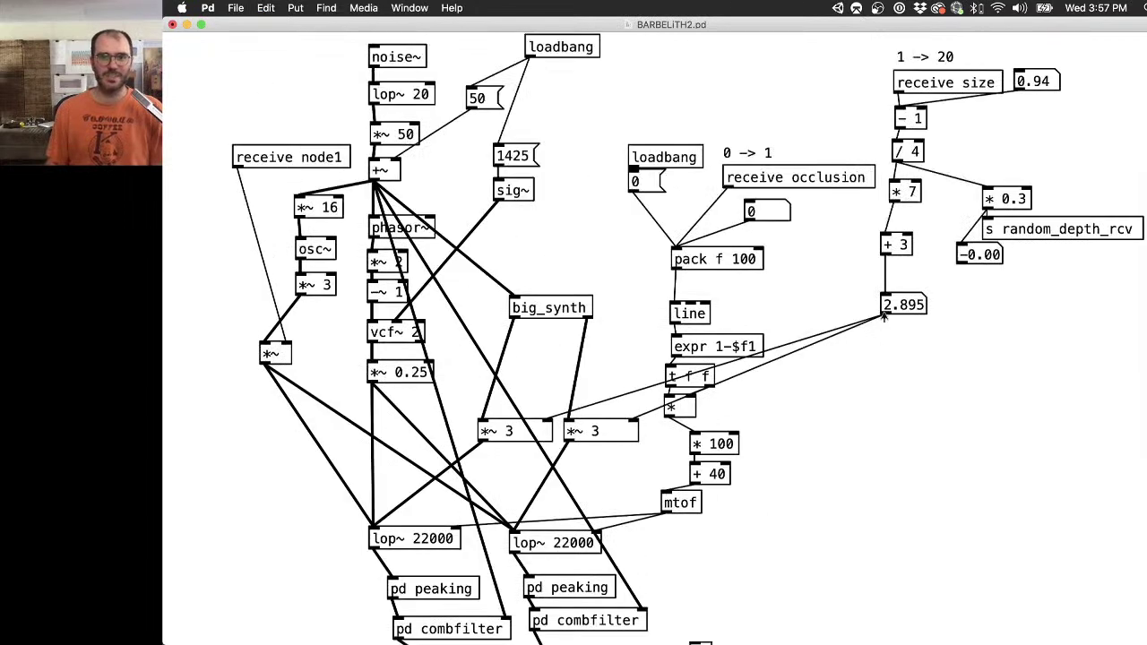
pyautogui.hotkey('ctrl', 'e')
pyautogui.click(818, 334)
pyautogui.press('BackSpace')
# Change both *~ 3 objects below big_synth to *~ 1 and leave edit mode.
pyautogui.doubleClick(628, 432)
pyautogui.click(628, 432)
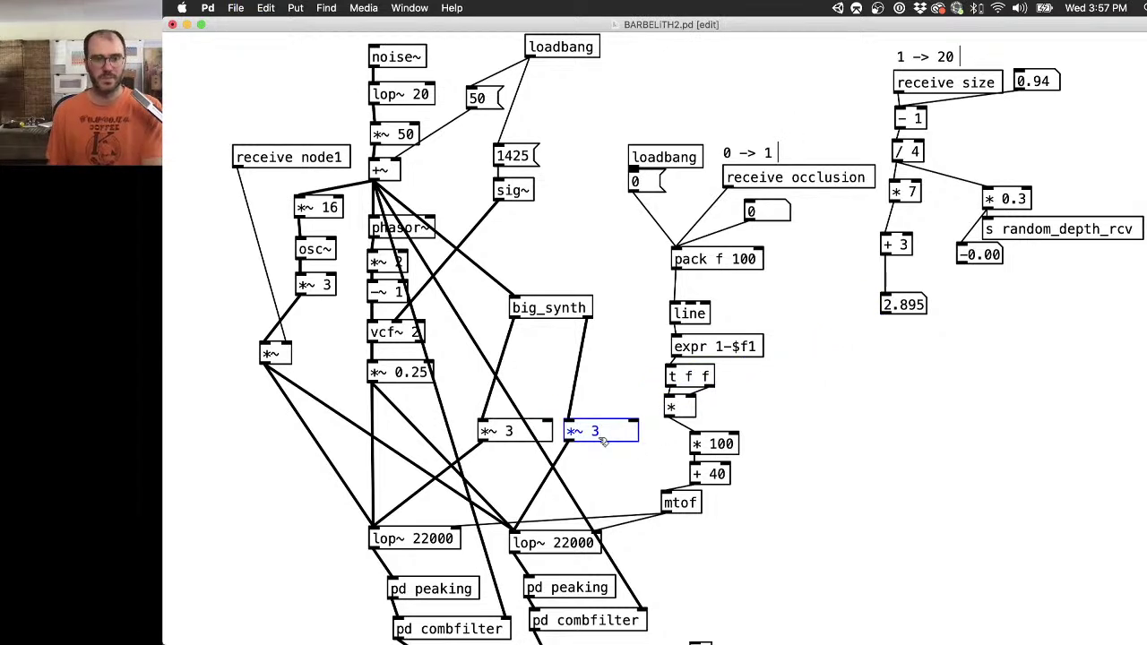
pyautogui.press('BackSpace')
pyautogui.write('1')
pyautogui.moveTo(537, 431); pyautogui.dragTo(532, 431)
pyautogui.doubleClick(532, 431)
pyautogui.write('1')
pyautogui.press('super+e')
# Switch on the output toggle above $1 40 to listen to the patch with both *~ 1 objects.
pyautogui.scroll(-5, 628, 430)
pyautogui.click(700, 432)
pyautogui.scroll(5, 877, 373)
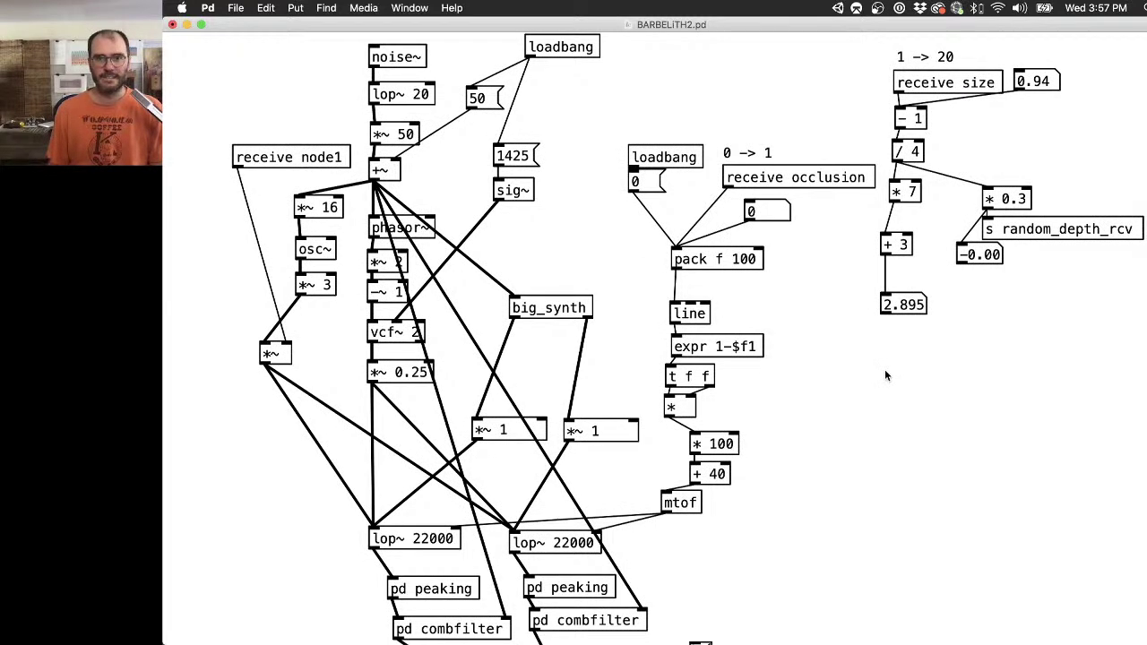
pyautogui.scroll(-3, 885, 369)
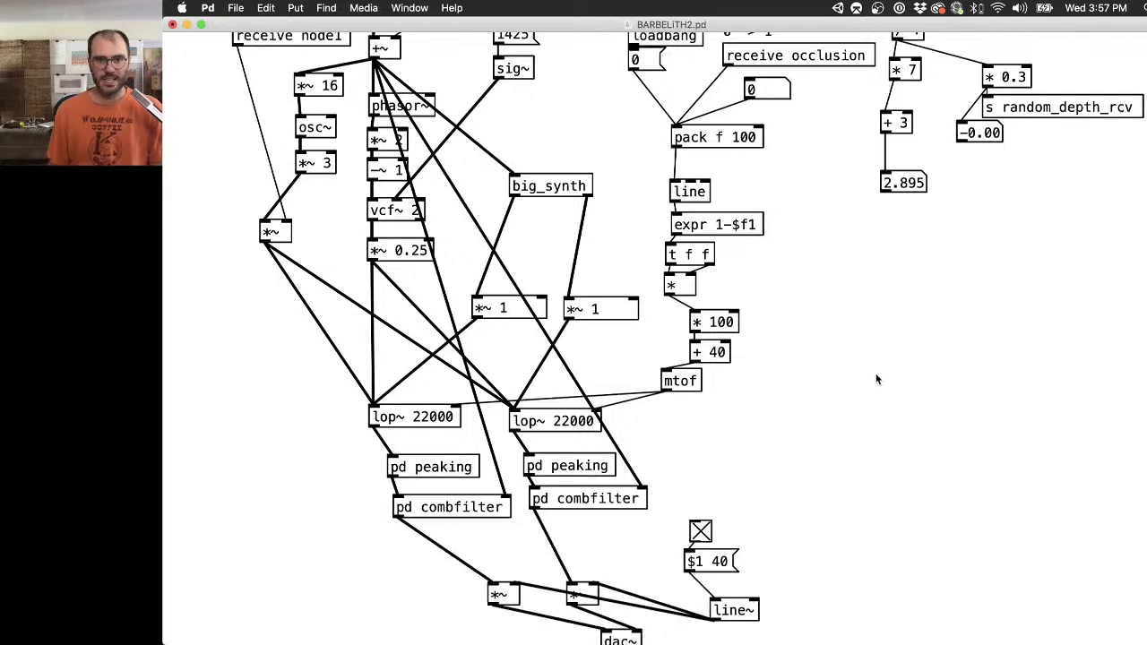
pyautogui.scroll(3, 874, 380)
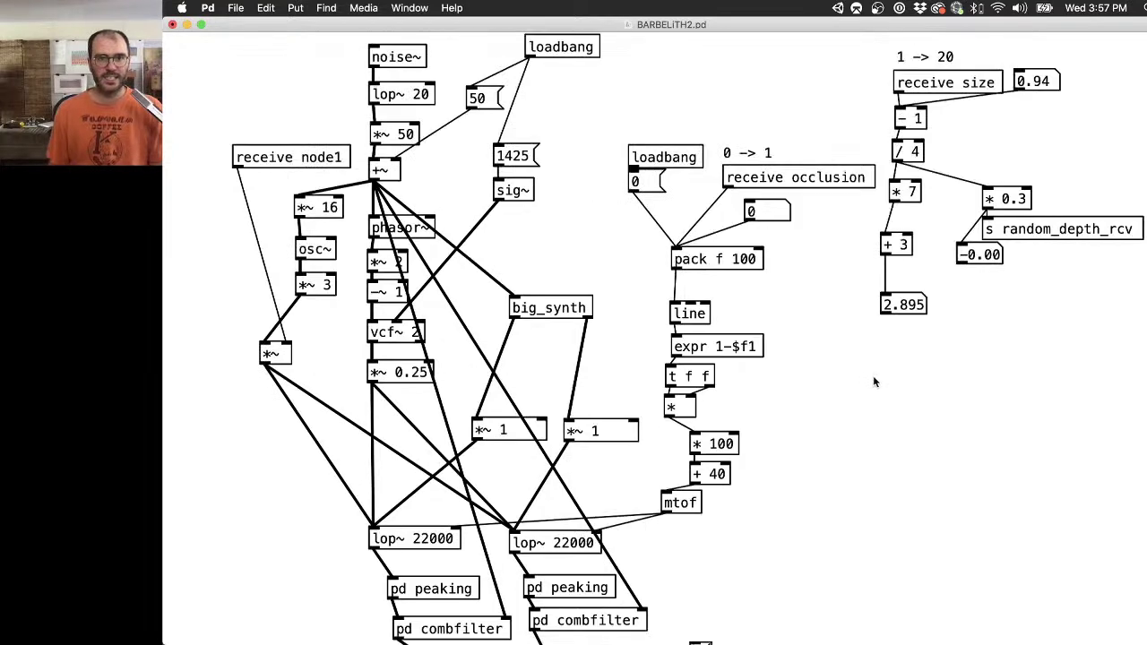
# Try a number box connected to the *~ fed by receive node1, vary it in fine steps, and delete it.
pyautogui.press('super+3')
pyautogui.moveTo(230, 295); pyautogui.dragTo(288, 349)
pyautogui.press('super+e')
pyautogui.moveTo(255, 302)
pyautogui.keyDown('shift'); pyautogui.mouseDown()
pyautogui.moveTo(260, 284)
pyautogui.moveTo(264, 306)
pyautogui.mouseUp(); pyautogui.keyUp('shift')
pyautogui.press('super+e')
pyautogui.click(250, 285)
pyautogui.press('BackSpace')
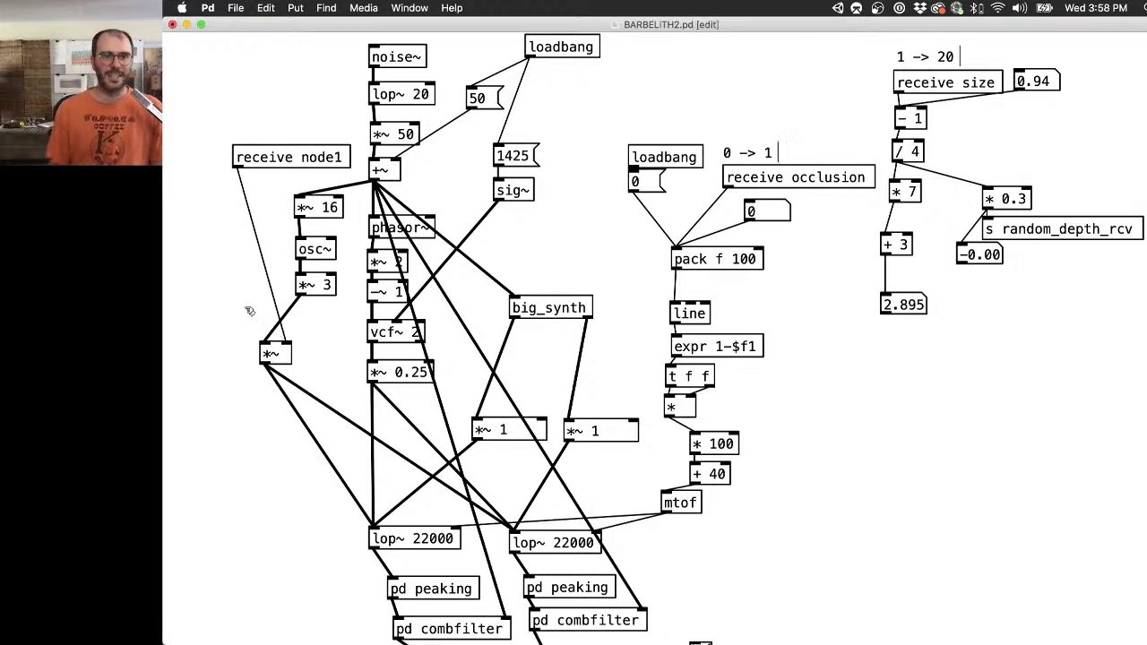
# Leave edit mode and switch off the output toggle above $1 40.
pyautogui.scroll(-5, 674, 412)
pyautogui.press('super+e')
pyautogui.click(698, 434)
pyautogui.scroll(3, 696, 438)
pyautogui.scroll(3, 697, 439)
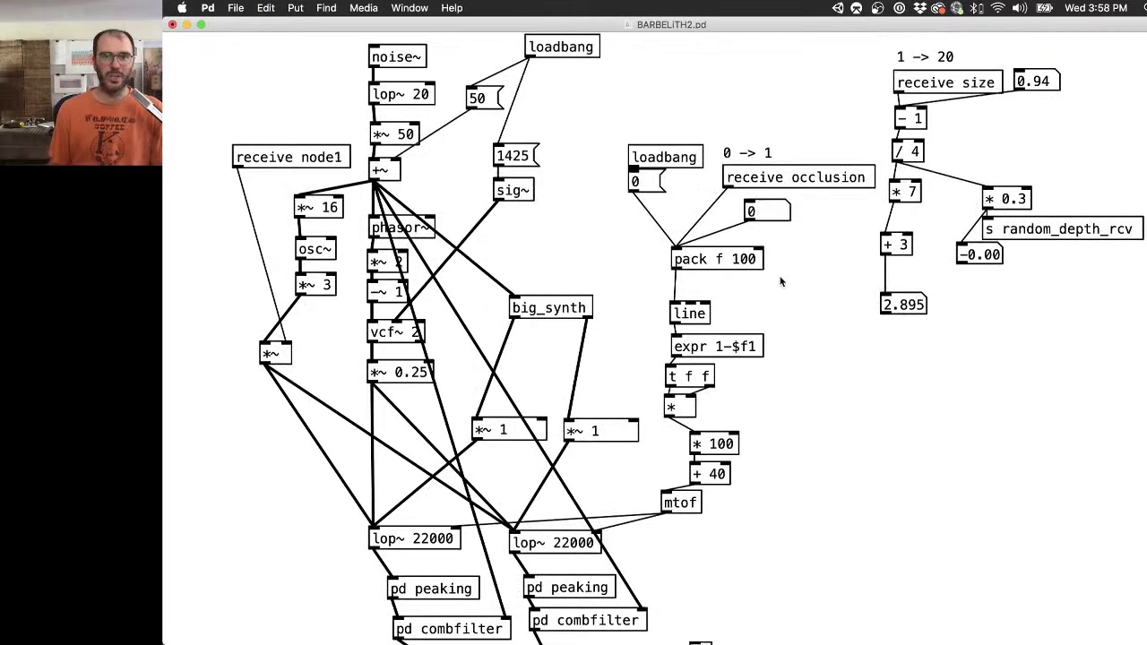
# Open the first pd combfilter subpatch, place it beside the main patch, and switch the output toggle on.
pyautogui.scroll(-7, 767, 284)
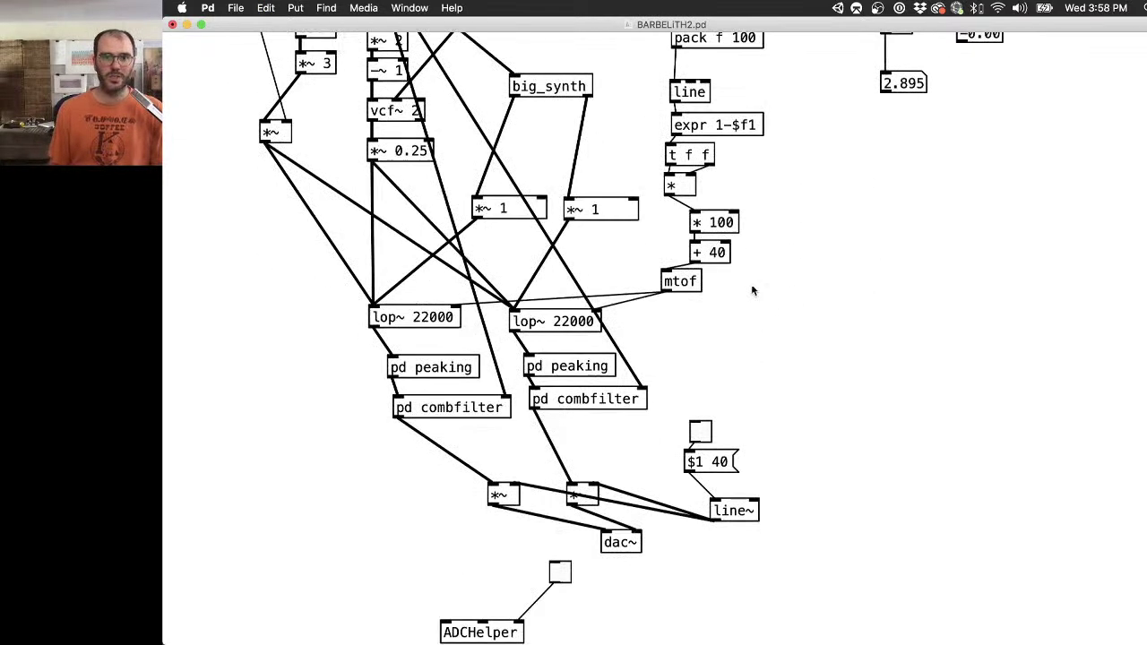
pyautogui.click(461, 409)
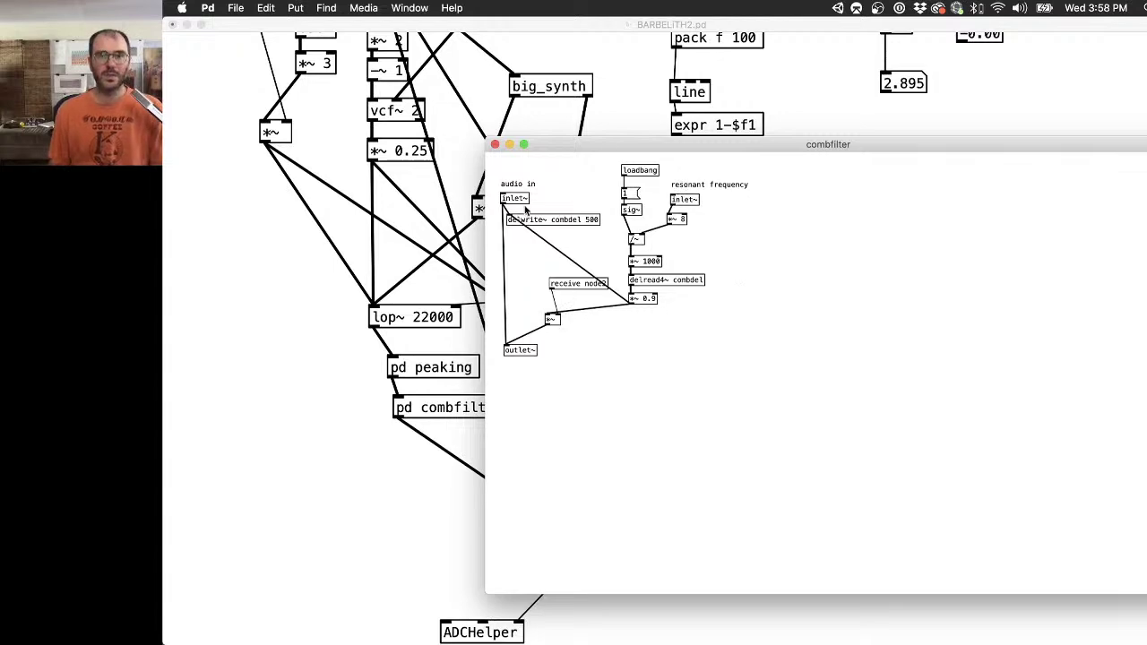
pyautogui.moveTo(720, 148); pyautogui.dragTo(1036, 166)
pyautogui.moveTo(946, 24); pyautogui.dragTo(597, 24)
pyautogui.click(352, 432)
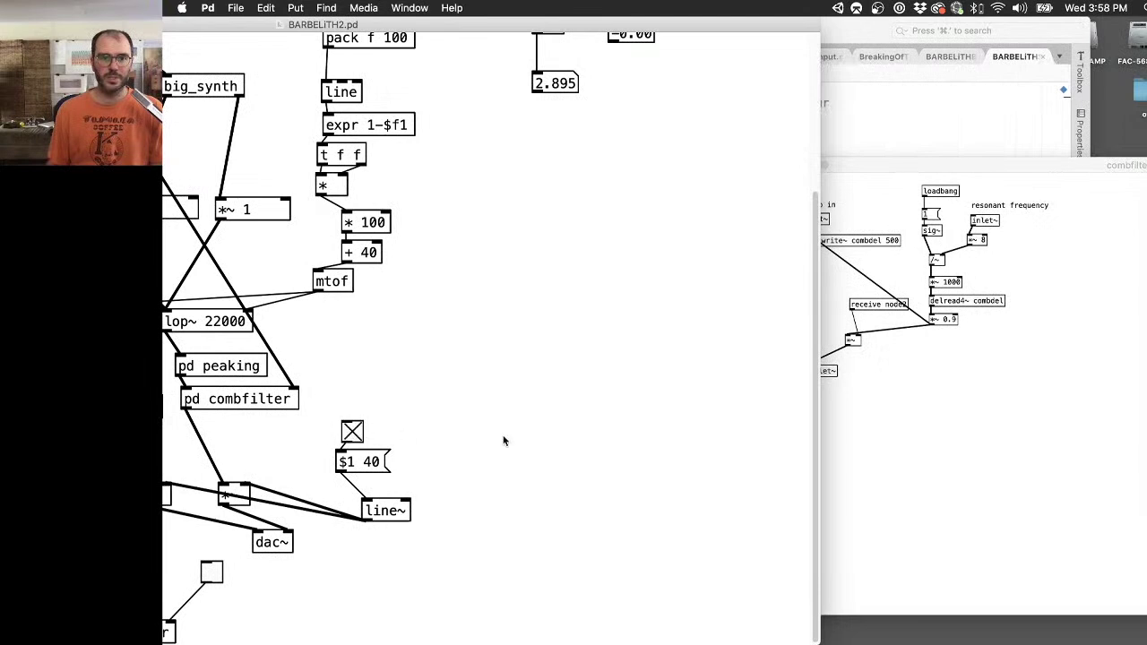
# Test combfilter with a number box wired to the *~ below receive node2, swept finely to 0.23, and close the subpatch.
pyautogui.click(929, 444)
pyautogui.press('super+1')
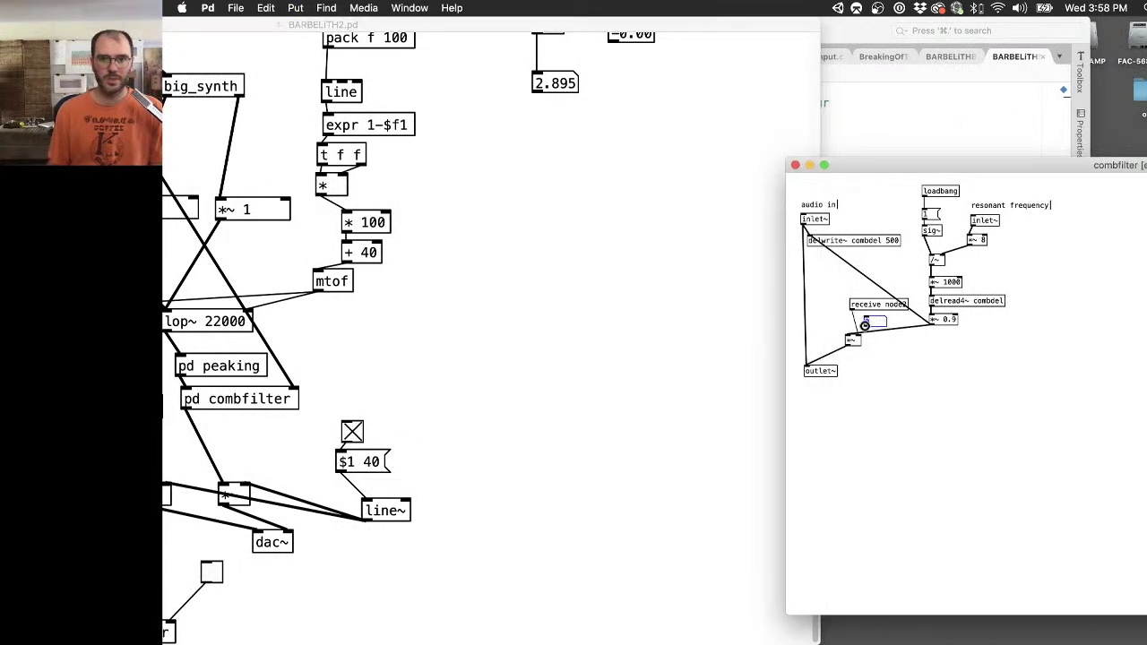
pyautogui.click(878, 323)
pyautogui.keyDown('shift'); pyautogui.moveTo(878, 323); pyautogui.dragTo(886, 315); pyautogui.keyUp('shift')
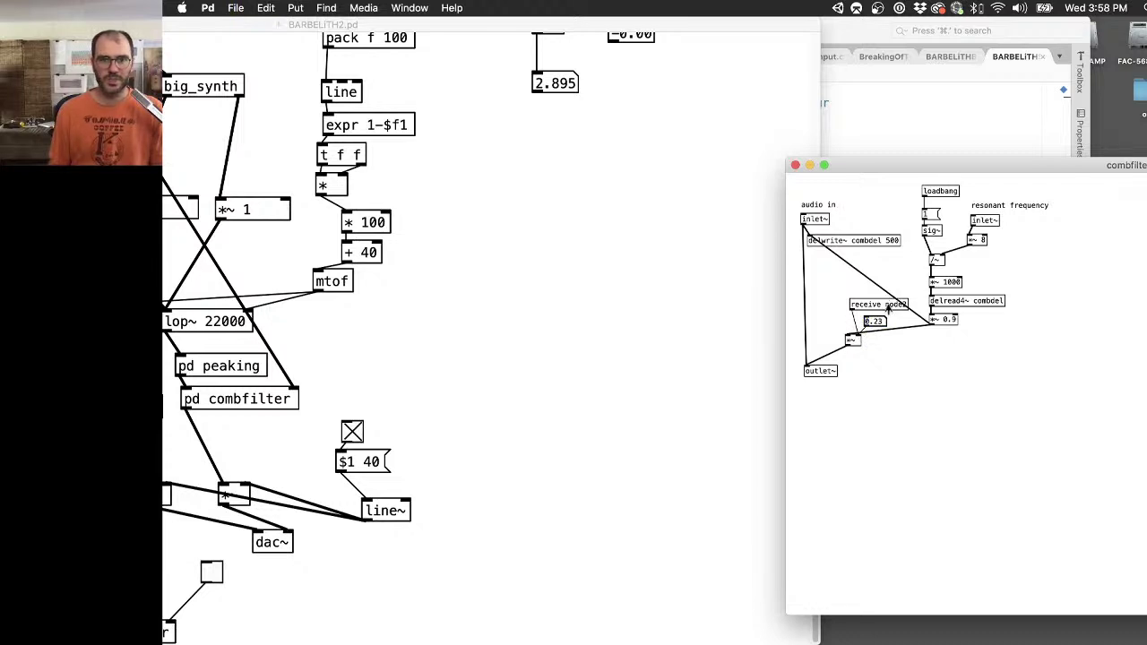
pyautogui.press('super+w')
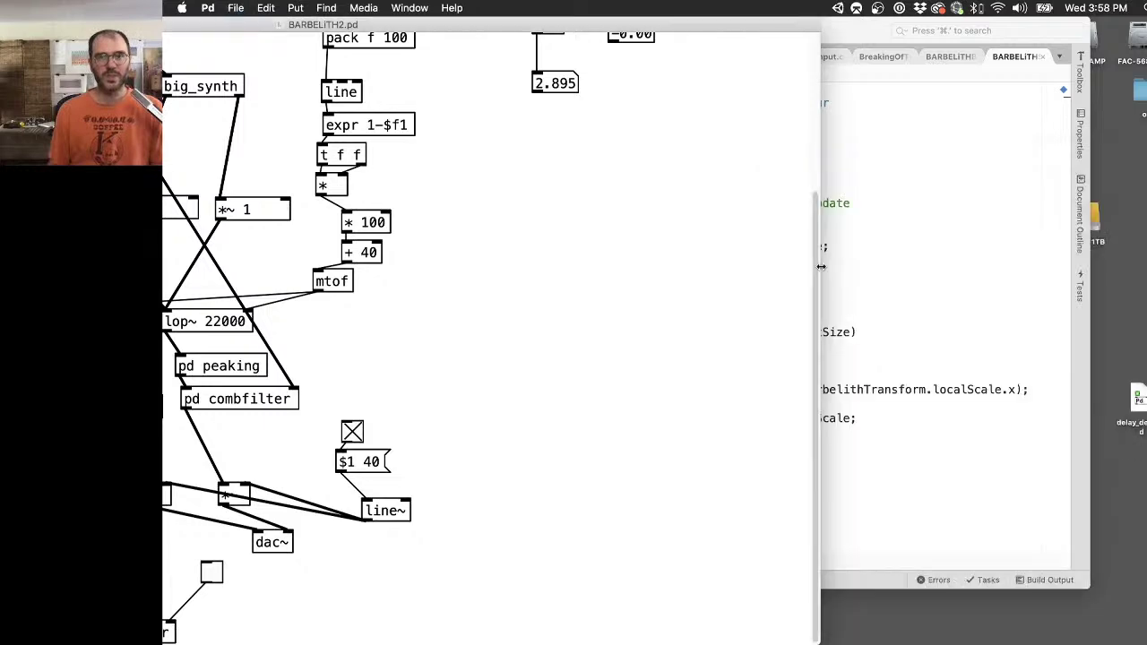
pyautogui.doubleClick(574, 21)
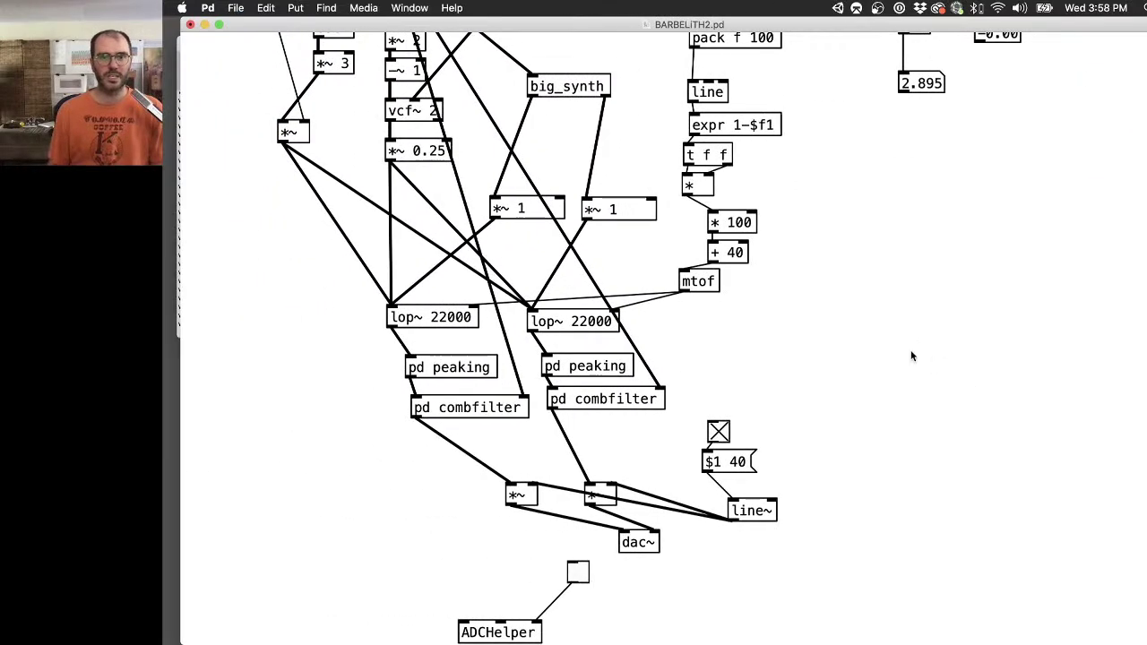
# Cycle the output toggle above $1 40 and wire a number box to both *~ 1 objects below big_synth.
pyautogui.scroll(5, 905, 349)
pyautogui.scroll(-5, 797, 314)
pyautogui.click(720, 435)
pyautogui.click(720, 433)
pyautogui.press('super+shift+n')
pyautogui.moveTo(555, 166); pyautogui.dragTo(651, 206)
# Wire a number box to the *~ fed by receive node1 and remove the spare number box above *~ 1.
pyautogui.scroll(5, 269, 148)
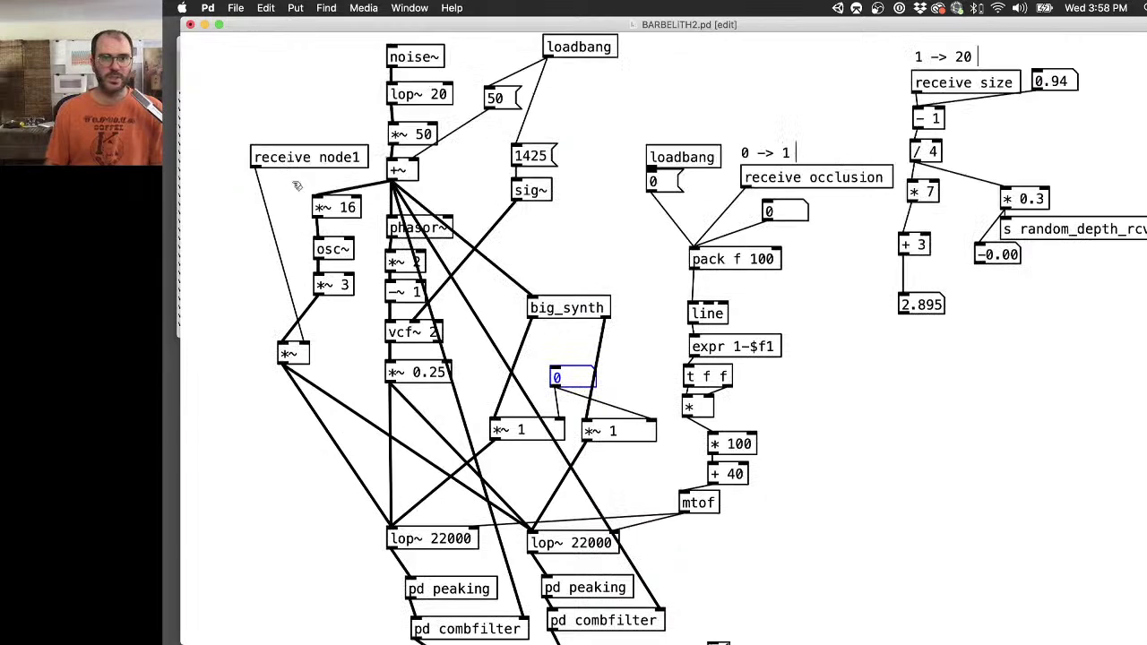
pyautogui.press('super+shift+n')
pyautogui.press('super+shift+n')
pyautogui.moveTo(236, 307); pyautogui.dragTo(304, 344)
pyautogui.press('super+e')
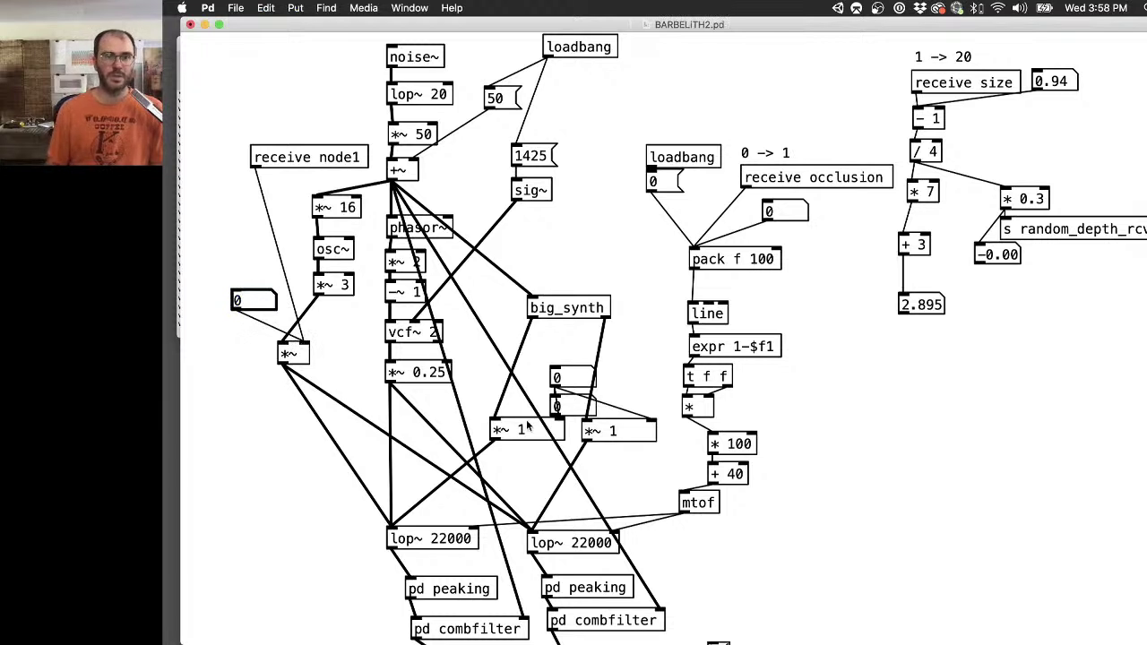
pyautogui.press('super+e')
pyautogui.press('super+e')
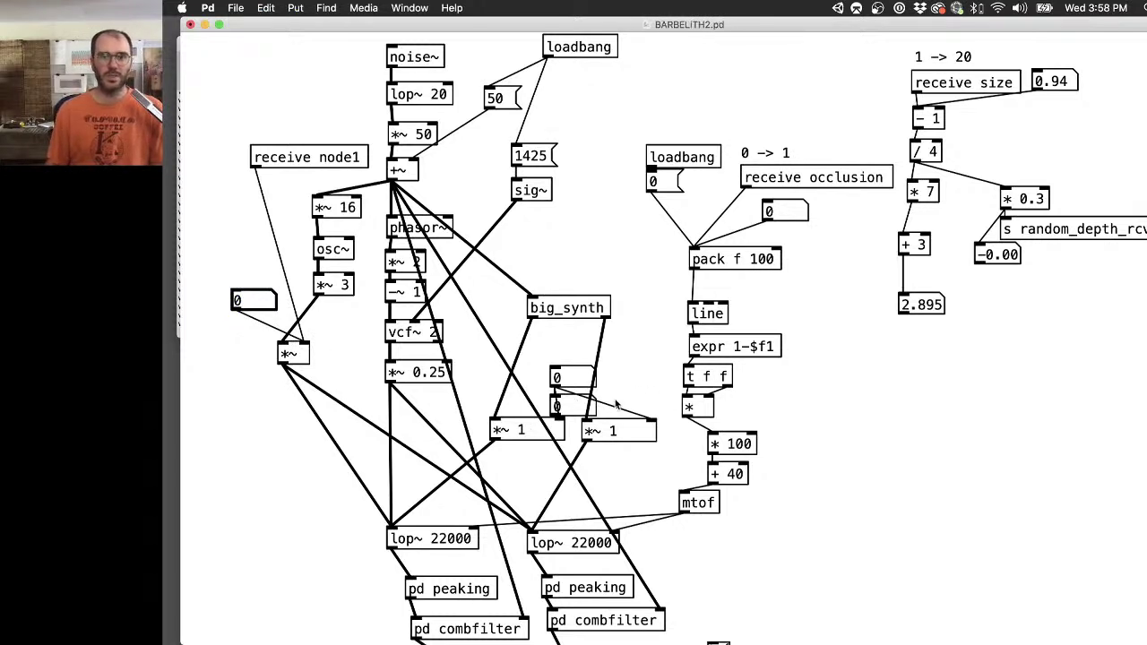
pyautogui.press('super+e')
pyautogui.moveTo(611, 401); pyautogui.dragTo(565, 379)
pyautogui.press('super+e')
# Sweep the big_synth level number box finely to 0.74 and the occlusion number box to 0.22.
pyautogui.click(583, 381)
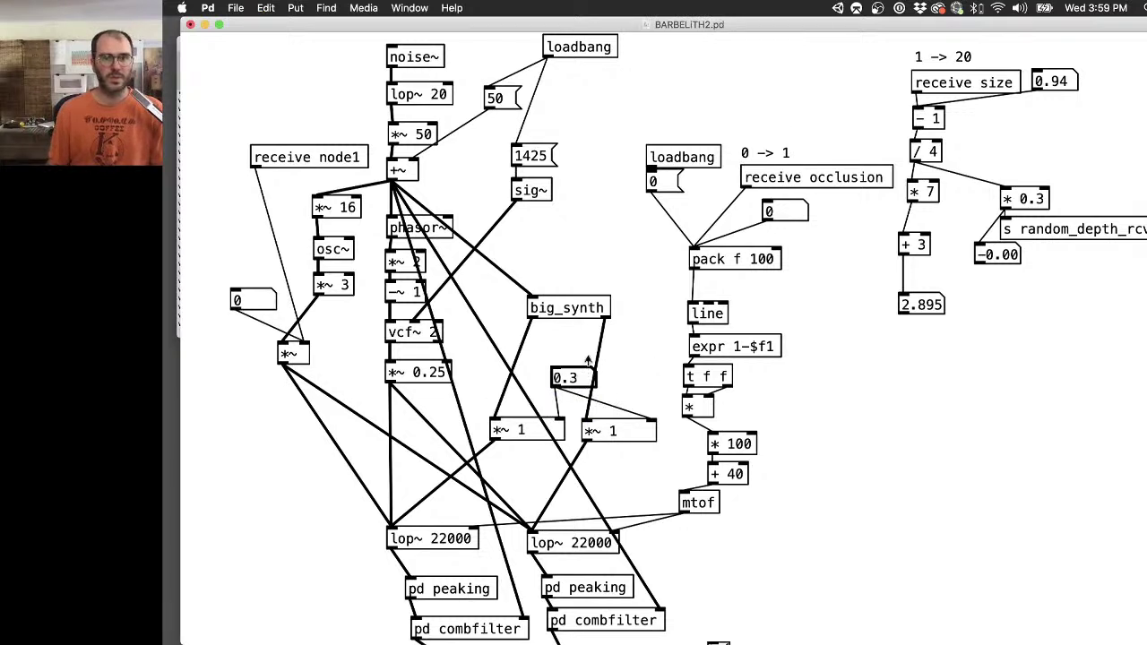
pyautogui.keyDown('shift'); pyautogui.moveTo(587, 351); pyautogui.dragTo(598, 315); pyautogui.keyUp('shift')
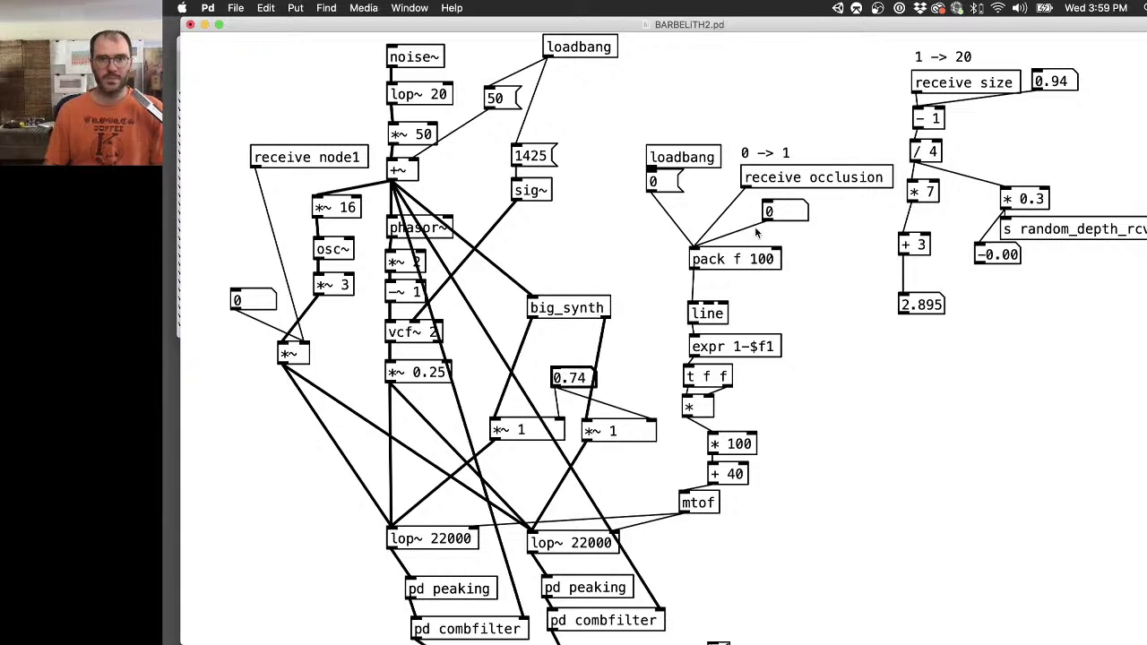
pyautogui.moveTo(802, 220)
pyautogui.keyDown('shift'); pyautogui.mouseDown()
pyautogui.moveTo(802, 169)
pyautogui.moveTo(802, 220)
pyautogui.moveTo(804, 203)
pyautogui.mouseUp(); pyautogui.keyUp('shift')
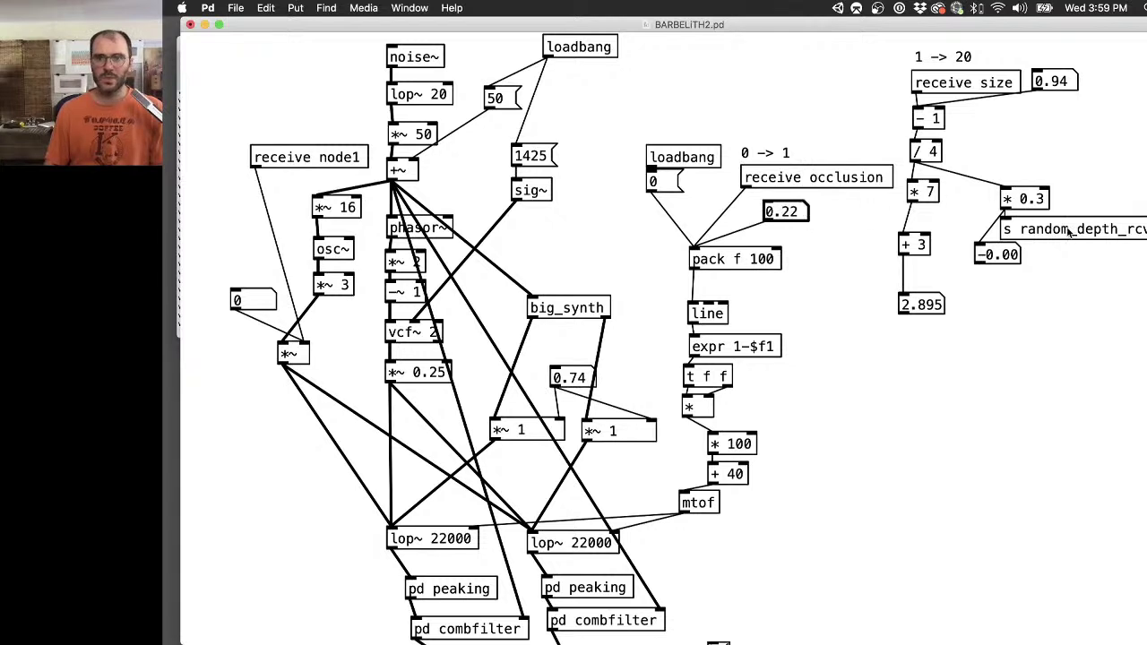
# Open big_synth, adjust its random_depth slider, and close the subpatch.
pyautogui.click(574, 307)
pyautogui.moveTo(362, 313)
pyautogui.mouseDown()
pyautogui.moveTo(322, 316)
pyautogui.moveTo(367, 317)
pyautogui.mouseUp()
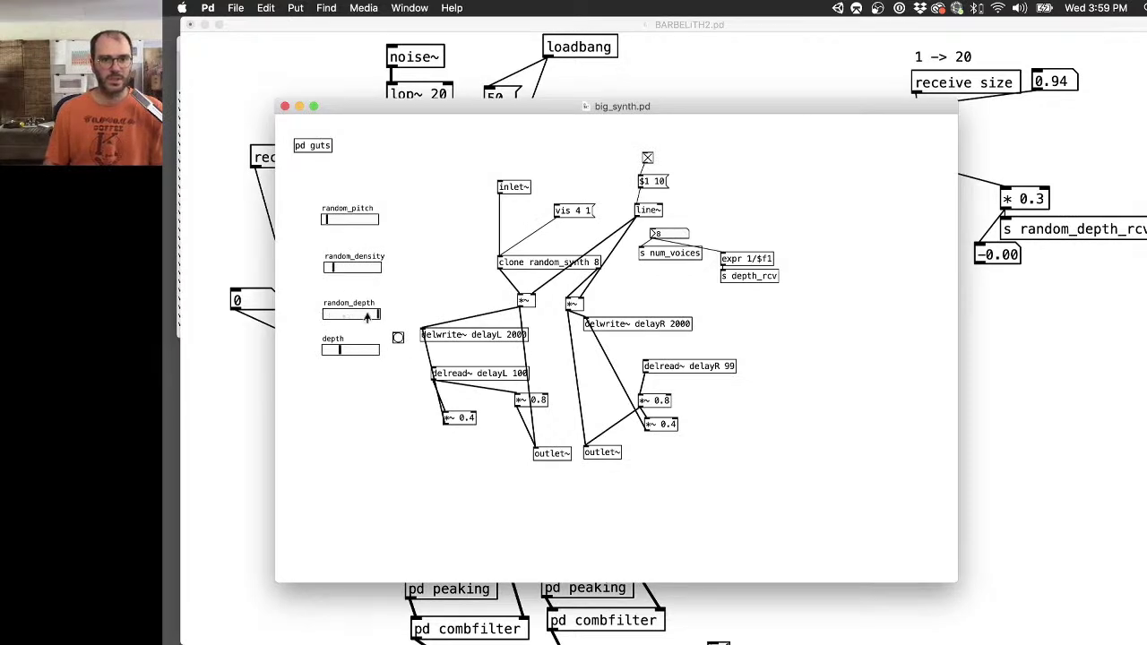
pyautogui.click(285, 107)
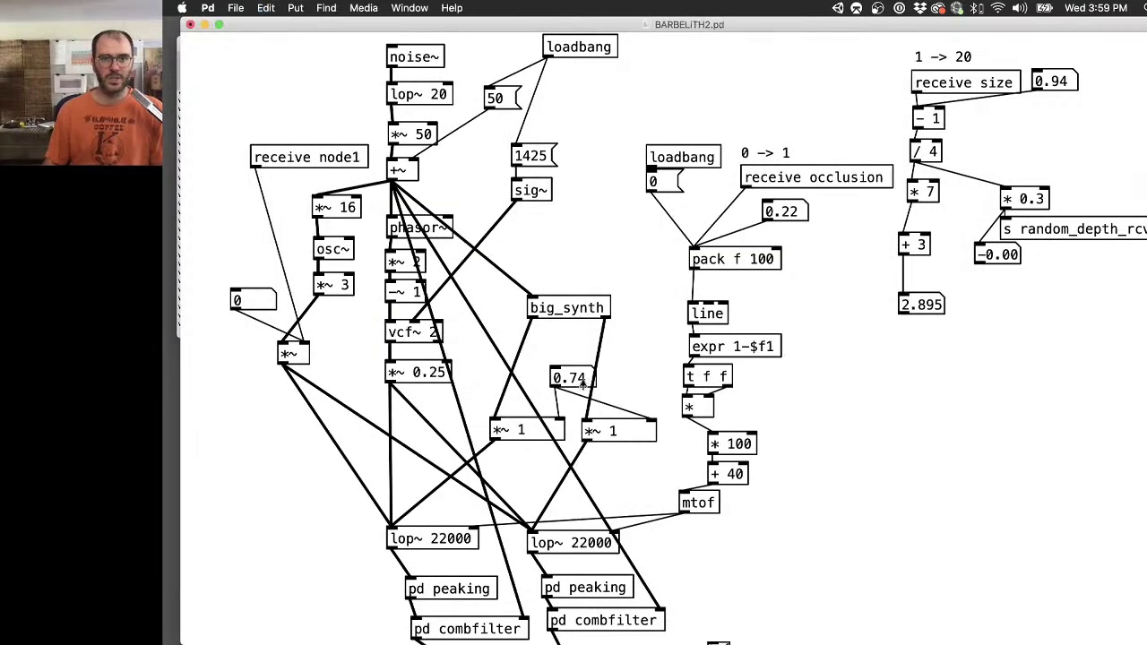
# Raise the big_synth level number box to 1.88 and change both *~ 1 objects below big_synth to *~ 3.
pyautogui.moveTo(582, 381); pyautogui.dragTo(576, 334)
pyautogui.press('super+e')
pyautogui.moveTo(893, 188); pyautogui.dragTo(926, 327)
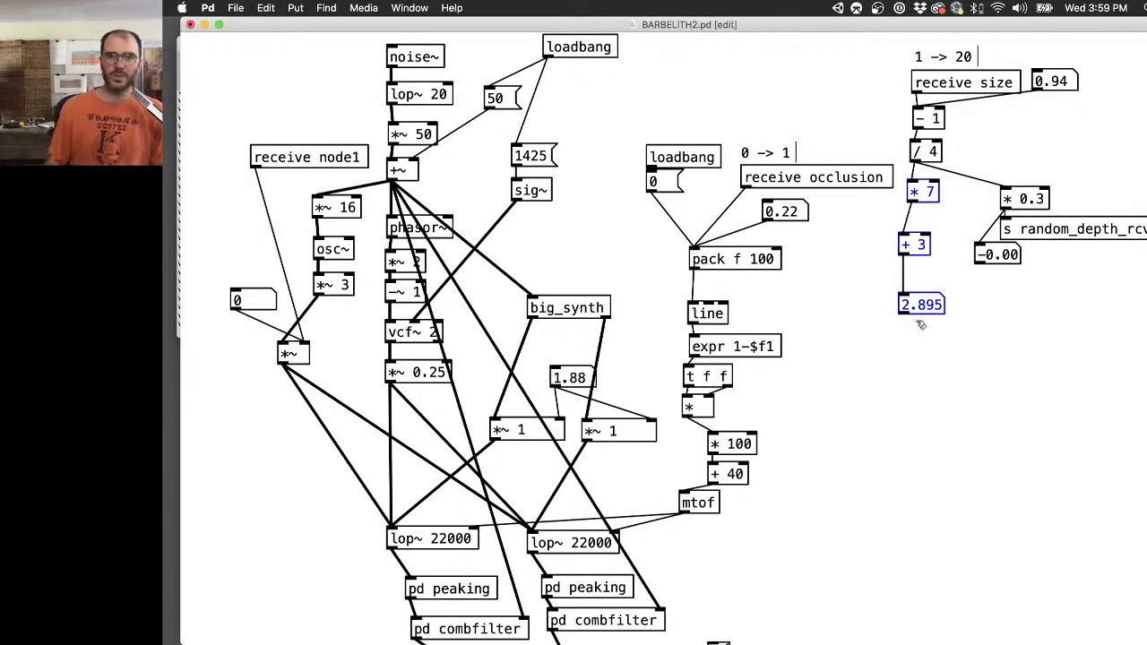
pyautogui.click(541, 432)
pyautogui.doubleClick(541, 432)
pyautogui.write('3')
pyautogui.click(628, 431)
pyautogui.doubleClick(644, 432)
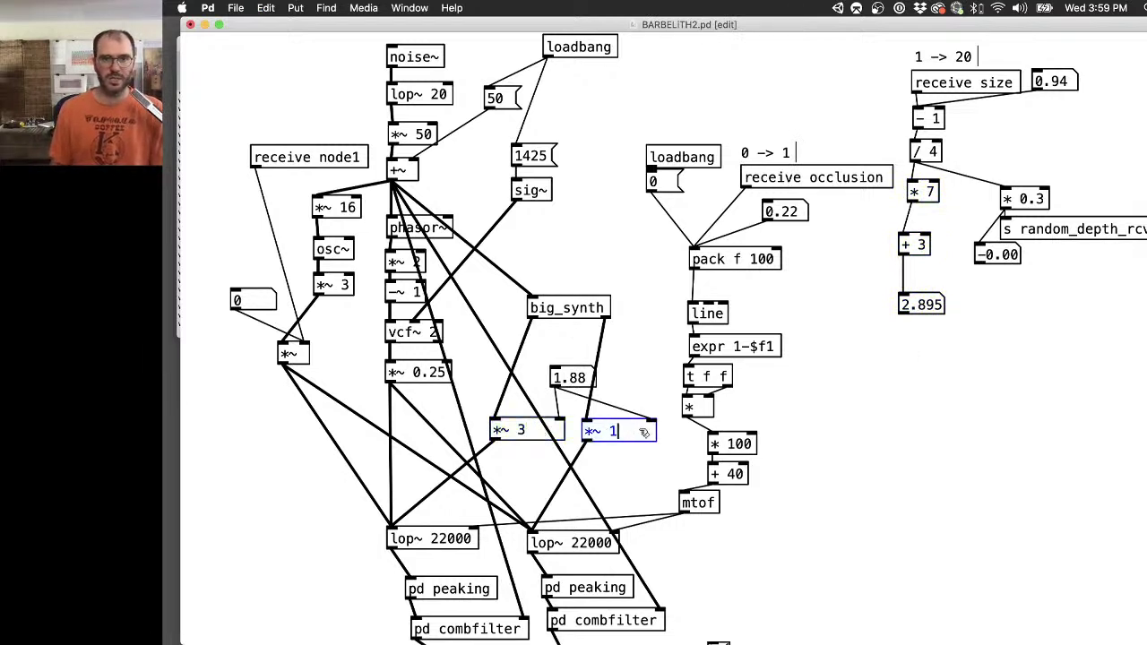
pyautogui.write('3')
pyautogui.press('Left')
pyautogui.press('BackSpace')
pyautogui.click(970, 385)
# Test s random_depth_rcv with a wired number box swept finely to 0.14, and switch off the output toggle.
pyautogui.press('super+1')
pyautogui.press('super+3')
pyautogui.press('super+e')
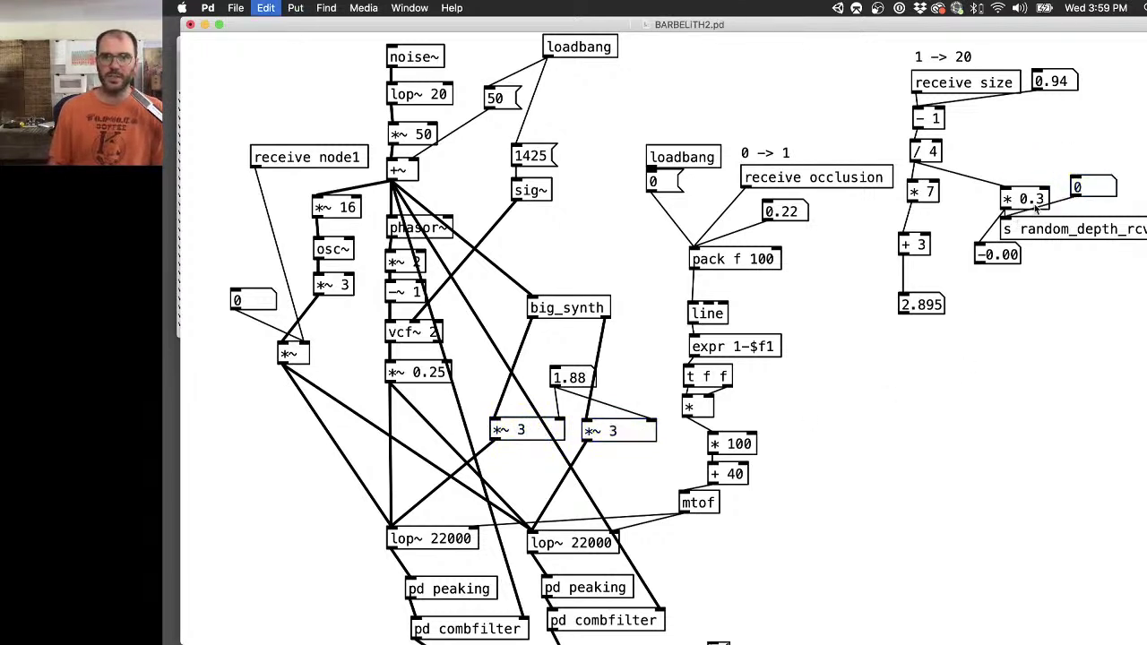
pyautogui.keyDown('shift'); pyautogui.moveTo(1105, 195); pyautogui.dragTo(1105, 183); pyautogui.keyUp('shift')
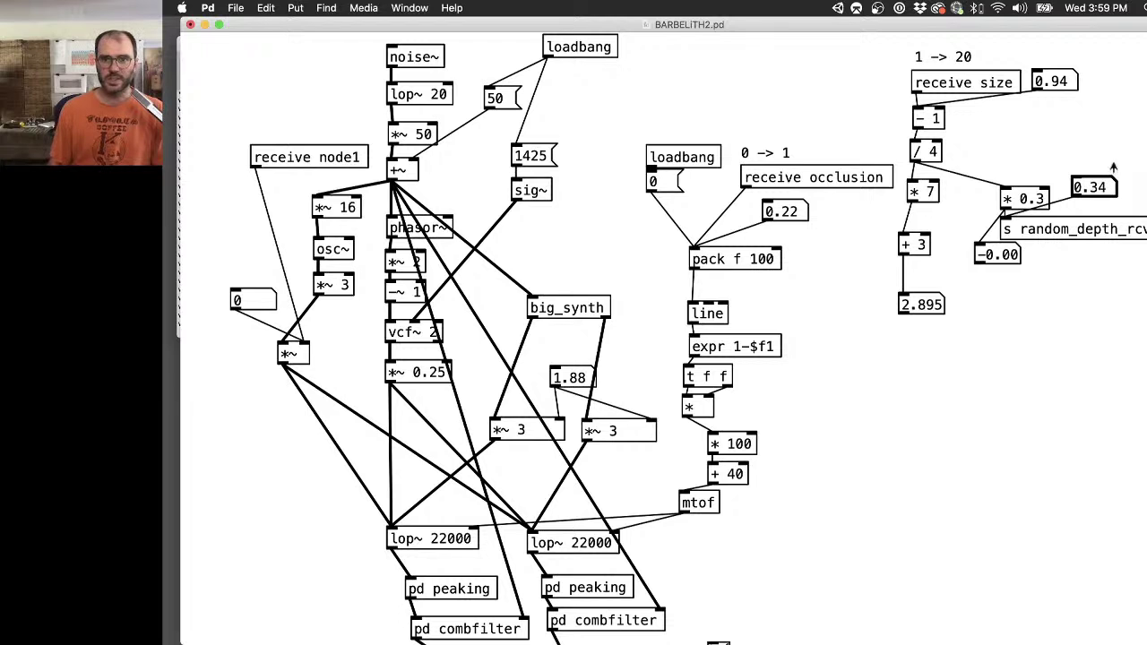
pyautogui.keyDown('shift'); pyautogui.moveTo(1112, 127); pyautogui.dragTo(1116, 169); pyautogui.keyUp('shift')
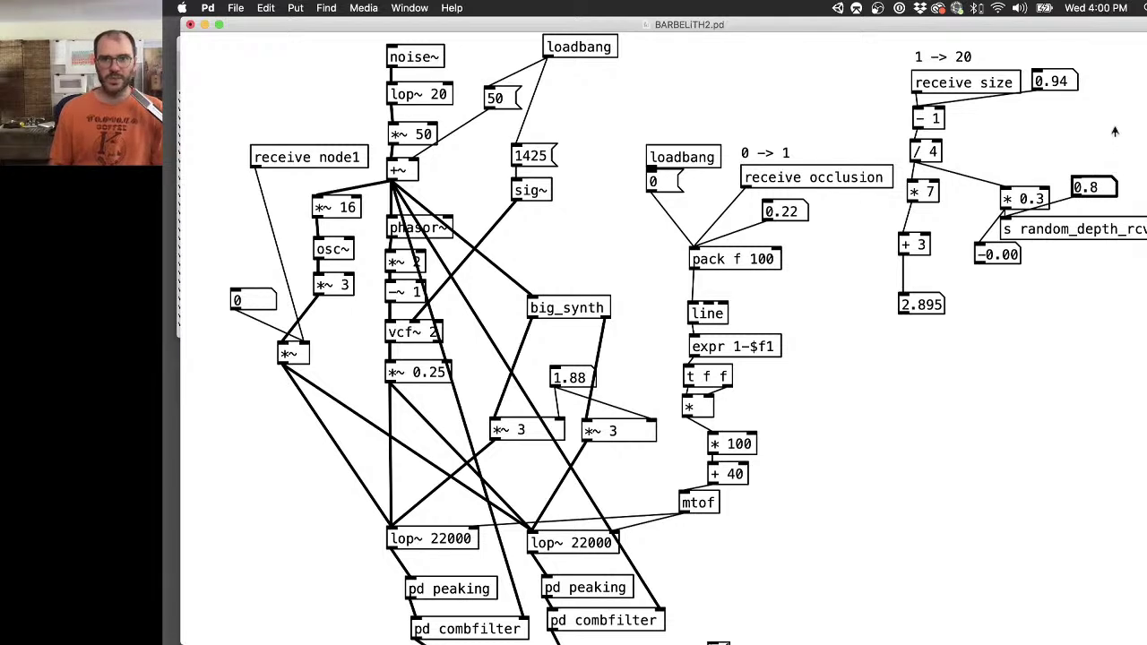
pyautogui.keyDown('shift'); pyautogui.moveTo(1116, 184); pyautogui.dragTo(1116, 189); pyautogui.keyUp('shift')
pyautogui.scroll(-5, 762, 502)
pyautogui.scroll(5, 977, 219)
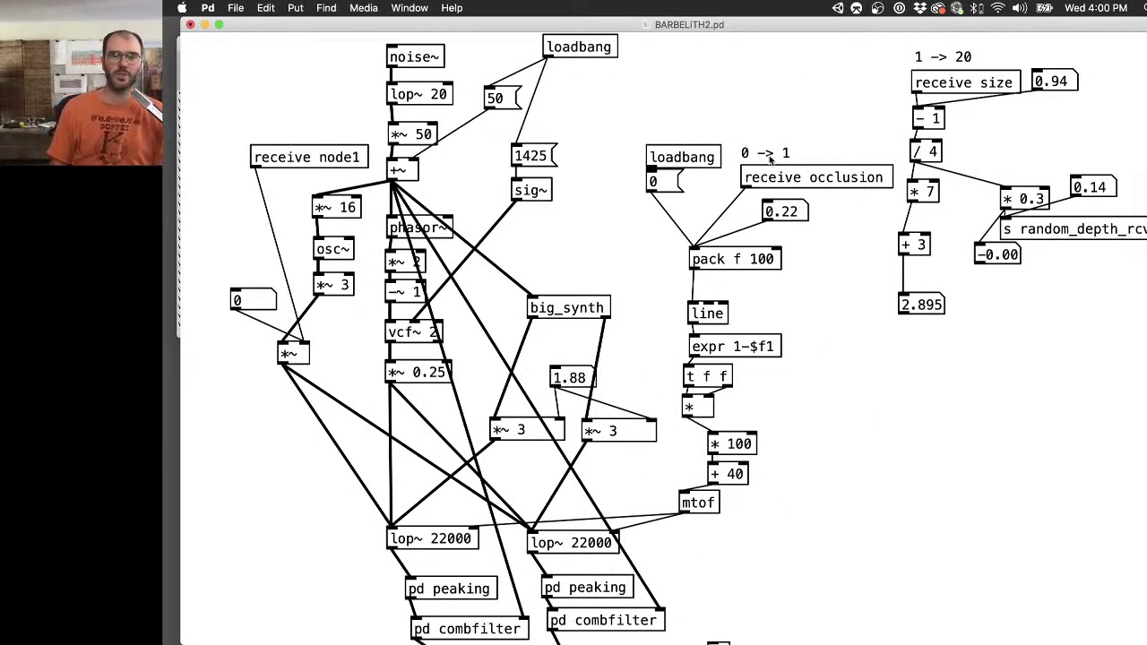
# Examine the receive node3 routing inside the second pd peaking subpatch and close it.
pyautogui.scroll(-5, 828, 558)
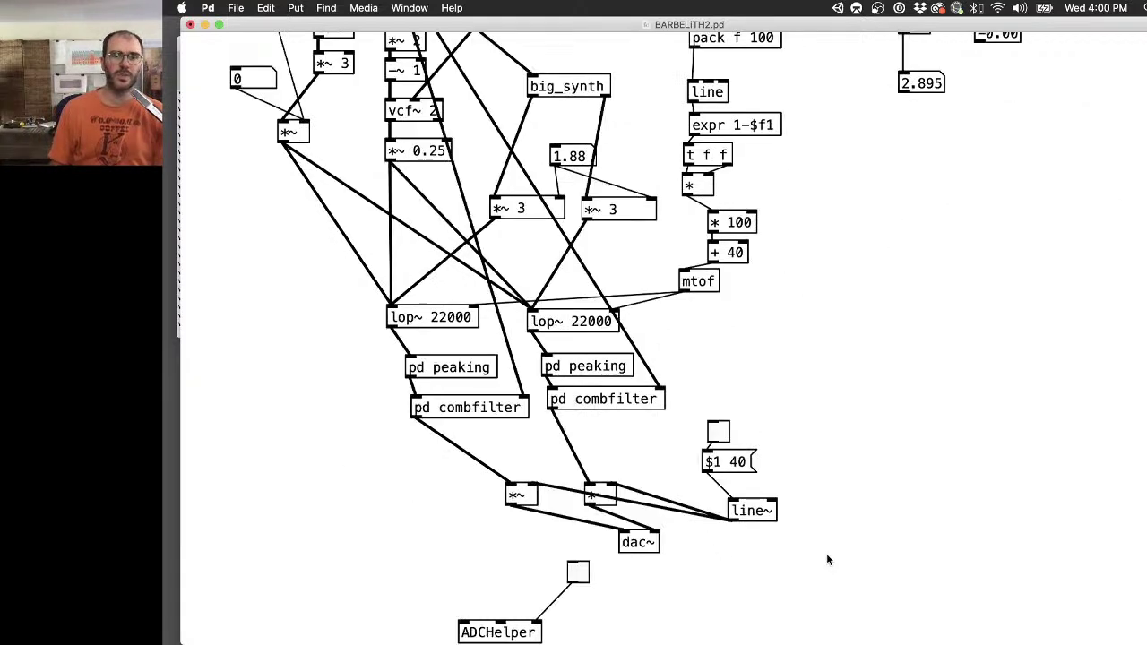
pyautogui.click(563, 364)
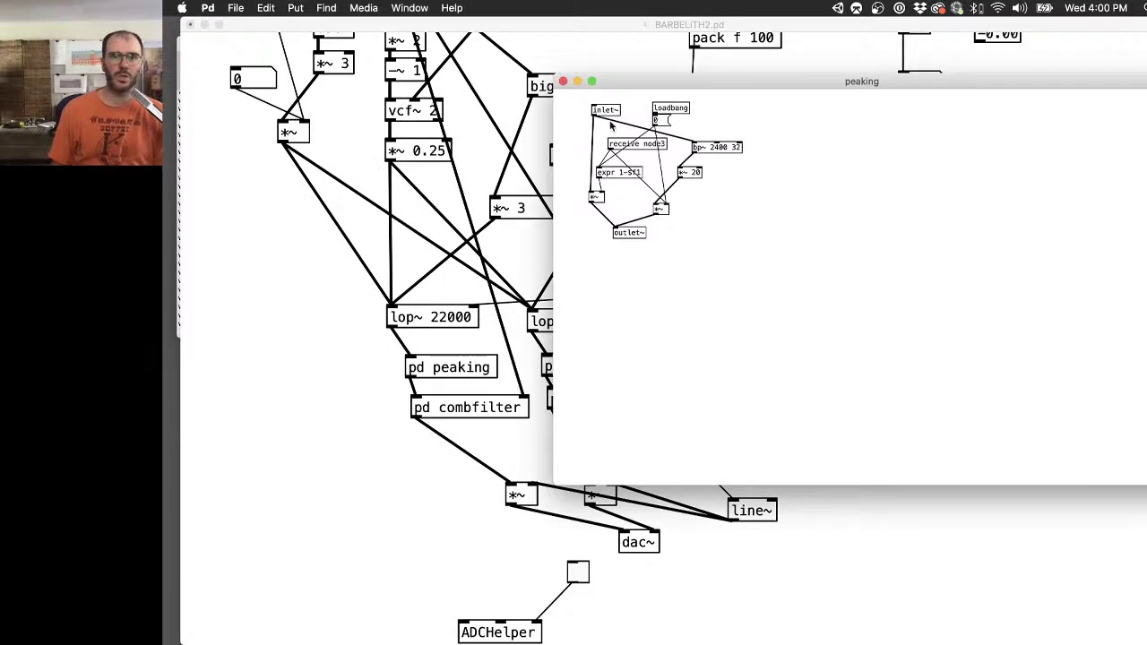
pyautogui.click(563, 80)
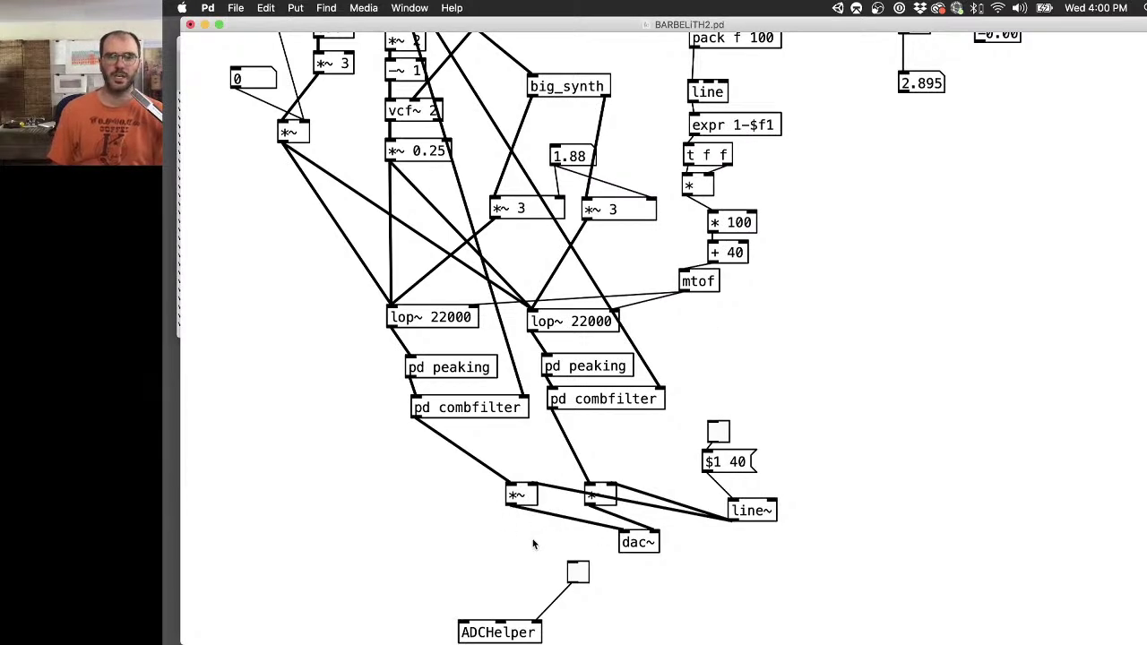
pyautogui.press('super+1')
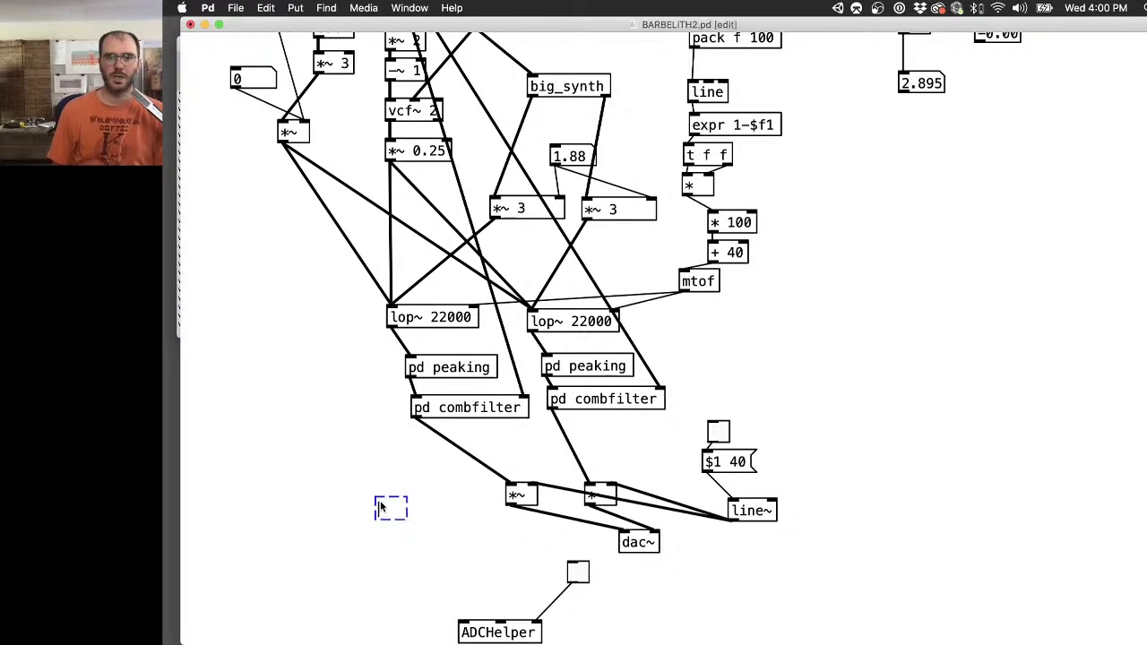
pyautogui.click(430, 537)
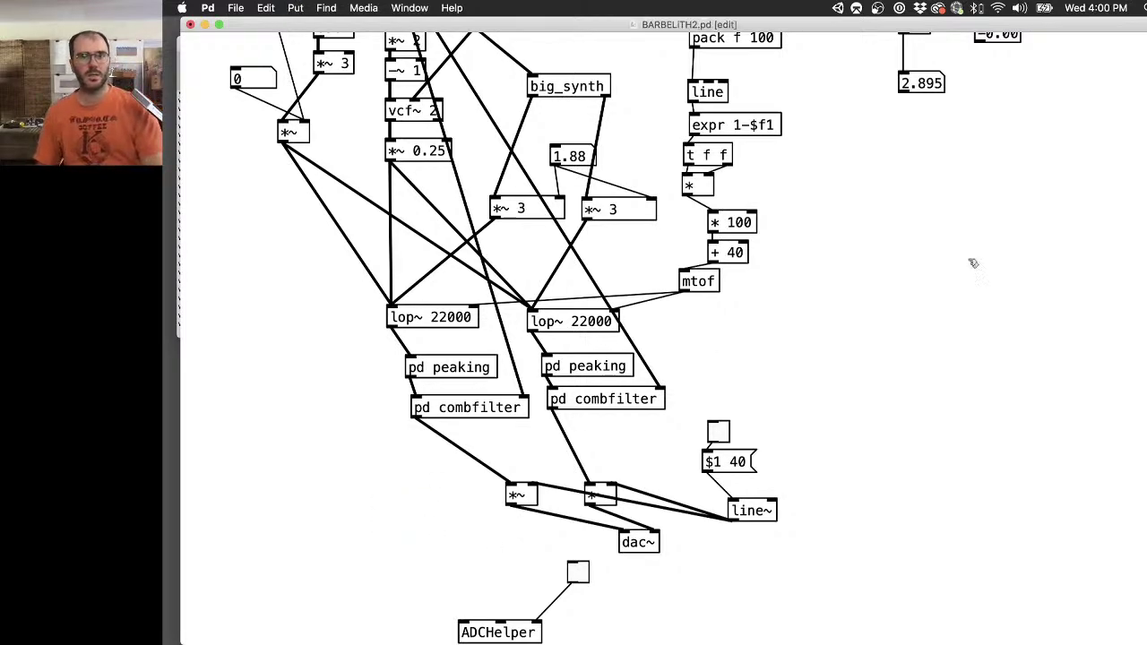
pyautogui.scroll(5, 886, 282)
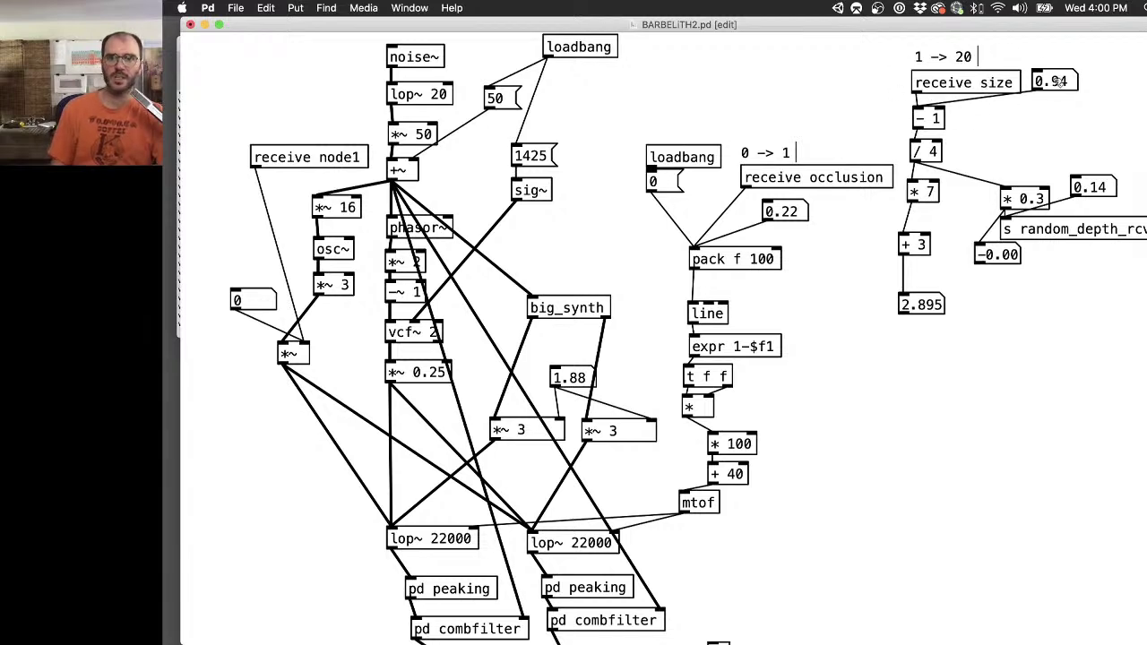
pyautogui.scroll(-5, 986, 83)
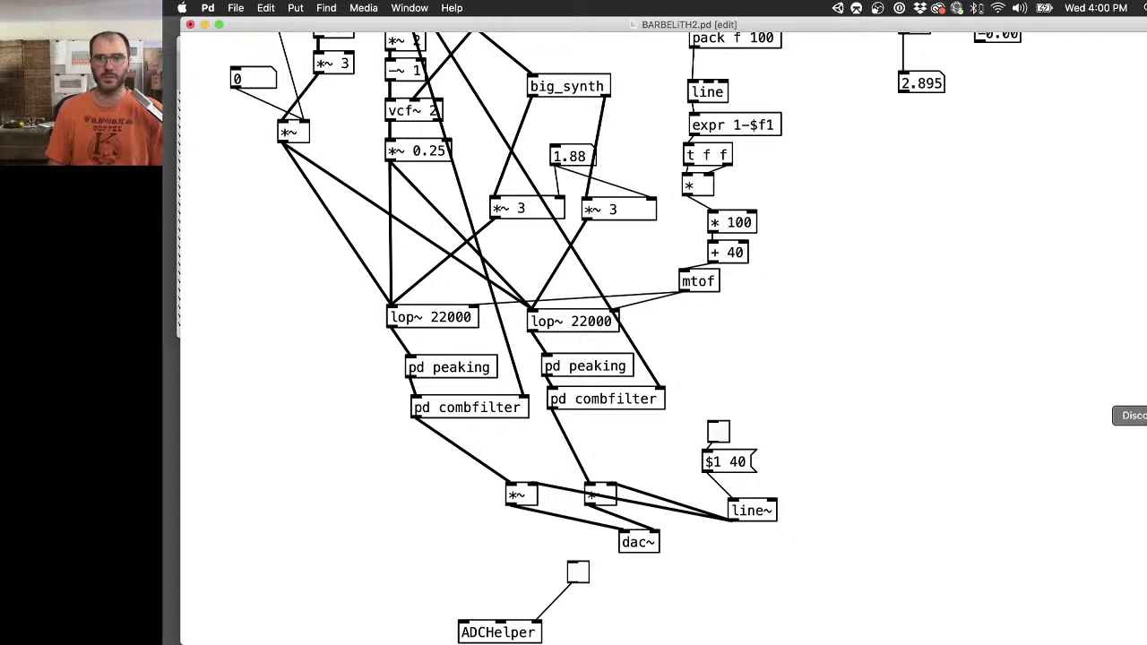
pyautogui.click(1143, 433)
pyautogui.click(460, 215)
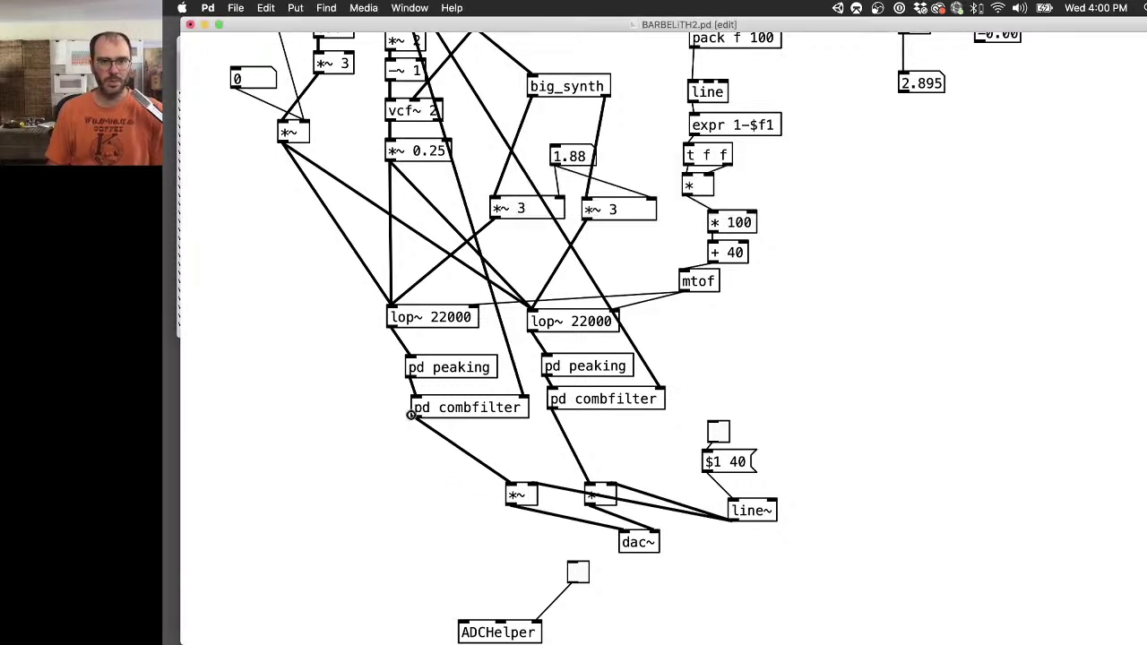
# Connect both pd combfilter outputs to ADCHelper's first two inlets, and delete the * 7, + 3 and number box chain below / 4.
pyautogui.moveTo(417, 418); pyautogui.dragTo(463, 625)
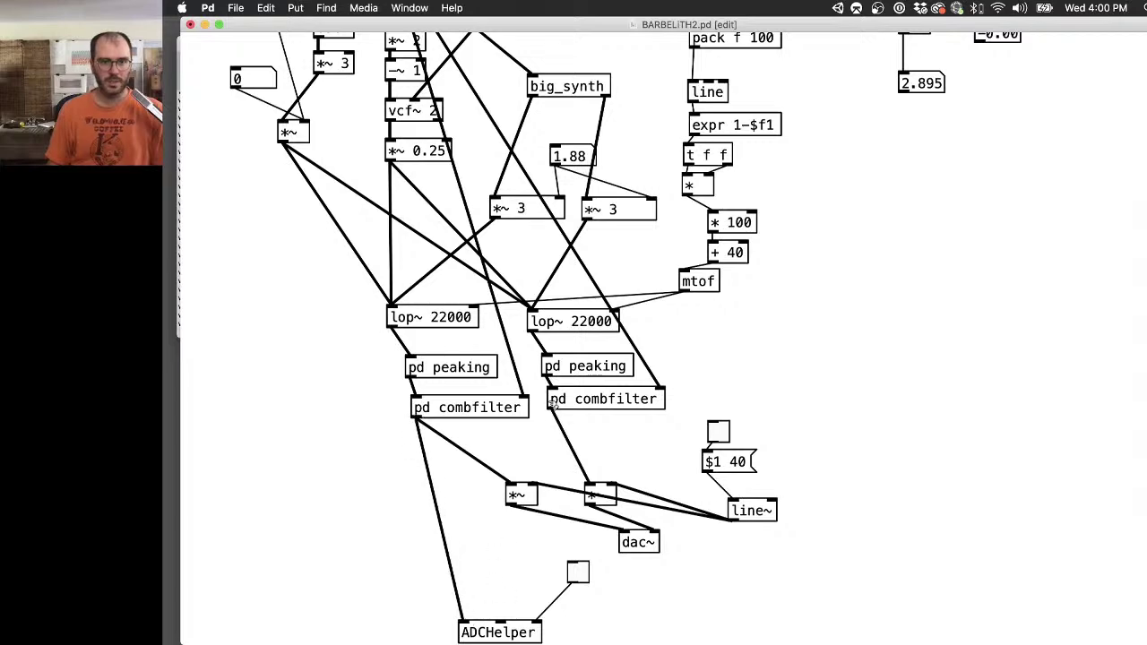
pyautogui.moveTo(553, 407); pyautogui.dragTo(502, 623)
pyautogui.scroll(5, 831, 315)
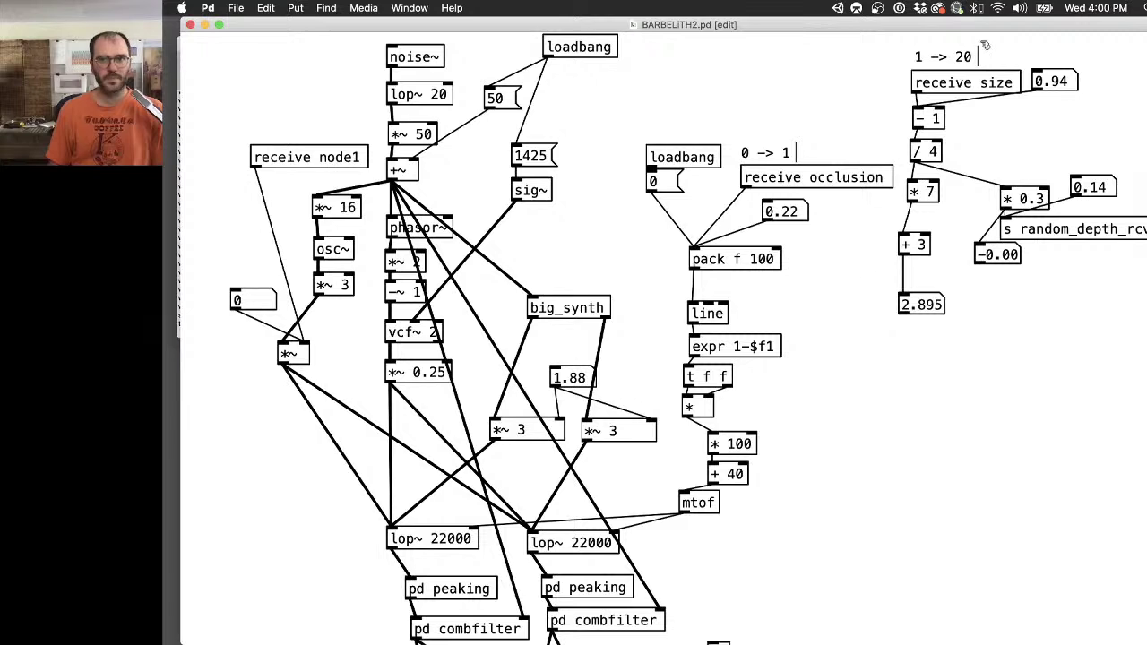
pyautogui.moveTo(953, 342); pyautogui.dragTo(901, 183)
pyautogui.press('BackSpace')
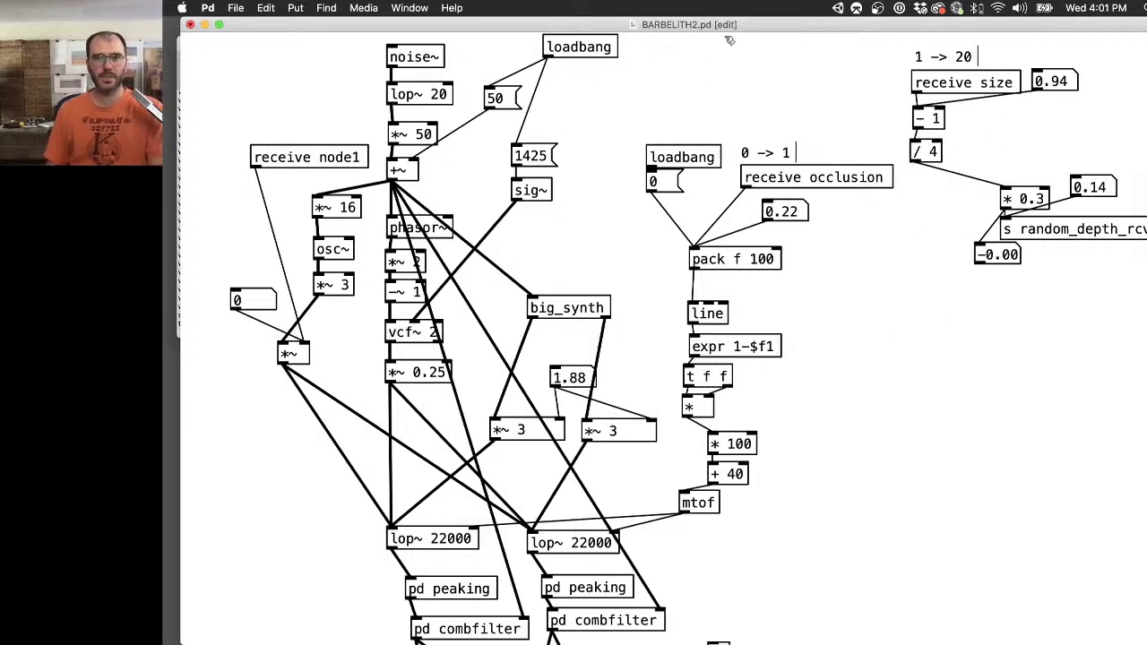
pyautogui.moveTo(805, 30); pyautogui.dragTo(798, 30)
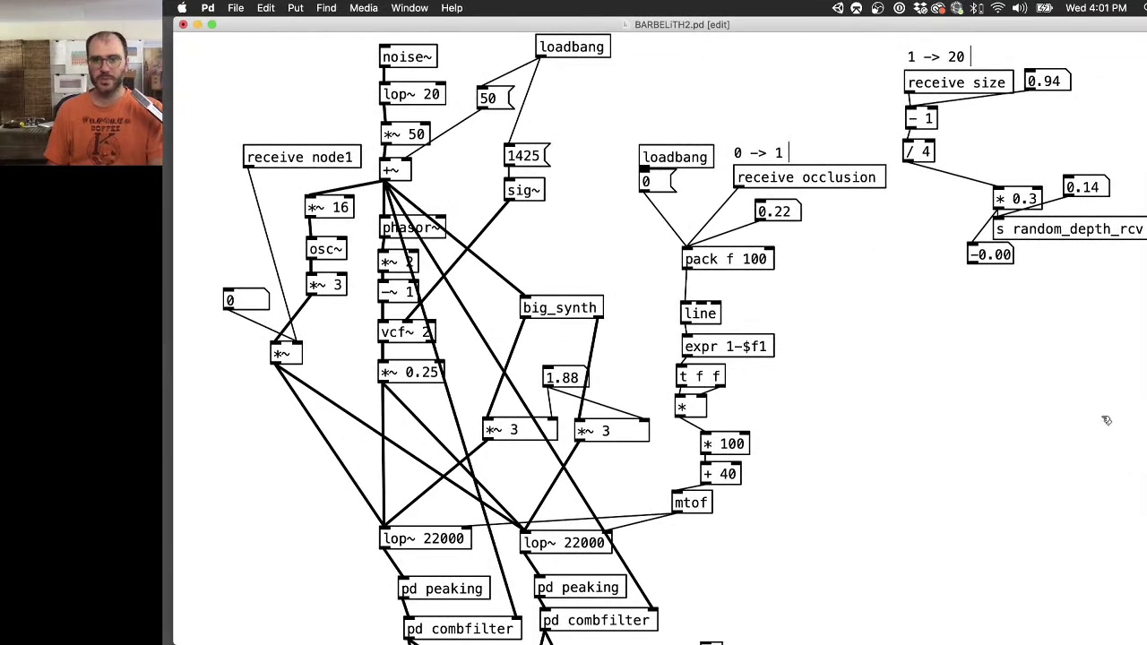
# Switch to the Unity project, select the BARBELiTH object, and dismiss the editor update check.
pyautogui.click(1143, 388)
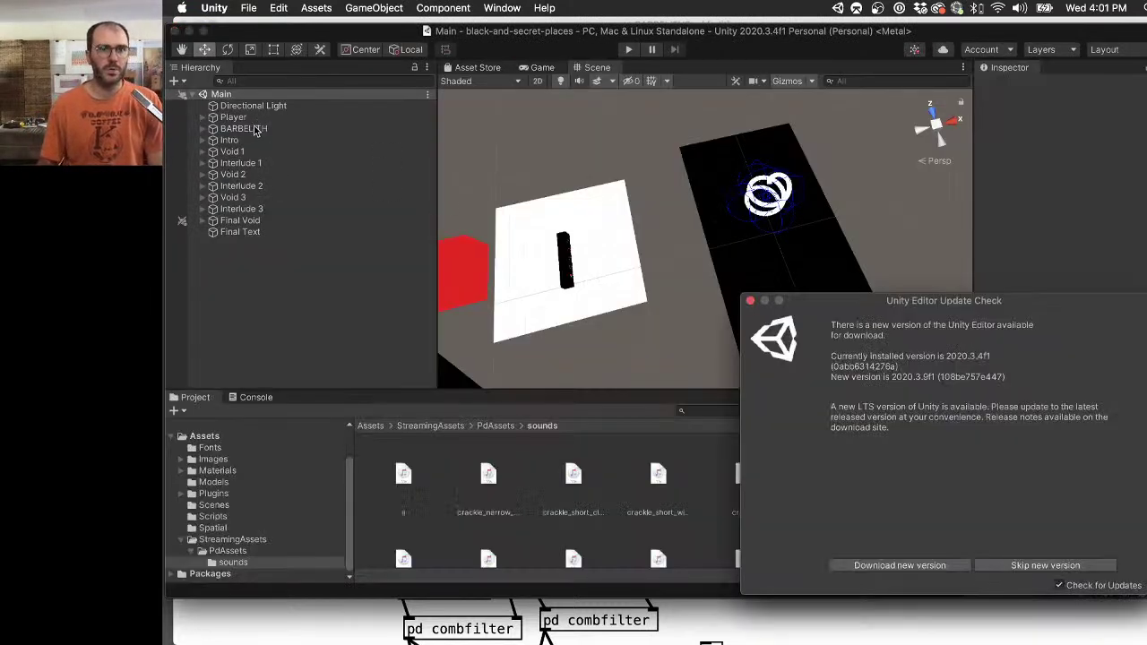
pyautogui.click(251, 128)
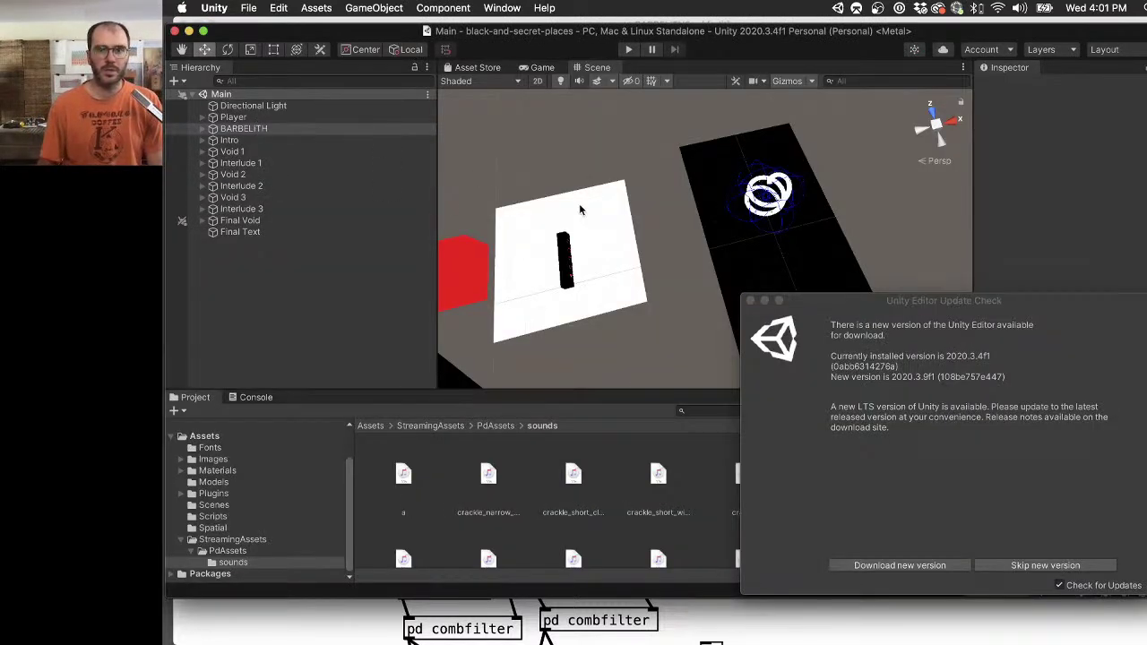
pyautogui.click(751, 302)
# Open the PdAssets folder and its ADCHelper patch, and return to Unity.
pyautogui.click(278, 552)
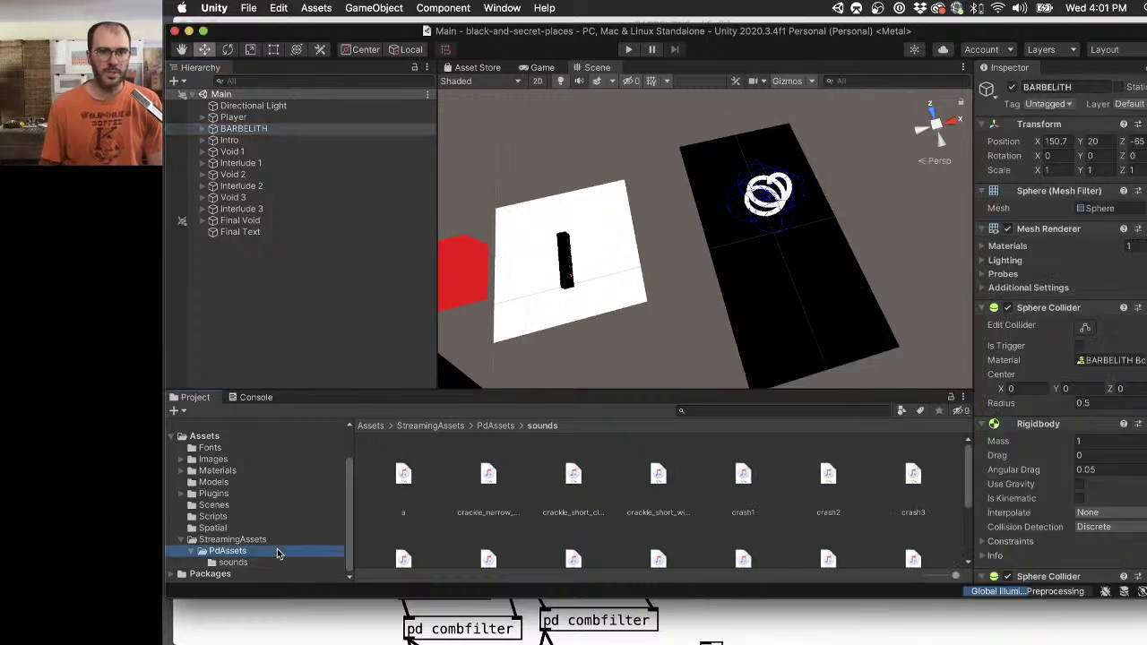
pyautogui.doubleClick(924, 513)
pyautogui.click(494, 62)
pyautogui.click(500, 72)
pyautogui.press('super+Tab')
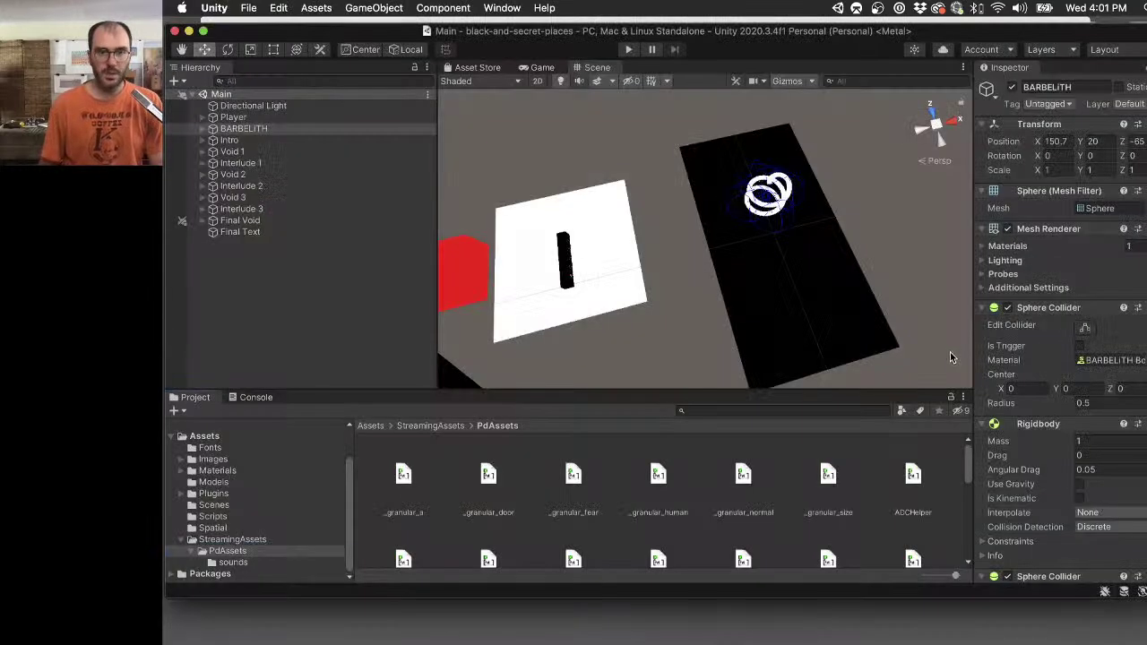
# Assign the BARBELiTH2 patch from PdAssets to the Lib Pd Instance component of the BARBELiTH object.
pyautogui.scroll(-10, 1091, 414)
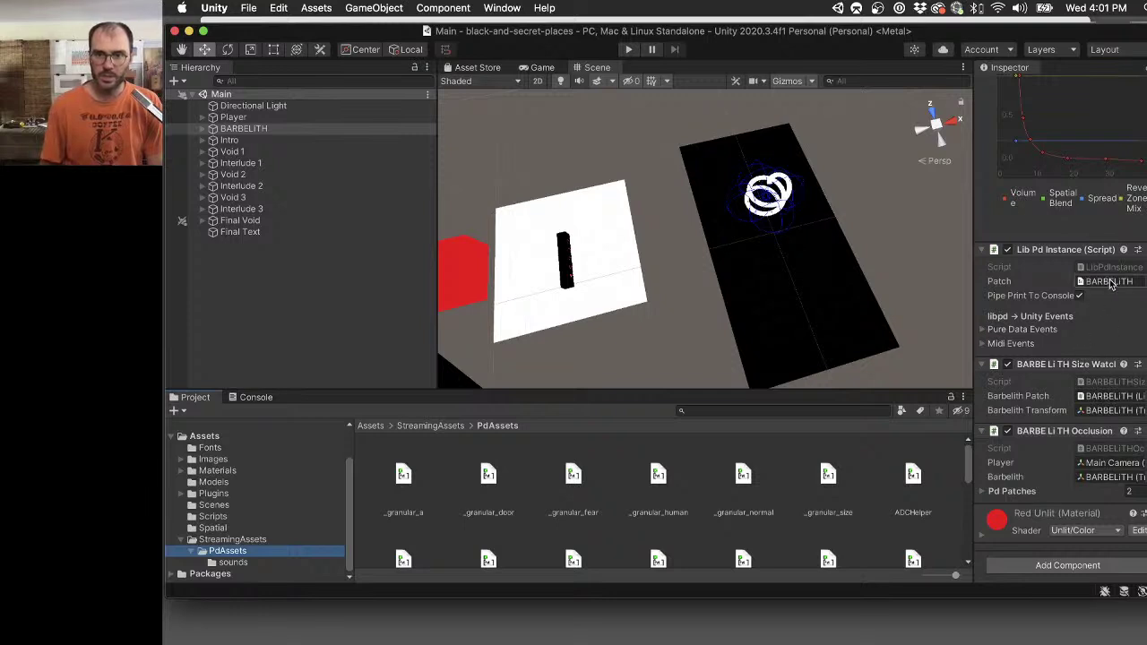
pyautogui.click(254, 540)
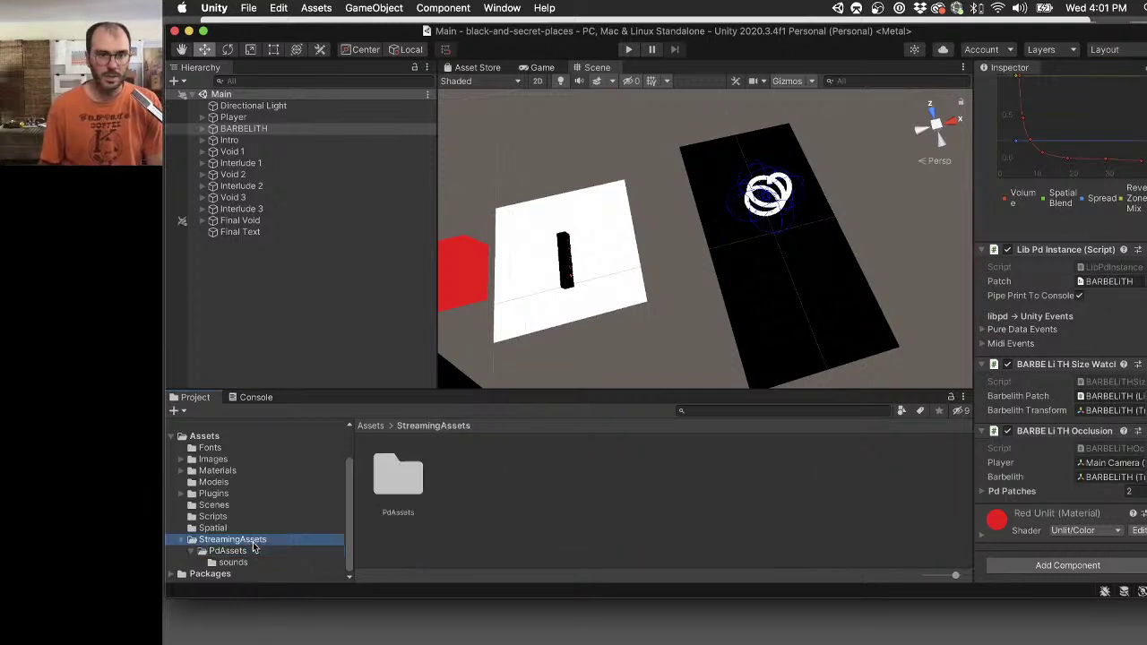
pyautogui.click(297, 550)
pyautogui.scroll(-3, 568, 508)
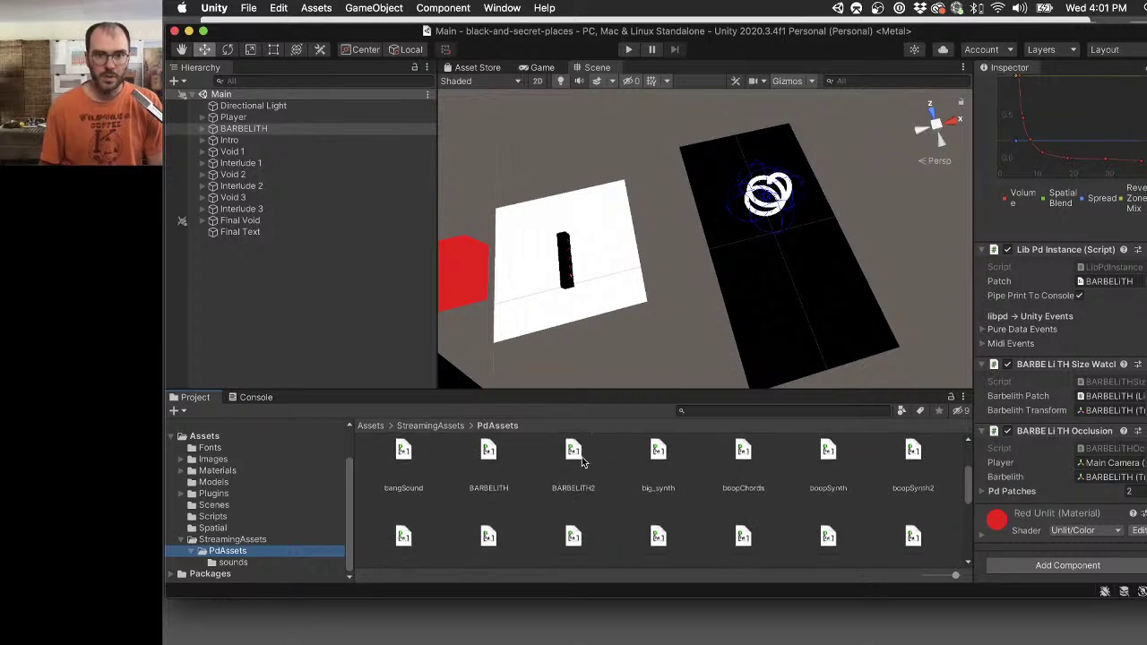
pyautogui.moveTo(577, 453); pyautogui.dragTo(1114, 283)
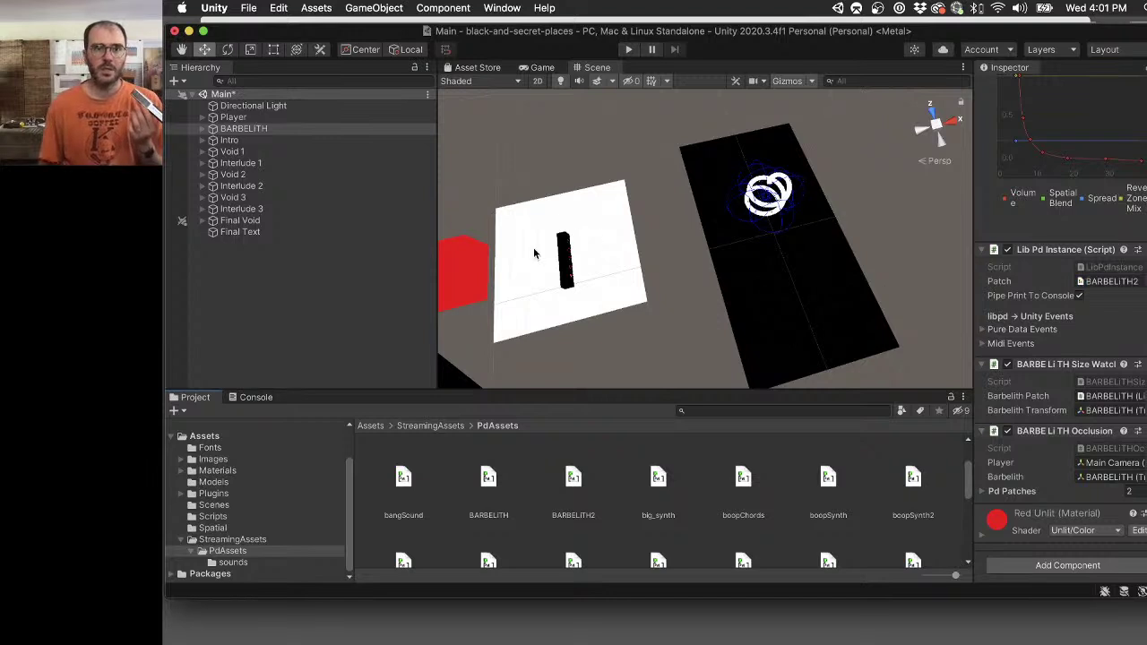
pyautogui.scroll(10, 1051, 289)
pyautogui.scroll(5, 1050, 289)
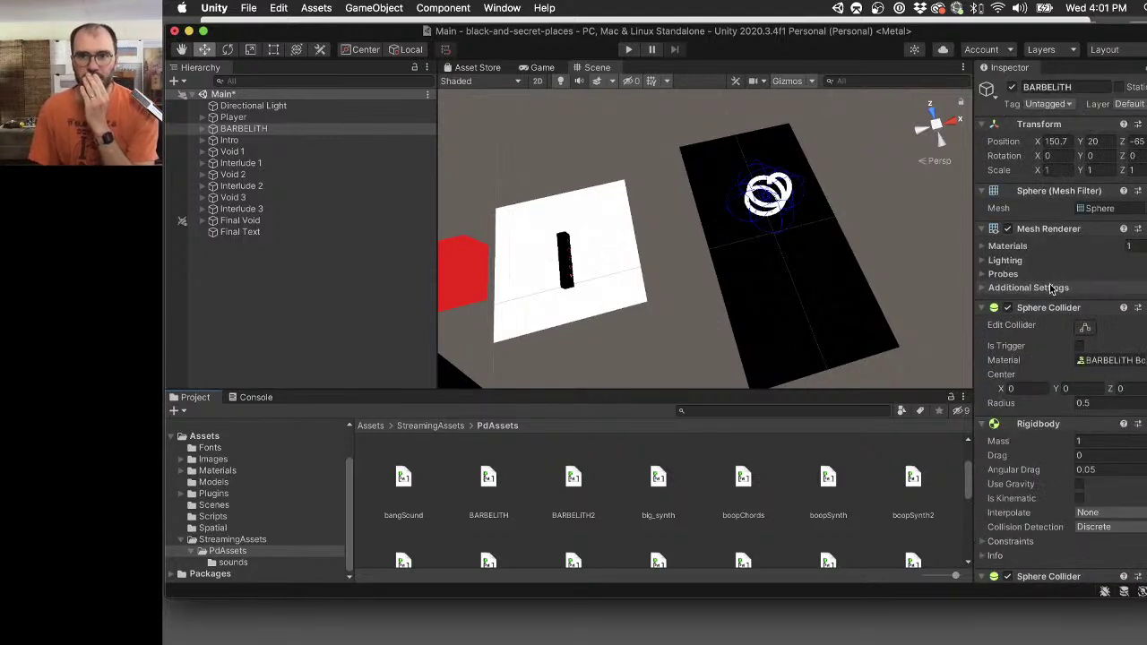
# Select the BARBELiTH object, read the BARBELiTHSizeWatcher script in Visual Studio, and return to Unity.
pyautogui.click(276, 129)
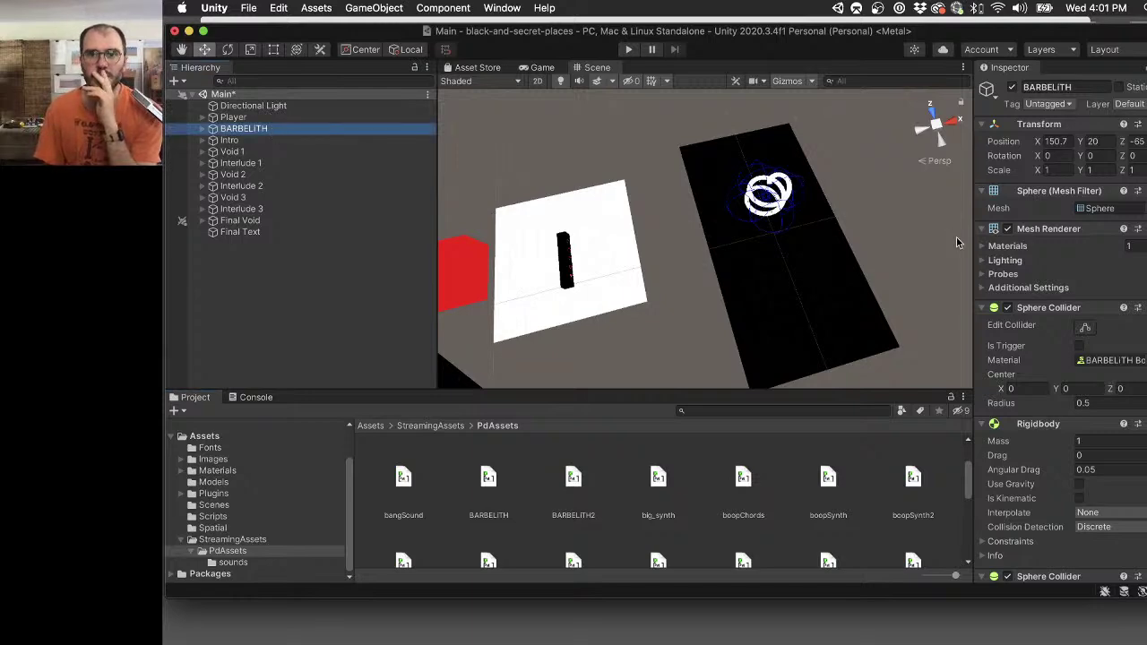
pyautogui.scroll(-2, 1135, 314)
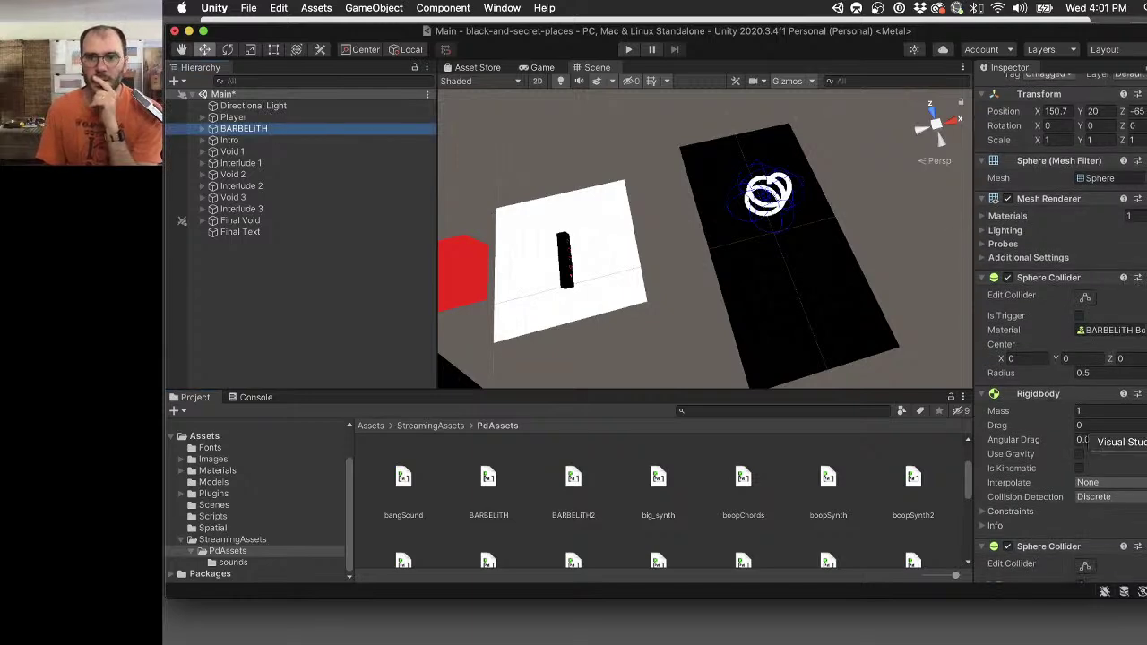
pyautogui.click(1144, 442)
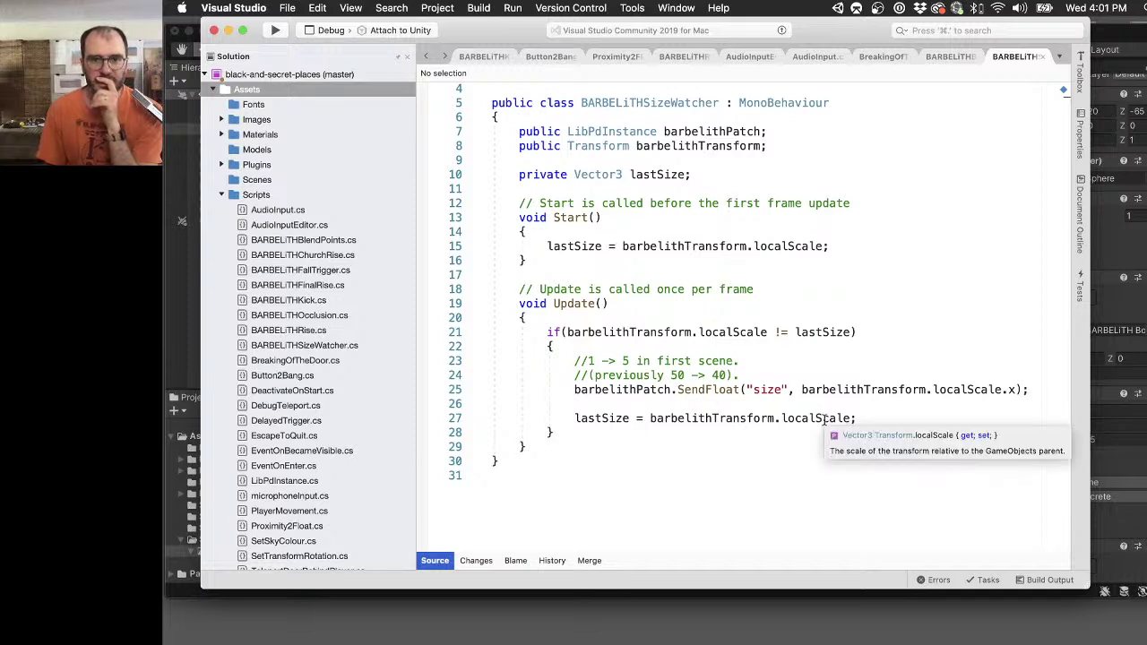
pyautogui.click(1126, 34)
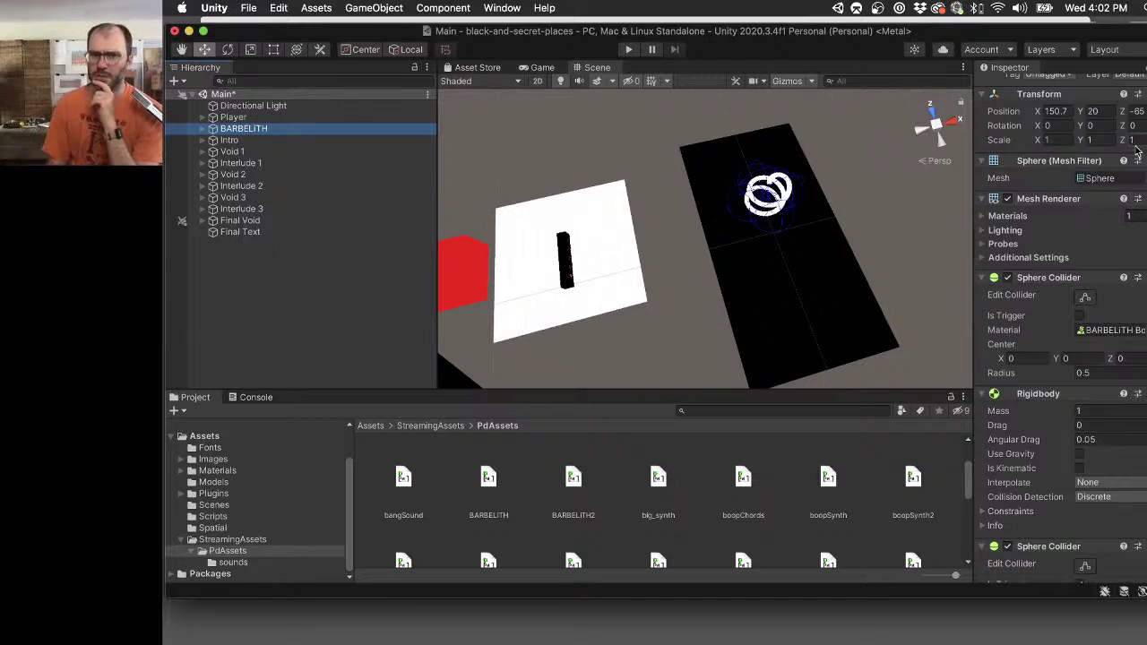
# Play the scene and examine BARBELiTH's Lib Pd Instance component and its Audio Source's spread and volume rolloff settings.
pyautogui.click(629, 50)
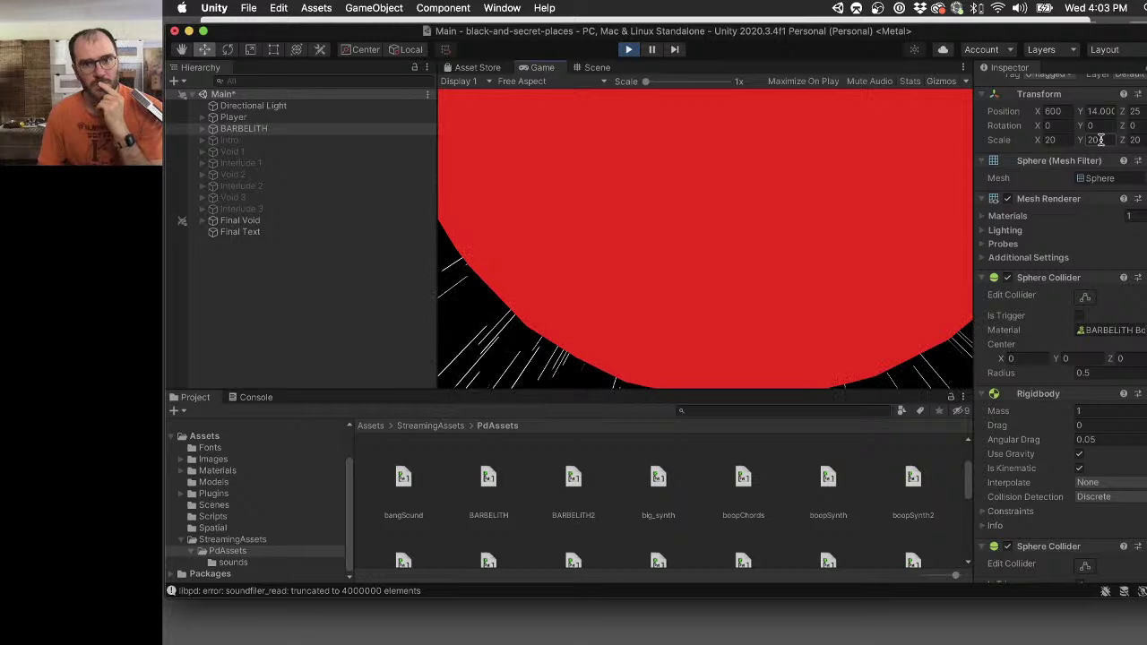
pyautogui.scroll(-10, 1109, 221)
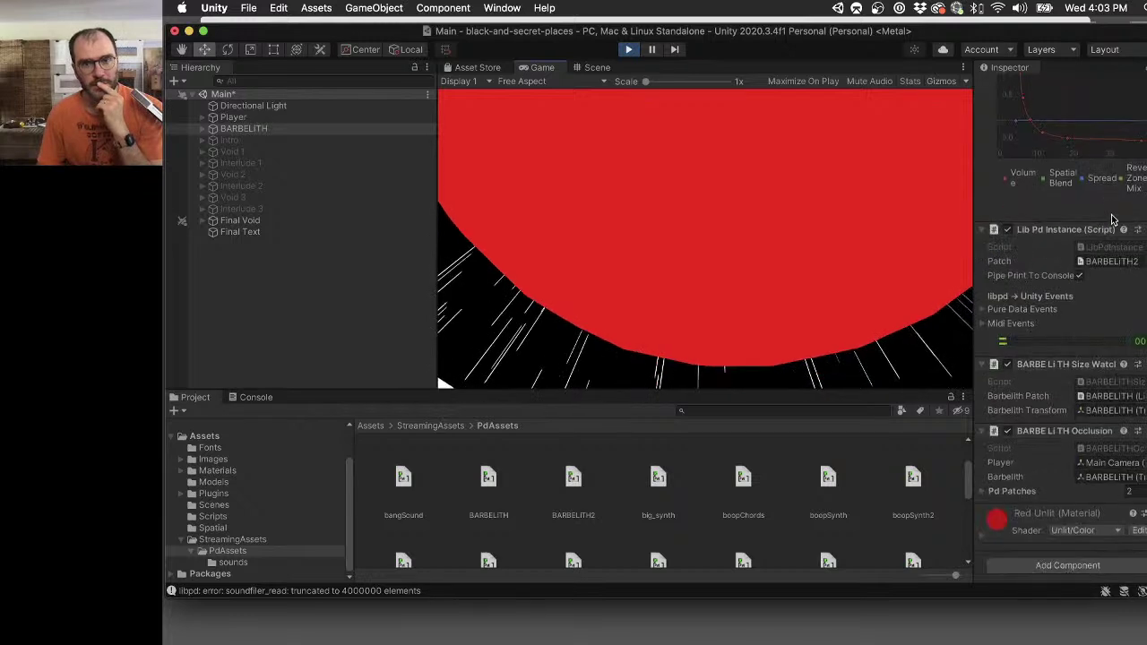
pyautogui.scroll(5, 1051, 314)
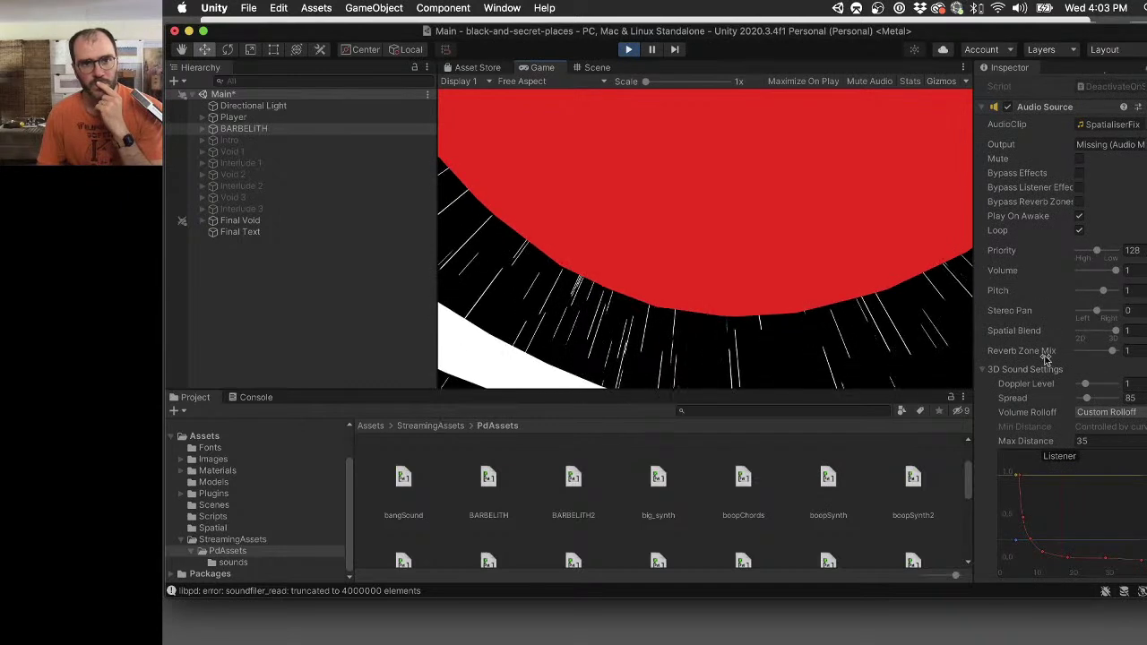
pyautogui.click(1114, 402)
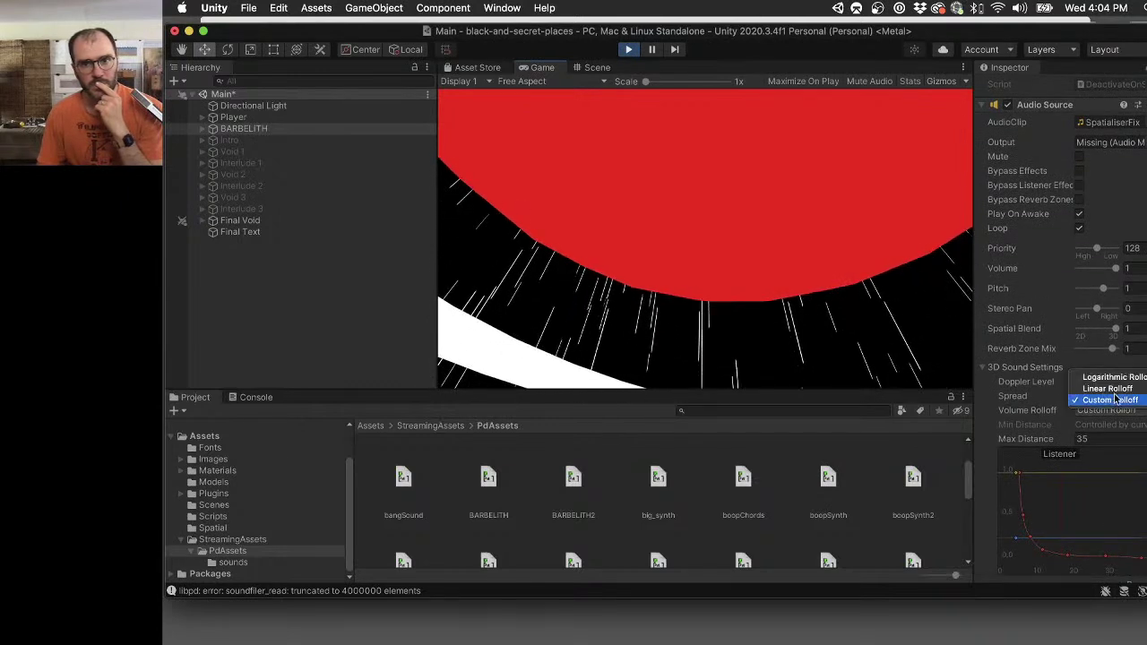
pyautogui.click(1081, 400)
pyautogui.moveTo(1086, 390)
pyautogui.mouseDown()
pyautogui.moveTo(1125, 391)
pyautogui.moveTo(1068, 389)
pyautogui.moveTo(1086, 392)
pyautogui.mouseUp()
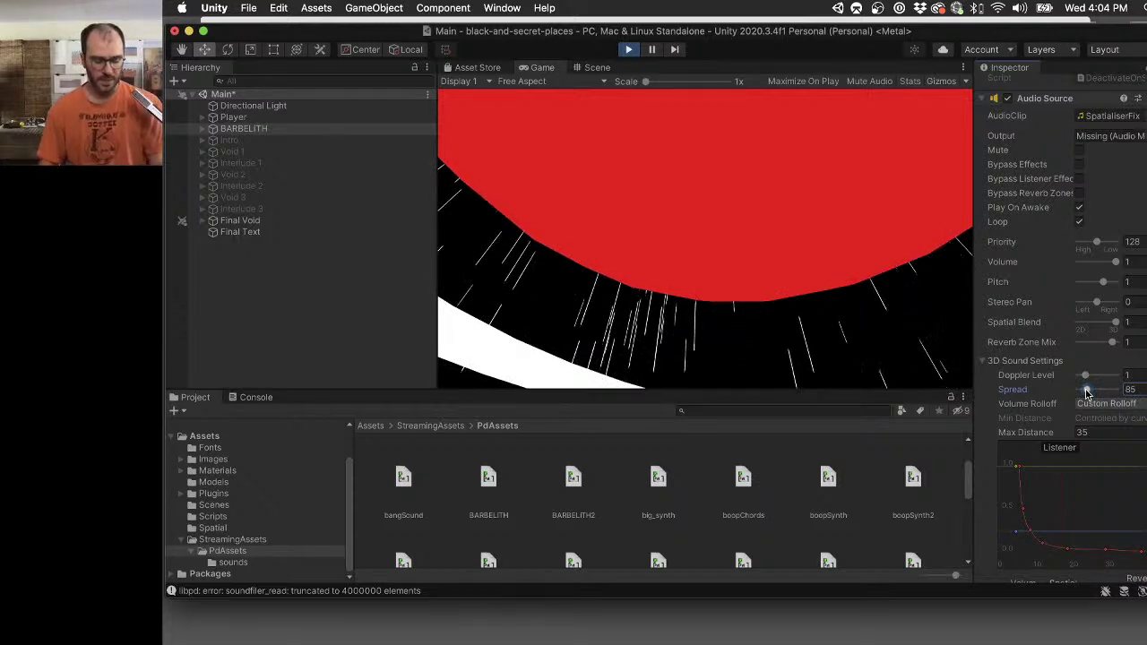
pyautogui.press('super+s')
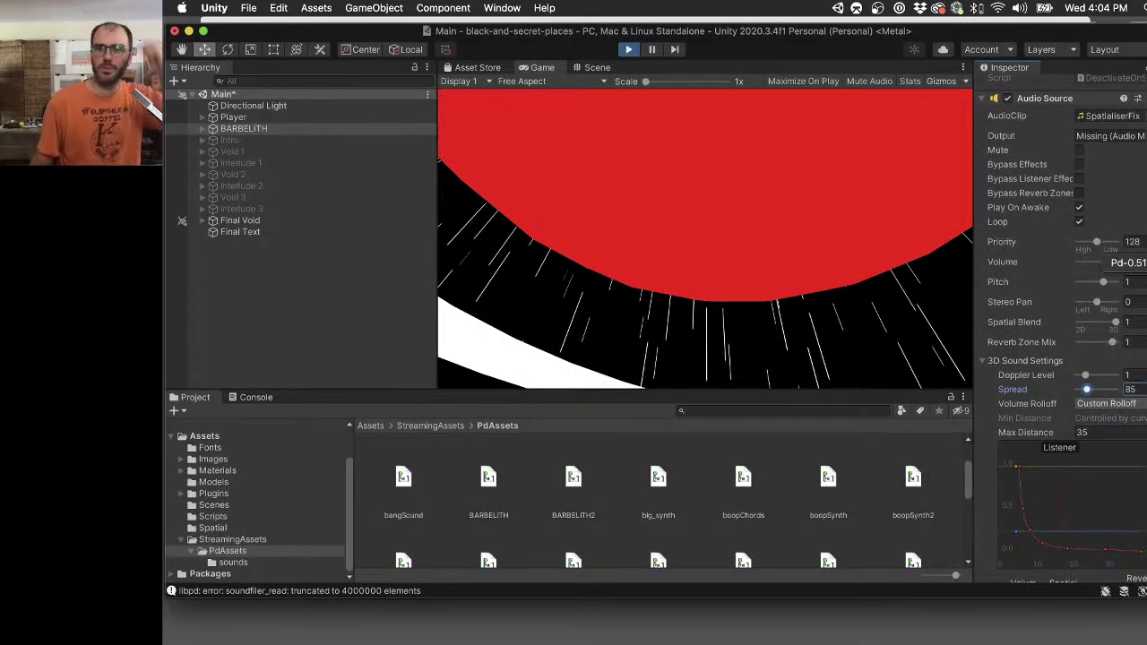
# Switch to Pd and examine the BARBELiTH2 patch from the receive size chain down to the dac~ and ADCHelper outputs.
pyautogui.click(1146, 262)
pyautogui.click(926, 118)
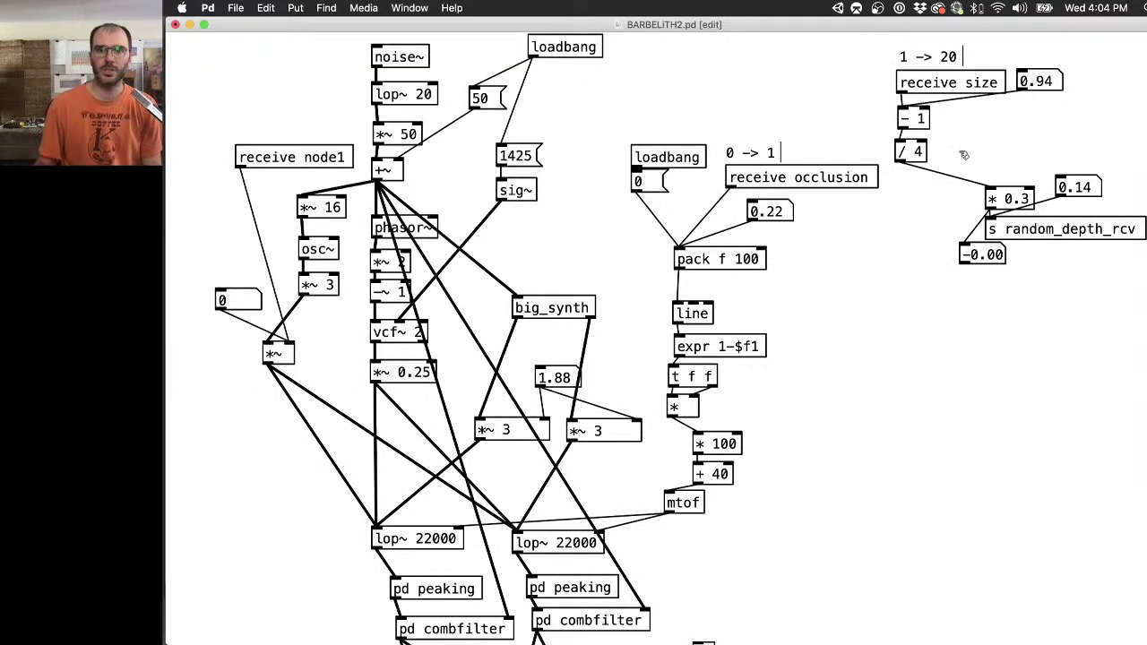
pyautogui.moveTo(325, 27); pyautogui.dragTo(342, 68)
pyautogui.doubleClick(357, 67)
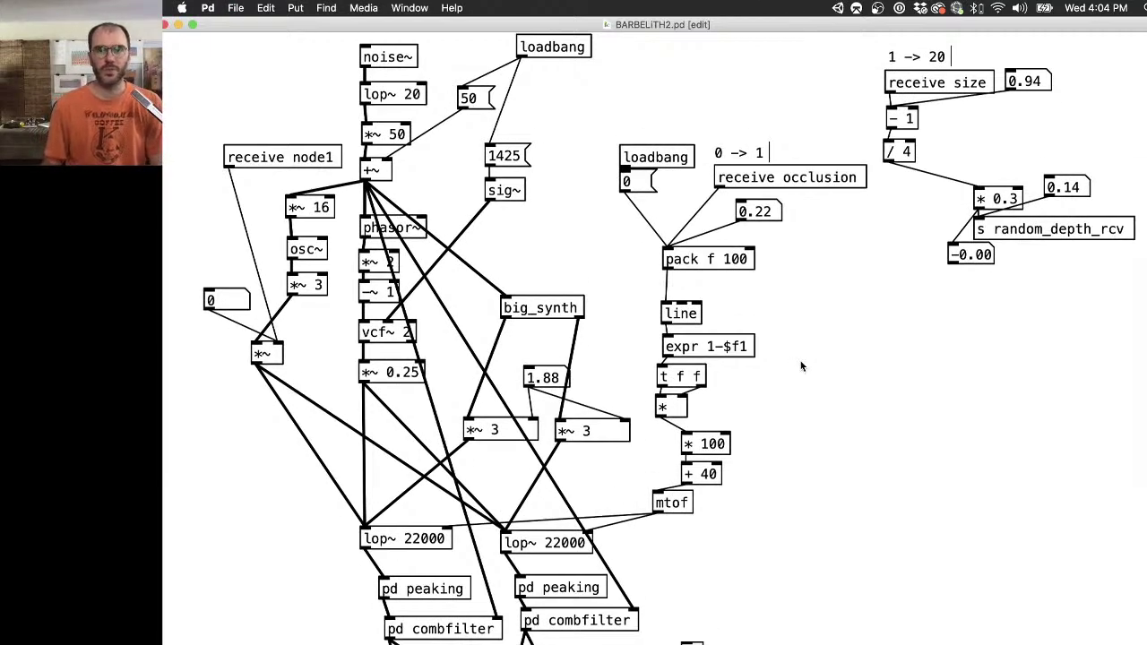
pyautogui.scroll(-5, 830, 359)
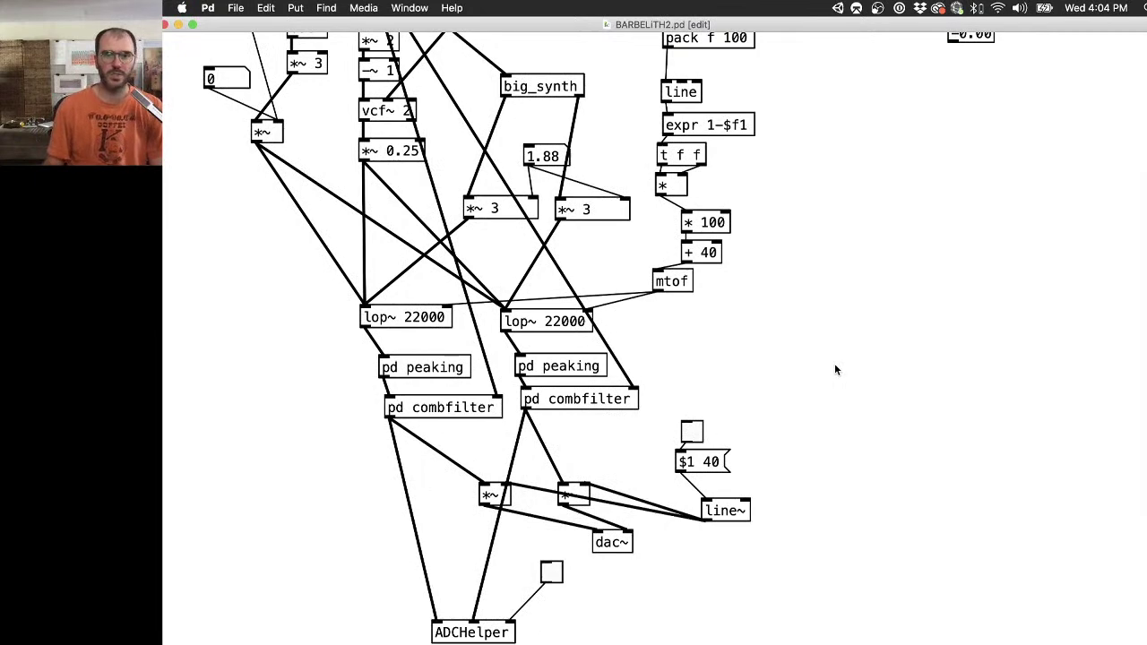
pyautogui.scroll(5, 840, 366)
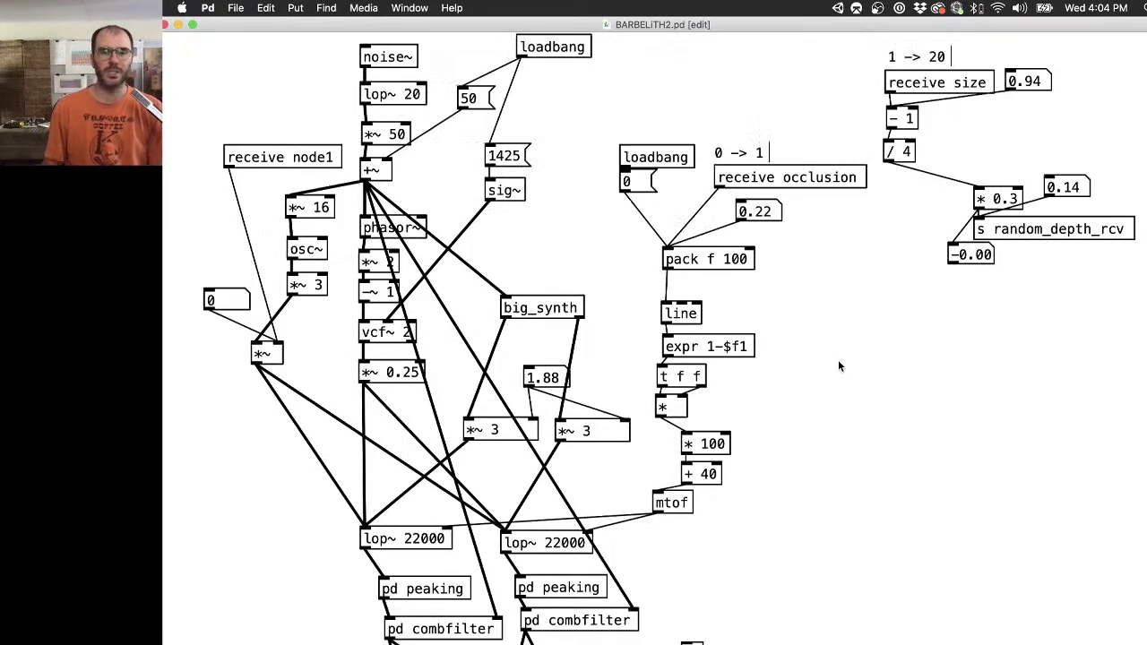
pyautogui.scroll(-5, 837, 366)
pyautogui.scroll(5, 837, 367)
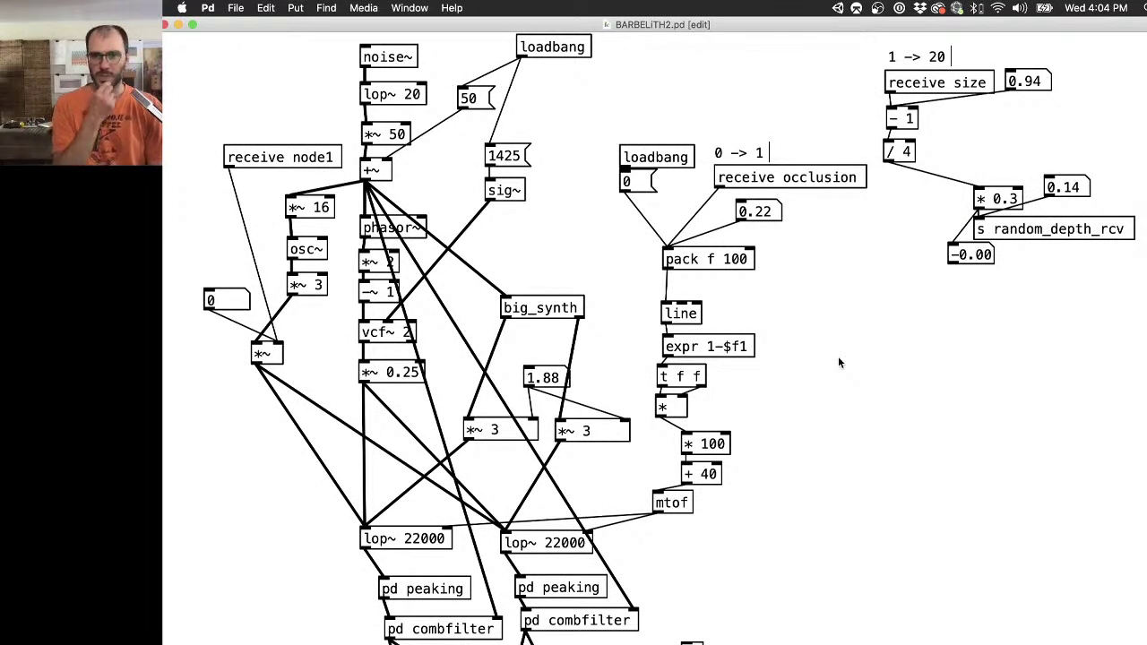
pyautogui.scroll(-5, 832, 384)
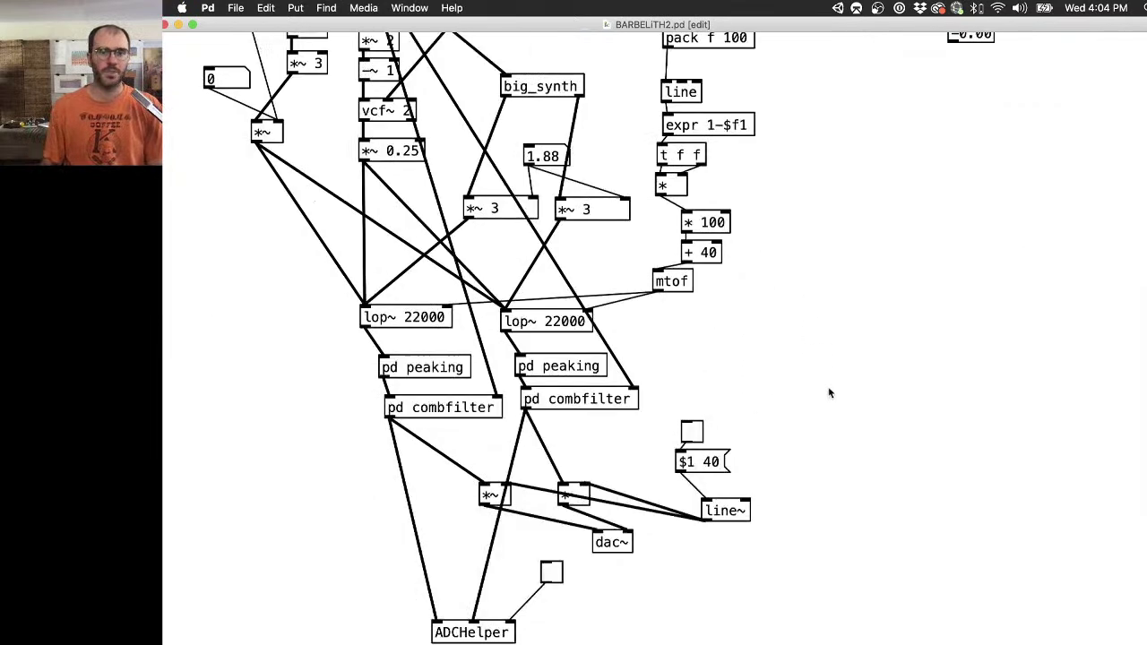
# Turn on Pd's DSP and the toggle above $1 40, and raise the number box beside receive size to 3.94.
pyautogui.press('super+e')
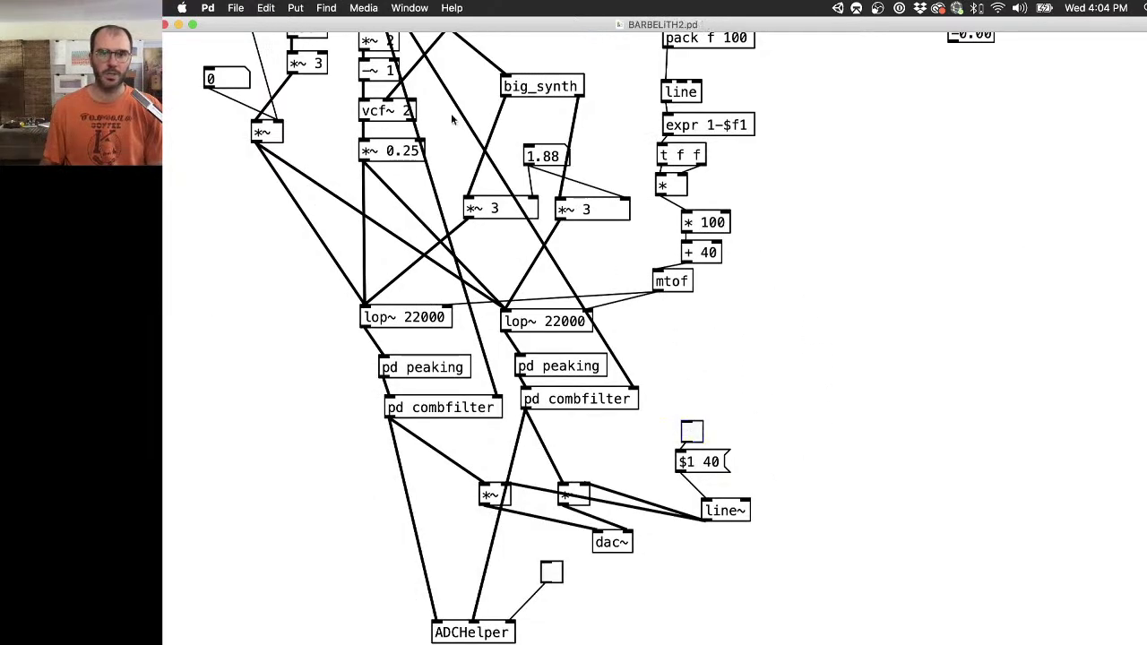
pyautogui.press('super+r')
pyautogui.click(502, 71)
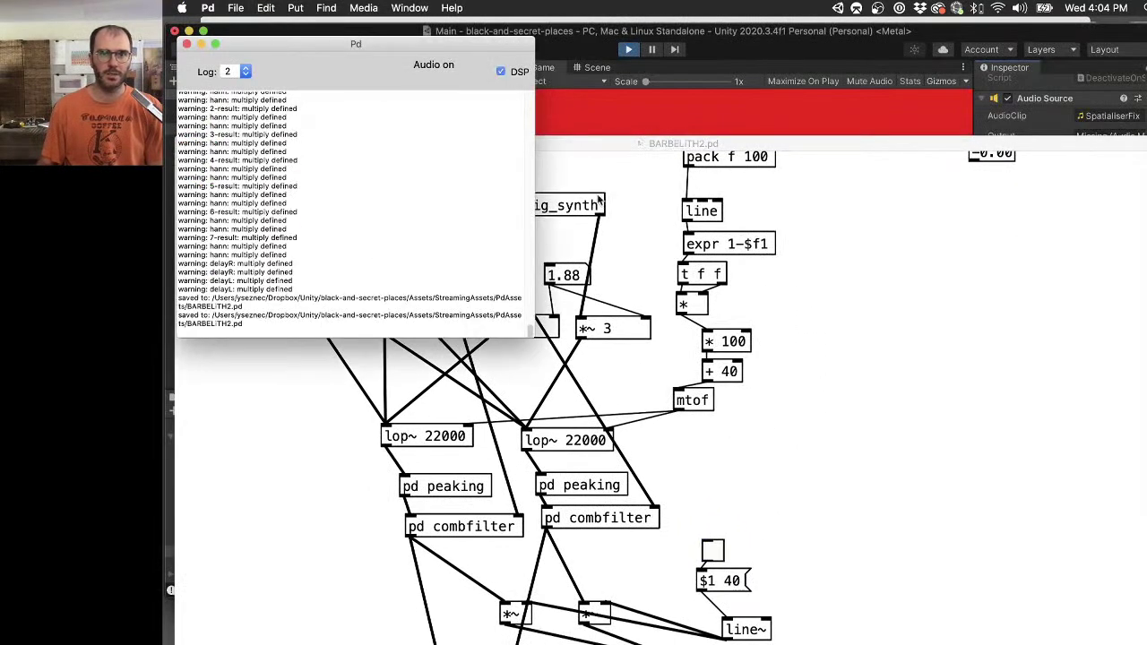
pyautogui.click(551, 144)
pyautogui.click(720, 552)
pyautogui.doubleClick(737, 143)
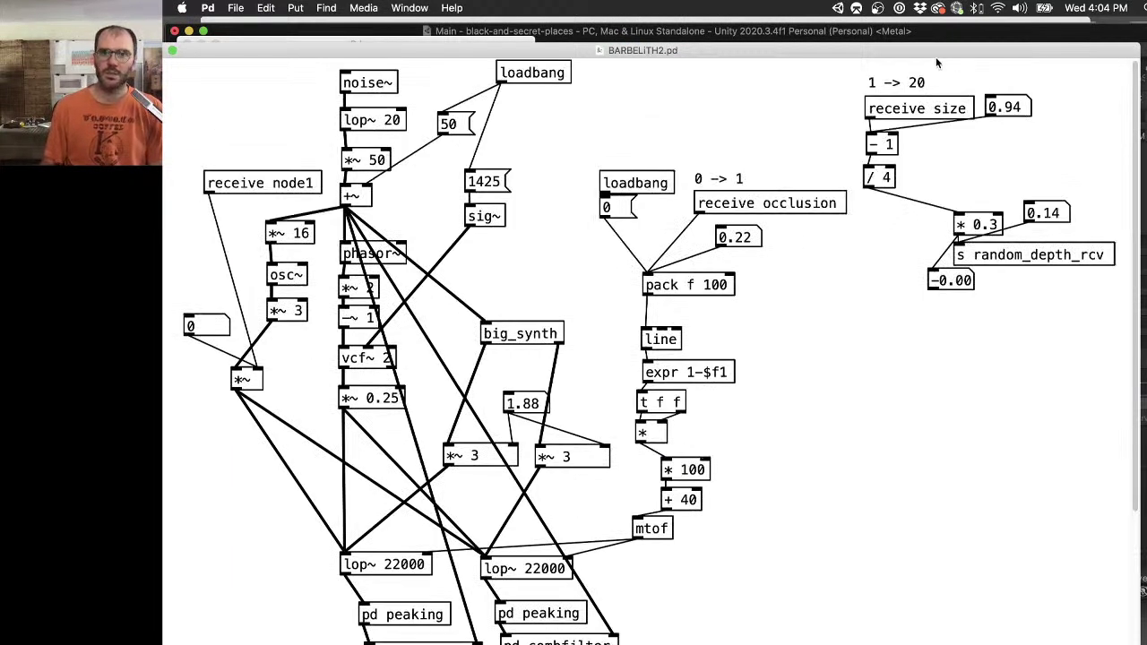
pyautogui.moveTo(1011, 111)
pyautogui.mouseDown()
pyautogui.moveTo(1017, 97)
pyautogui.moveTo(1017, 107)
pyautogui.mouseUp()
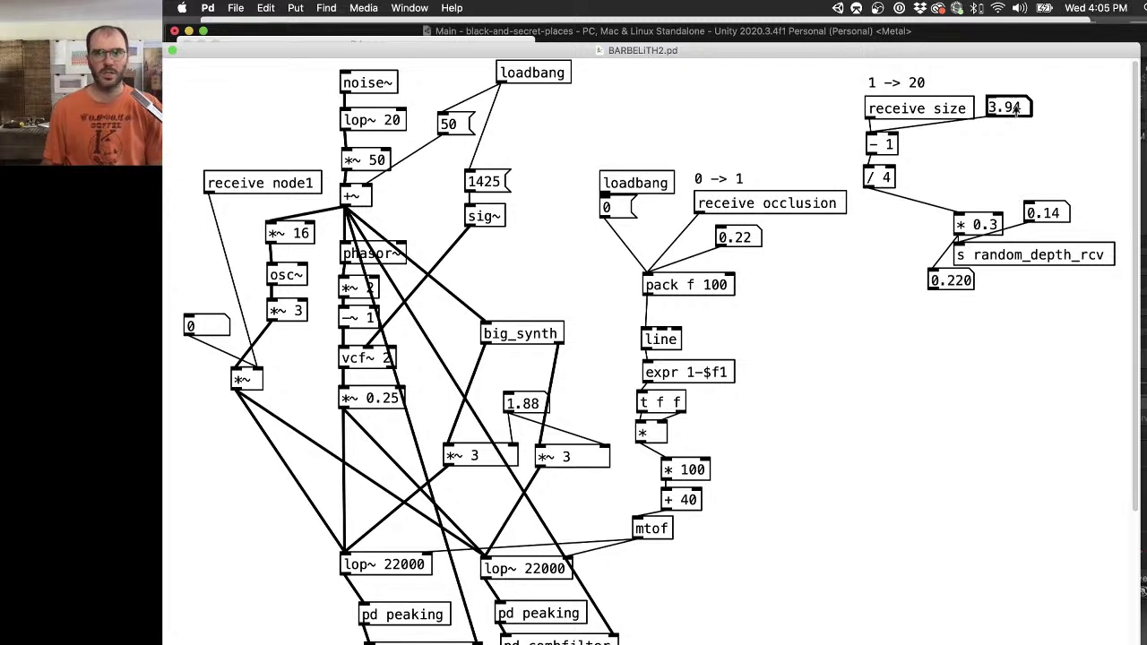
# Replace the - 1 object under receive size with / 20, delete / 4, and connect / 20 to s random_depth_rcv.
pyautogui.press('super+e')
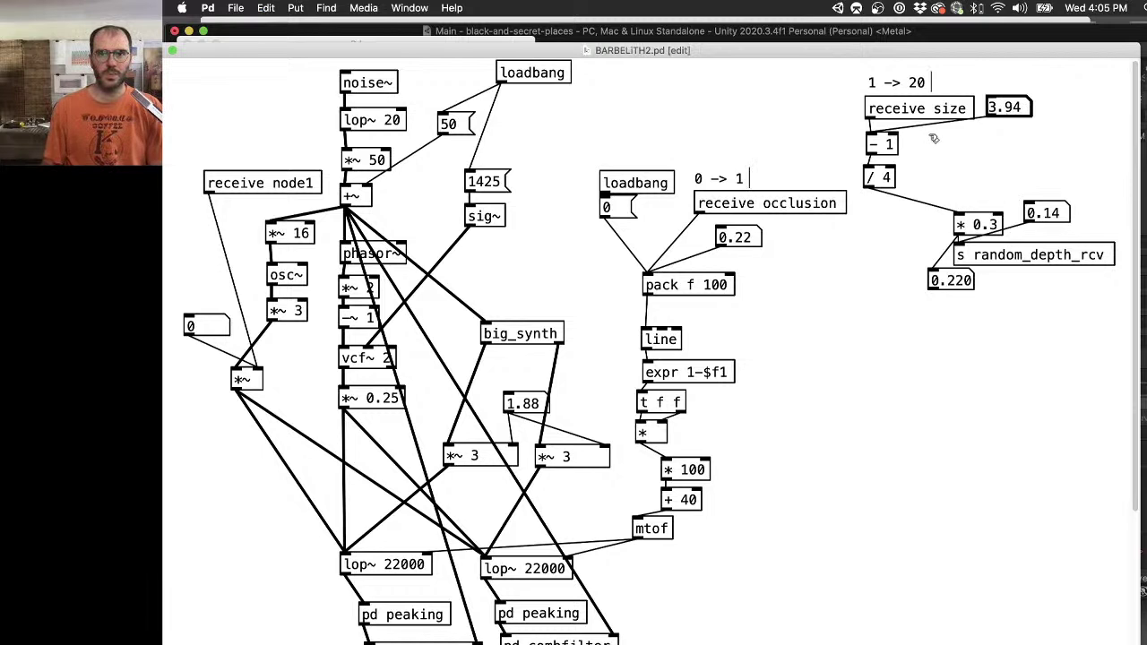
pyautogui.click(884, 147)
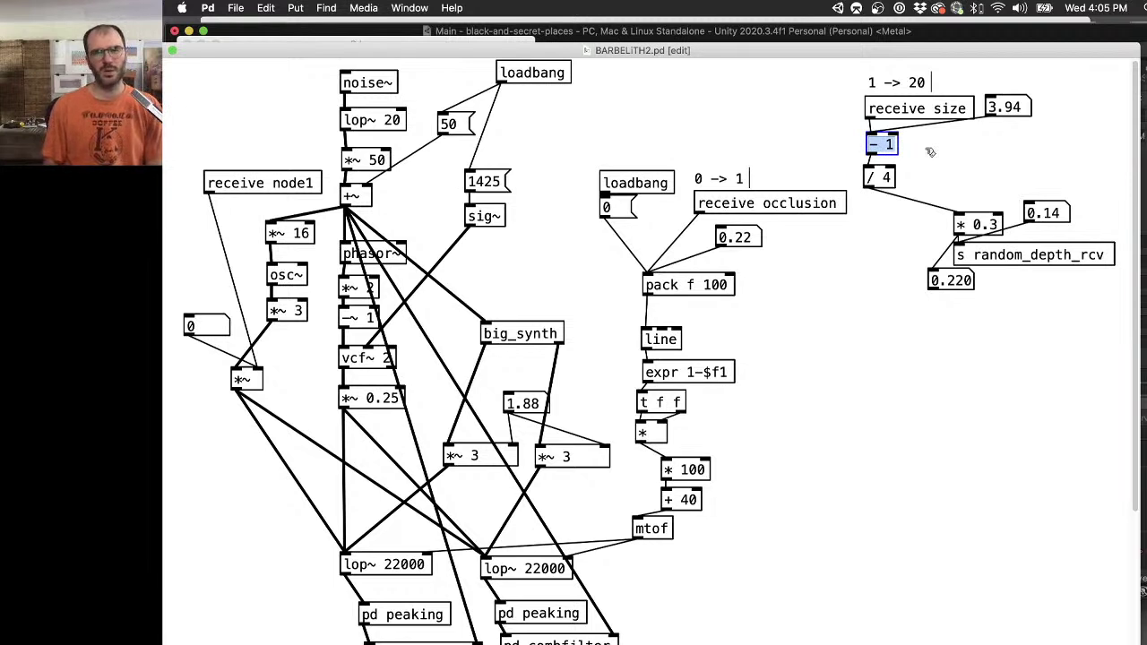
pyautogui.write('/ 20')
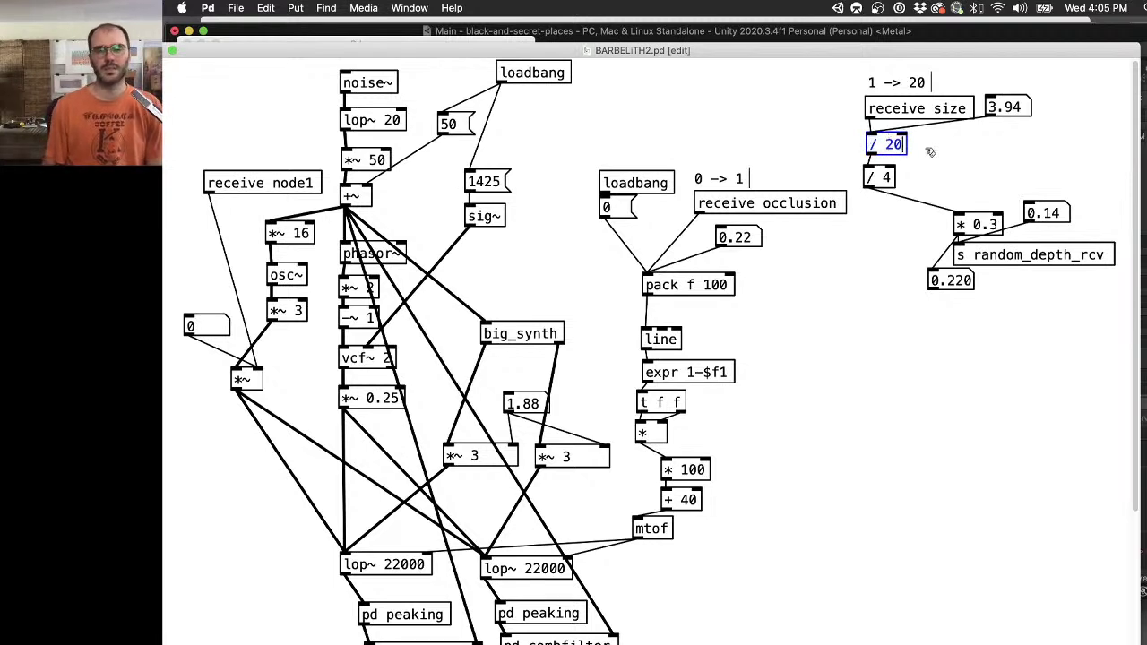
pyautogui.moveTo(928, 169); pyautogui.dragTo(961, 253)
pyautogui.press('BackSpace')
pyautogui.press('super+e')
# Sweep the number box beside receive size between 19.94 and 0.13, set it to 1, and save and close the patch.
pyautogui.moveTo(1001, 109); pyautogui.dragTo(1006, 105)
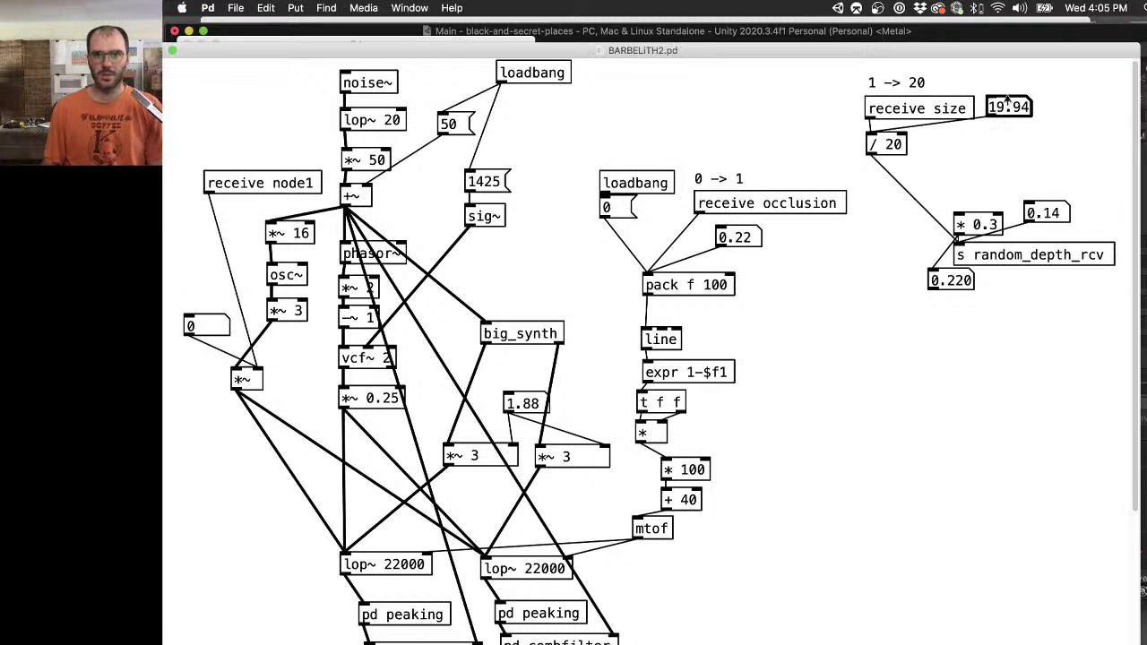
pyautogui.moveTo(1009, 106); pyautogui.dragTo(992, 108)
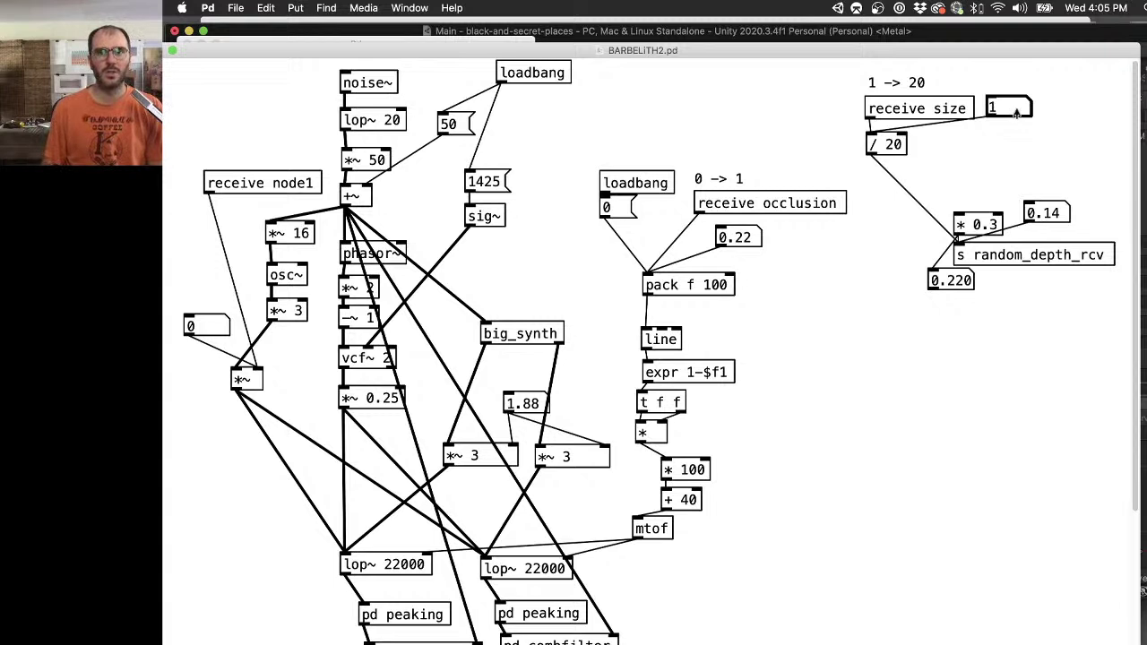
pyautogui.moveTo(1019, 103)
pyautogui.mouseDown()
pyautogui.moveTo(997, 89)
pyautogui.moveTo(1004, 112)
pyautogui.mouseUp()
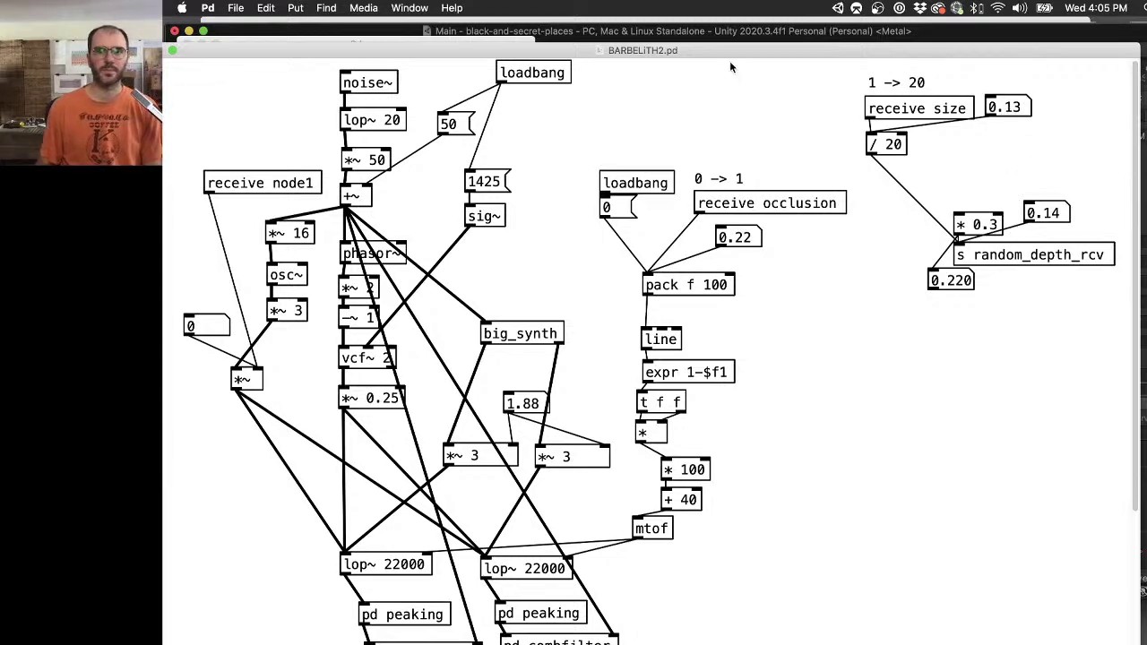
pyautogui.moveTo(872, 50); pyautogui.dragTo(916, 11)
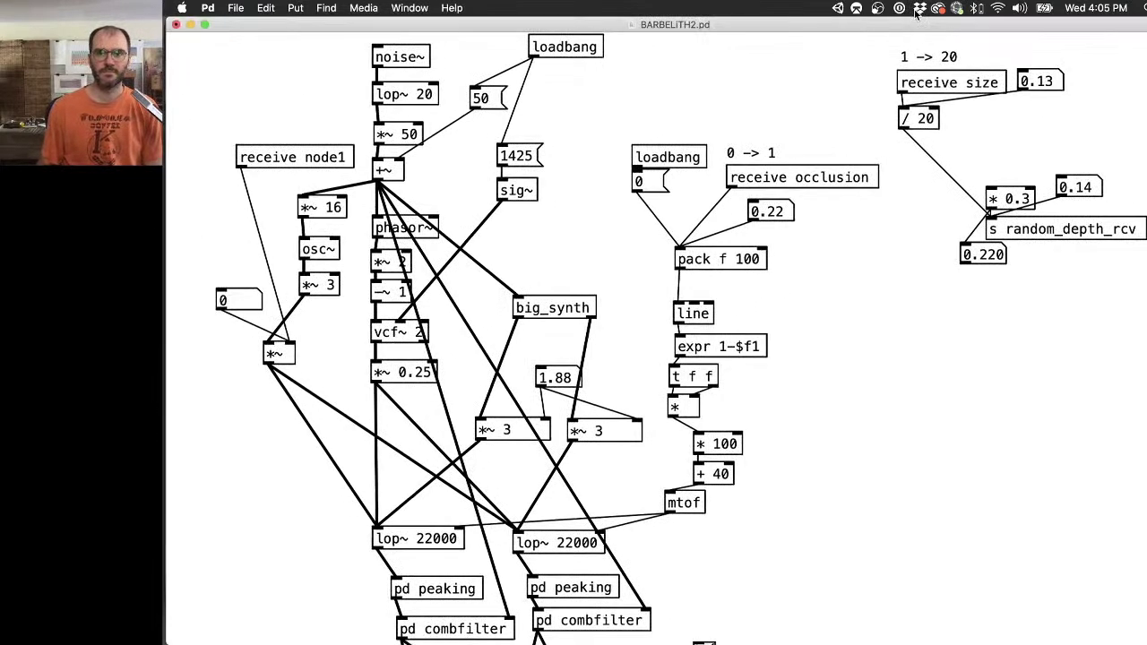
pyautogui.click(1038, 80)
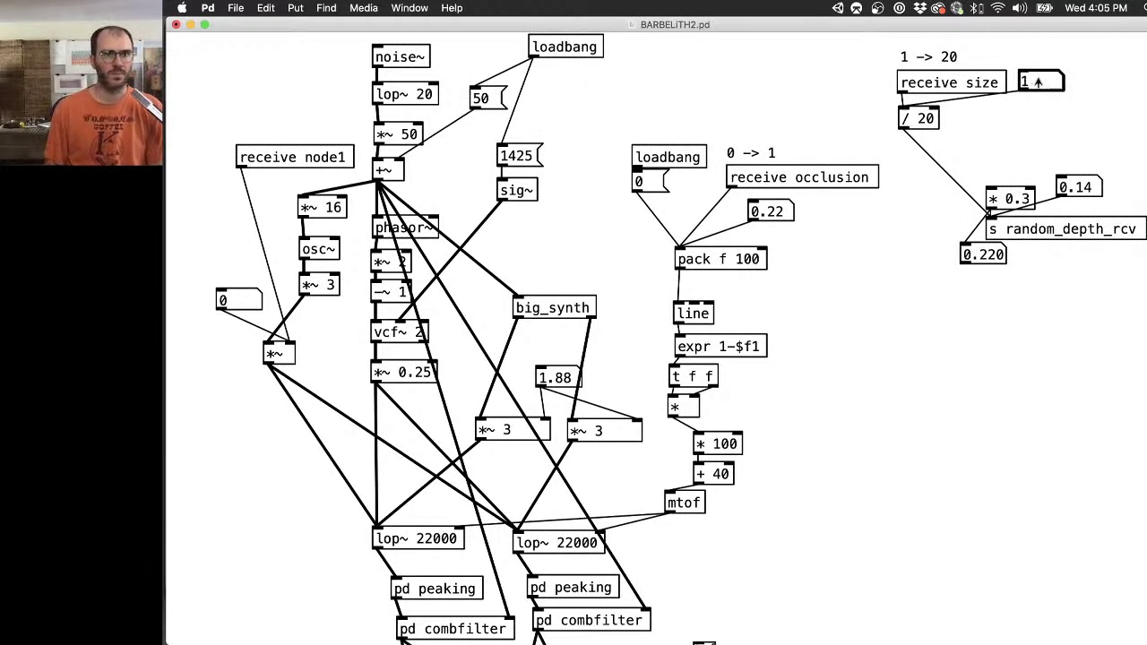
pyautogui.press('super+w')
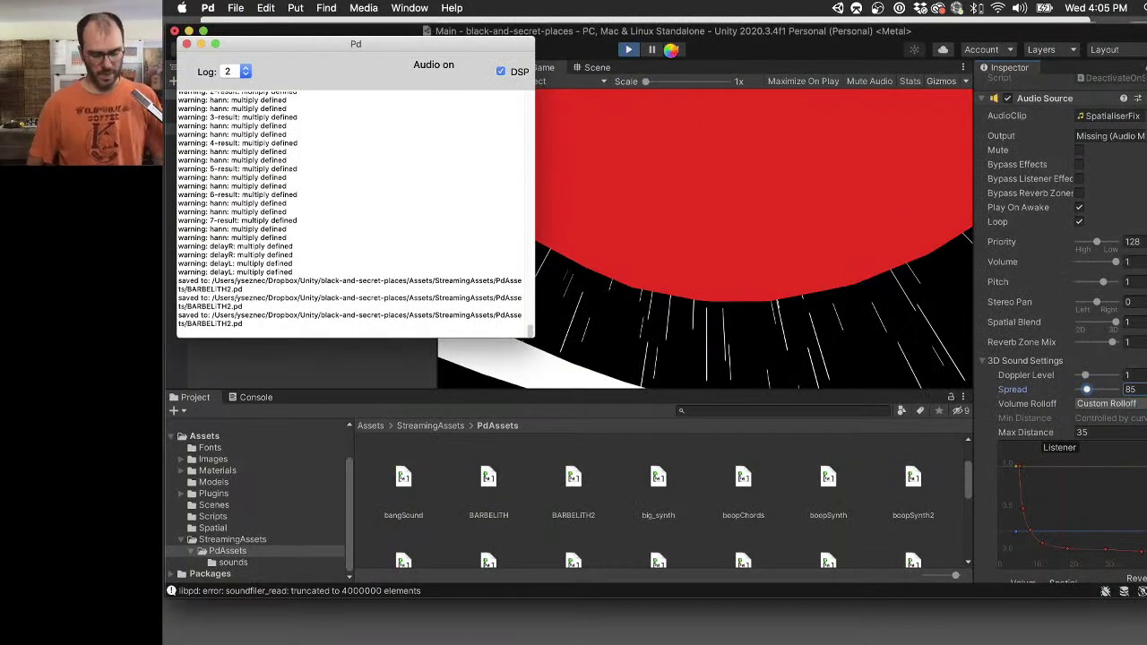
# Force quit the Unity editor and close the Force Quit Applications window.
pyautogui.press('super+alt+Escape')
pyautogui.press('Return')
pyautogui.press('Escape')
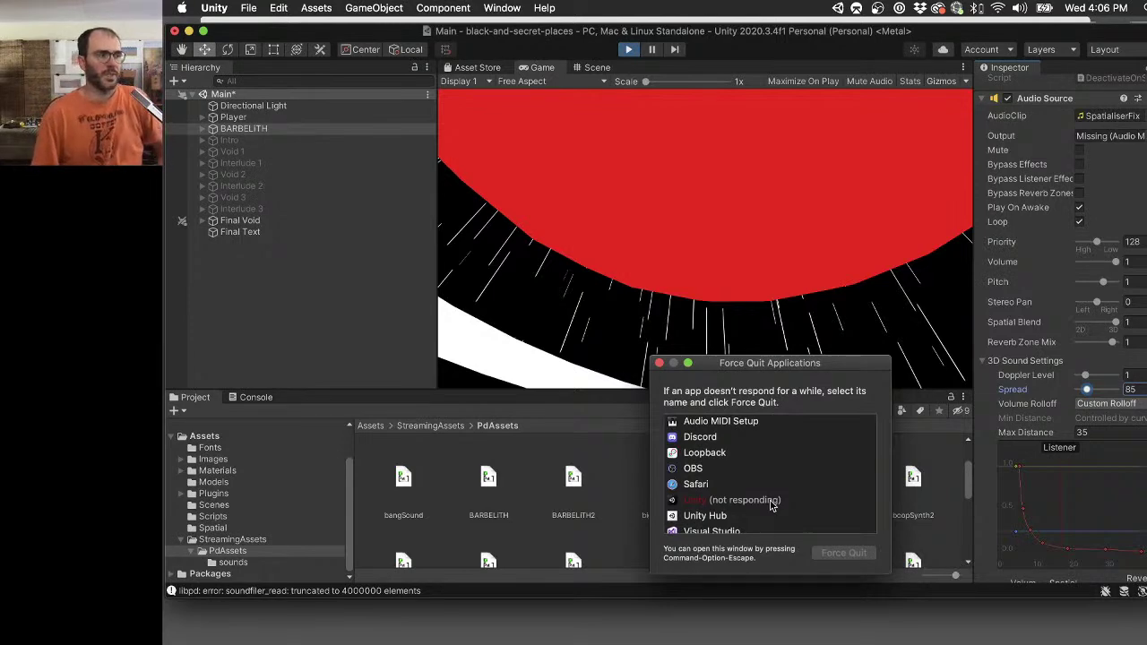
pyautogui.click(771, 504)
pyautogui.click(842, 551)
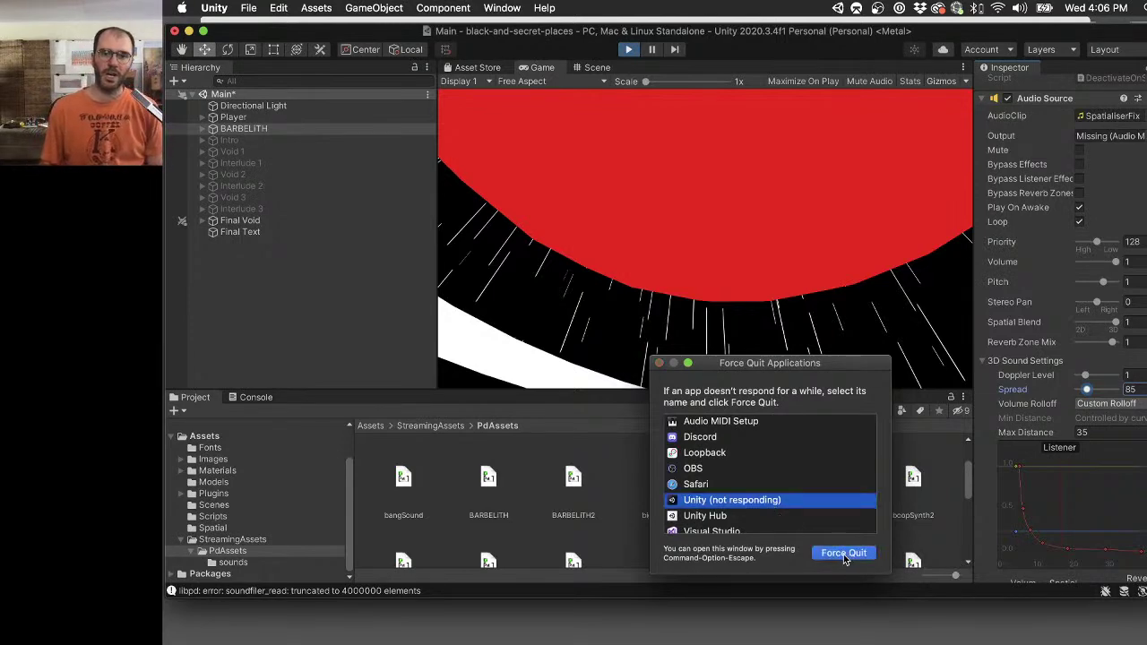
pyautogui.click(871, 434)
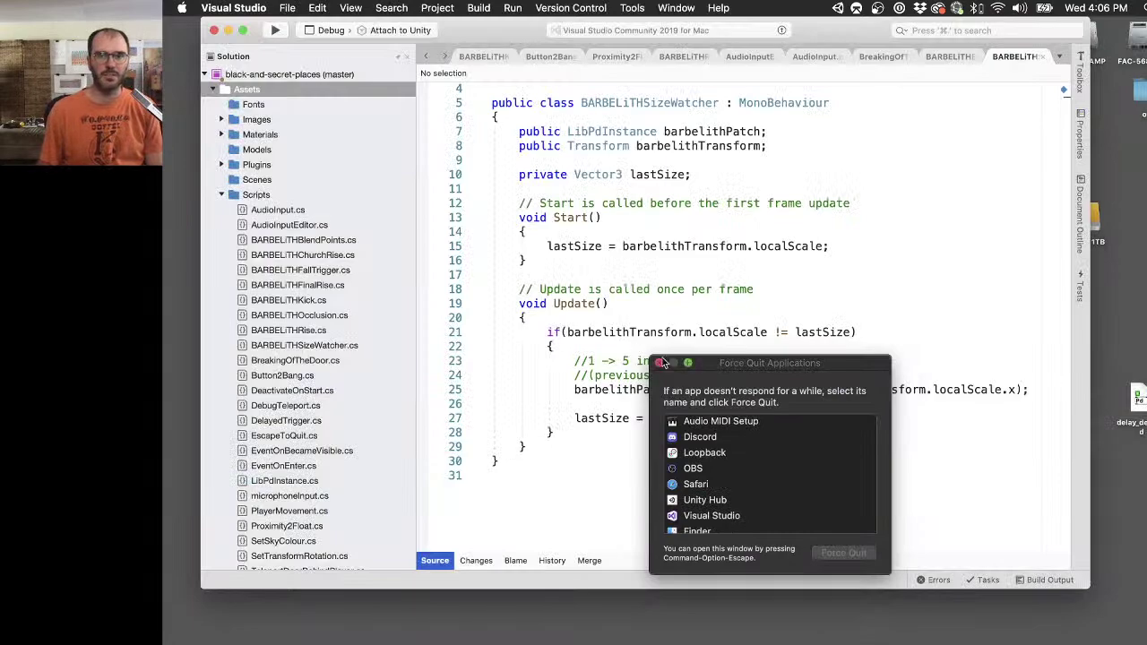
pyautogui.click(661, 363)
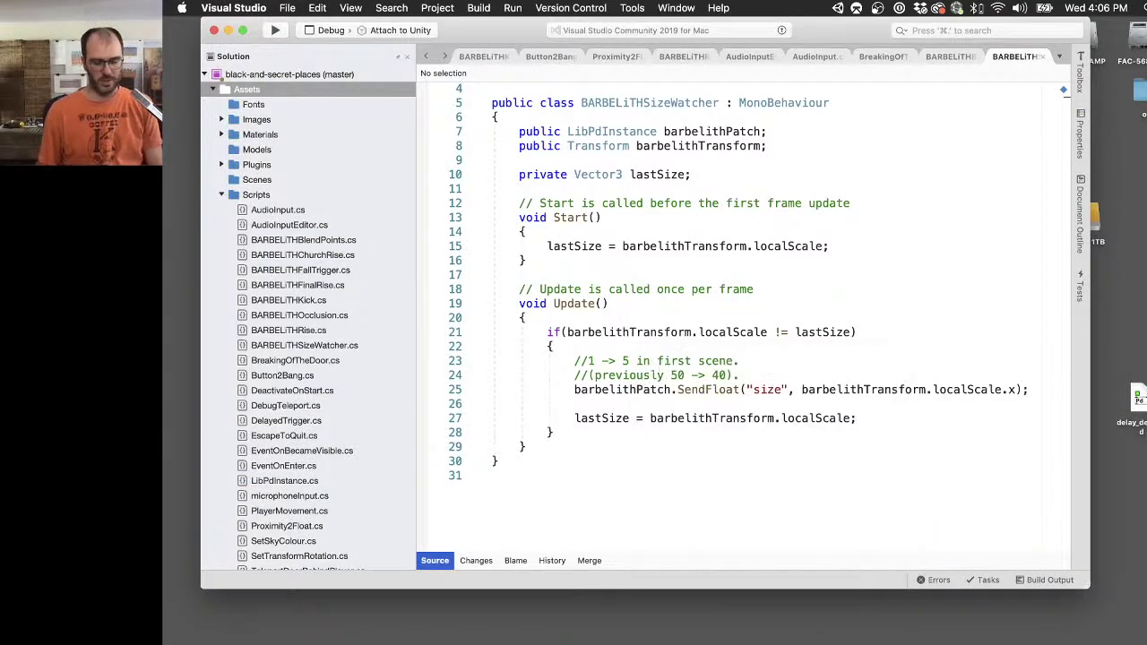